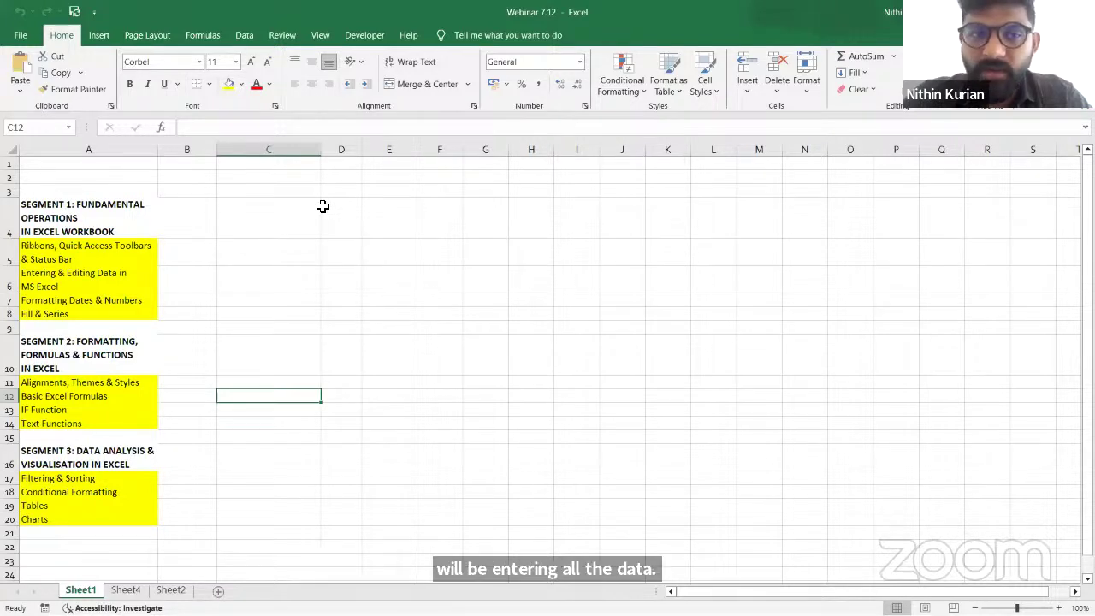
click(289, 182)
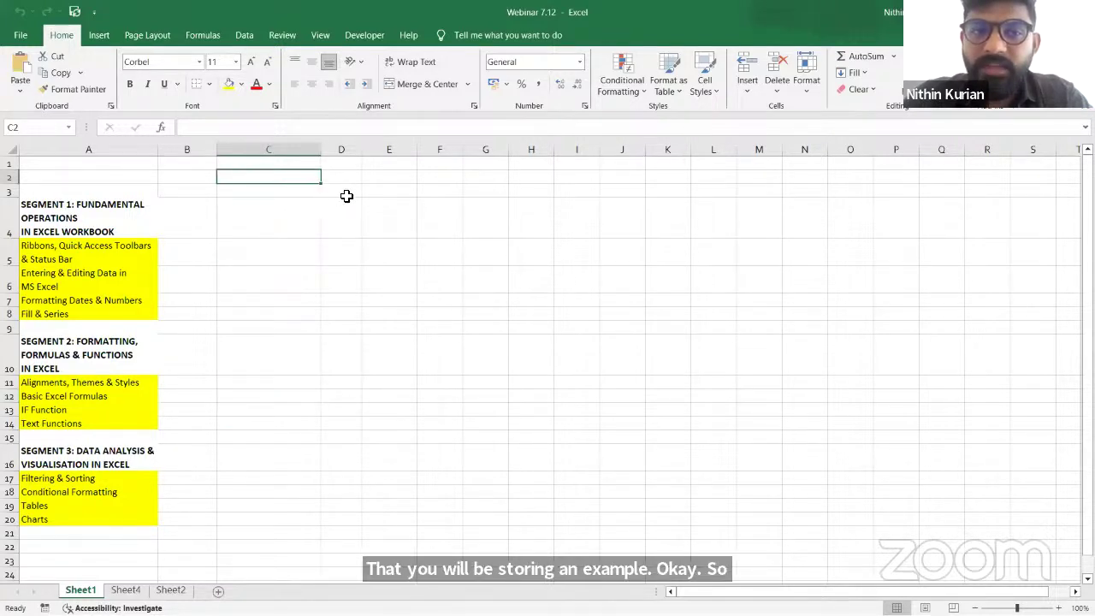
click(346, 193)
click(333, 225)
click(289, 218)
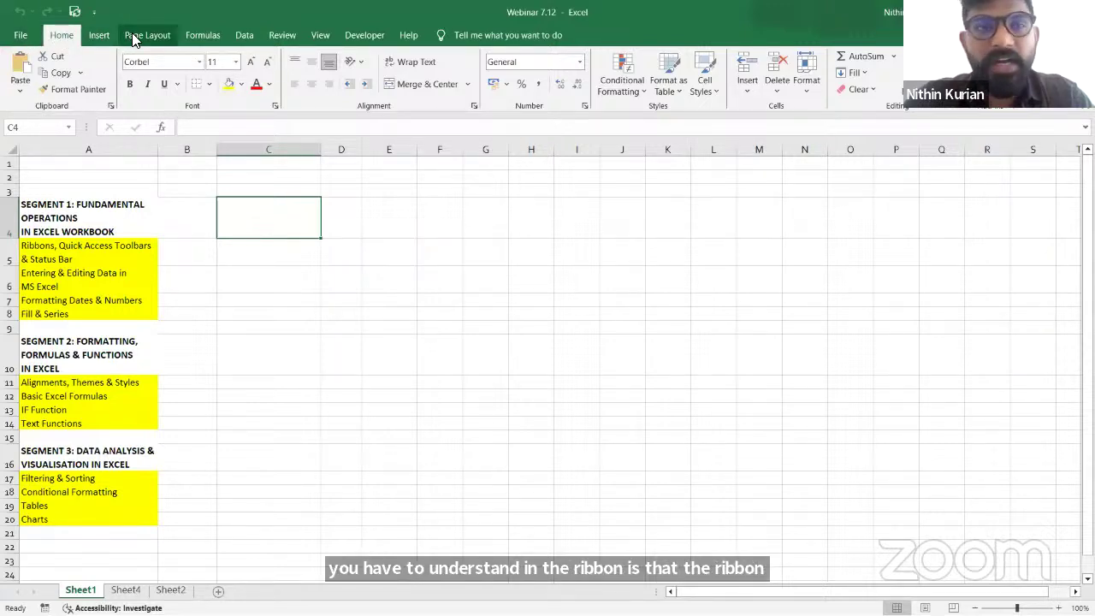
Examine the file start page and the available Insert, Page Layout, Formulas, Data and Review commands
click(31, 37)
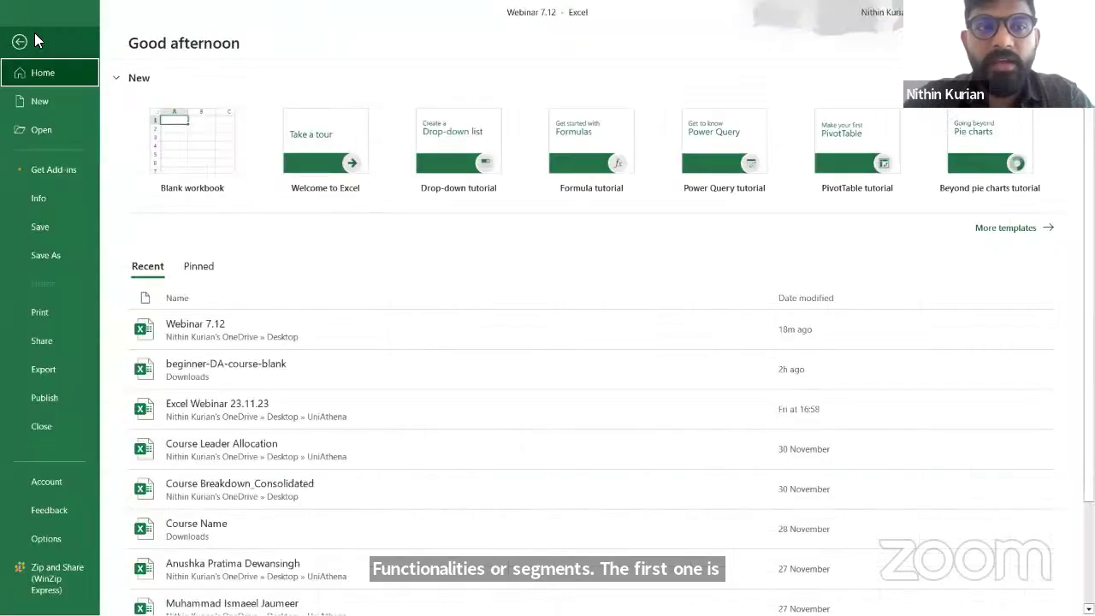
click(176, 147)
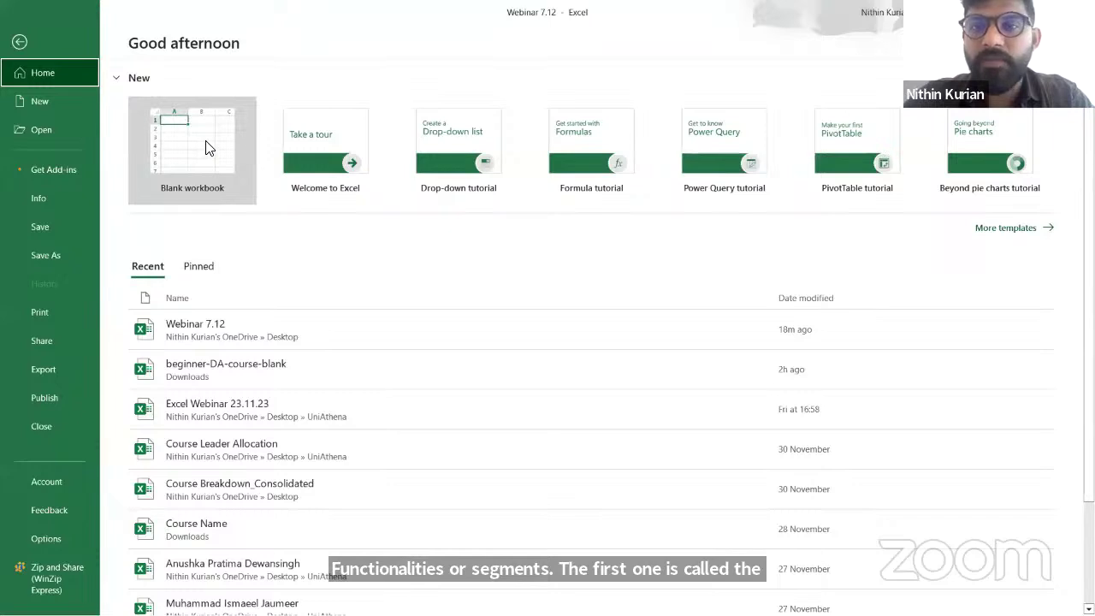
click(21, 43)
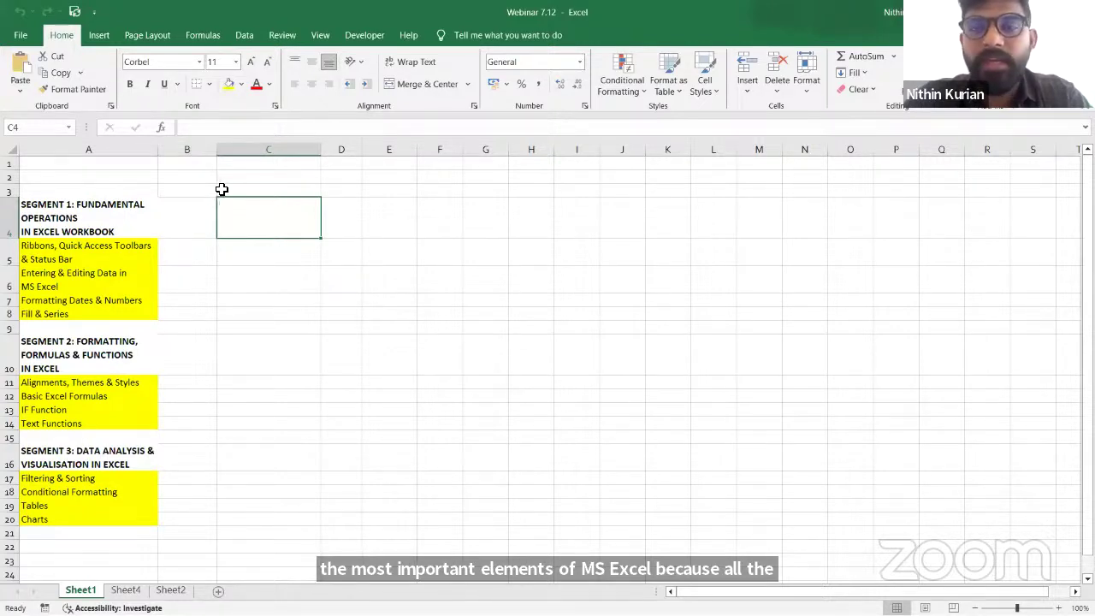
click(101, 37)
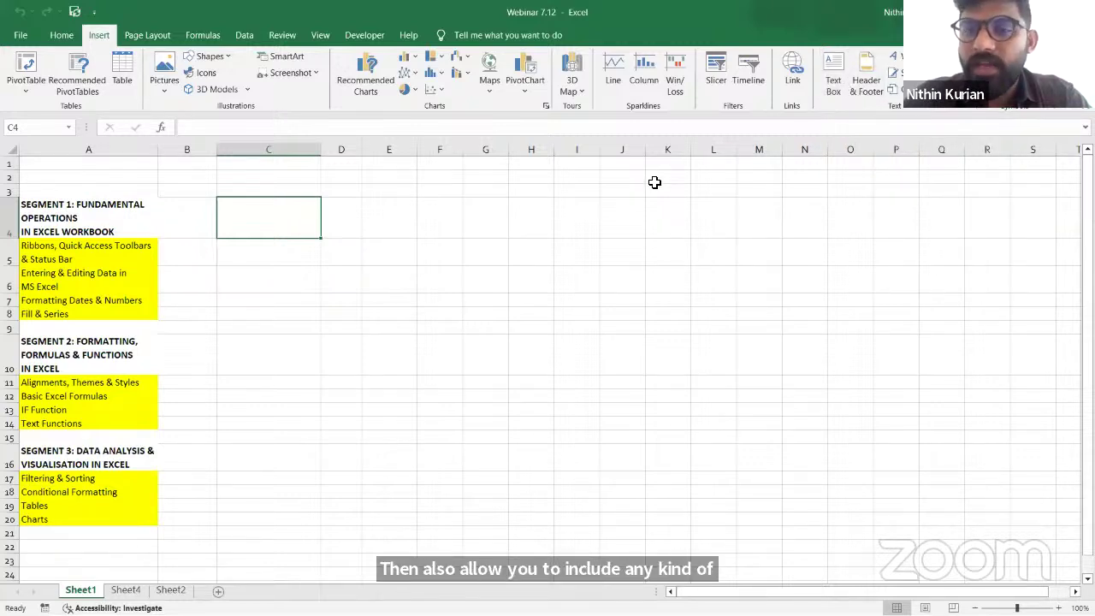
click(142, 38)
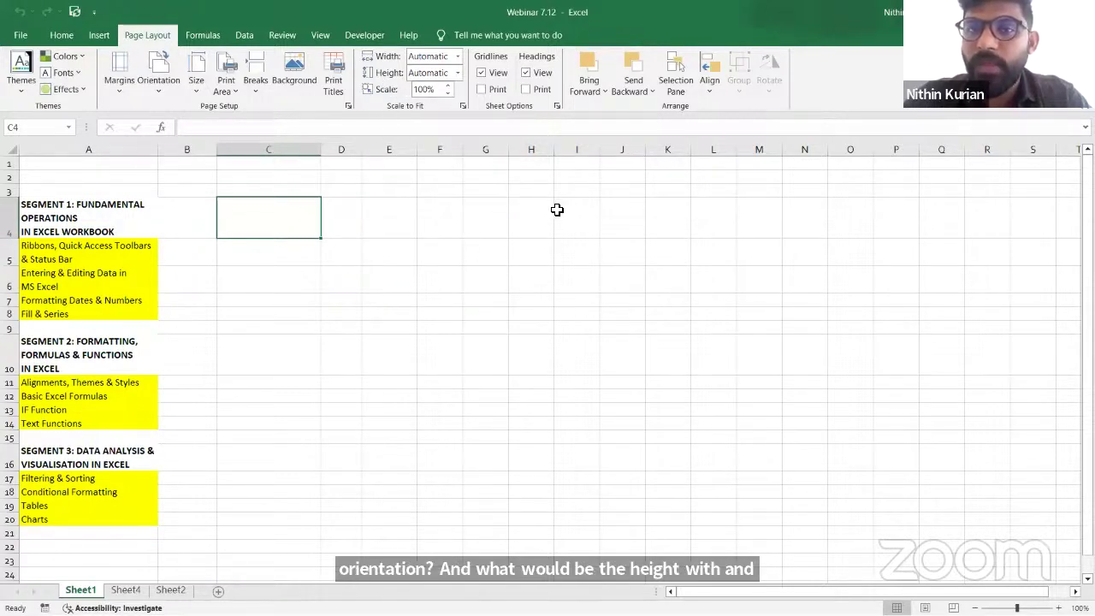
click(202, 35)
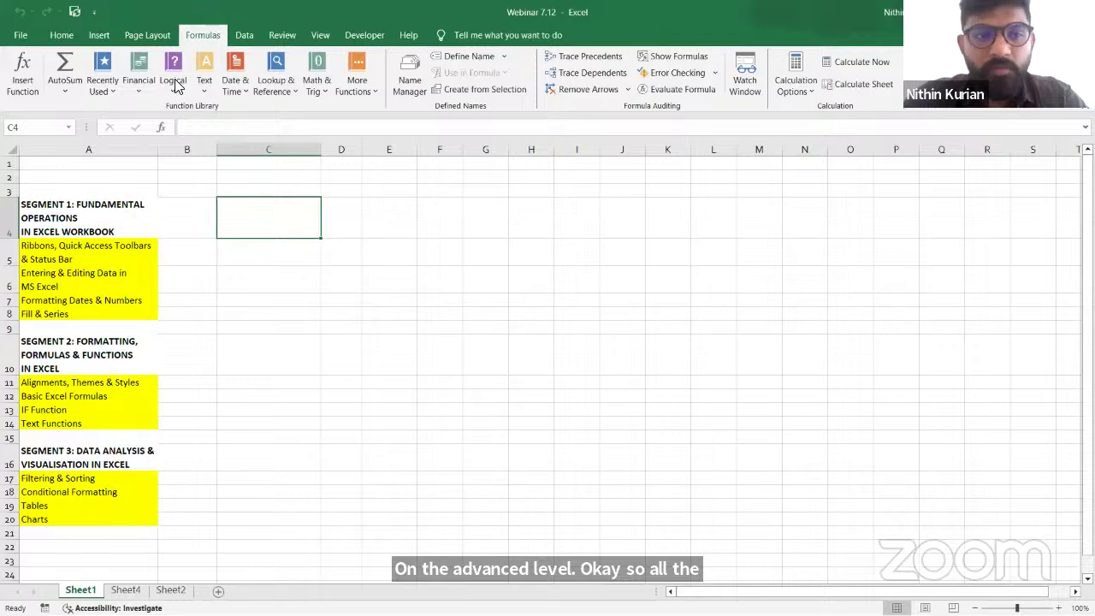
click(239, 41)
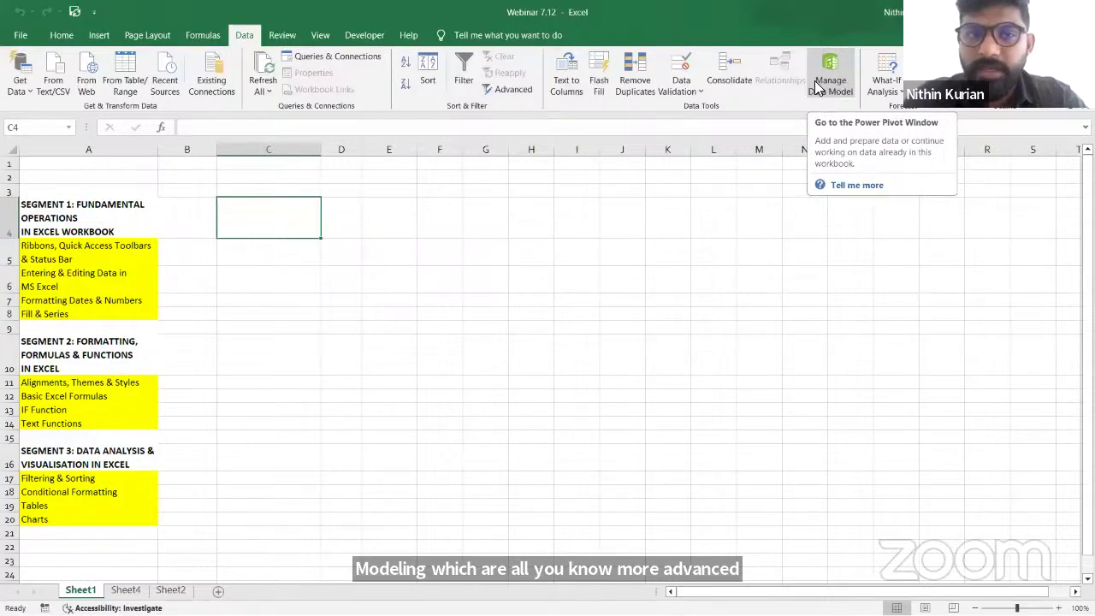
click(267, 39)
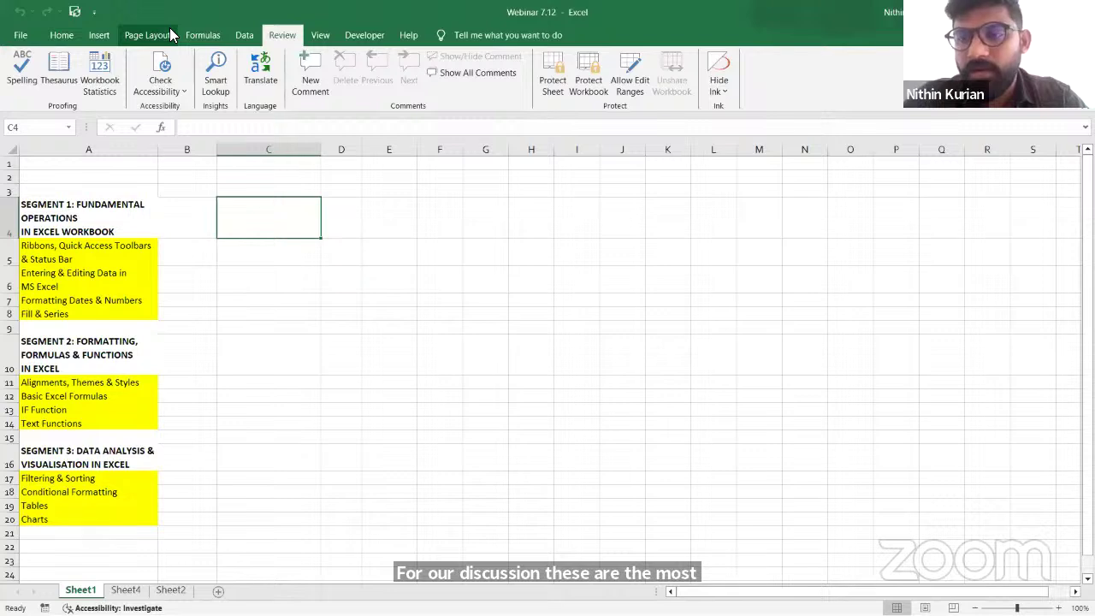
click(60, 35)
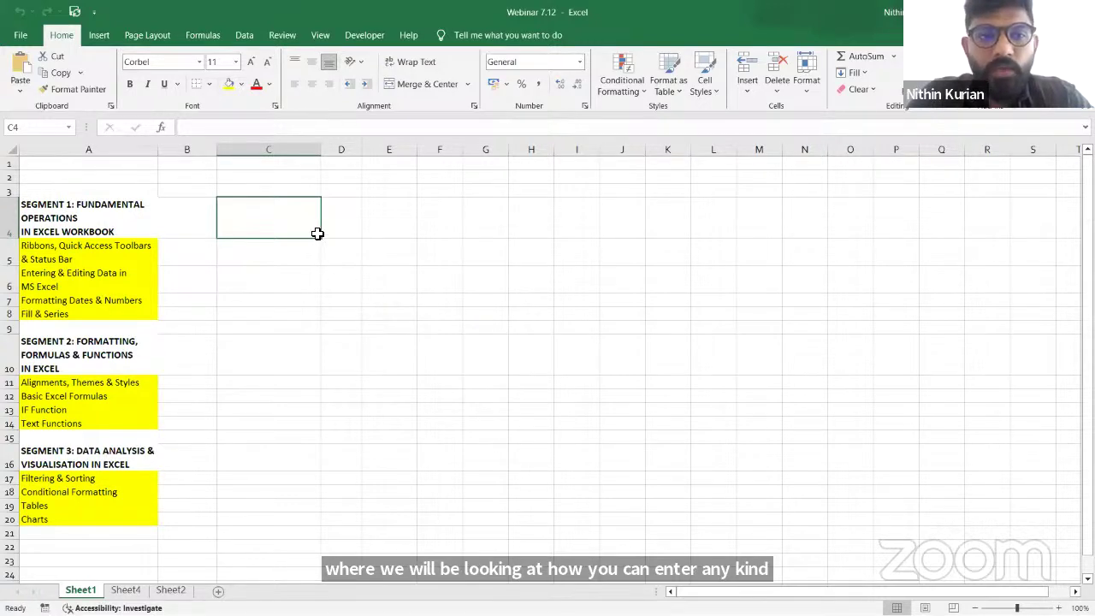
Select cell D4, the whole of row 4 and the whole of column D in turn
click(348, 232)
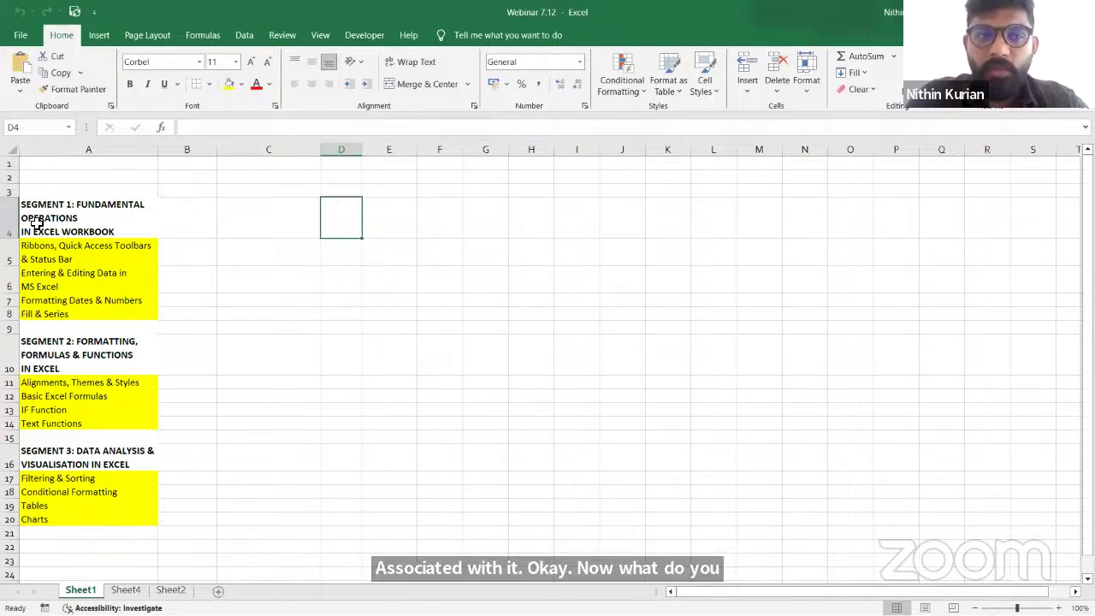
click(7, 217)
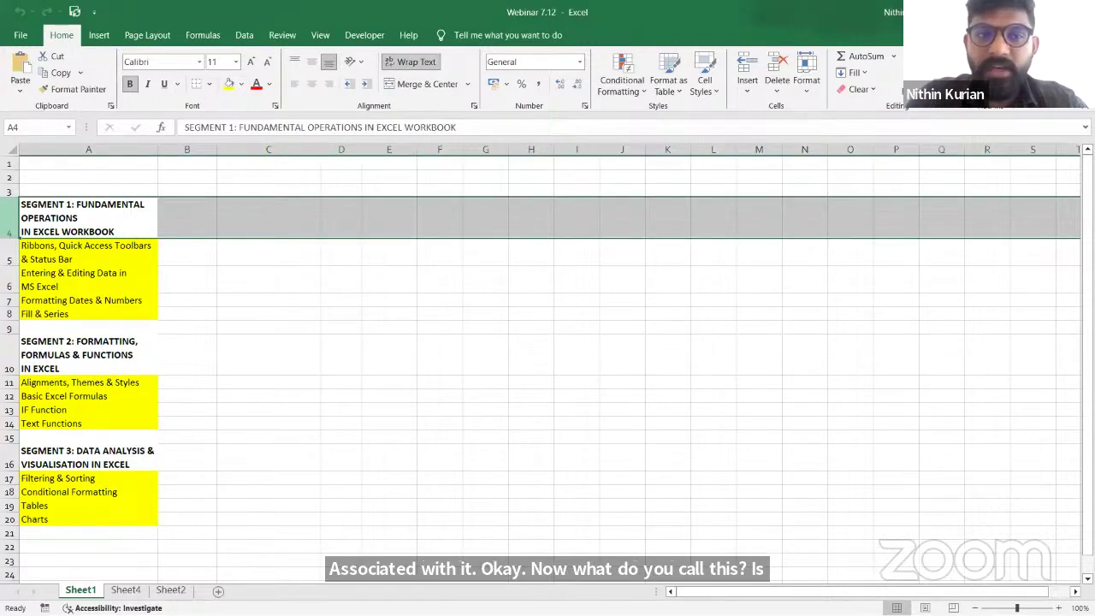
click(341, 150)
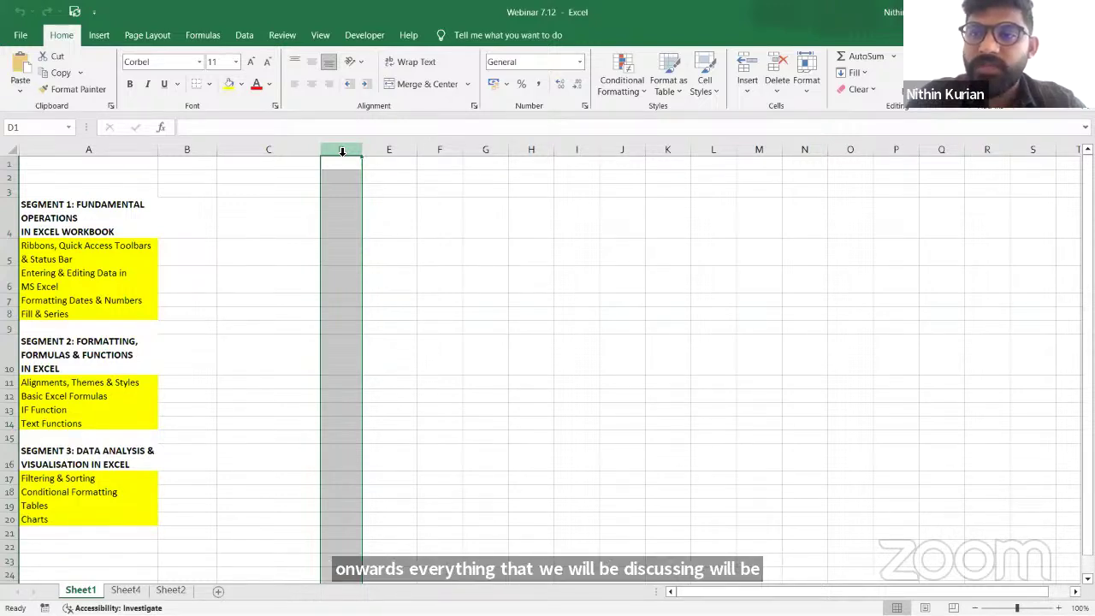
Enter the number 45 in cell D4 of Sheet1
click(344, 230)
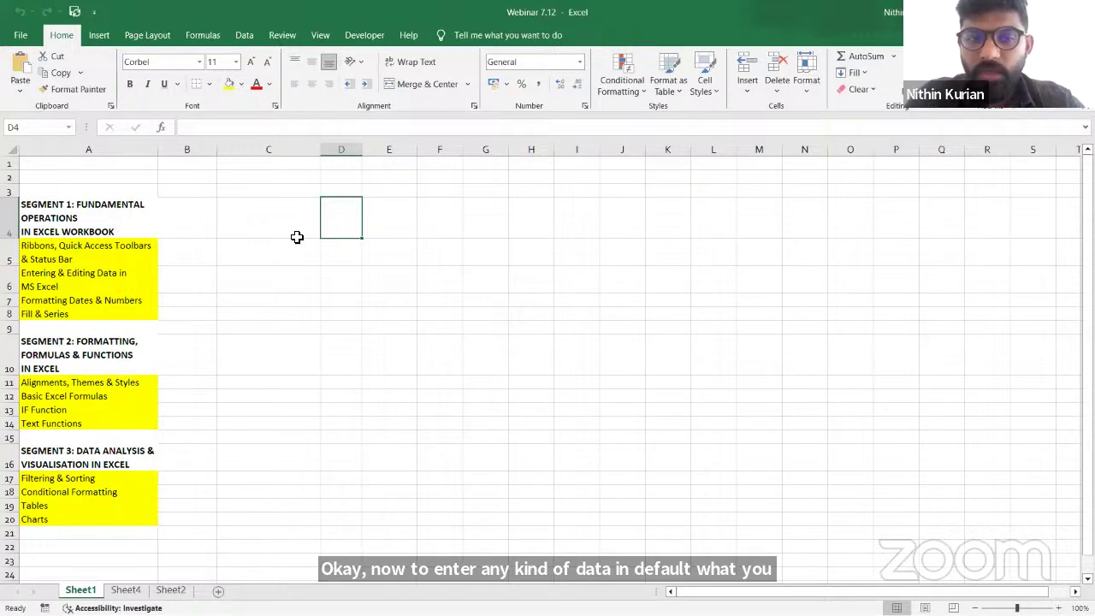
text(45)
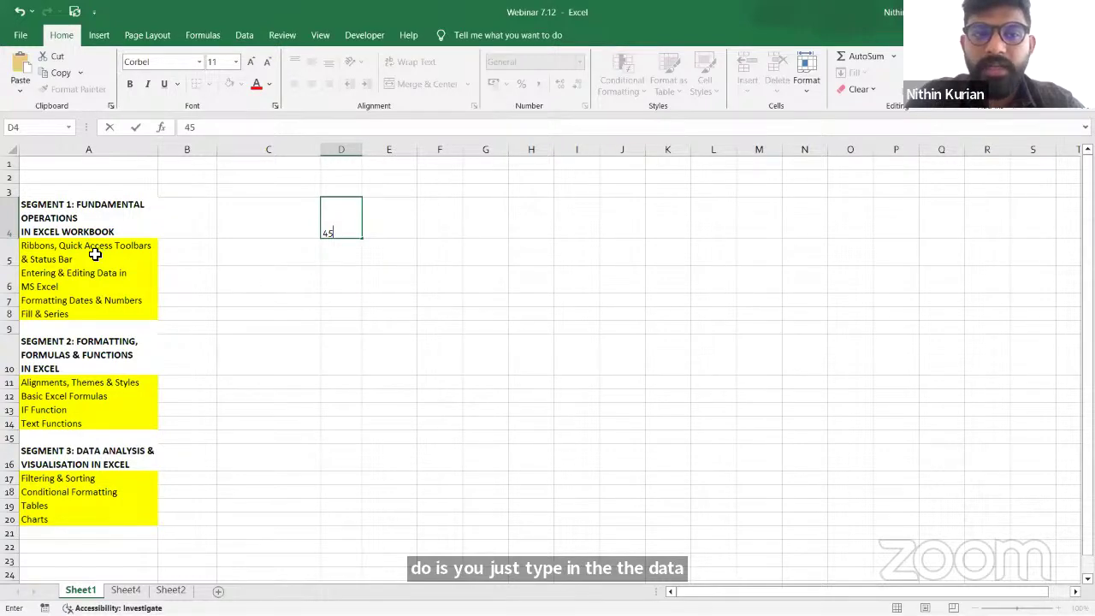
click(247, 283)
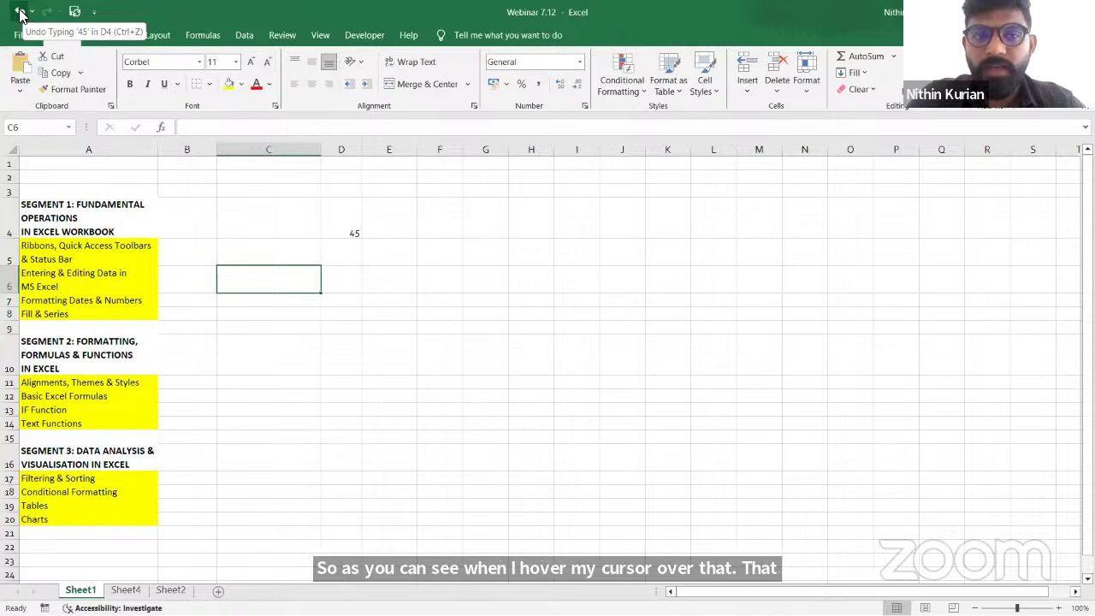
Undo and redo the entry in cell D4 twice
click(21, 12)
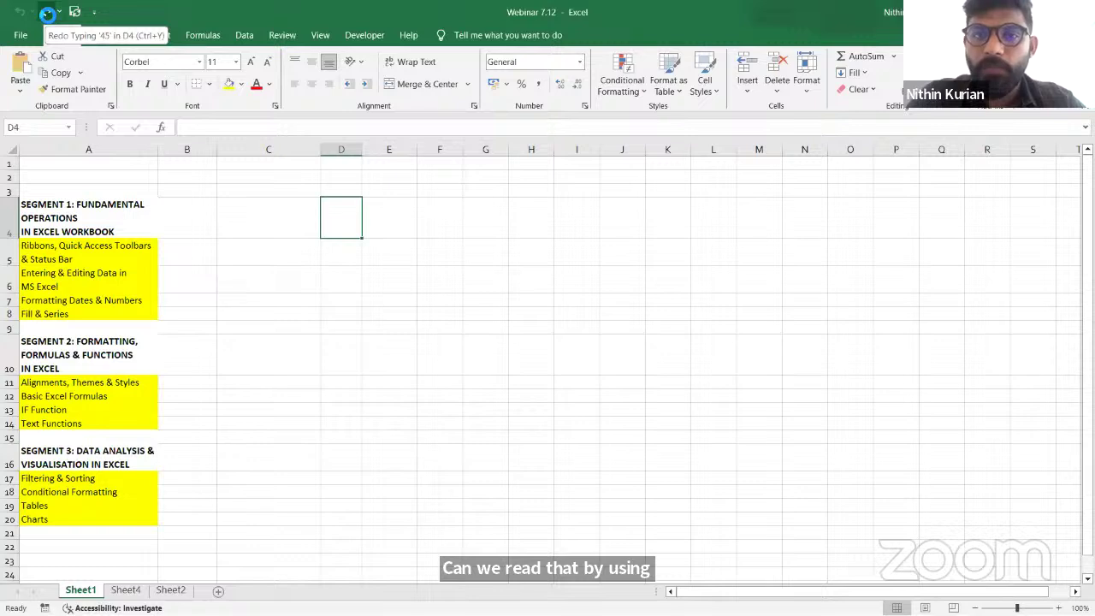
click(46, 14)
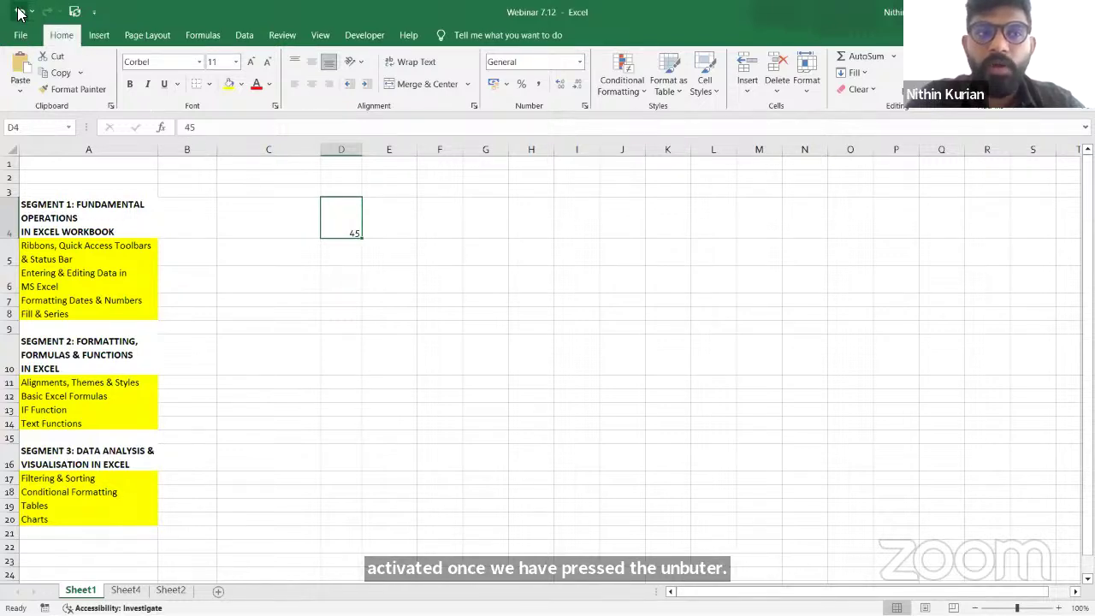
click(19, 12)
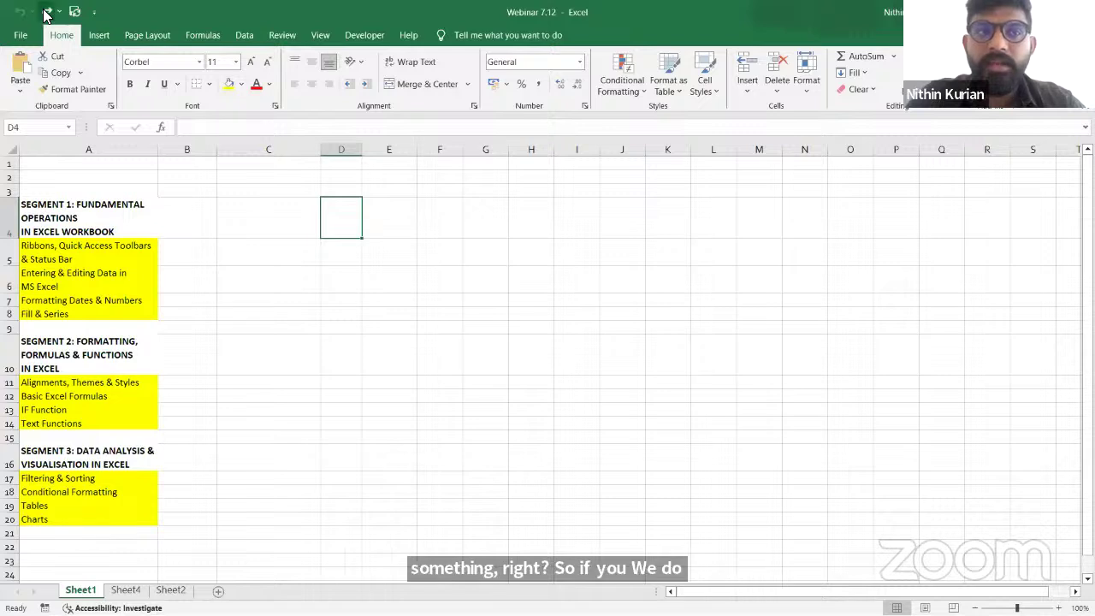
click(45, 12)
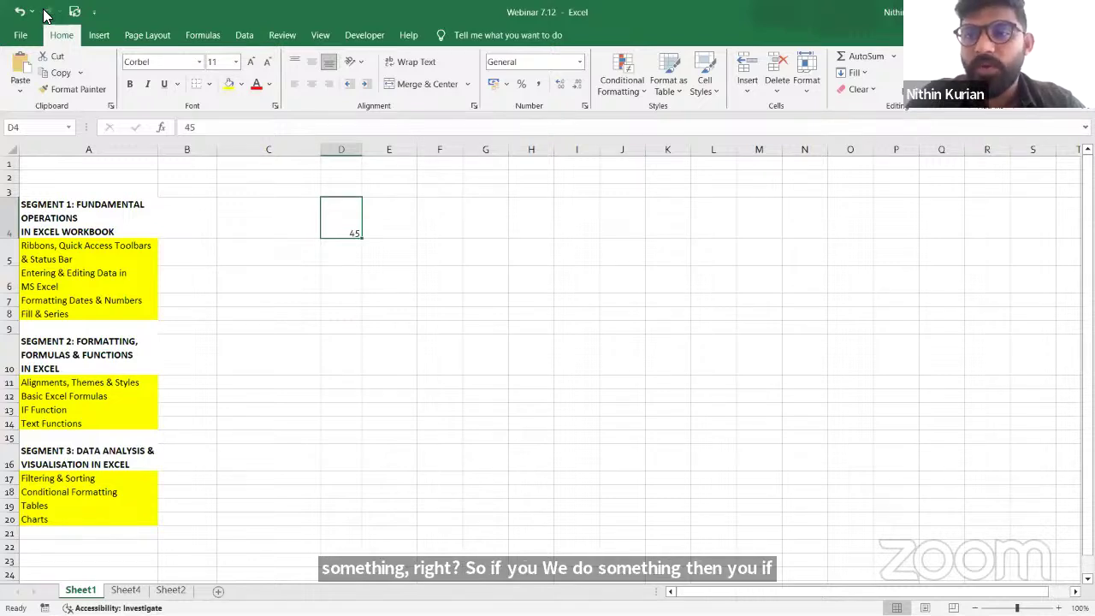
click(315, 296)
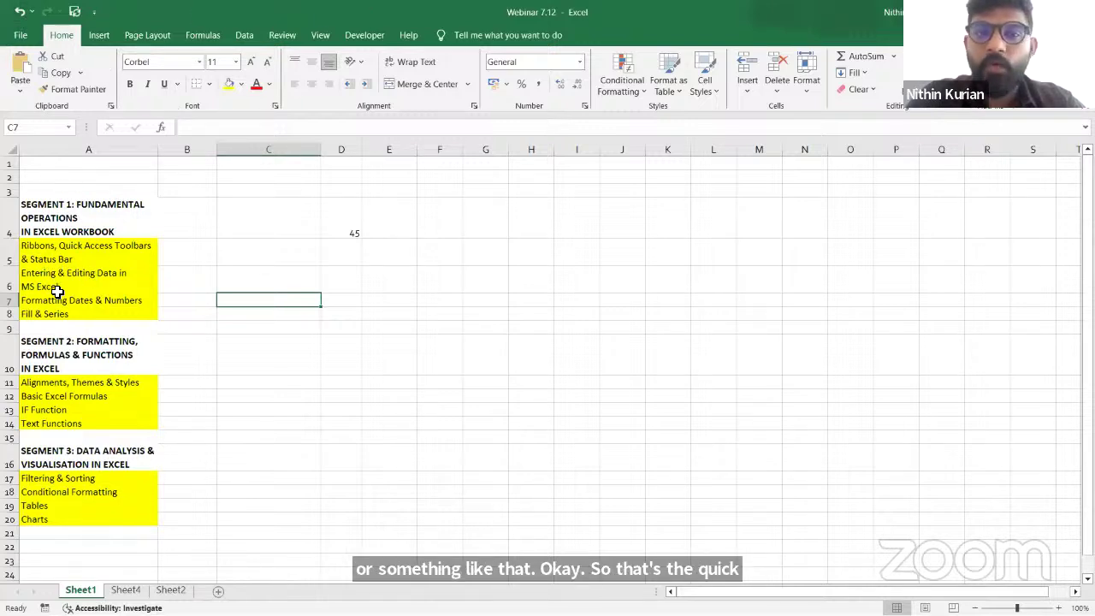
Cut the value 45 from cell D4 and paste it into cell I6
click(329, 230)
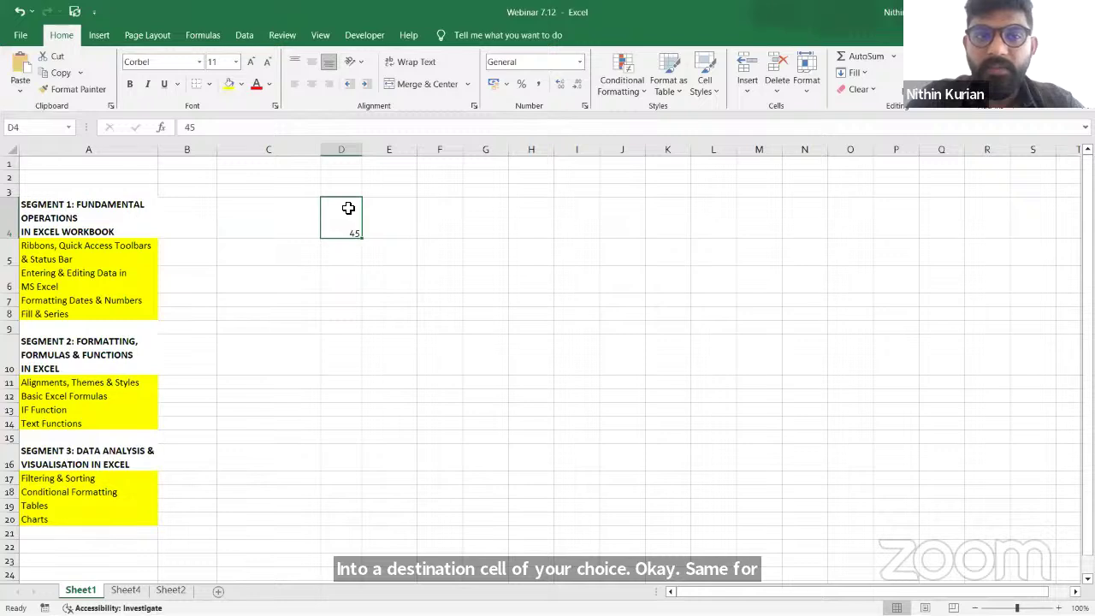
click(573, 280)
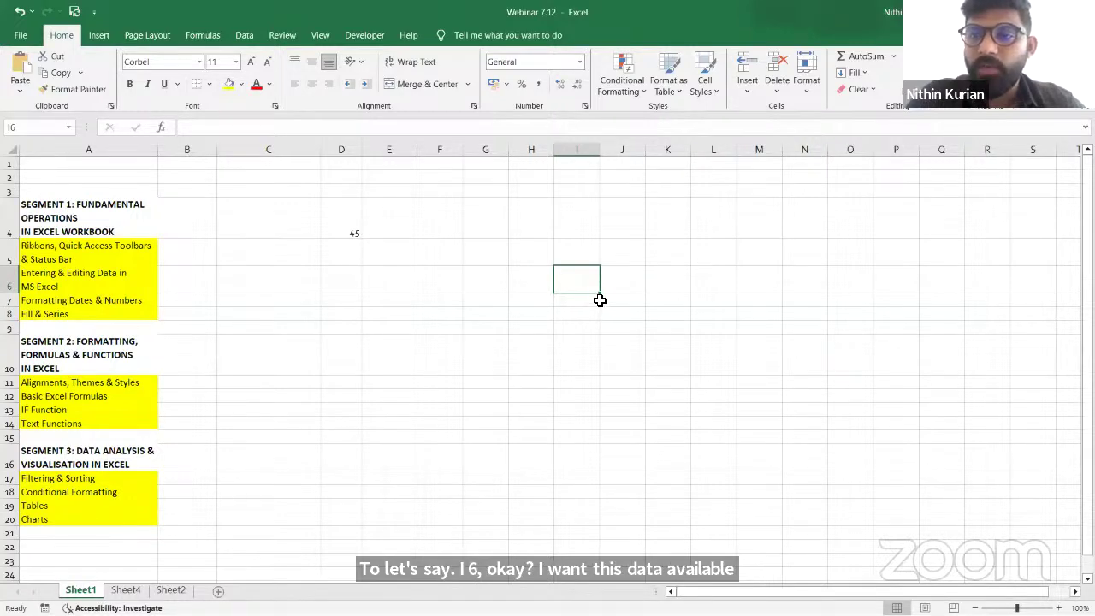
click(331, 225)
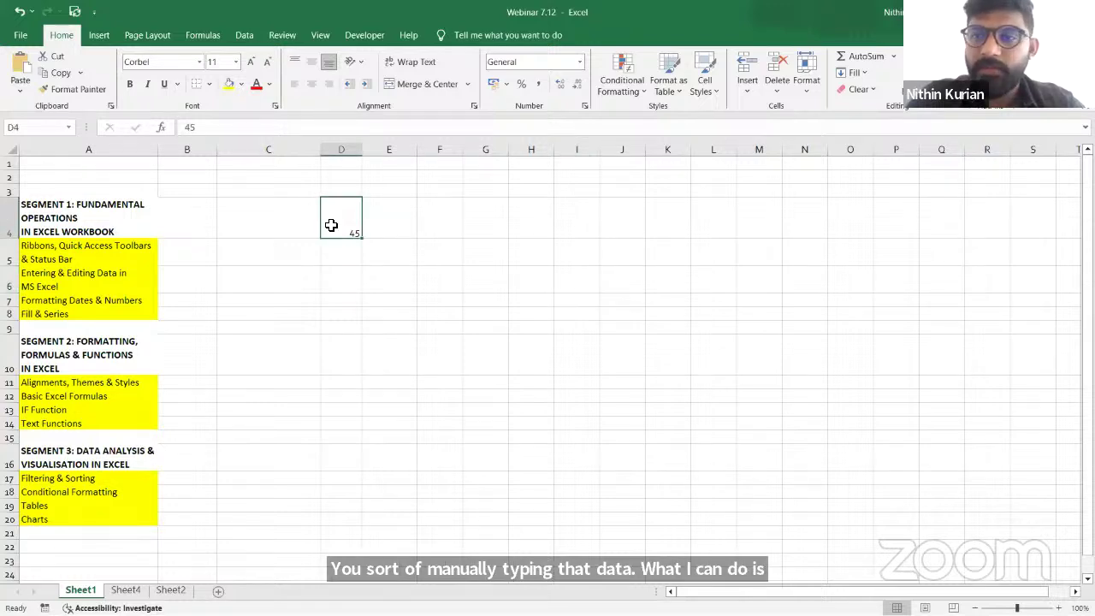
click(56, 57)
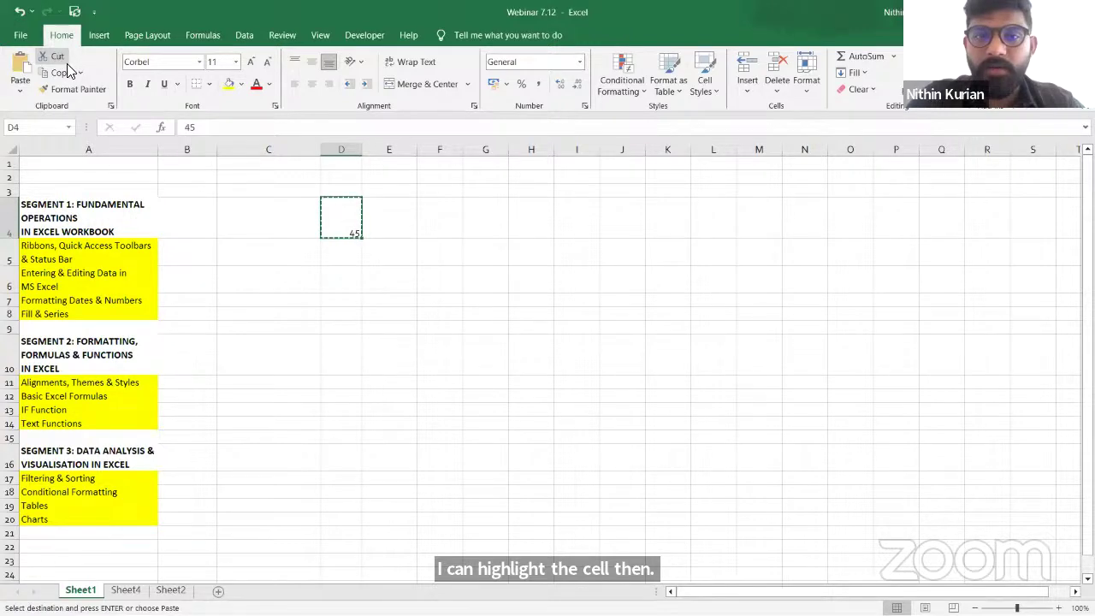
click(566, 286)
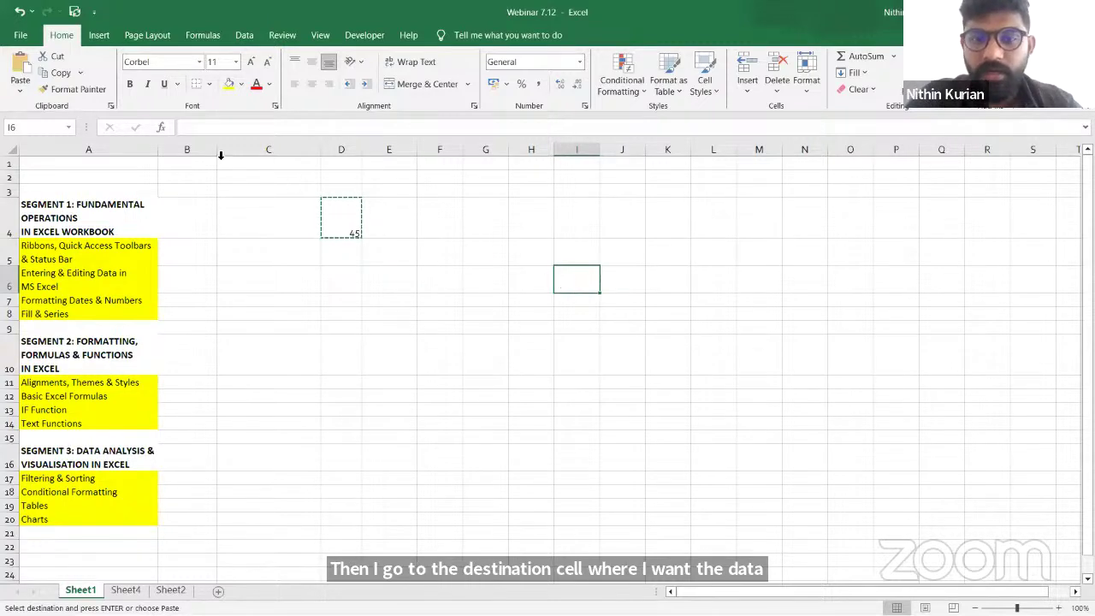
click(17, 75)
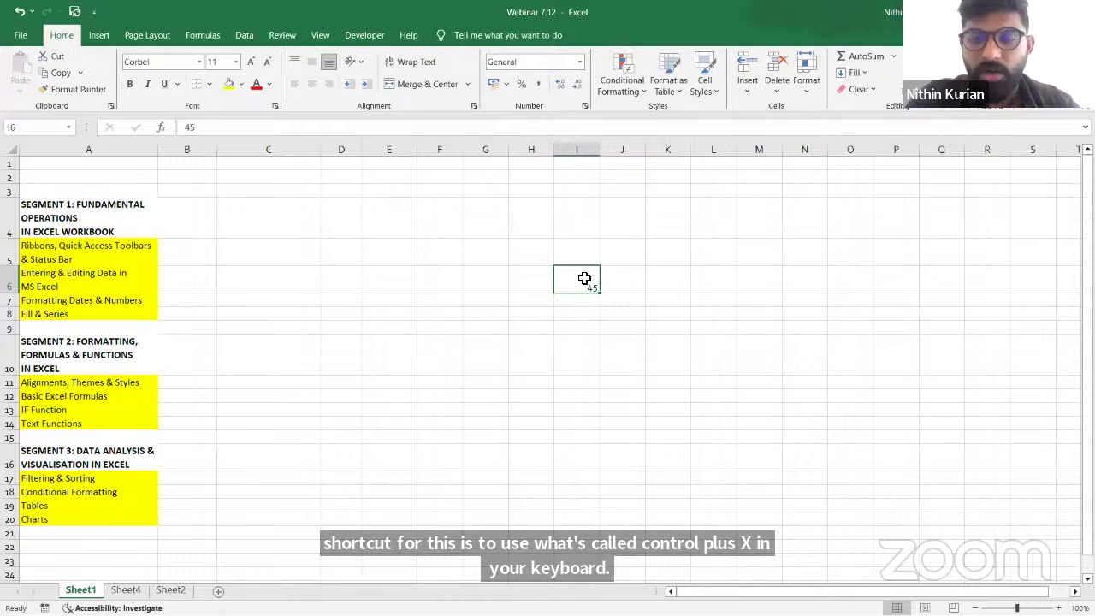
Cut the value 45 from cell I6 and paste it back into cell D4
key(ctrl+c)
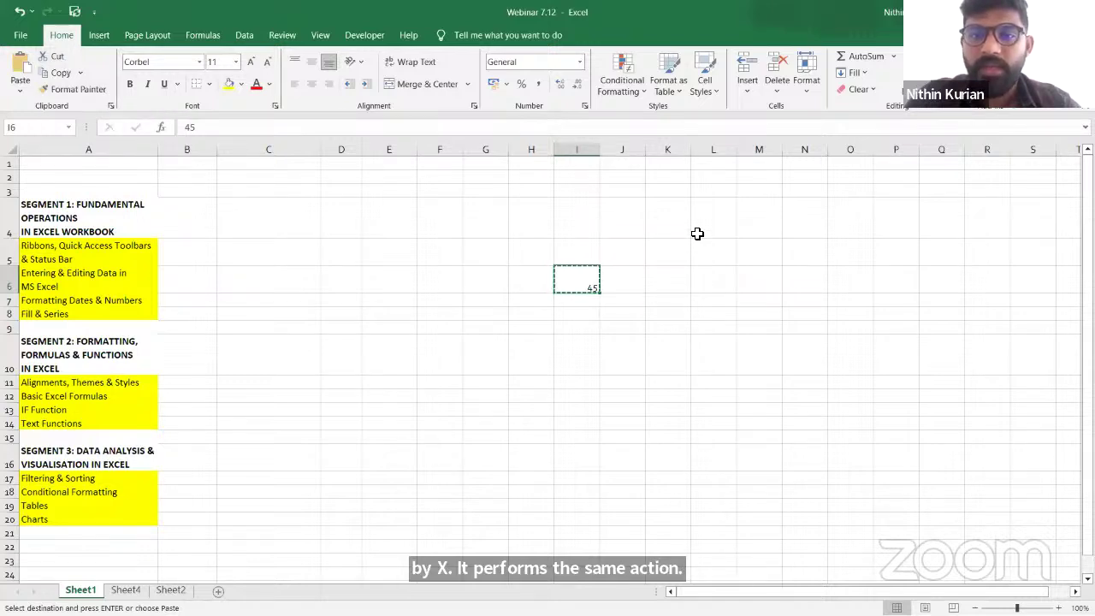
click(335, 232)
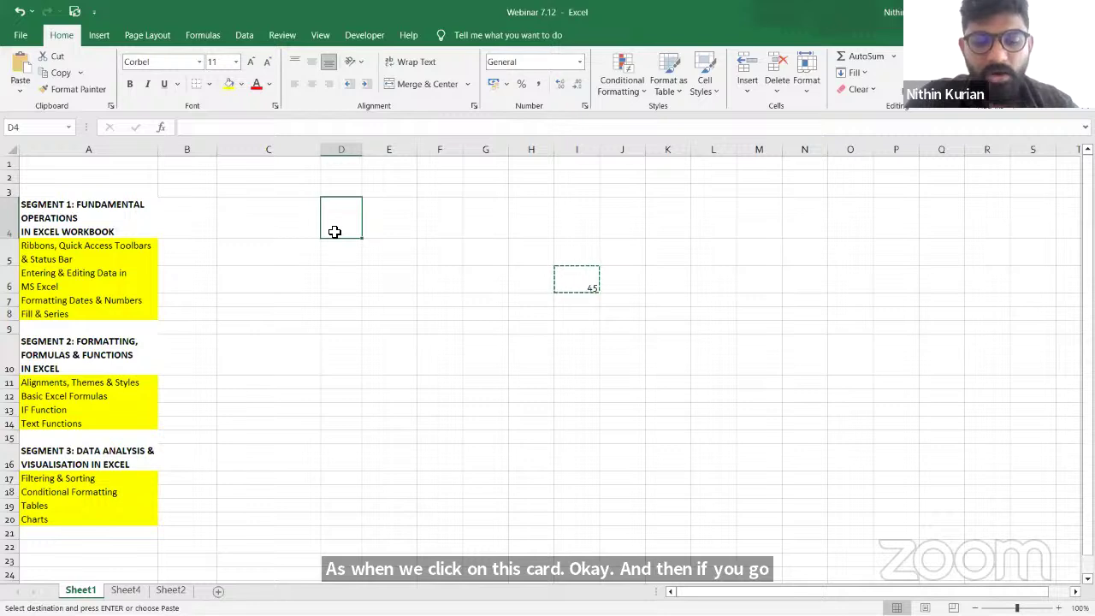
key(ctrl+v)
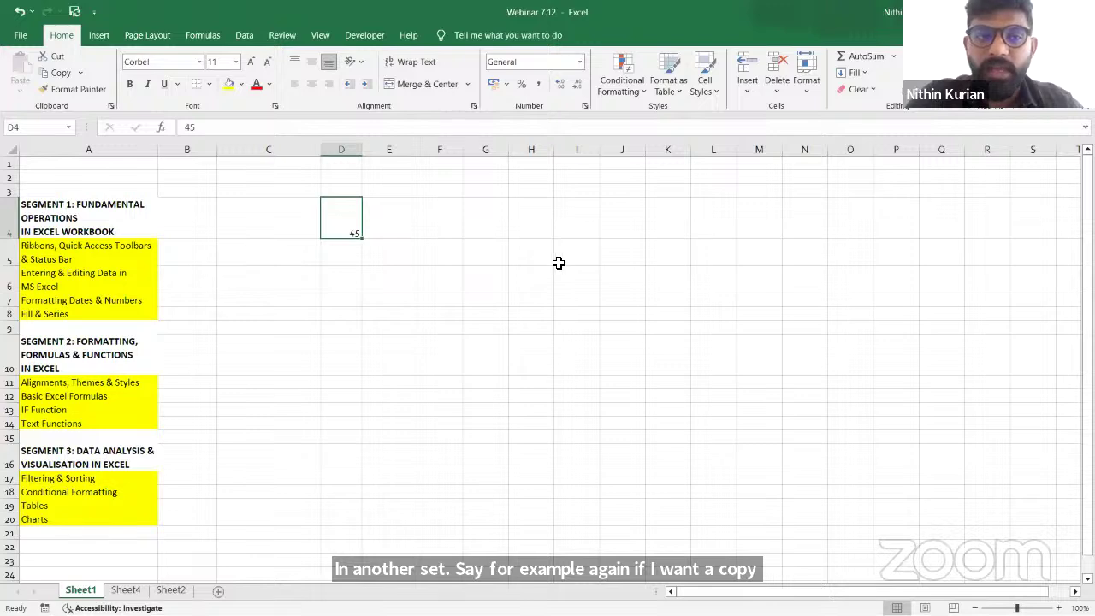
Copy the value 45 from cell D4 into cell I6, and clear the pasted value from I6
click(576, 286)
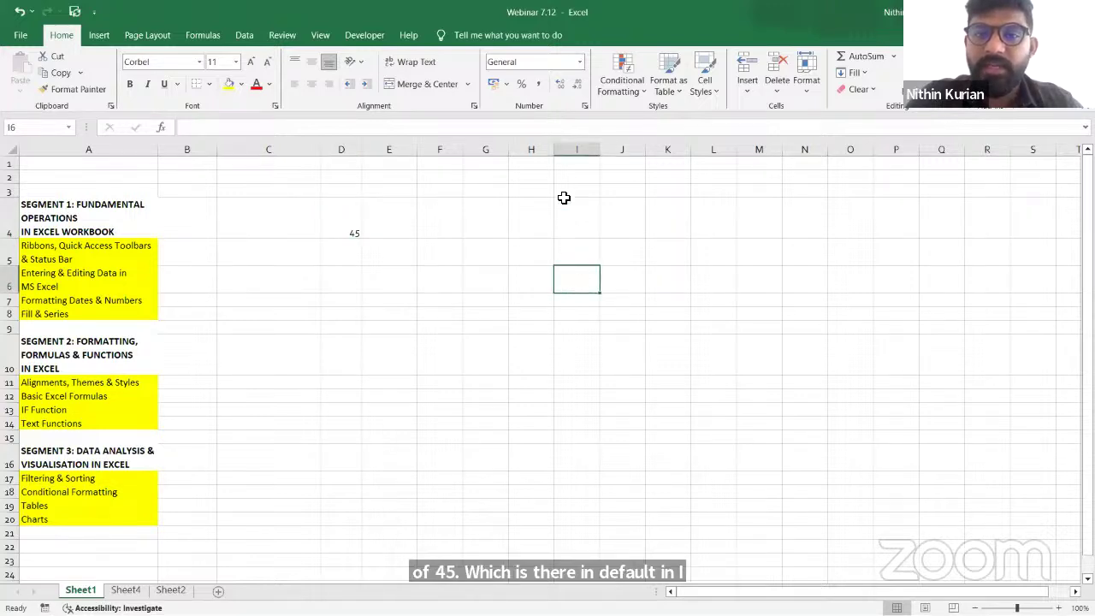
click(345, 223)
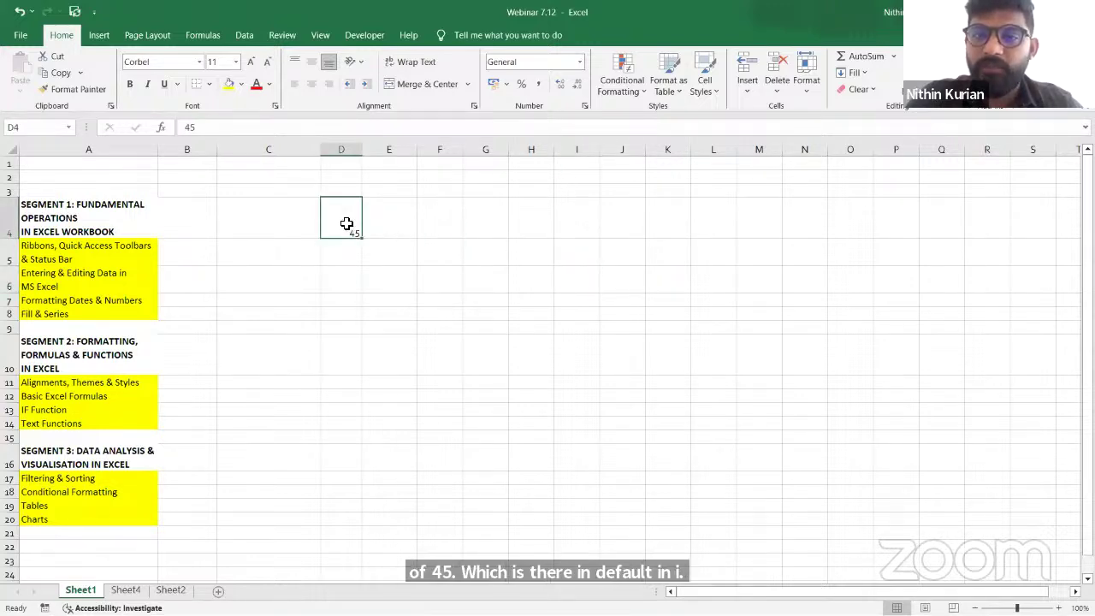
click(66, 77)
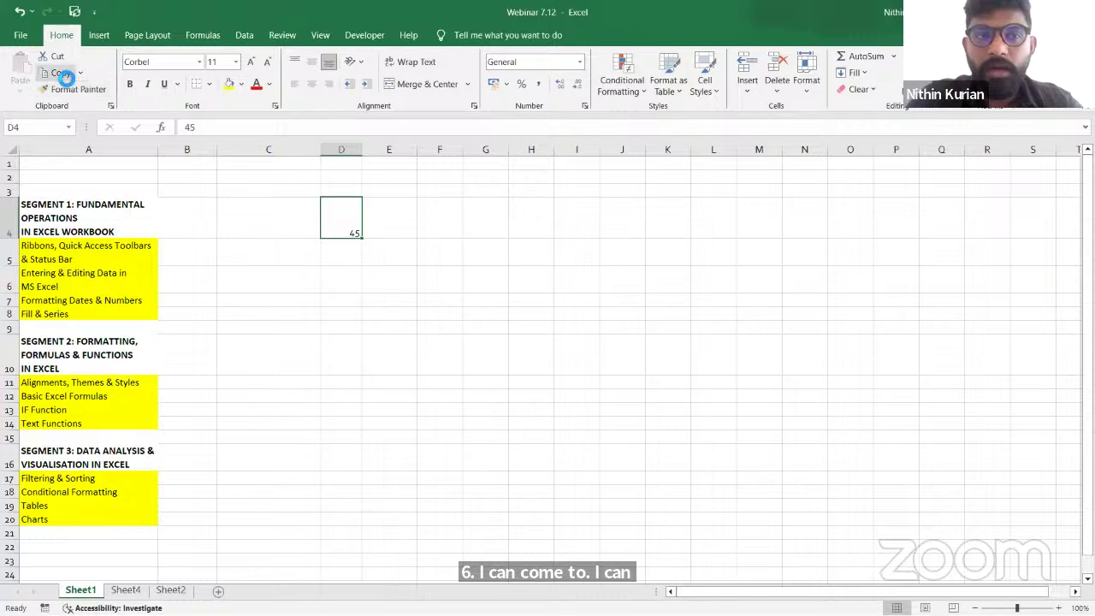
click(567, 290)
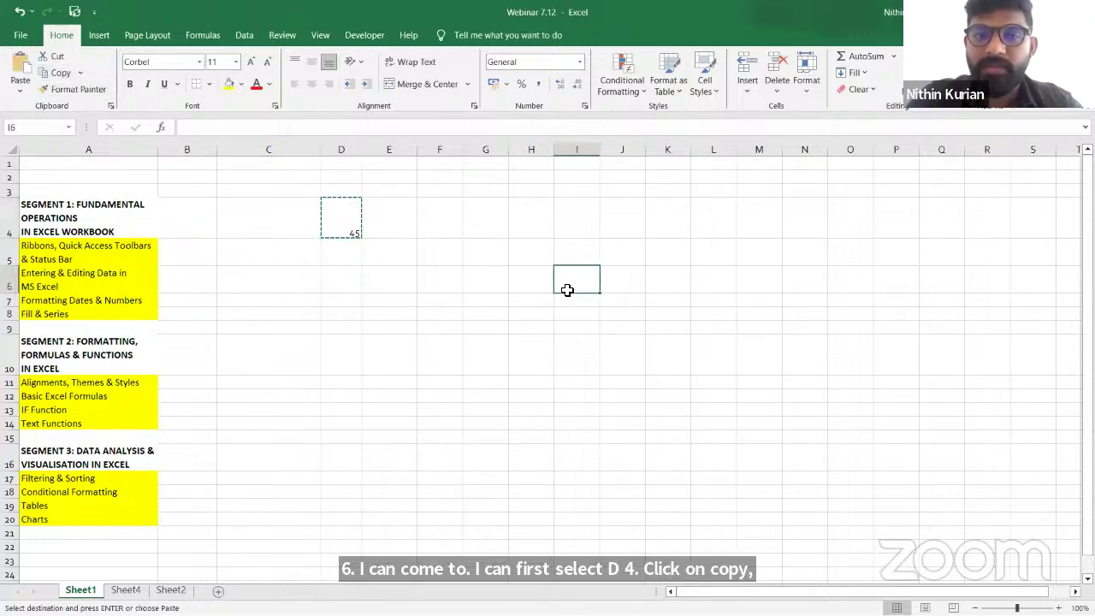
click(19, 74)
click(295, 288)
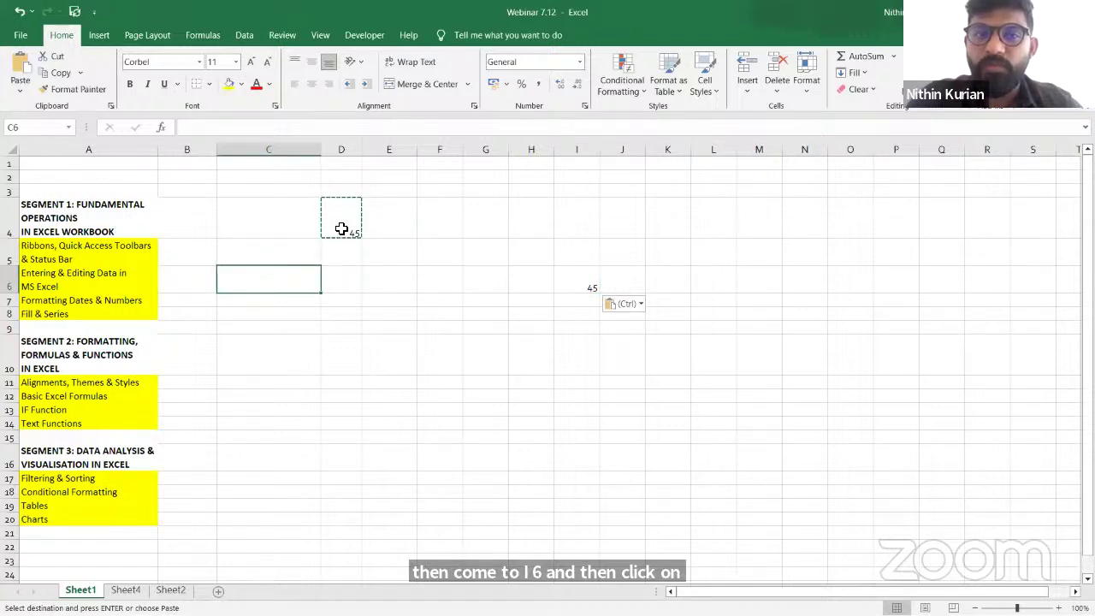
key(Escape)
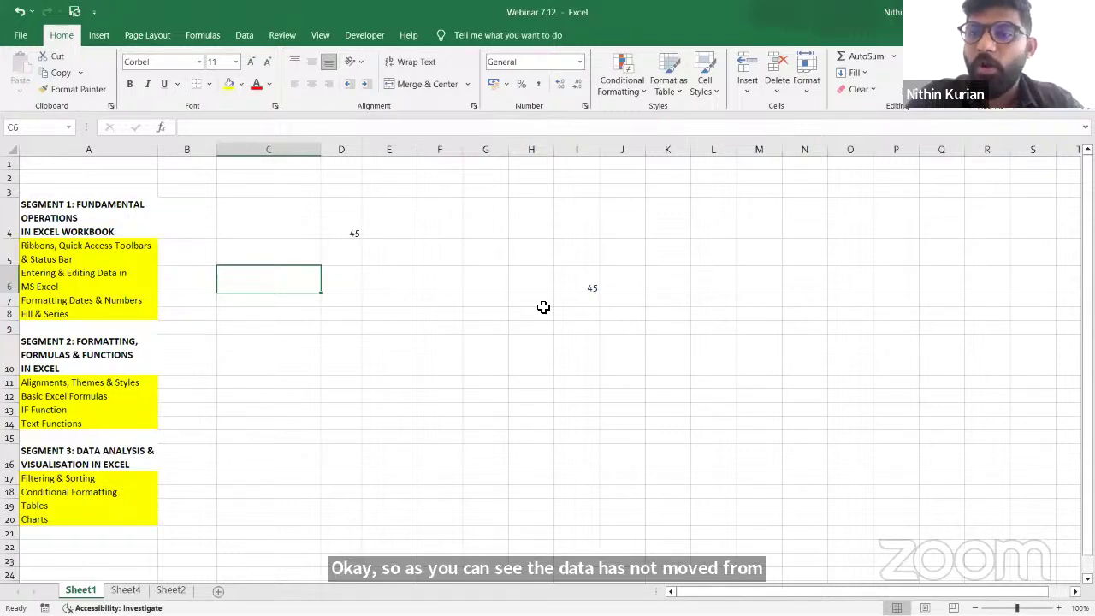
click(577, 278)
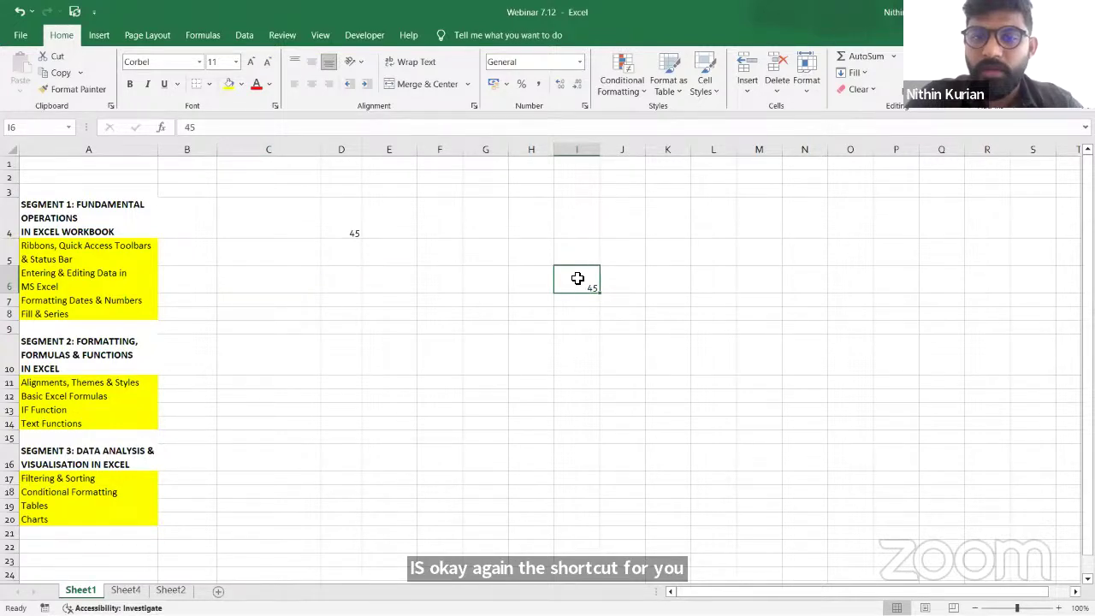
Copy the value 45 from cell D4 into cell I6 and end the copy mode
click(331, 222)
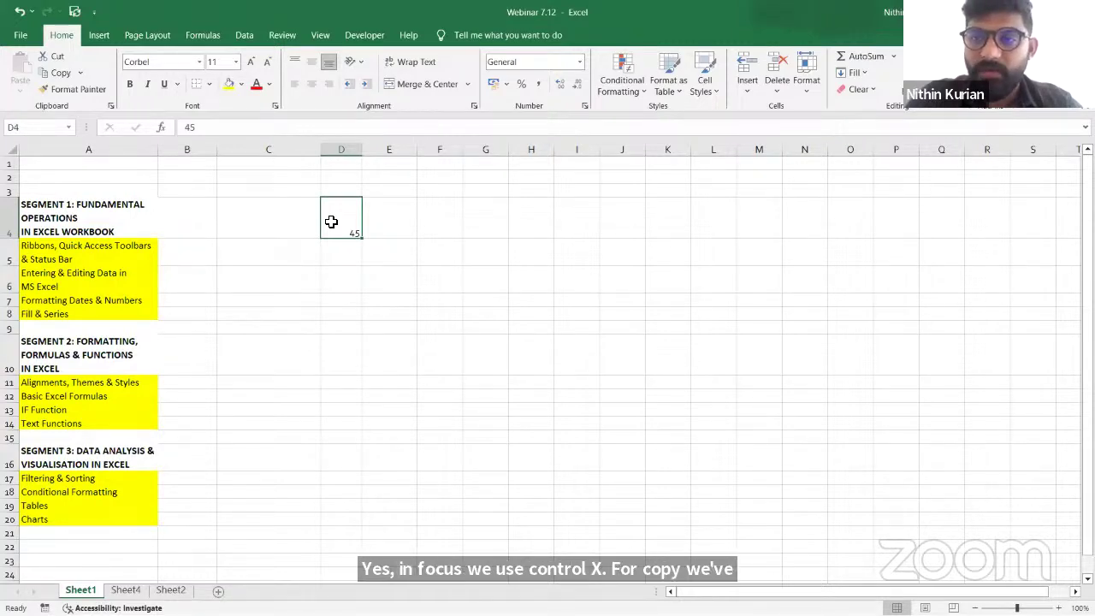
key(ctrl+x)
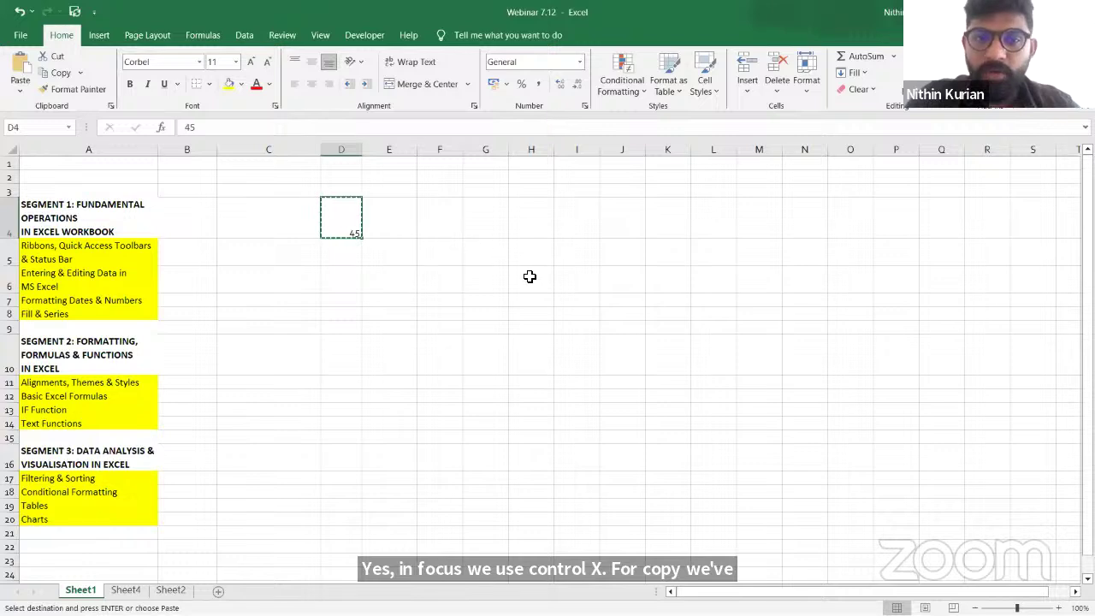
click(575, 287)
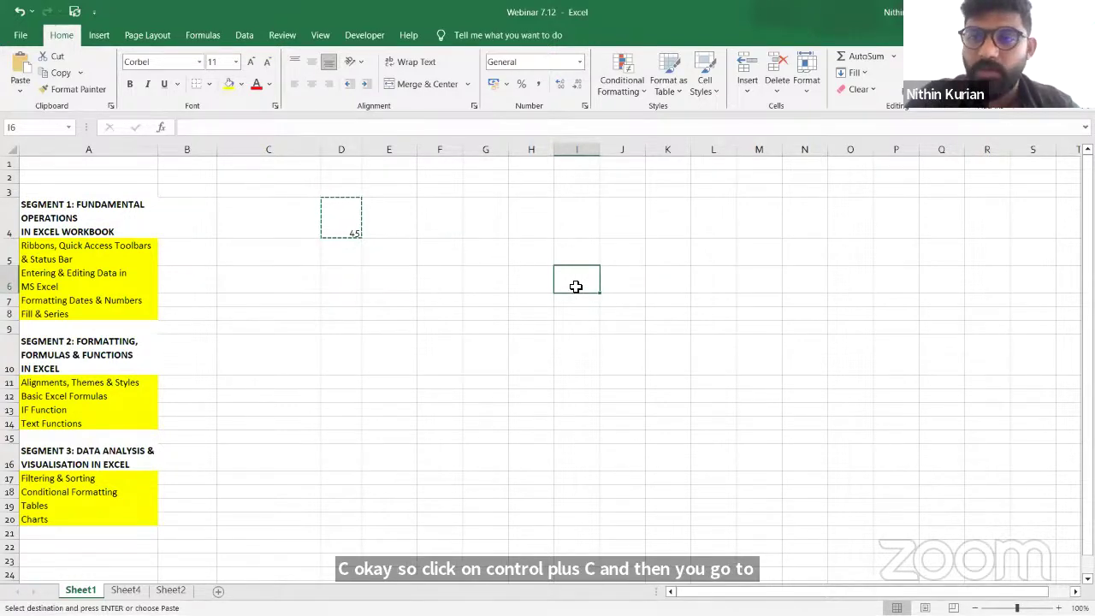
key(ctrl+v)
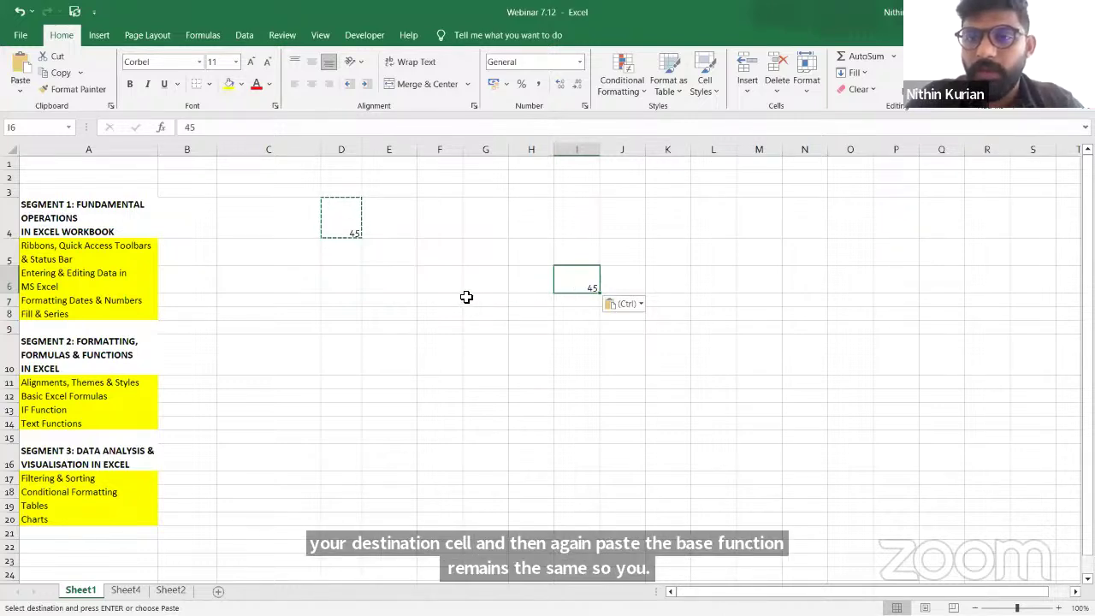
click(347, 278)
key(Escape)
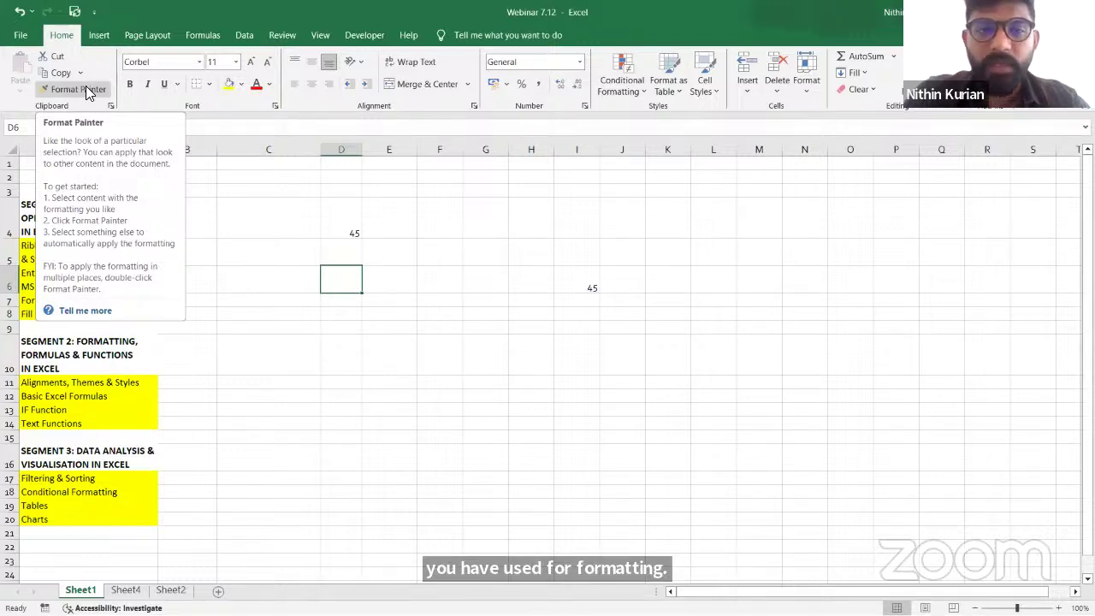
Apply the formatting of cell D4 to cell I6 with Format Painter
click(330, 230)
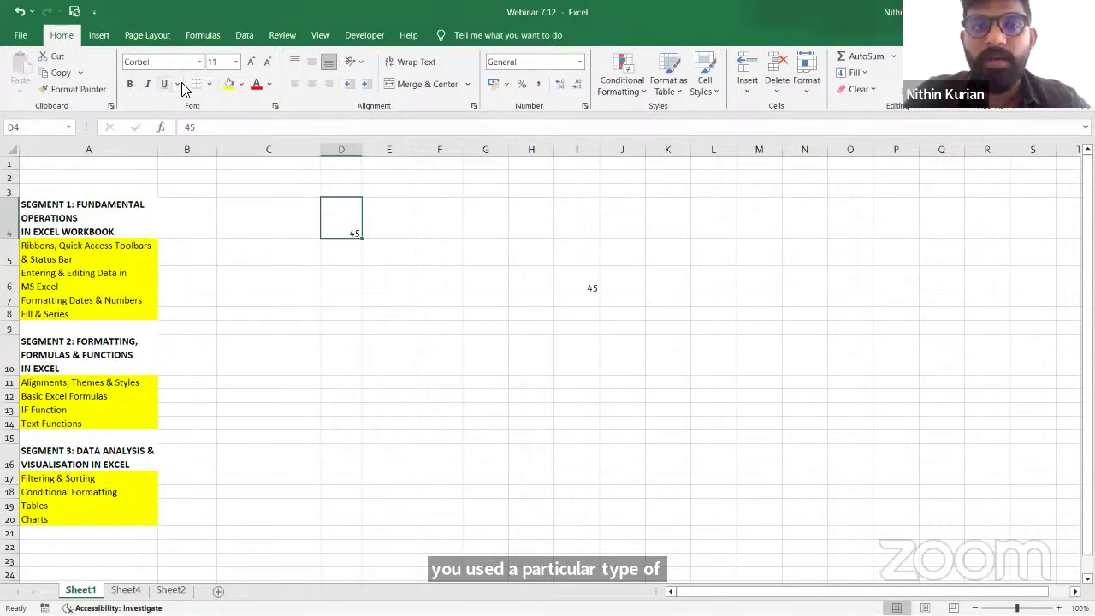
click(570, 287)
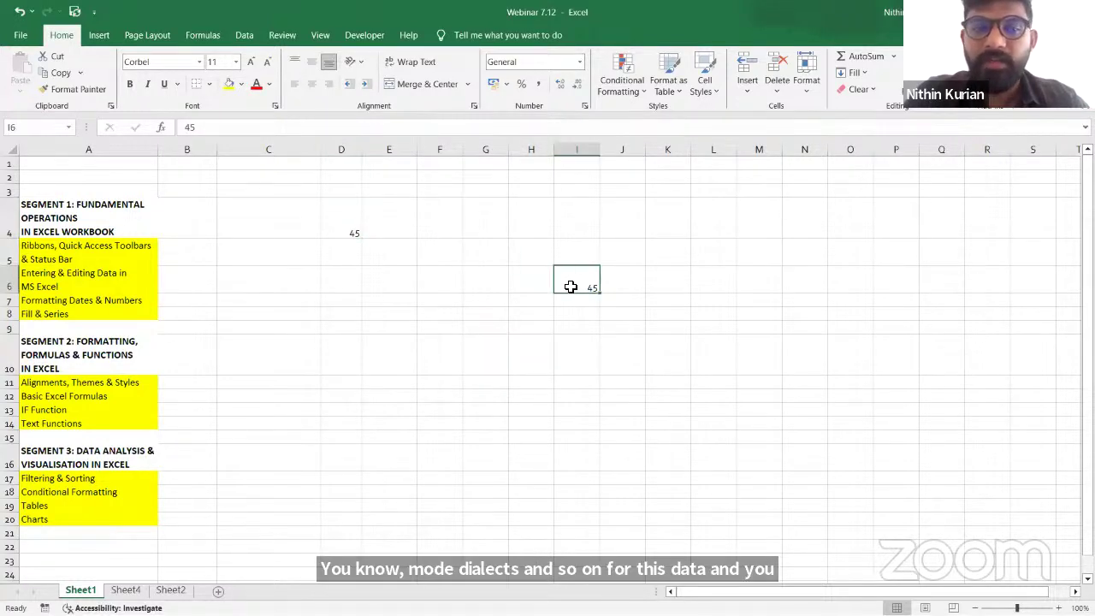
click(332, 224)
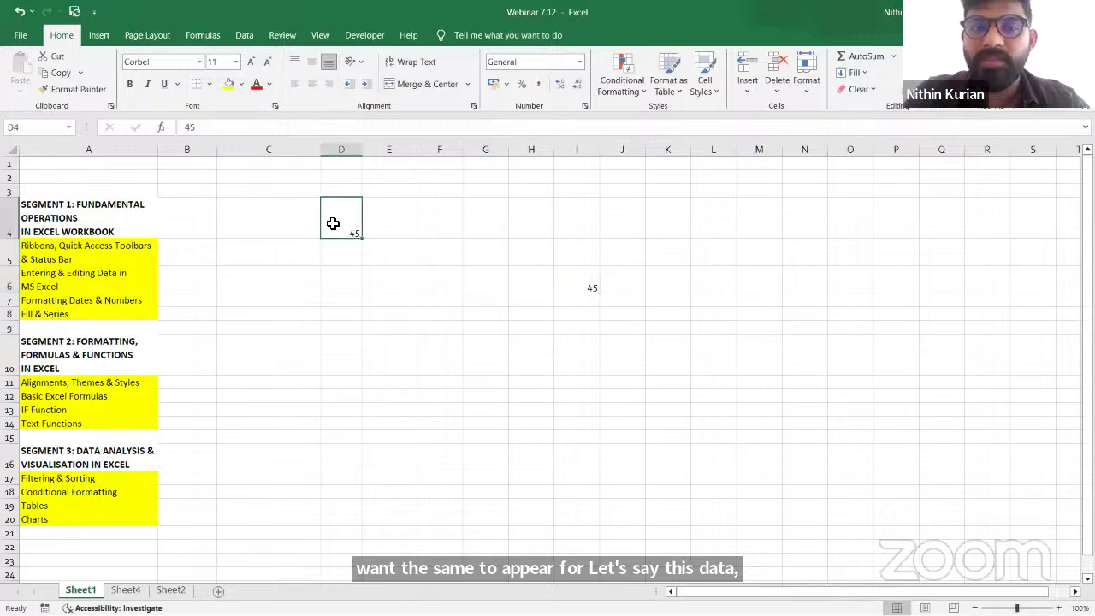
click(79, 90)
click(574, 281)
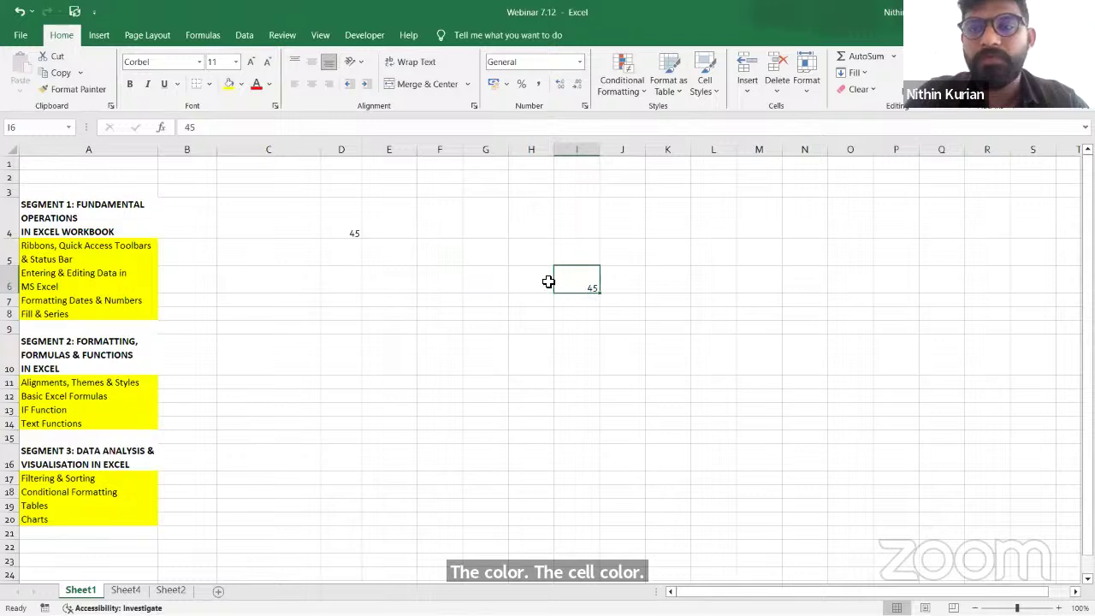
Change the font color of cell I6 to standard red and undo the color change
click(271, 84)
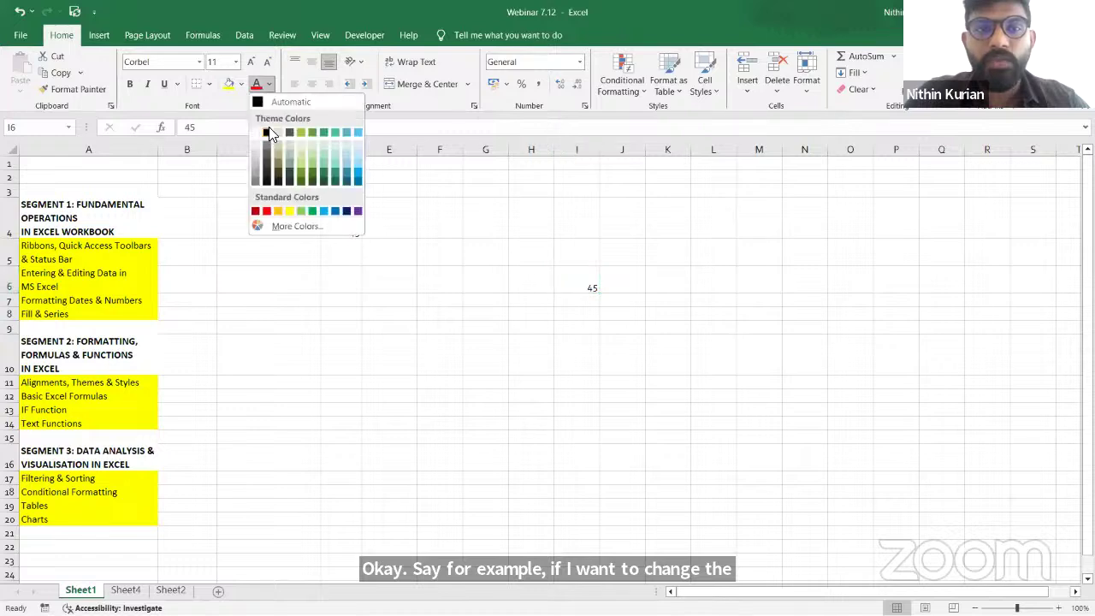
click(269, 213)
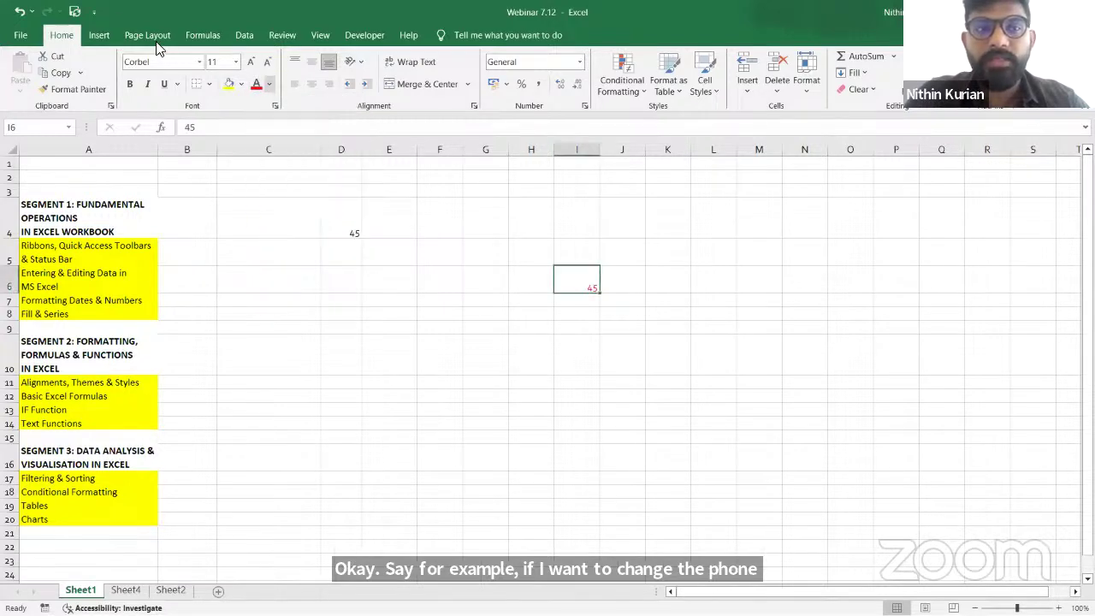
click(17, 12)
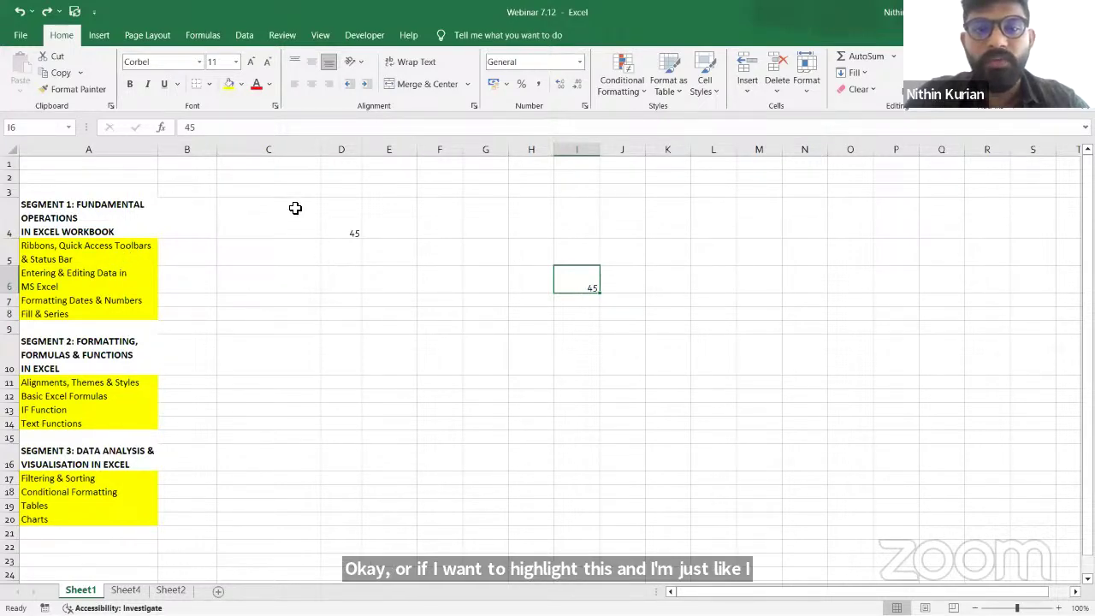
Fill cell I6 with standard orange and undo the fill
click(241, 84)
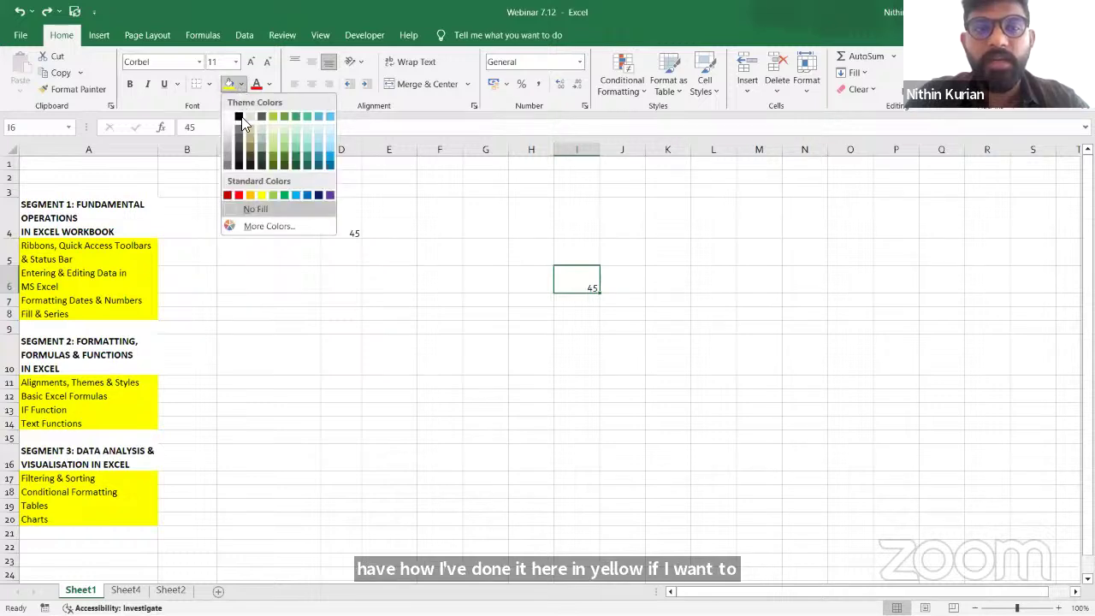
click(250, 195)
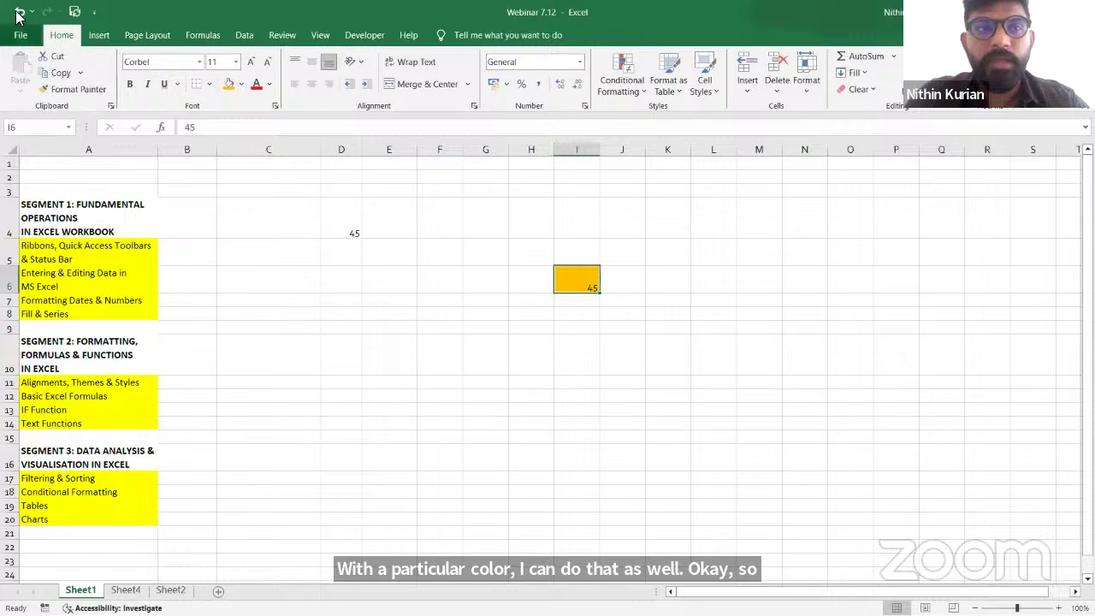
key(ctrl+z)
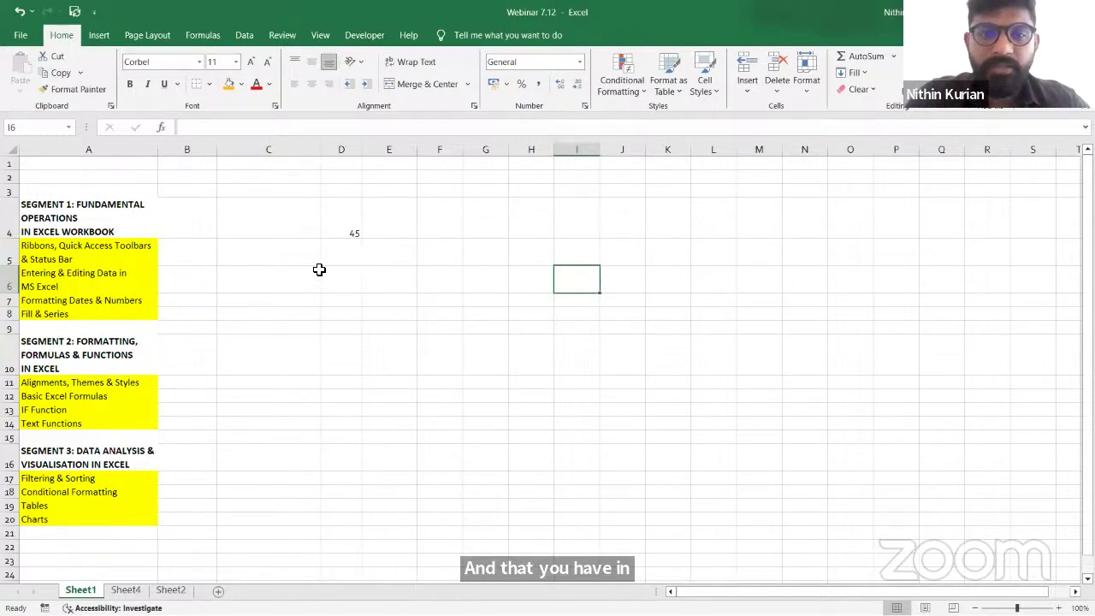
Clear the value 45 from cell D4 on Sheet1
click(340, 231)
key(Delete)
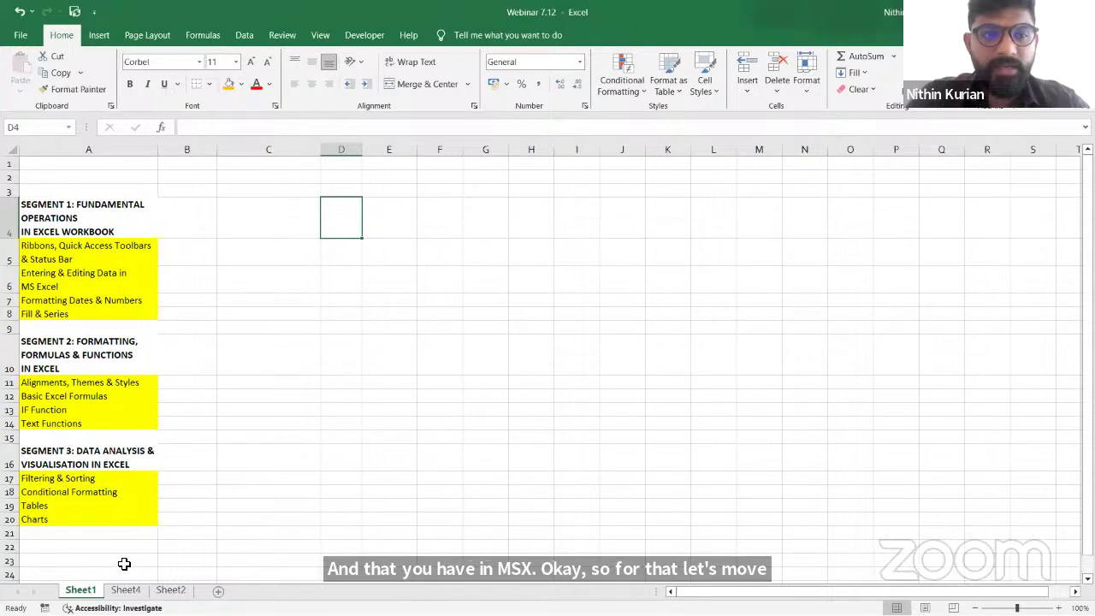
Open Sheet2 and point out the sales data's rows 4 to 6 and columns A and B by selecting each
click(126, 591)
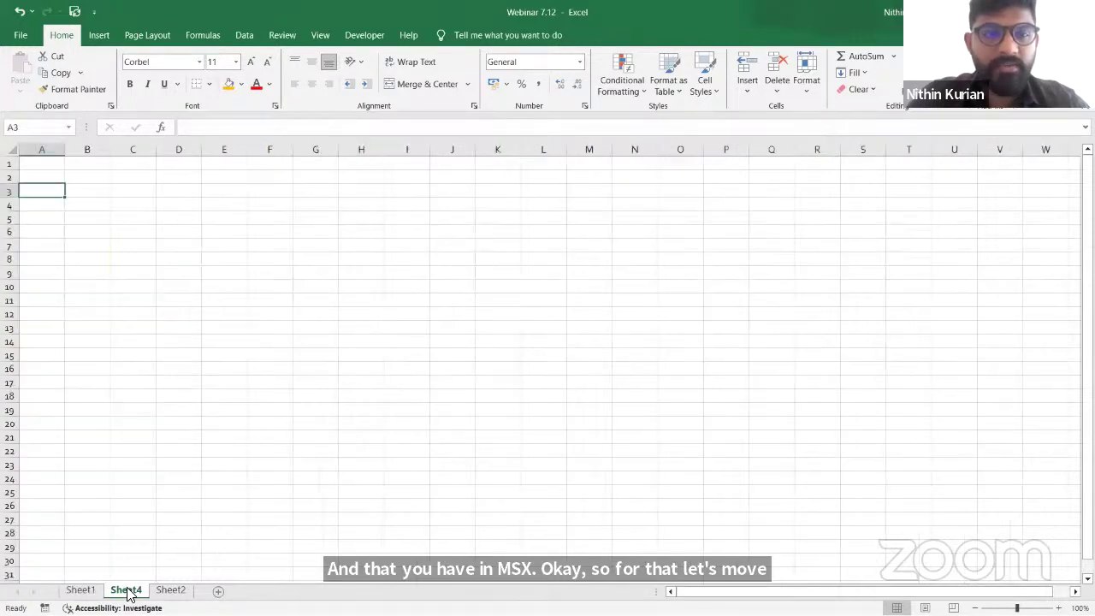
click(163, 590)
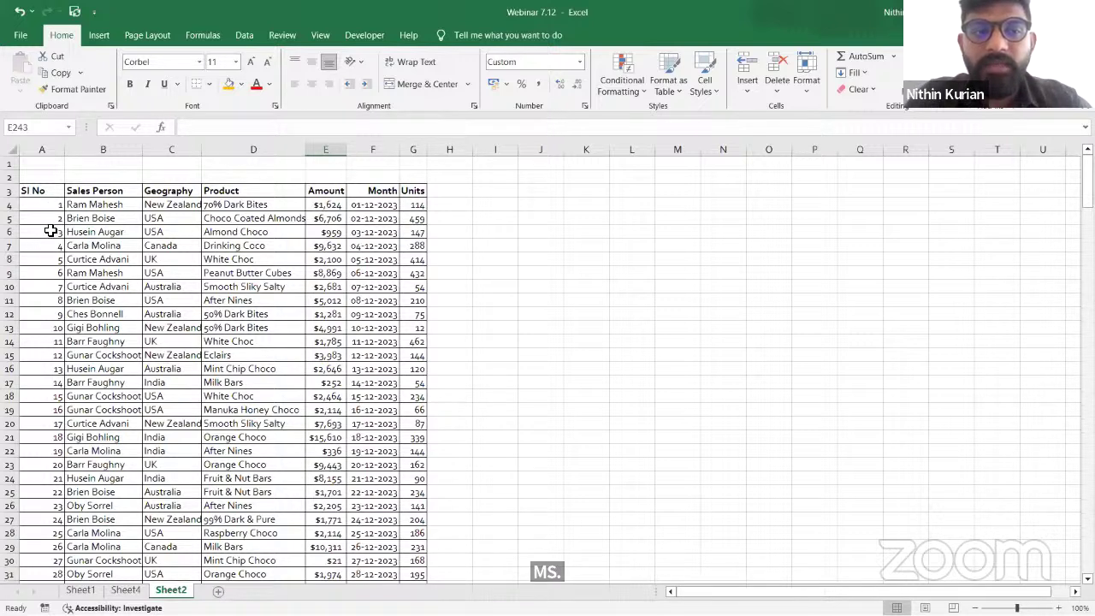
click(10, 206)
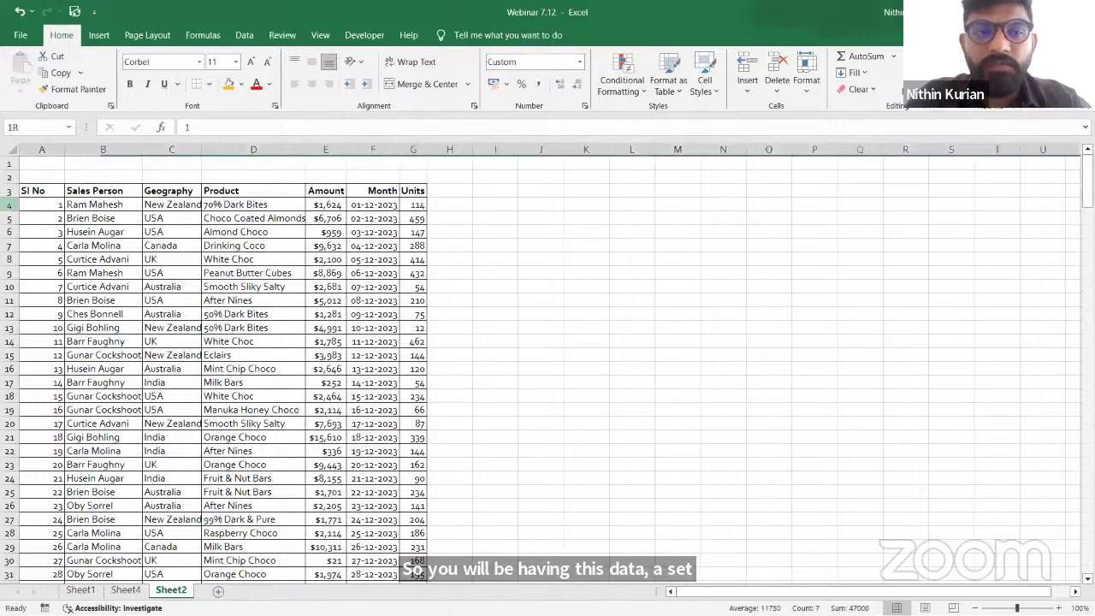
click(11, 218)
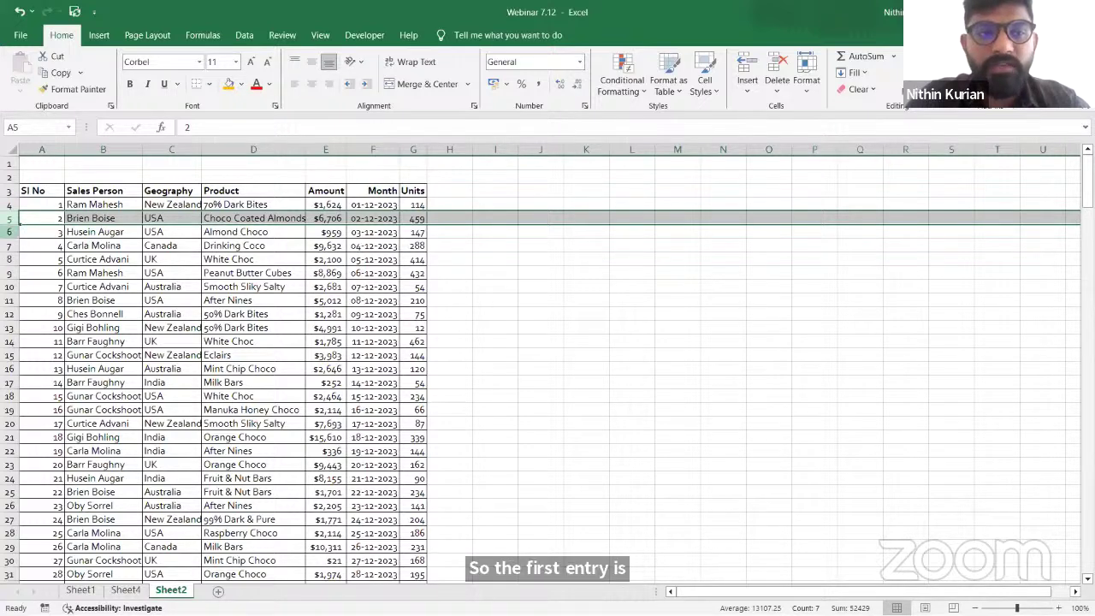
click(7, 234)
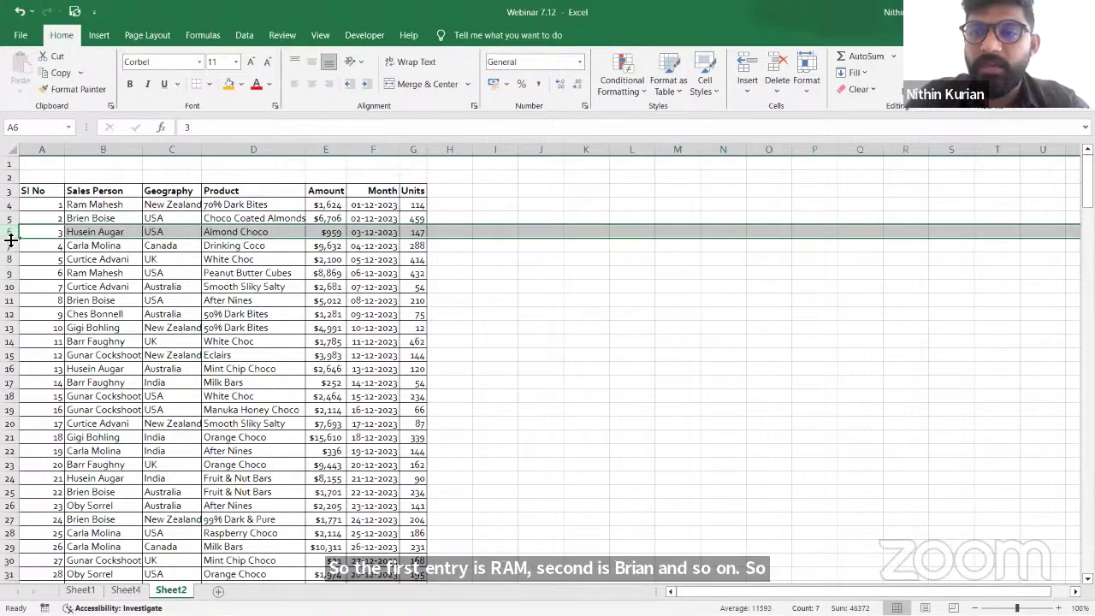
click(41, 150)
click(82, 150)
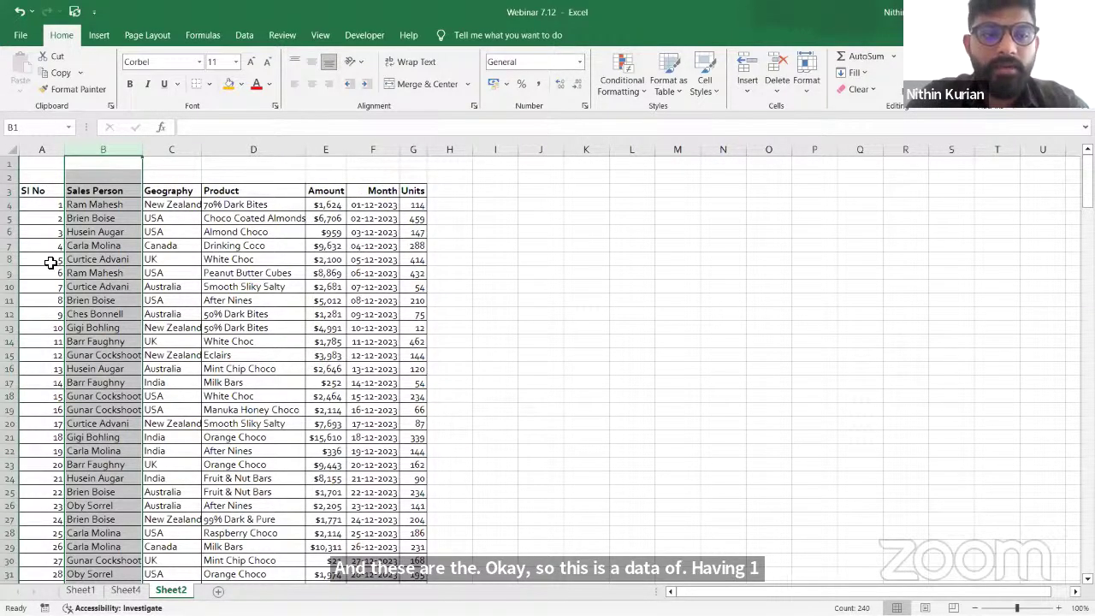
Examine the extent of the sales table on Sheet2 down to its last entry
scroll(102, 287, down, 4)
scroll(124, 292, down, 14)
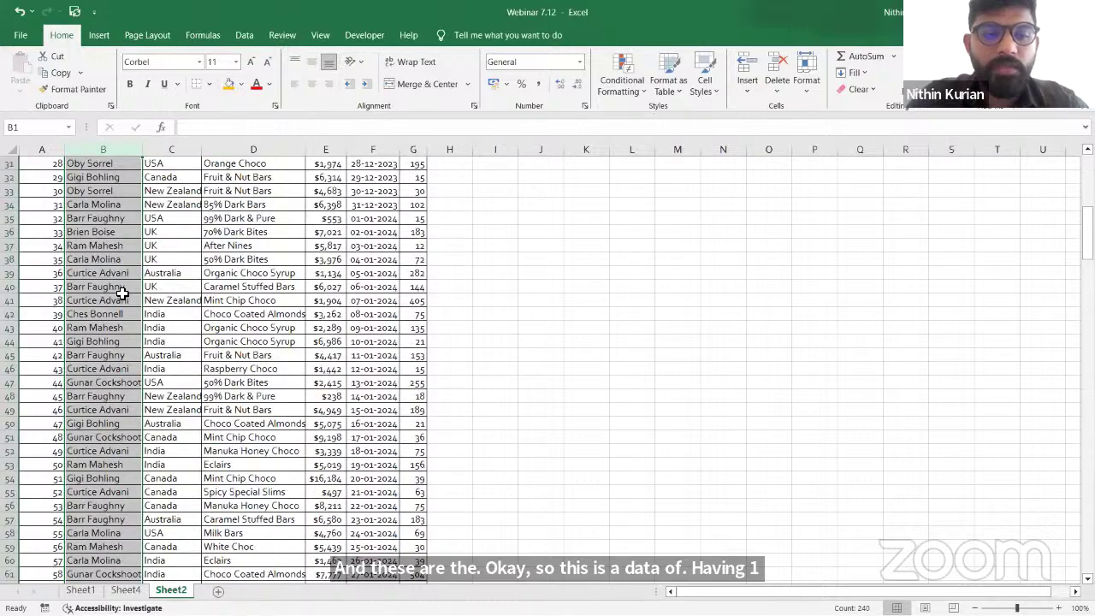
scroll(121, 294, down, 15)
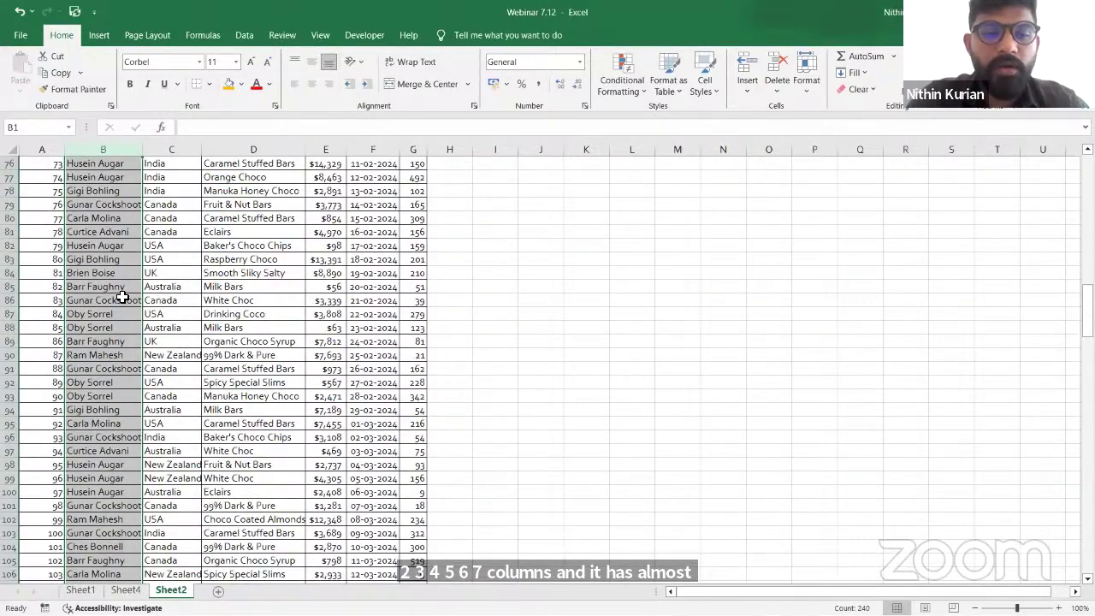
scroll(118, 296, down, 16)
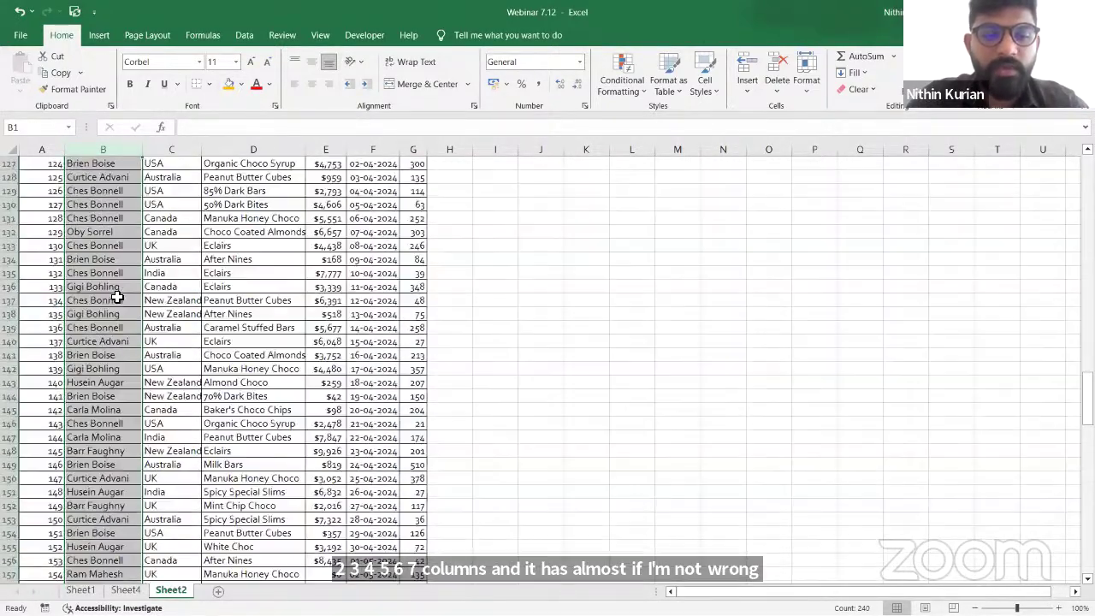
scroll(116, 296, down, 13)
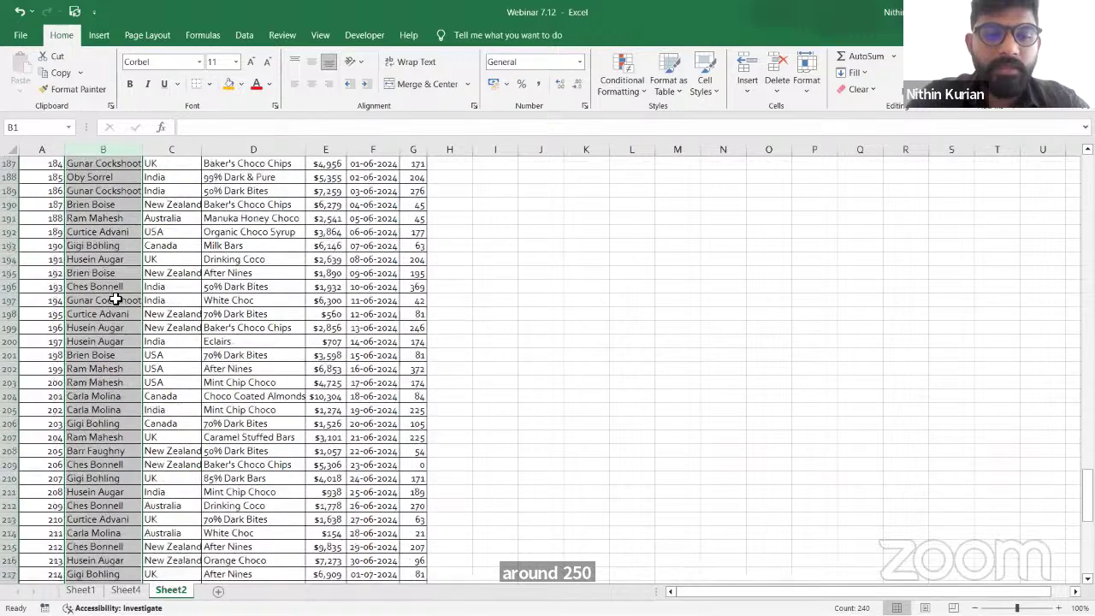
scroll(116, 298, down, 10)
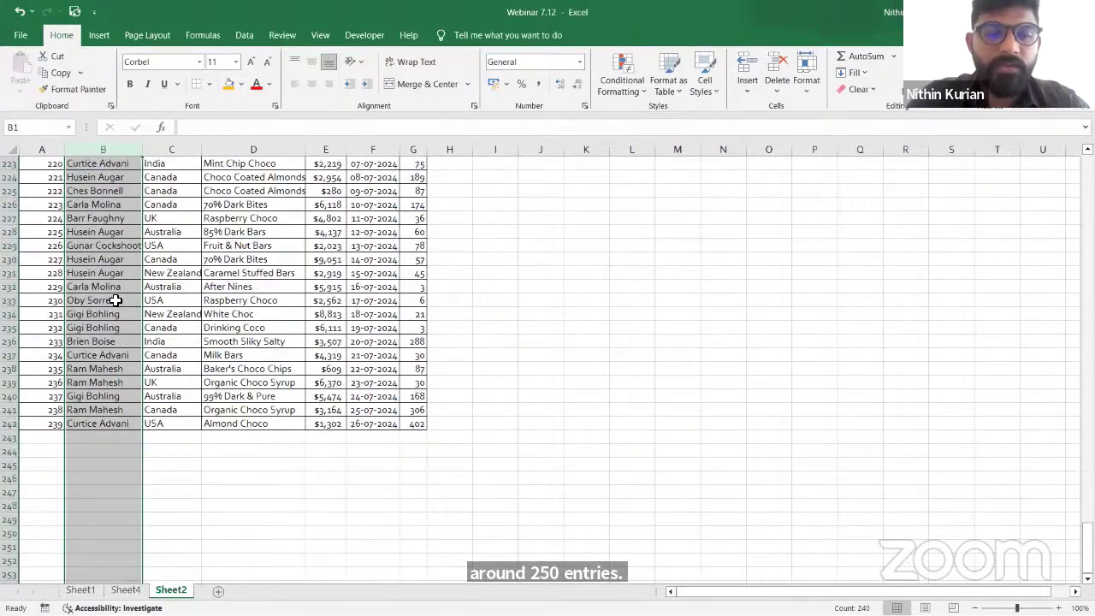
scroll(116, 299, up, 20)
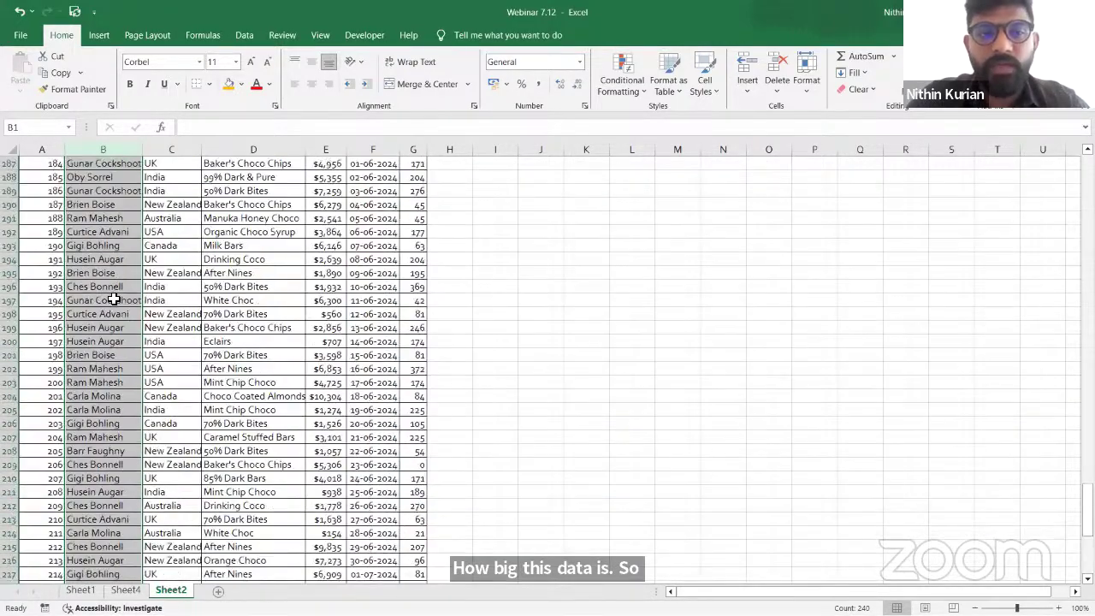
Apply the Number format to the first Units value, cell G4 on Sheet2
scroll(114, 296, up, 18)
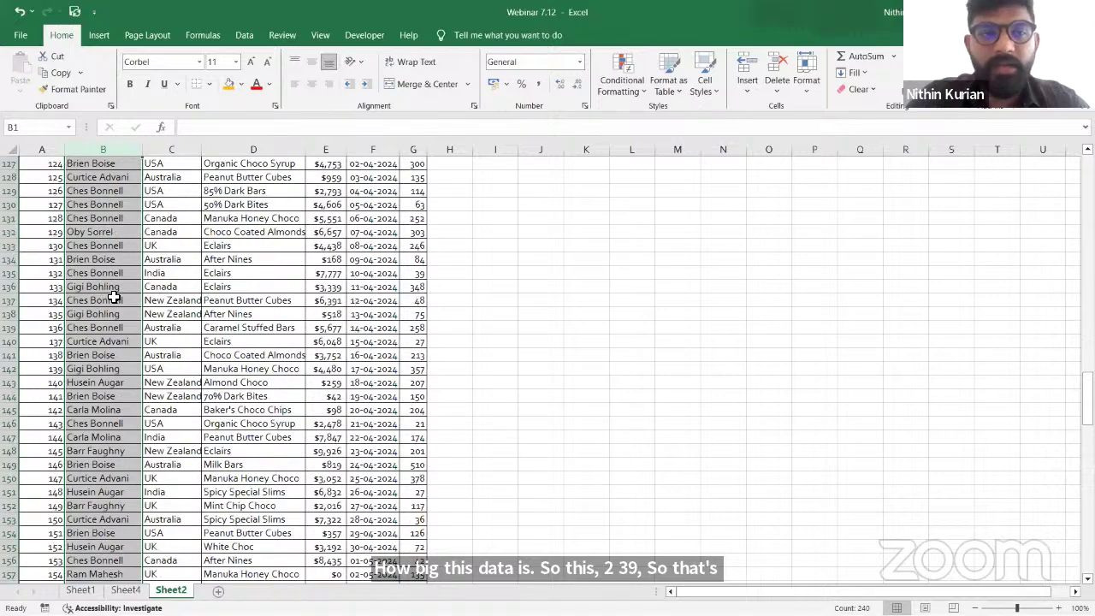
scroll(114, 296, up, 16)
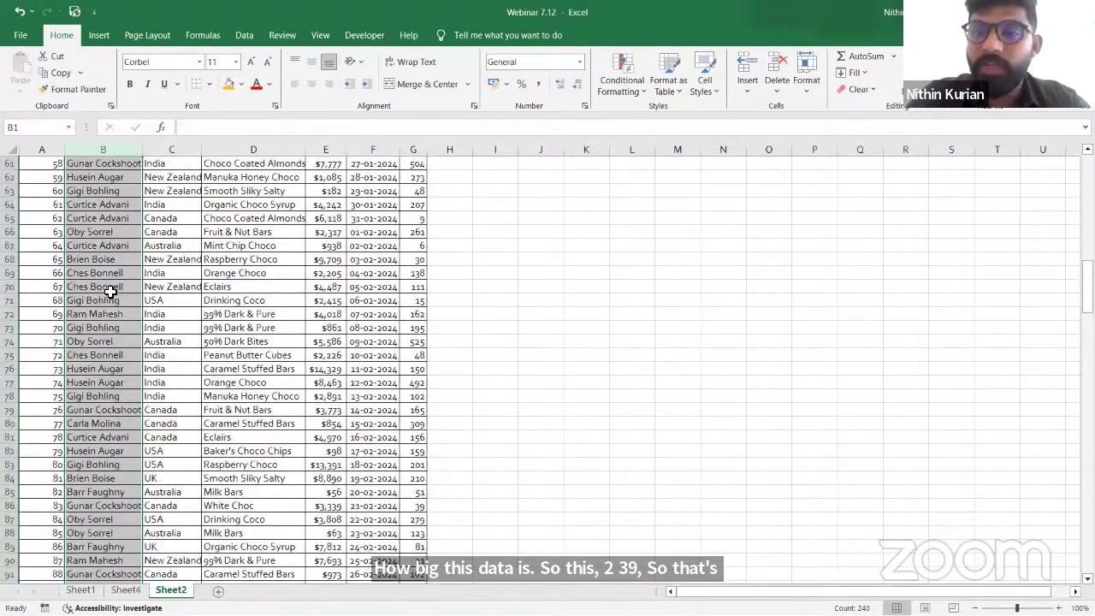
scroll(109, 289, up, 15)
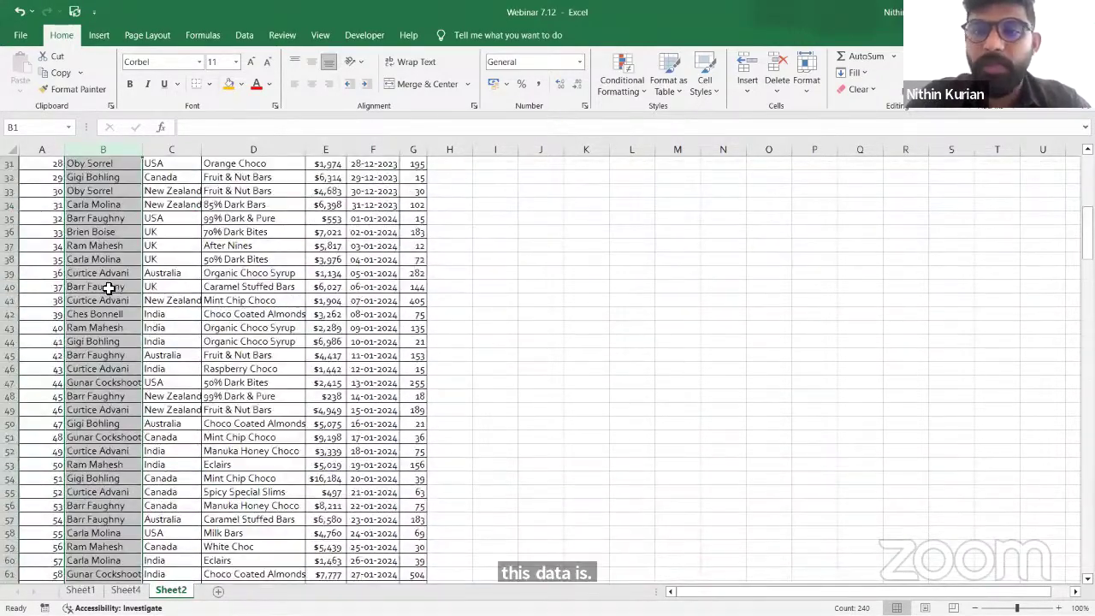
scroll(109, 289, up, 2)
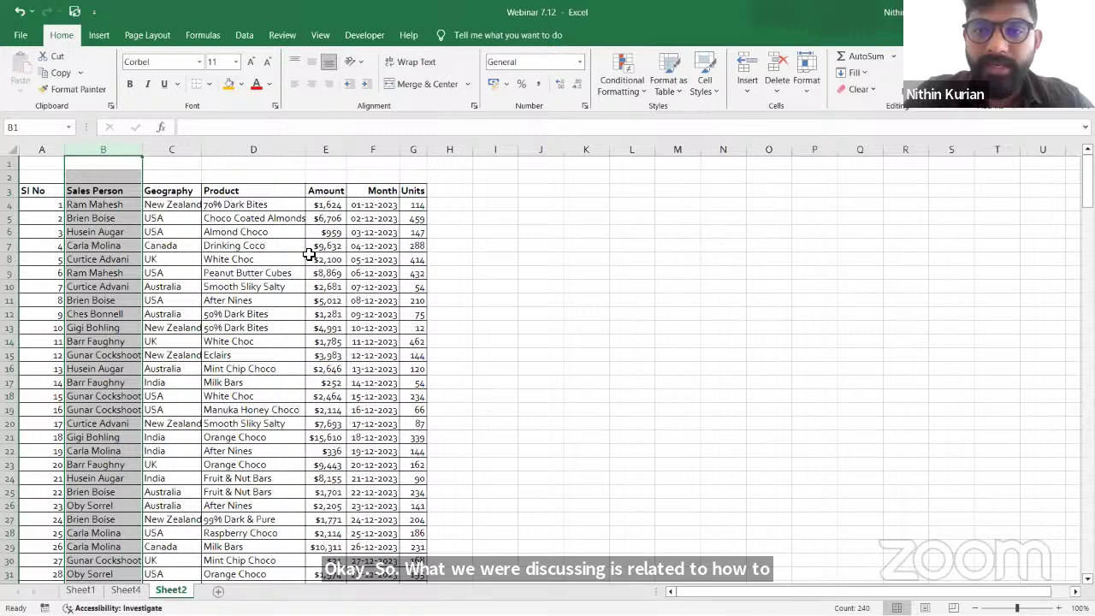
click(414, 205)
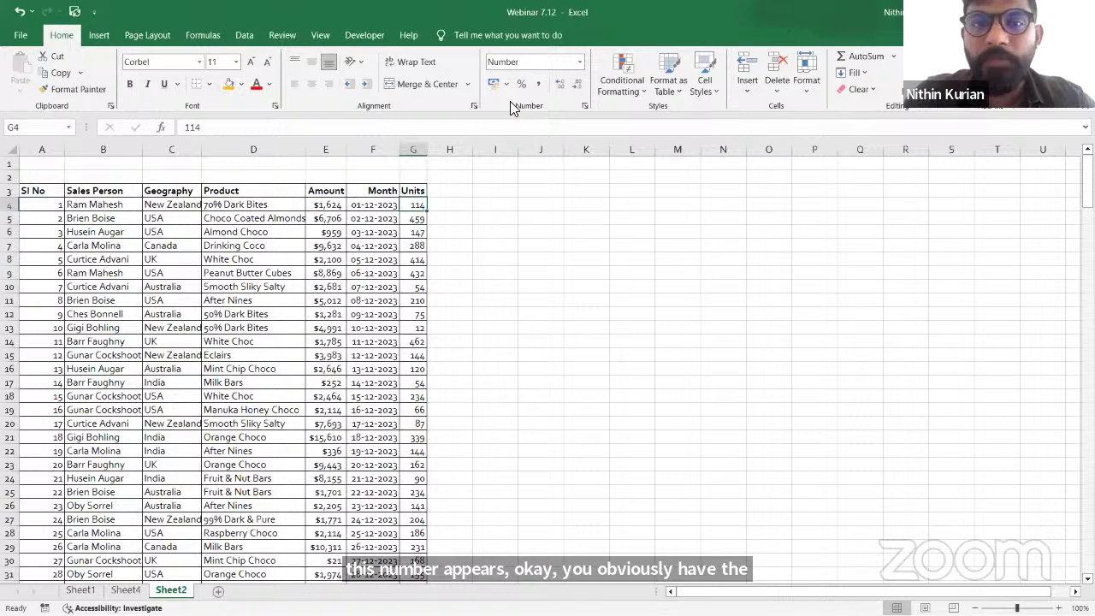
click(580, 62)
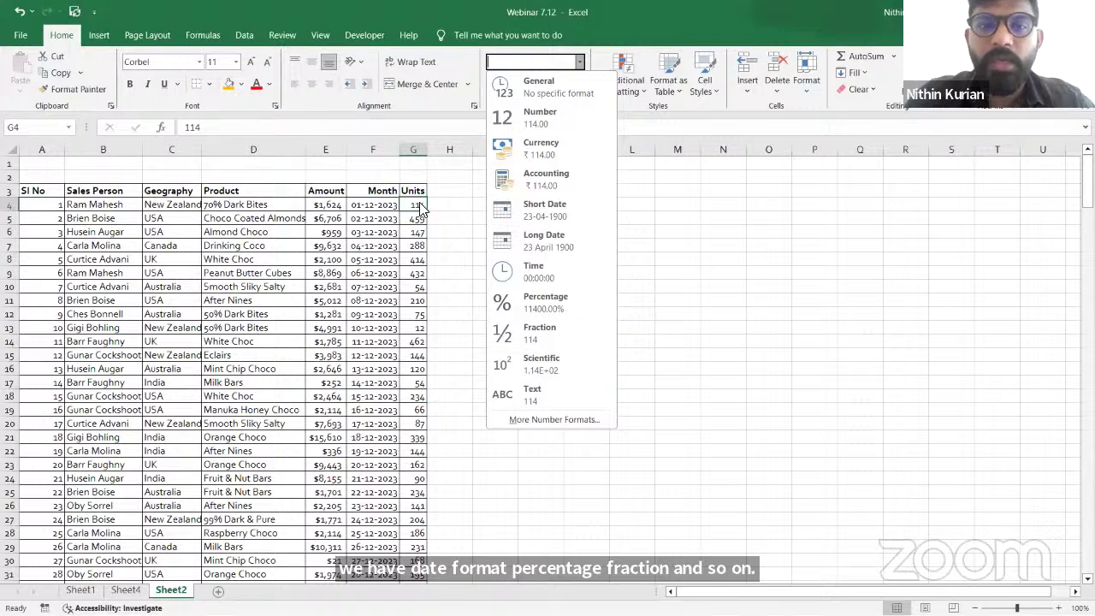
click(523, 122)
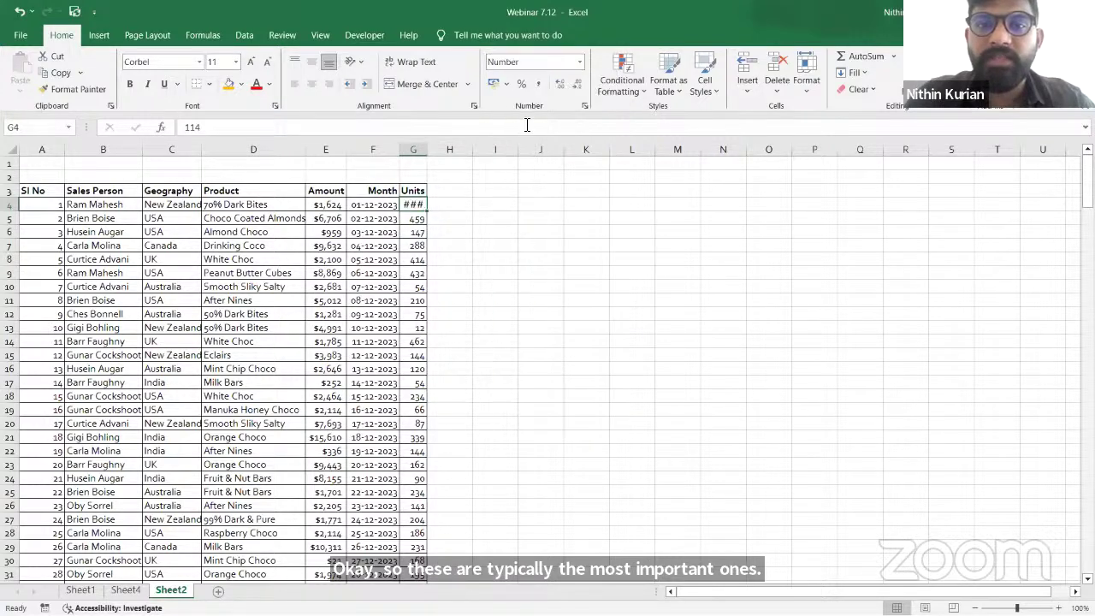
Autofit the width of the Units column G and set cell G4 to the General number format
double_click(426, 152)
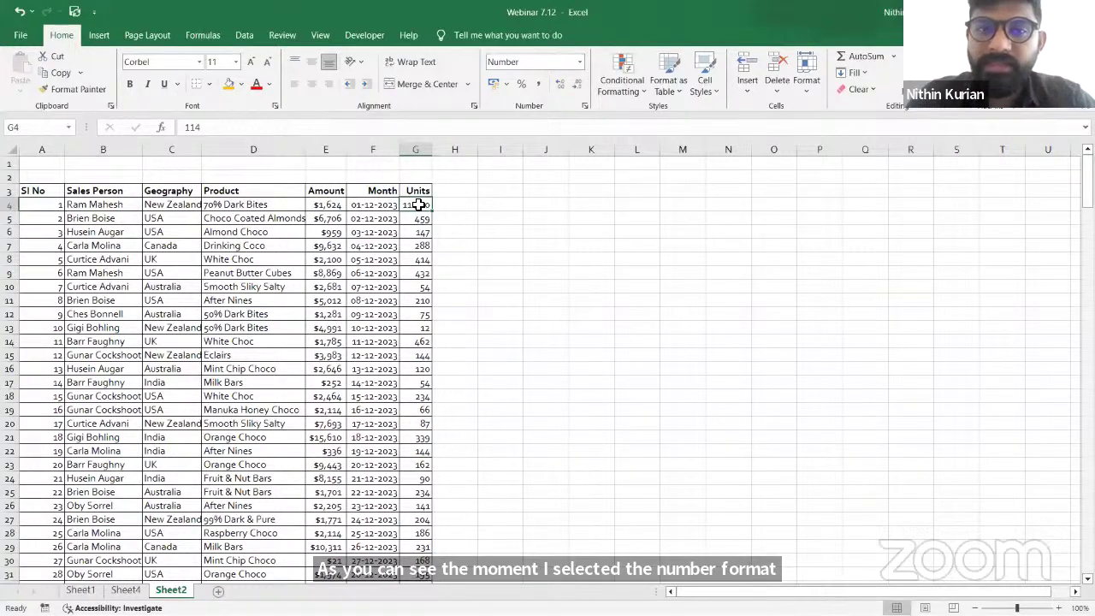
click(19, 12)
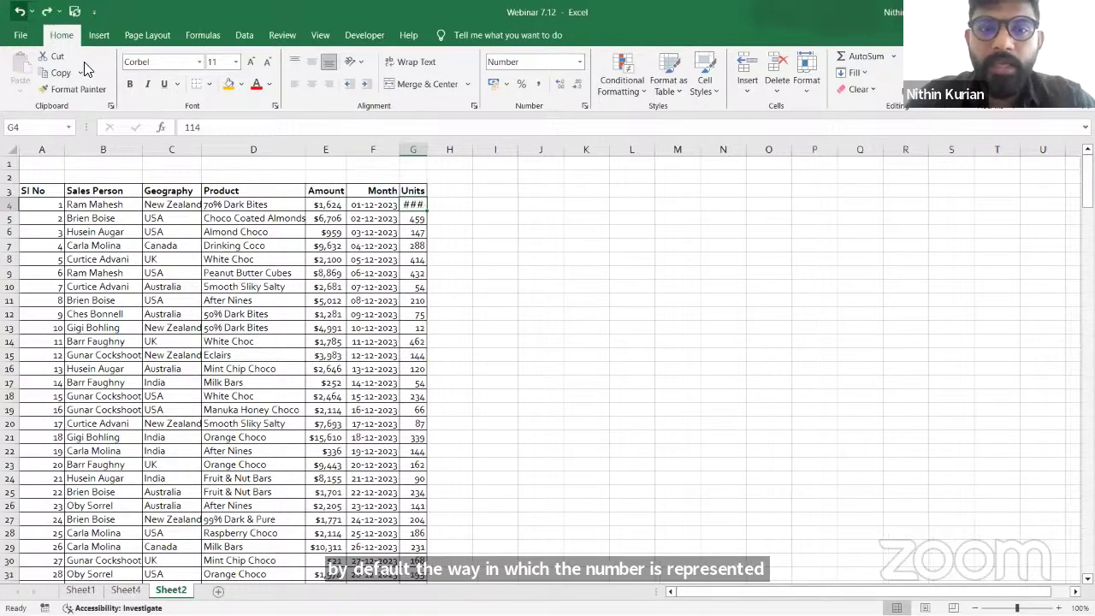
double_click(427, 150)
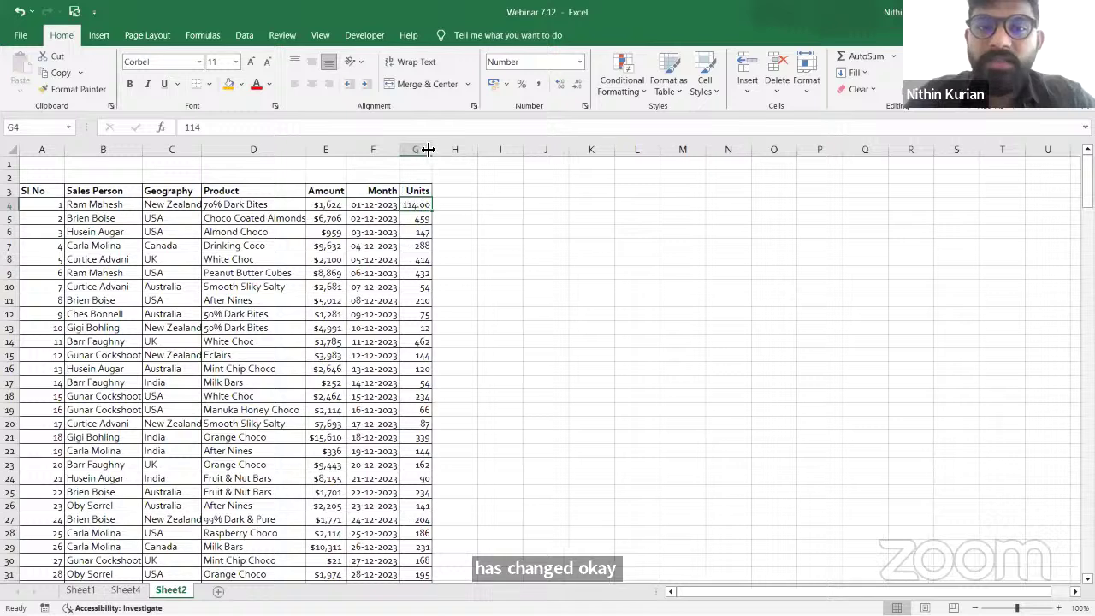
click(579, 62)
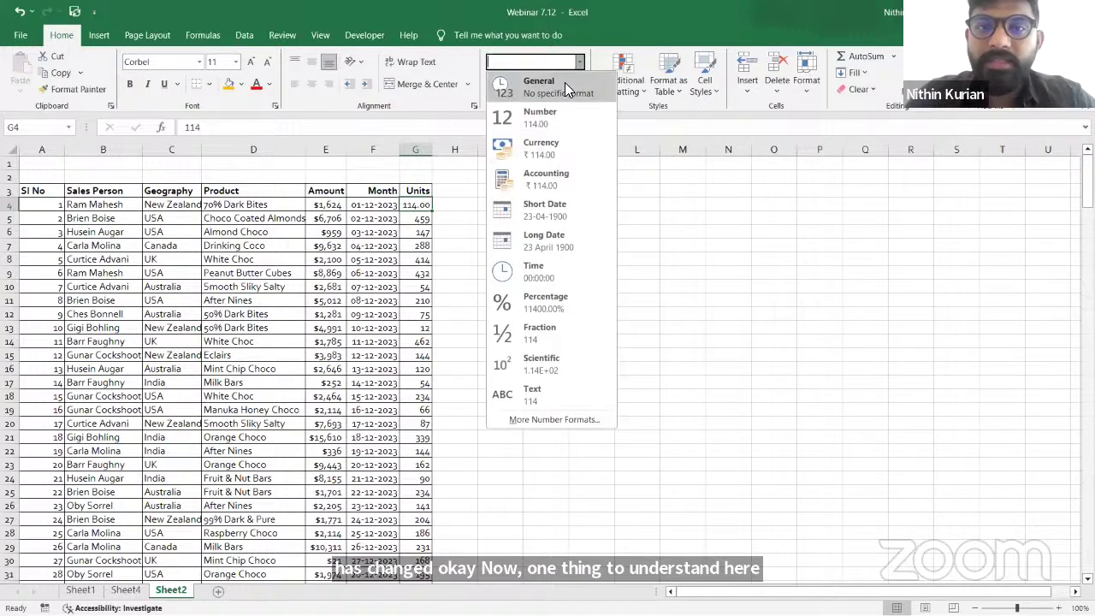
click(564, 82)
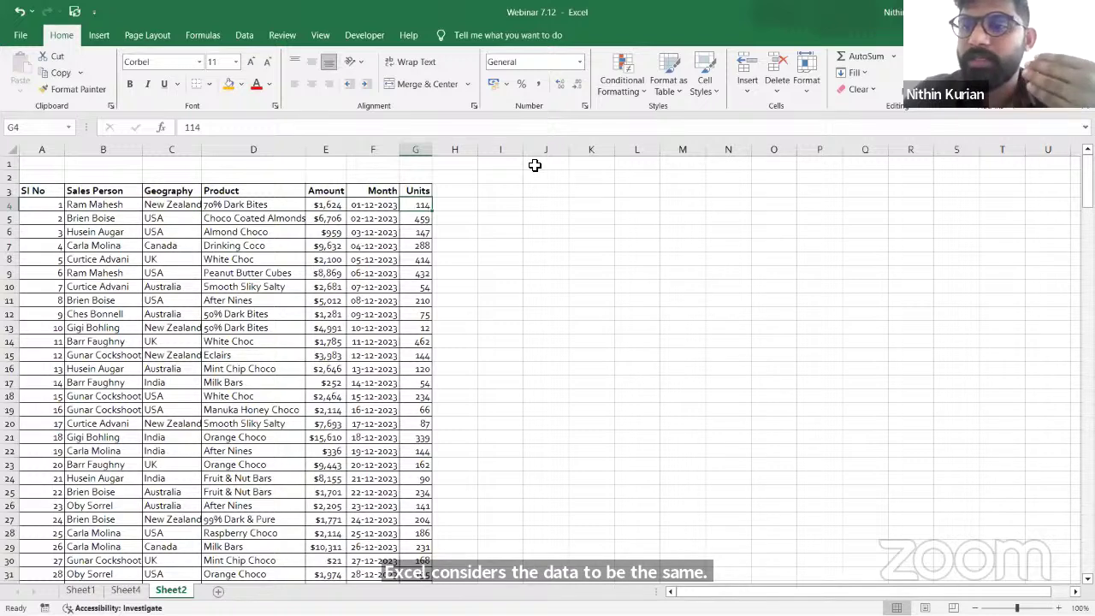
Preview the Number, Currency and General categories for cell G4 in Format Cells and apply Number with 2 decimal places
right_click(419, 210)
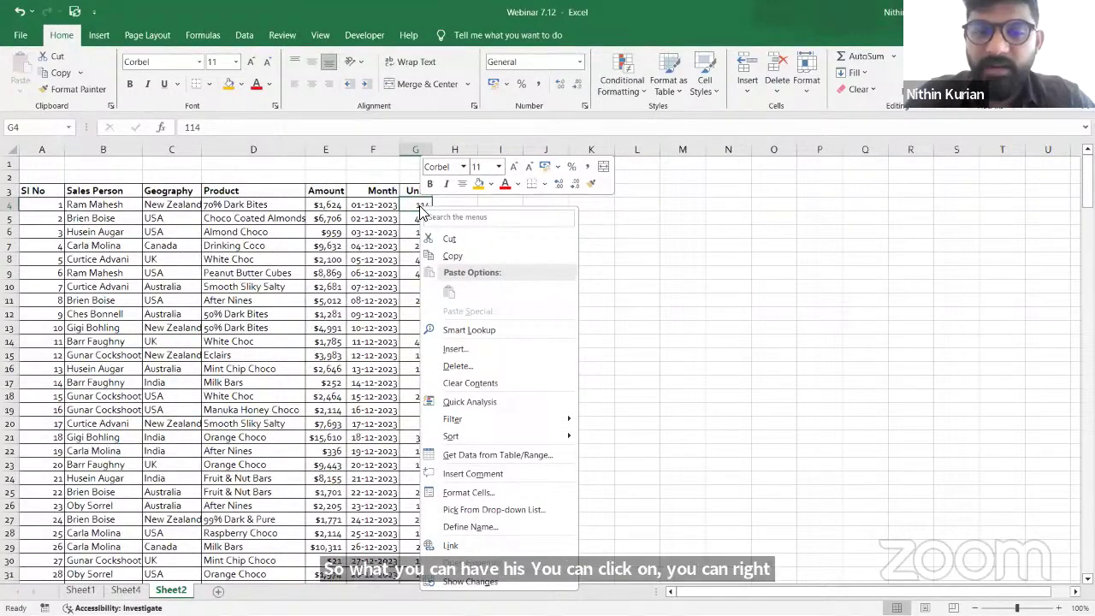
click(467, 493)
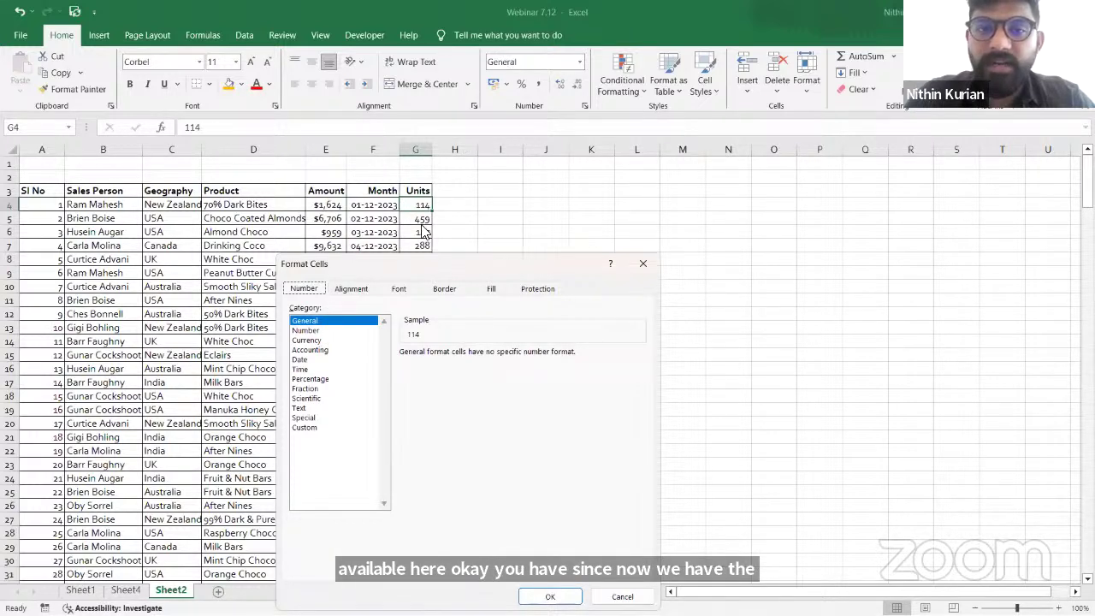
click(336, 331)
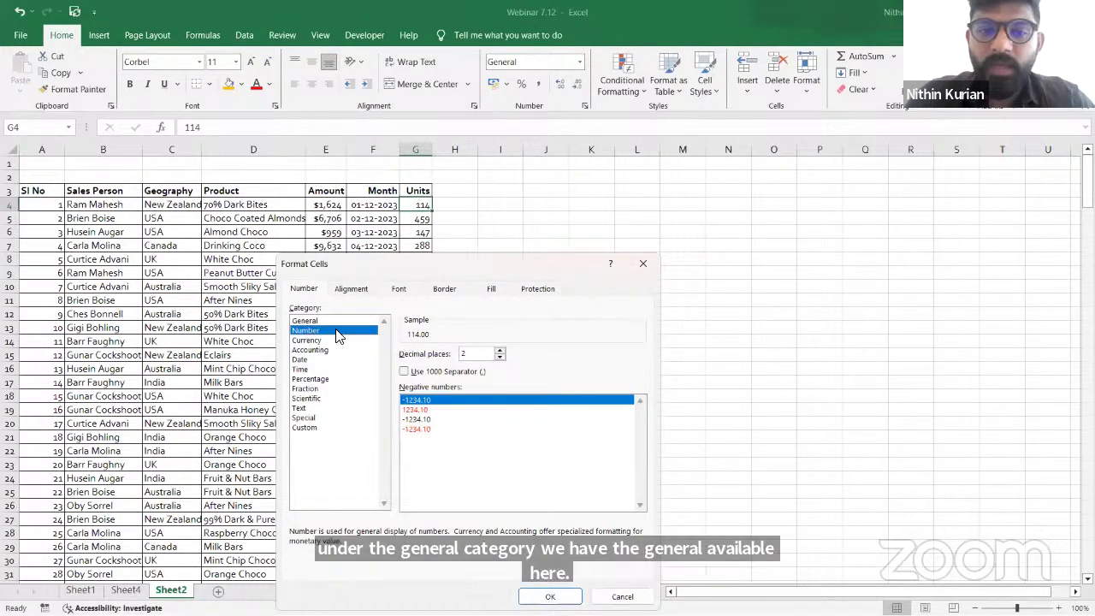
click(329, 341)
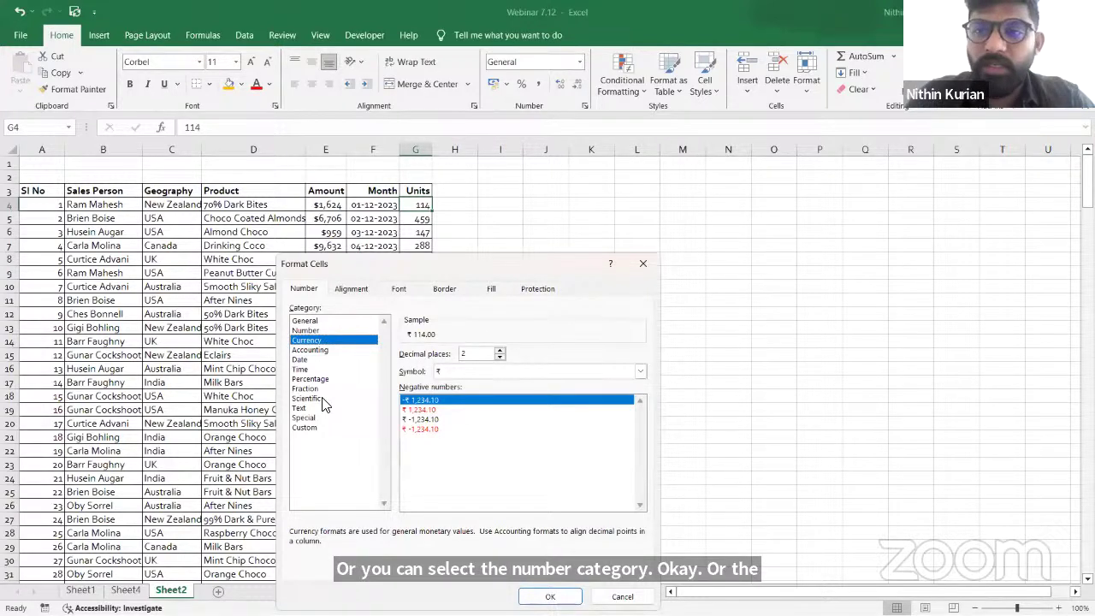
click(322, 322)
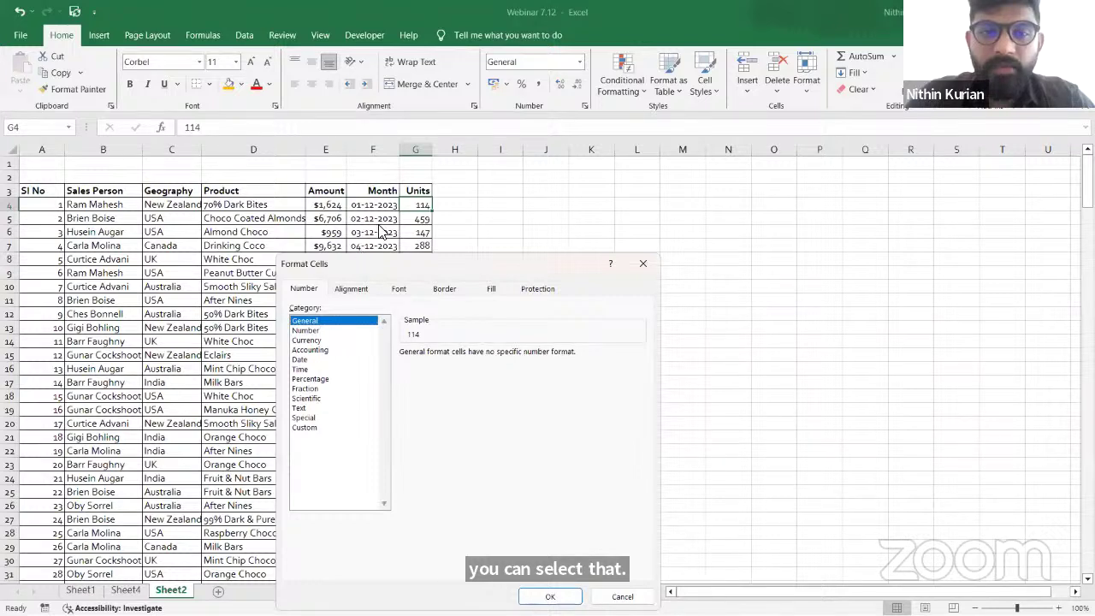
click(333, 331)
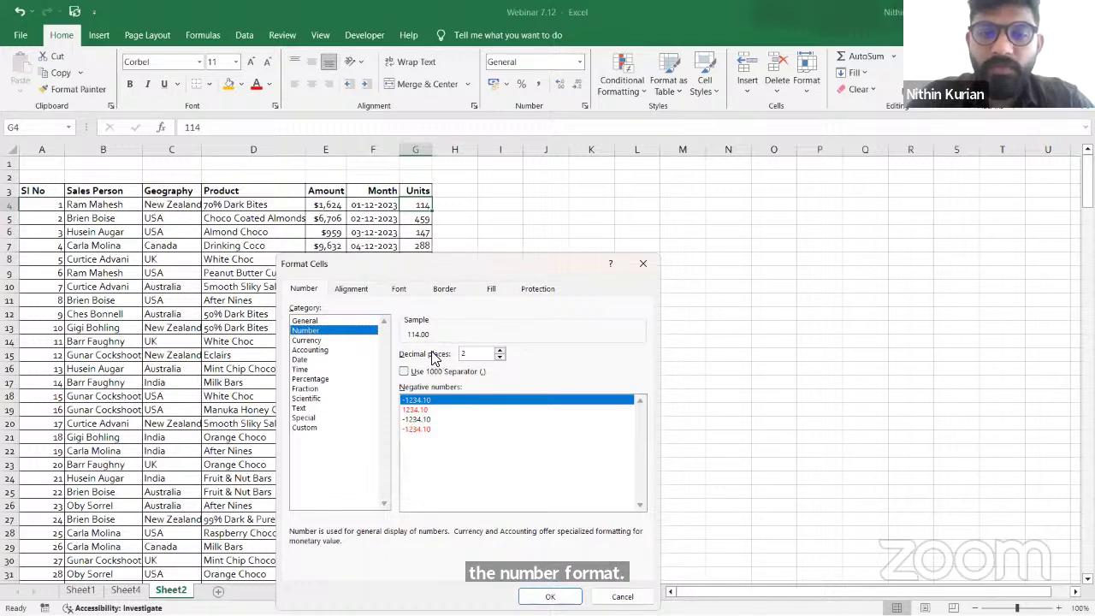
click(468, 358)
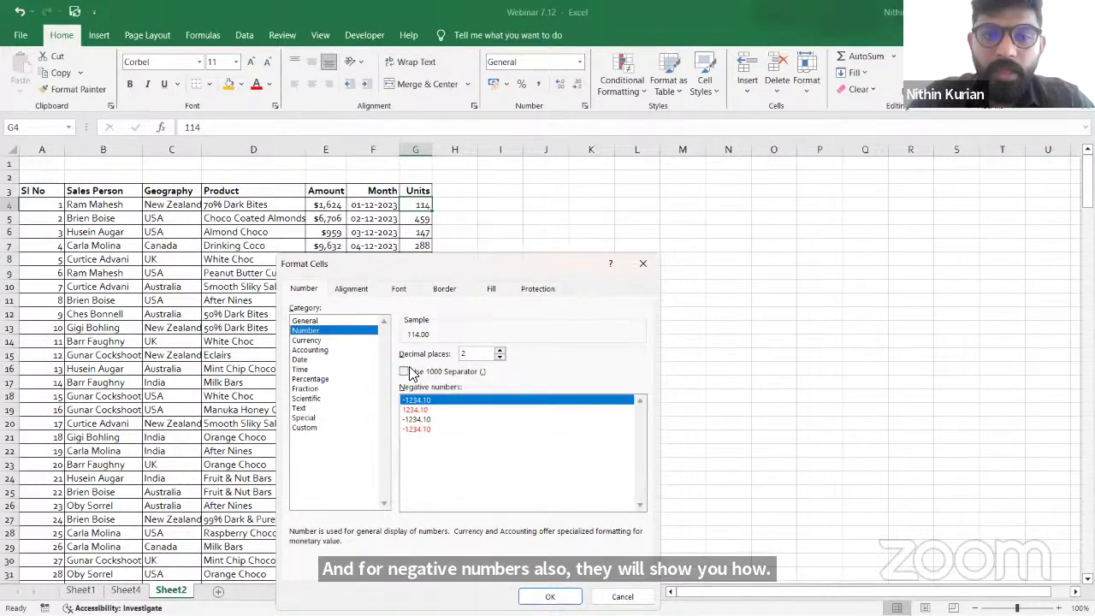
click(552, 597)
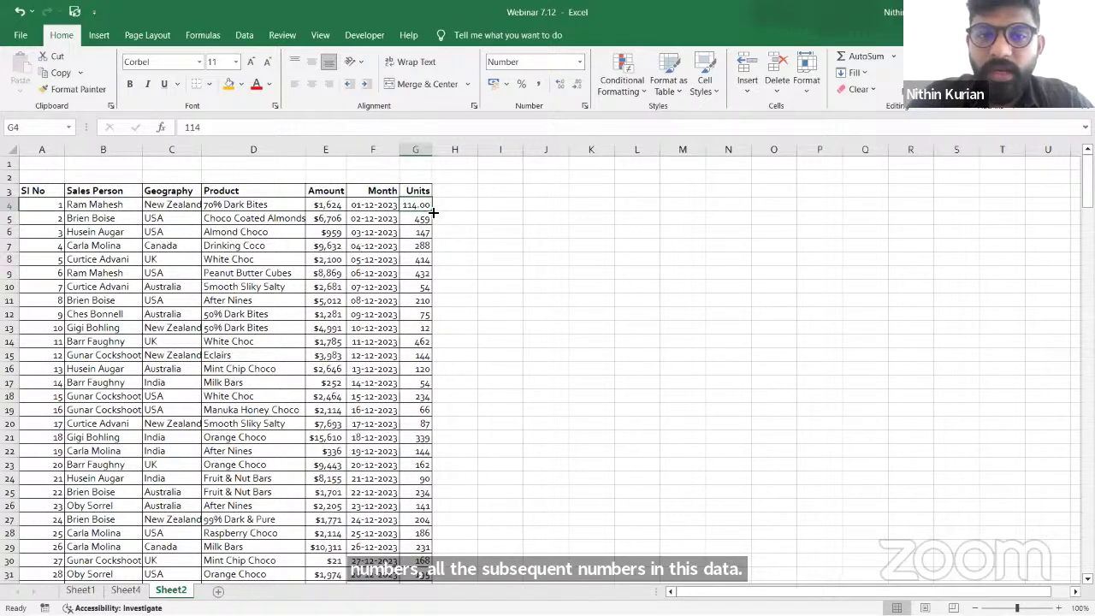
Fill cell G4 down to G15 in the Units column, copying the formatting only
drag(434, 213, 433, 363)
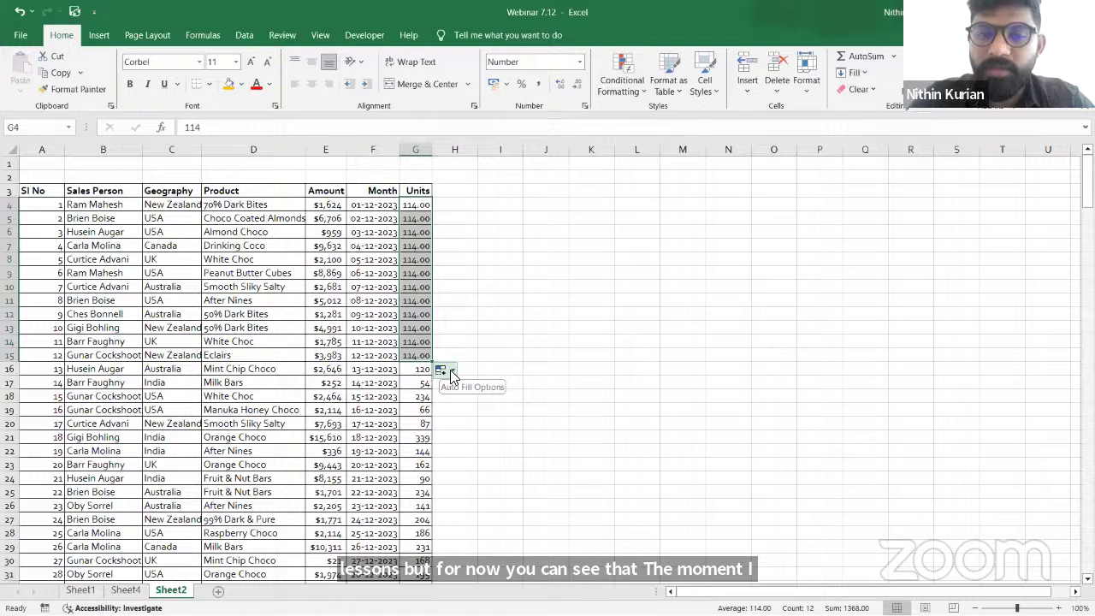
click(450, 371)
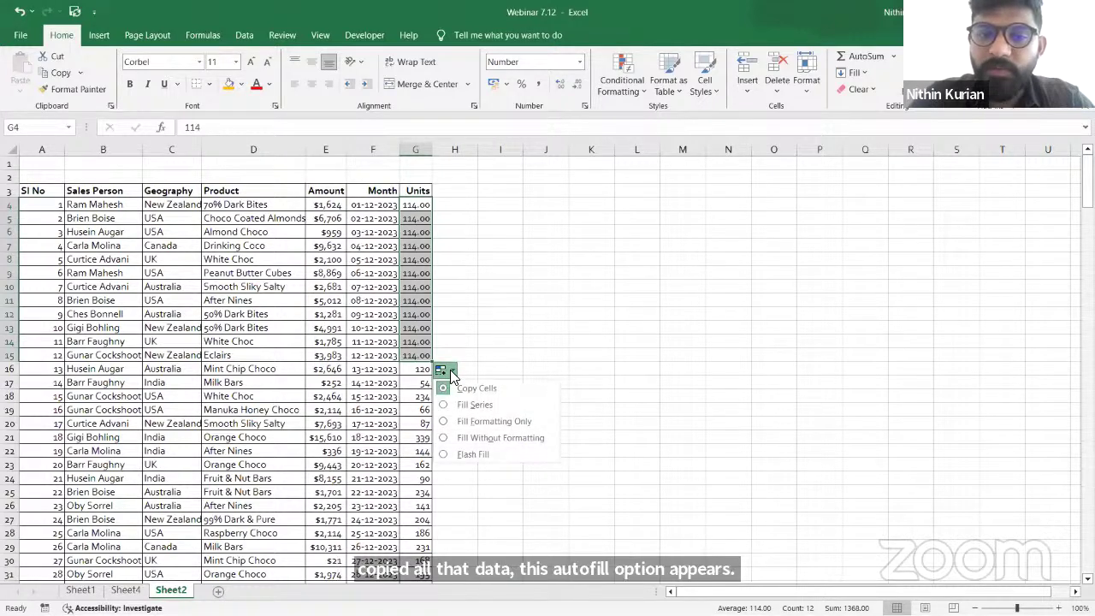
click(454, 420)
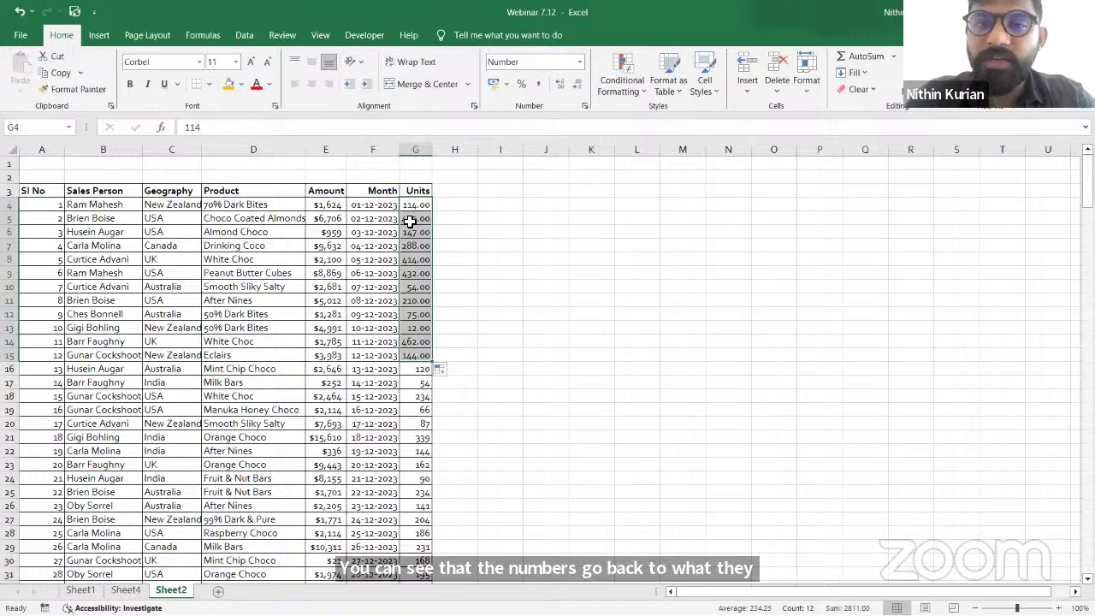
Undo the formatting fill in the Units column and the two-decimal Number format of cell G4
click(420, 205)
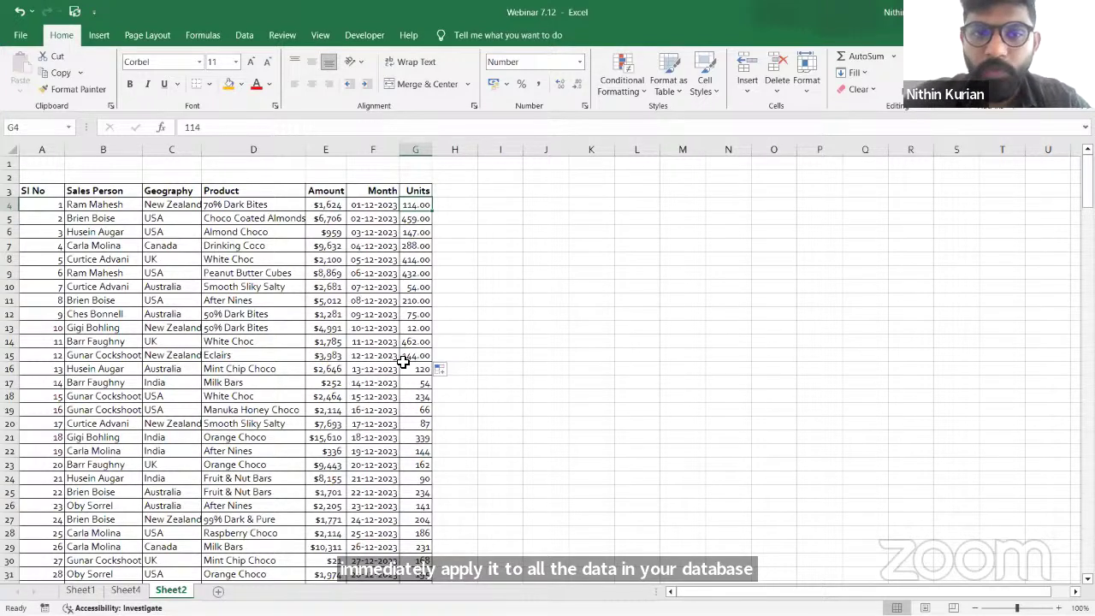
click(19, 11)
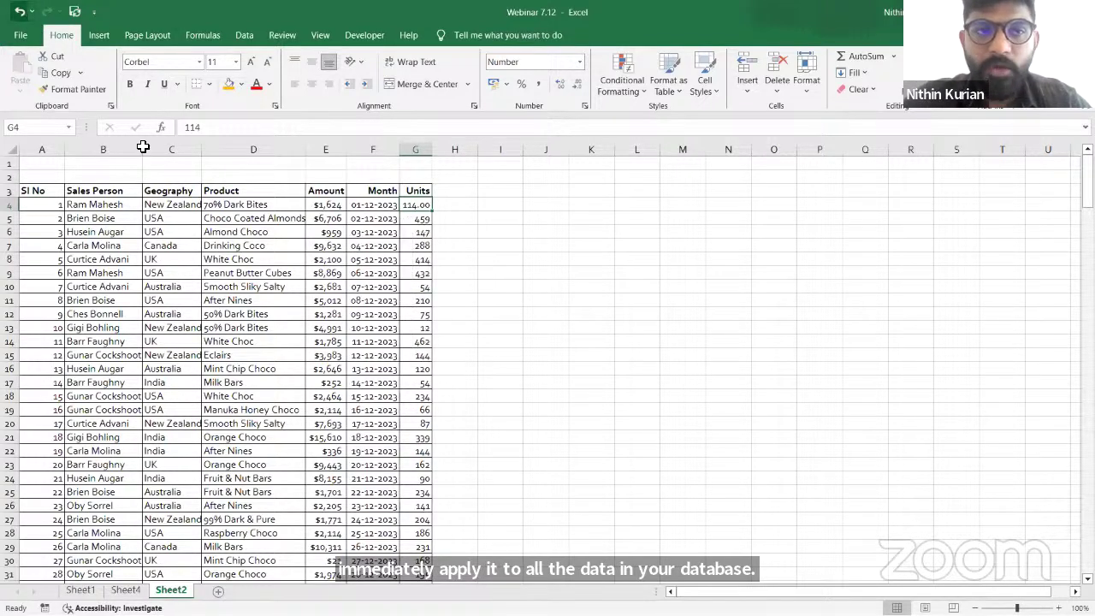
click(21, 14)
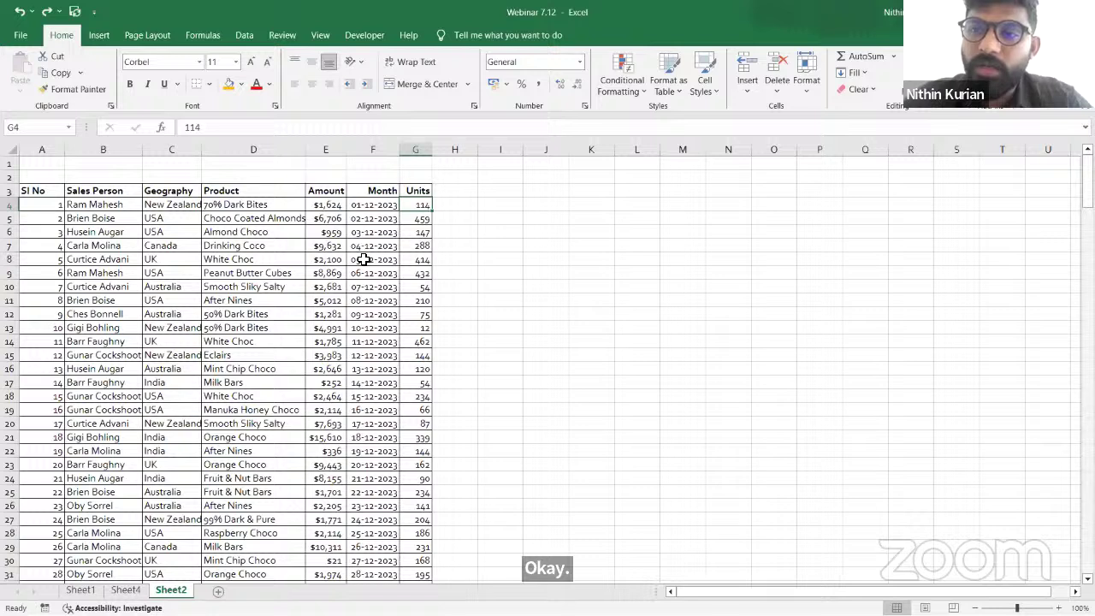
Preview several date types for cell F4 in Format Cells and apply the *14 March 2012 date format
click(373, 208)
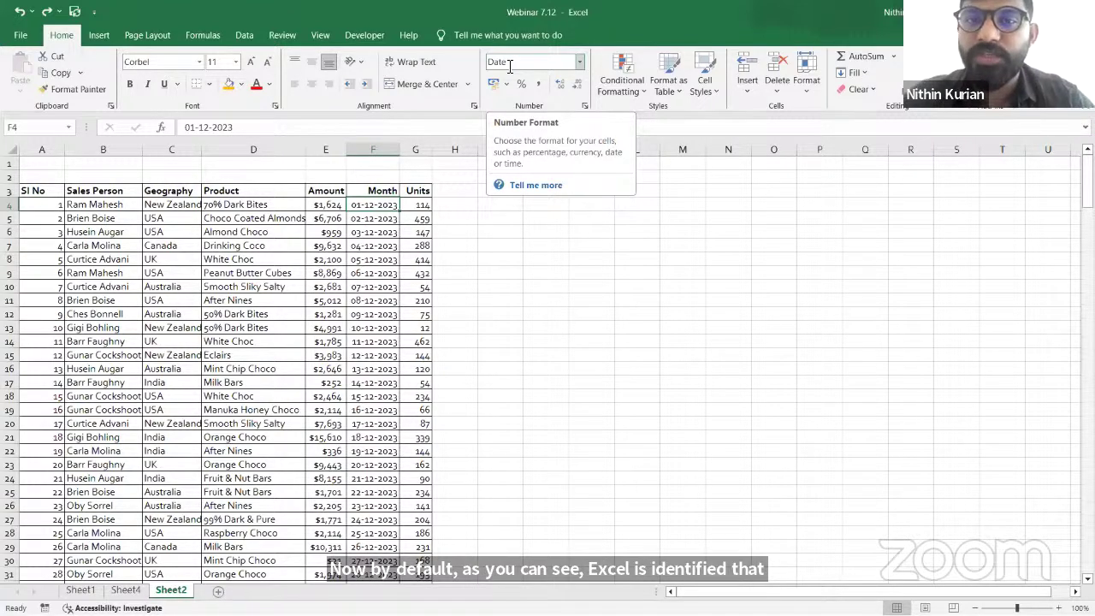
right_click(384, 205)
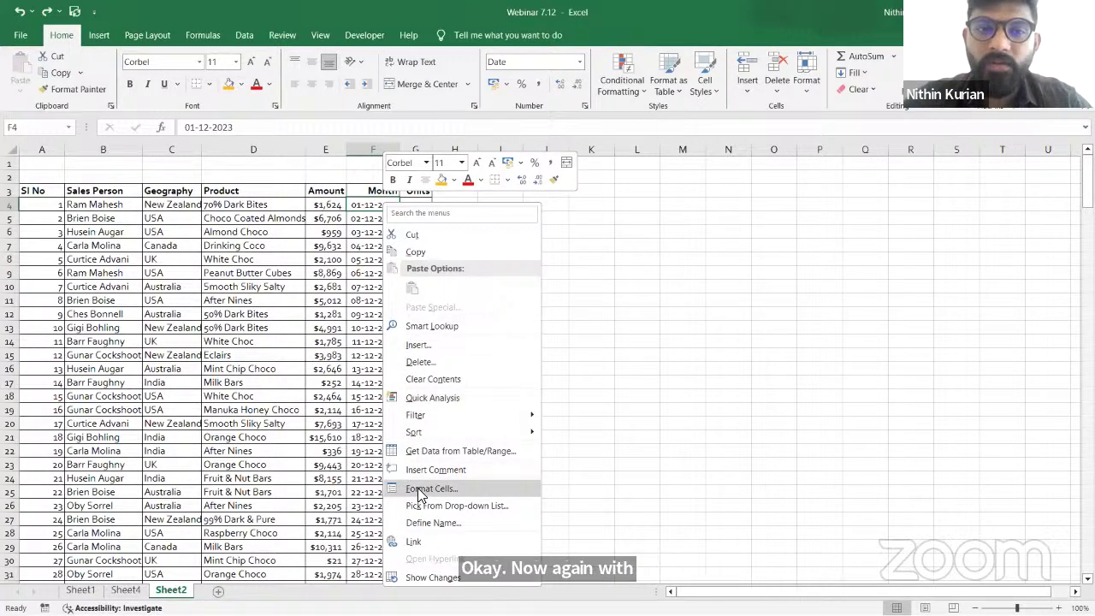
click(418, 488)
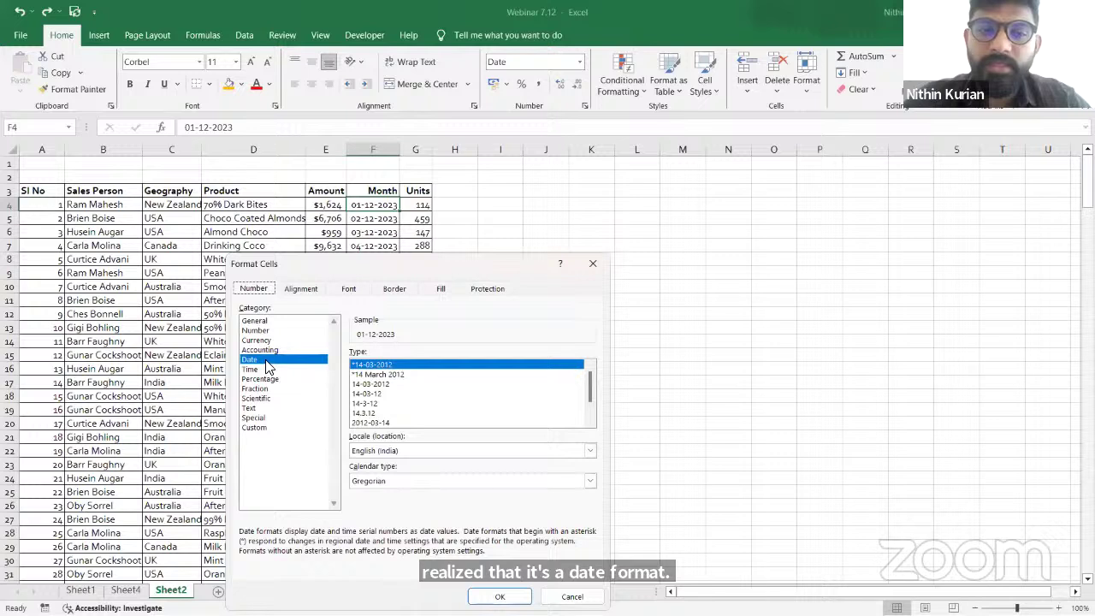
click(392, 377)
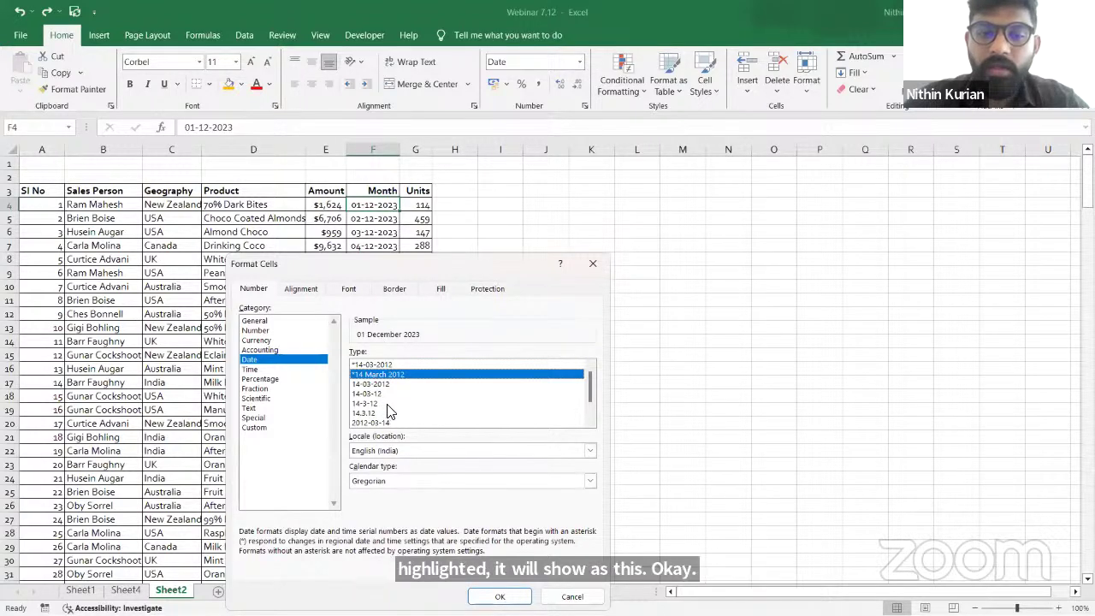
scroll(385, 409, down, 1)
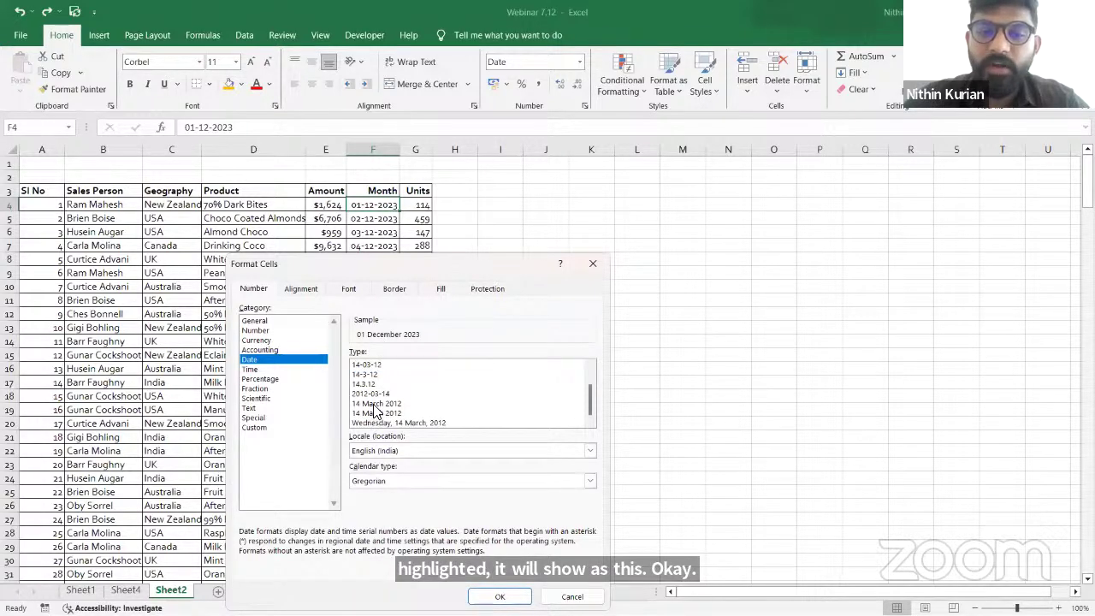
click(374, 405)
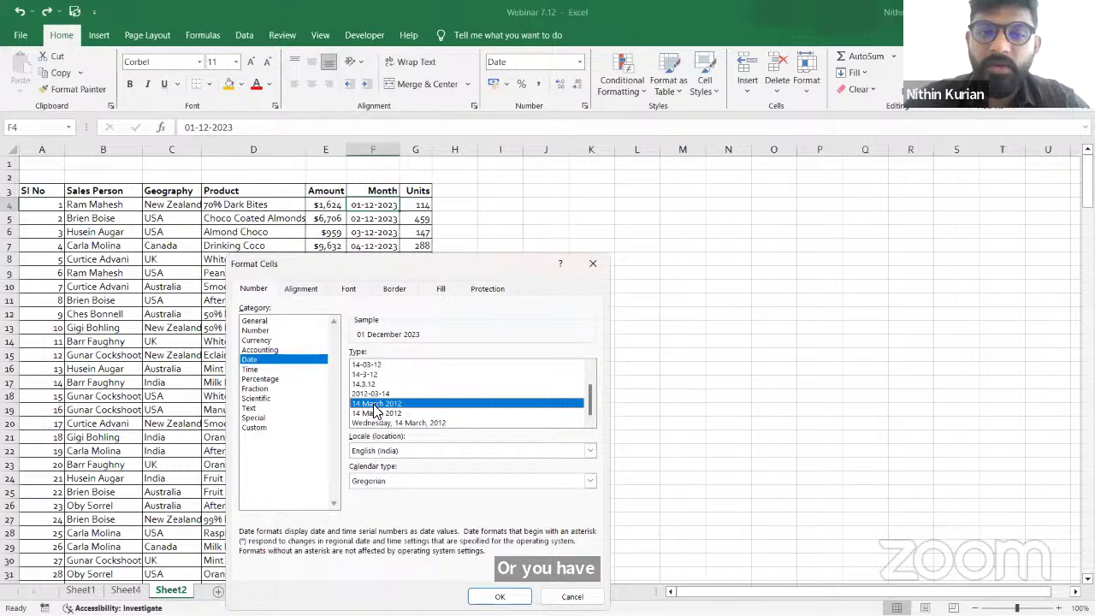
click(374, 413)
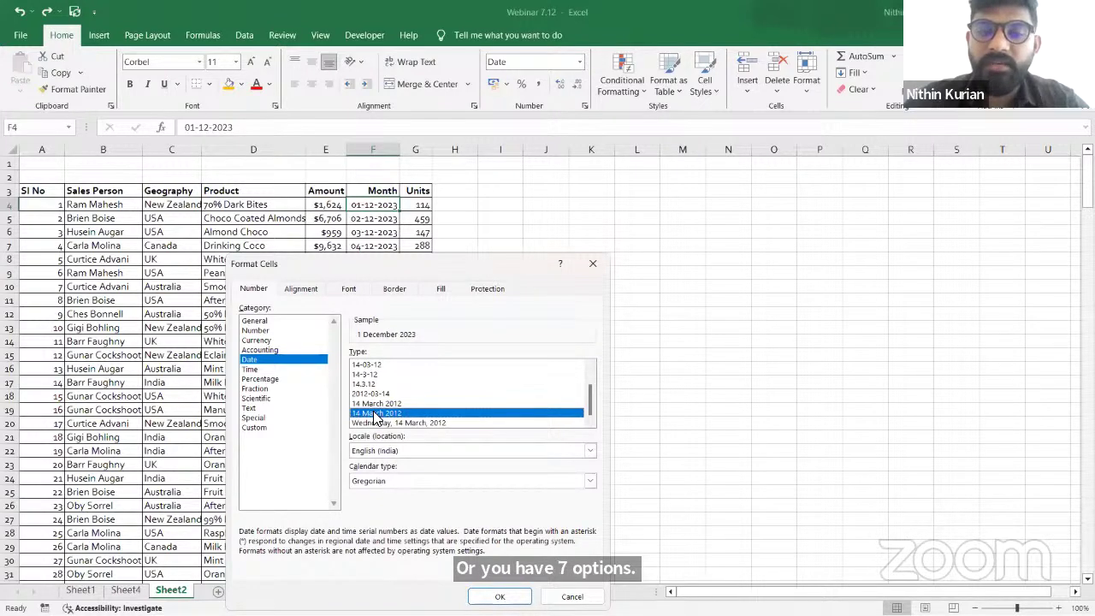
scroll(374, 415, up, 1)
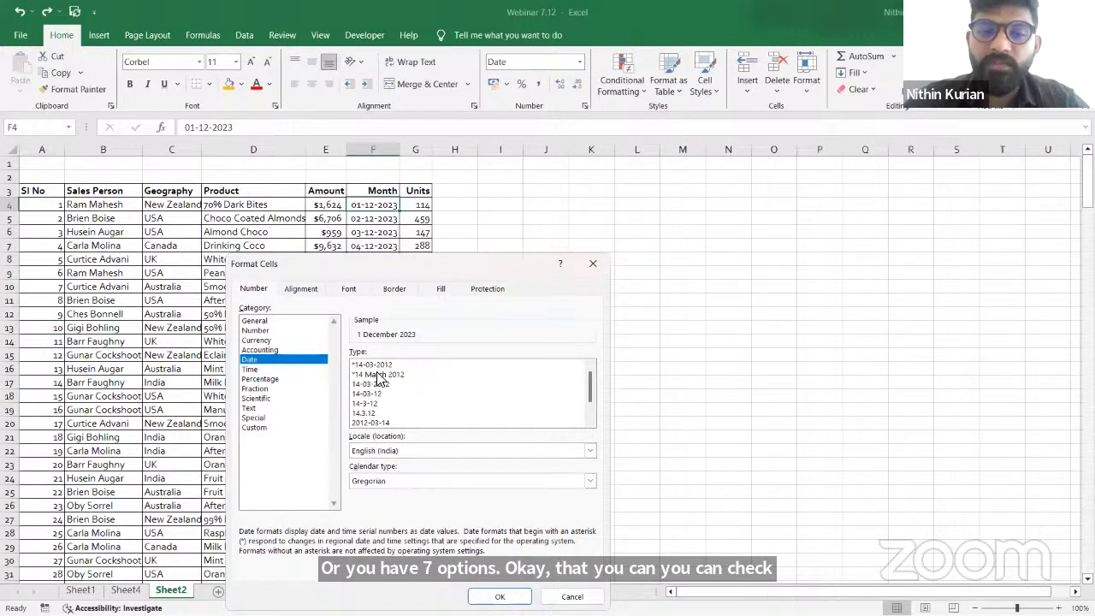
click(377, 374)
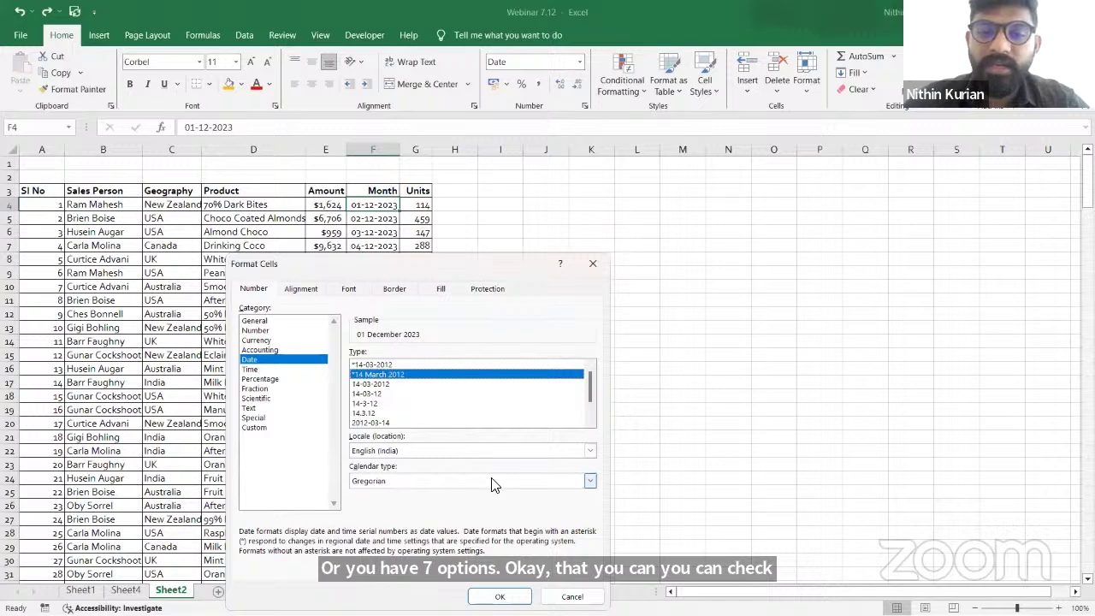
click(504, 596)
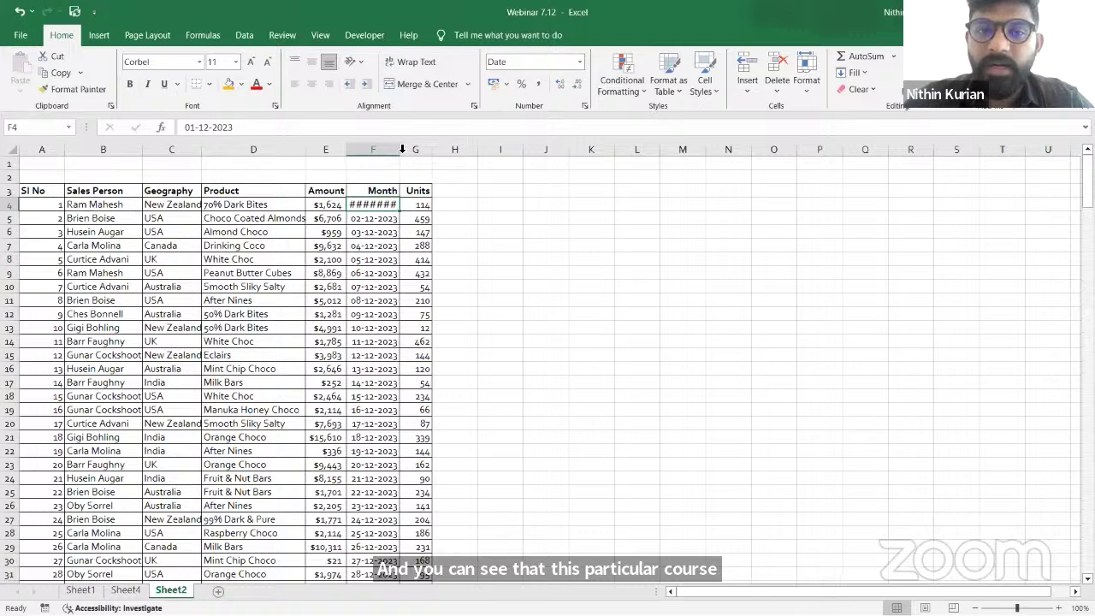
Autofit the Month column F and fill cell F4 down to F14, copying the formatting only
double_click(400, 149)
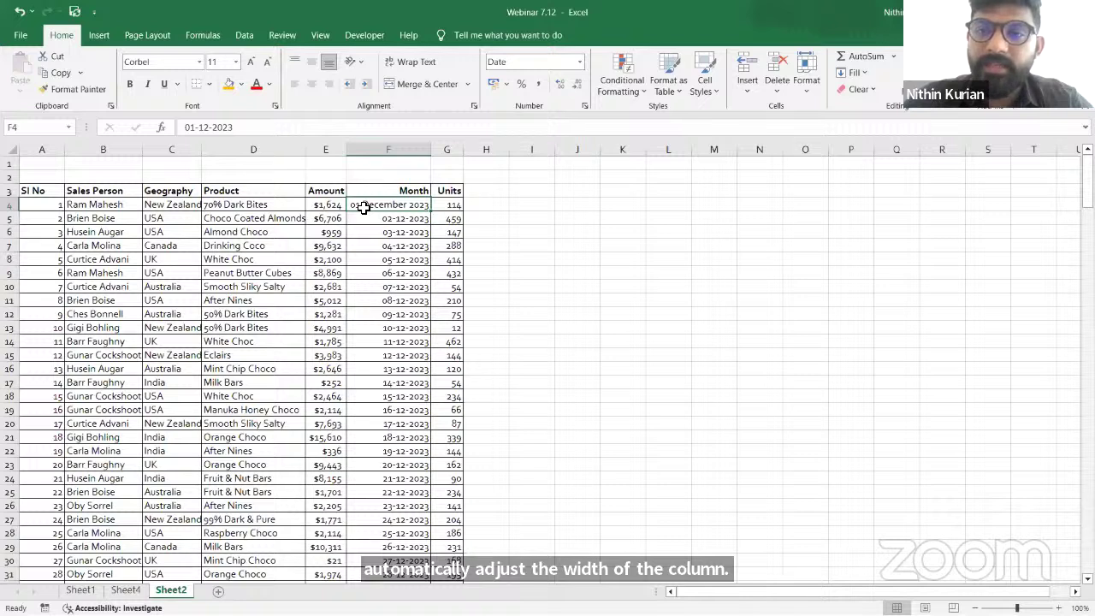
click(396, 150)
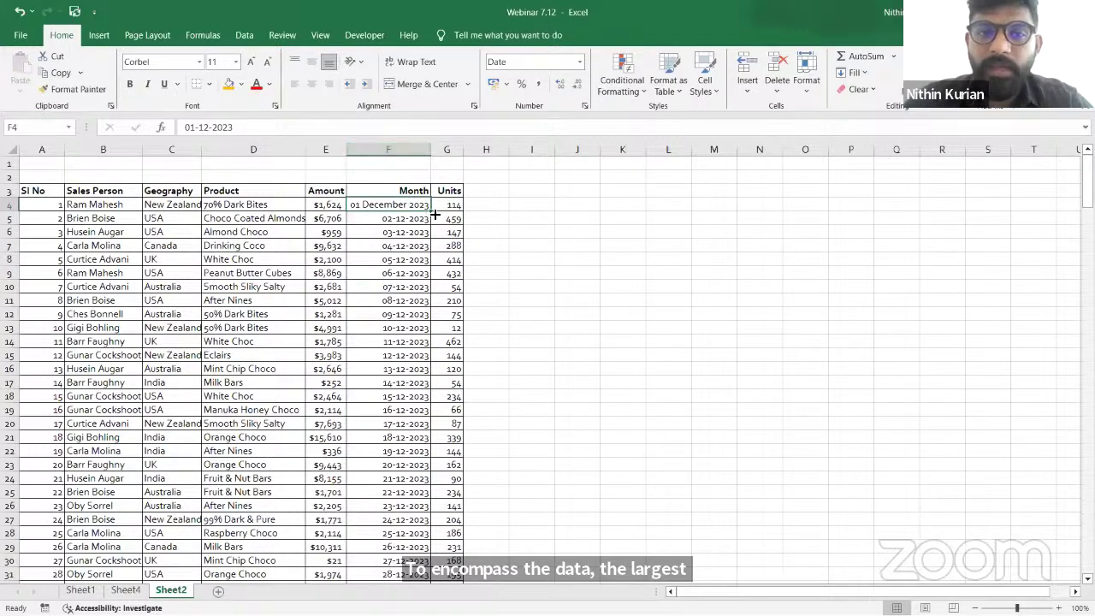
drag(432, 210, 433, 343)
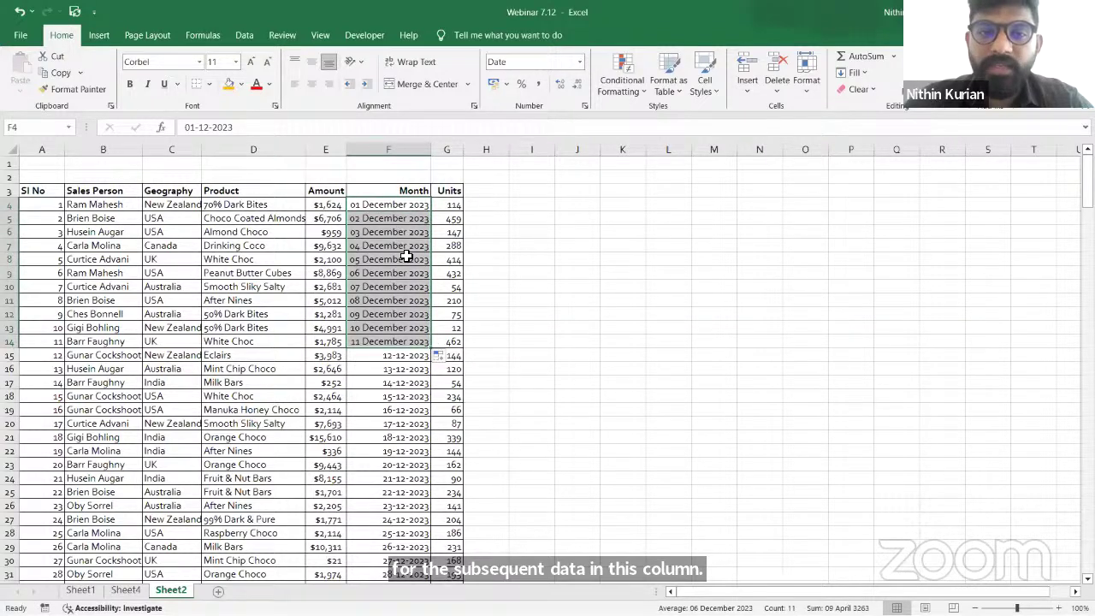
click(447, 360)
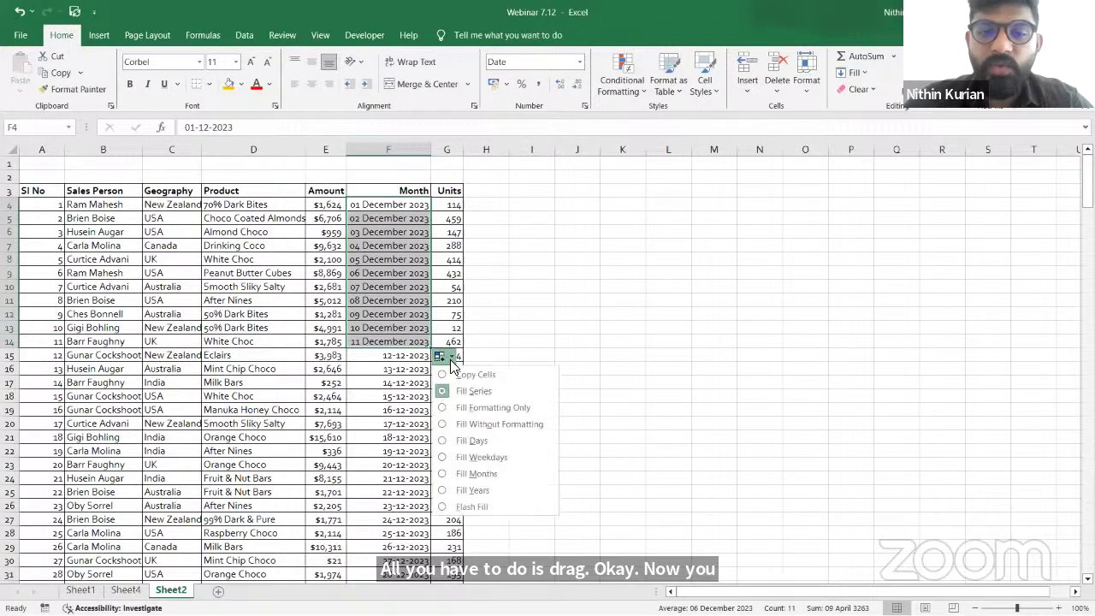
click(454, 408)
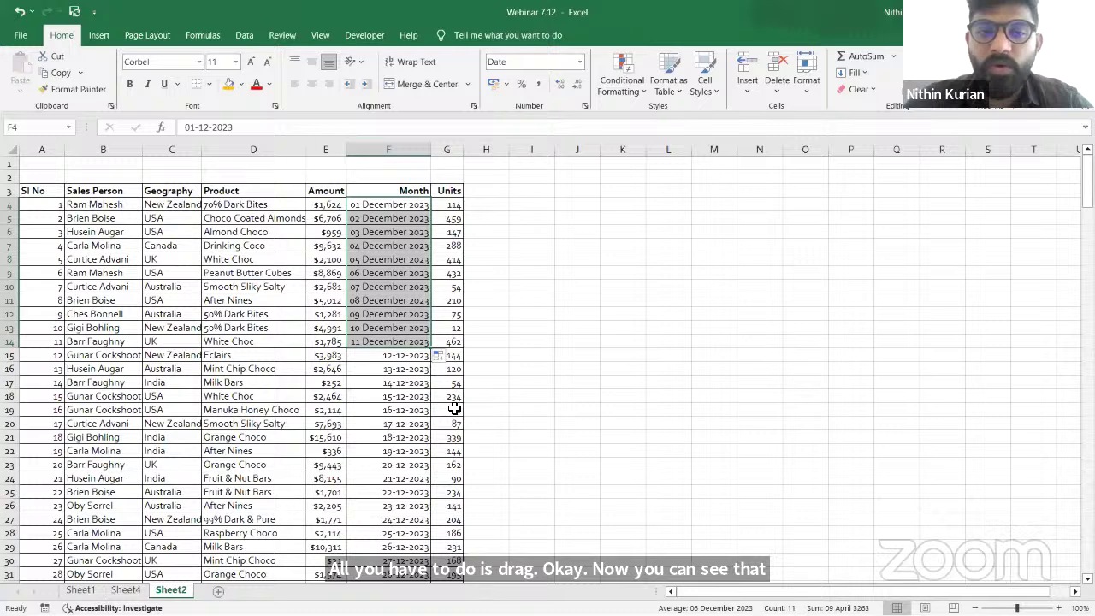
click(523, 288)
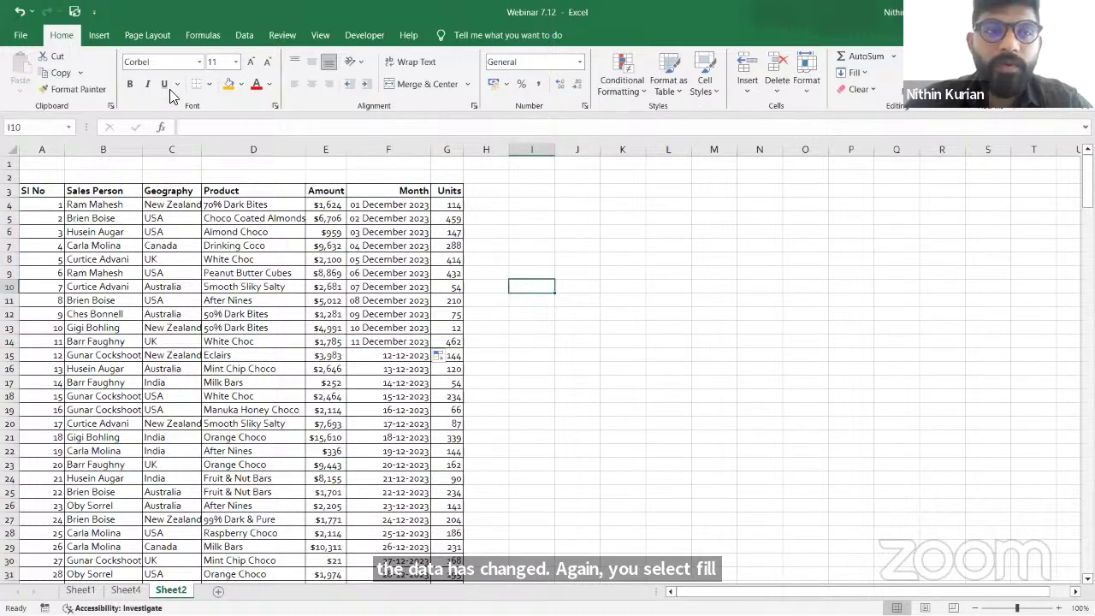
Undo the formatting fill, the width change of the Month column and the long date format of cell F4
click(20, 12)
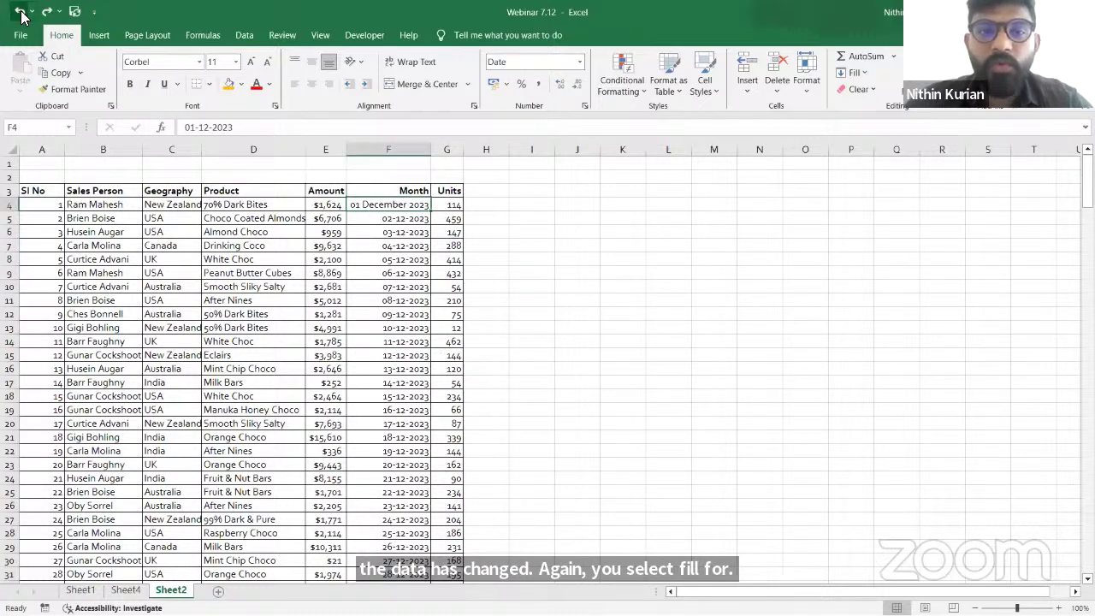
click(20, 12)
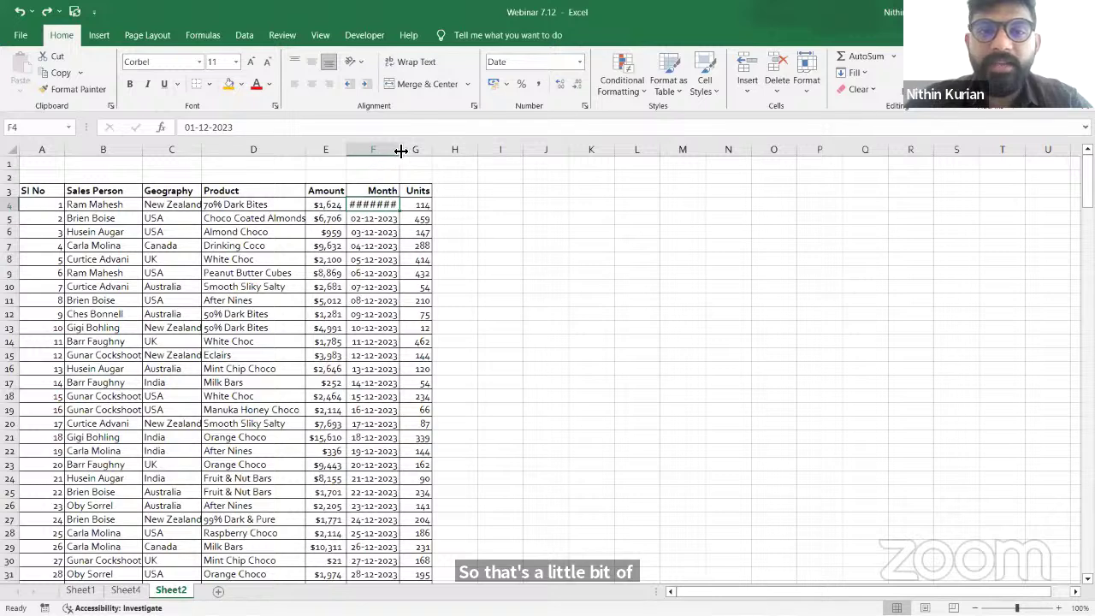
click(20, 12)
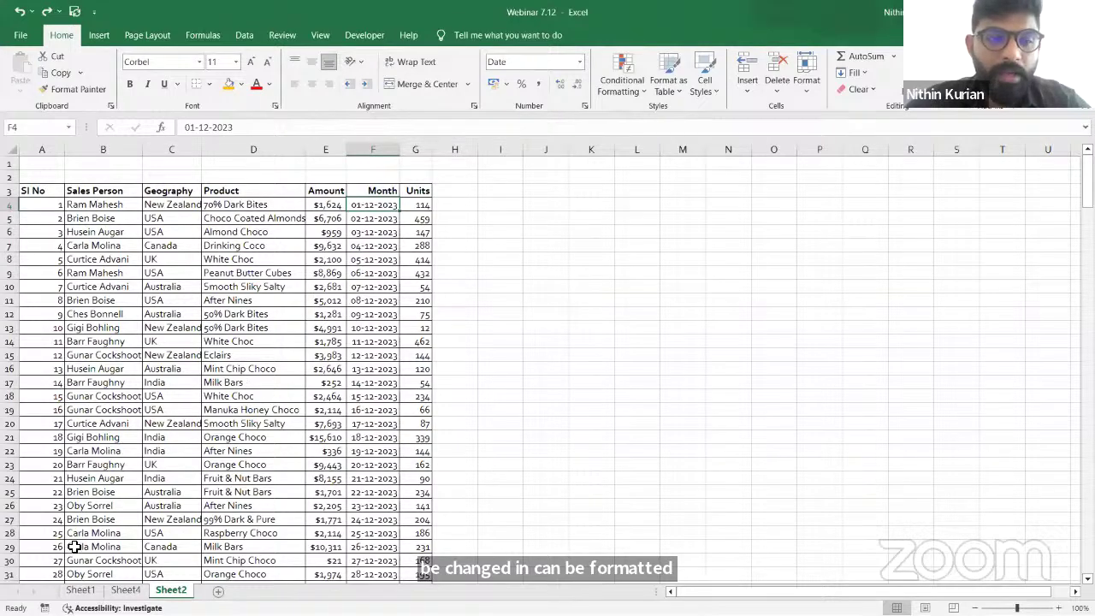
Check the topic list on Sheet1, look at Sheet4 and return to the sales data on Sheet2
click(80, 591)
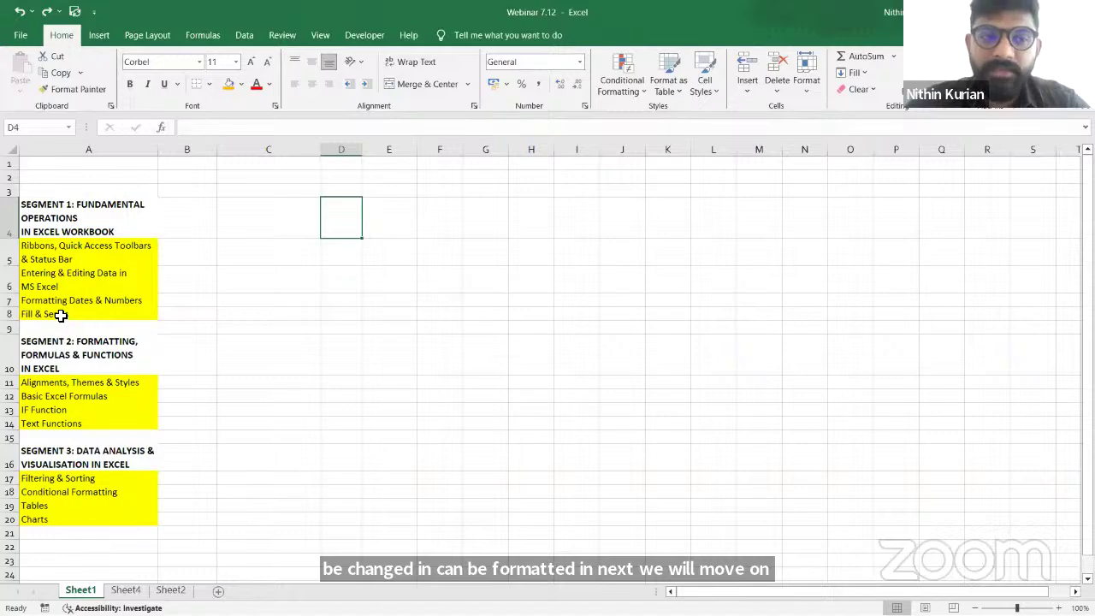
click(139, 590)
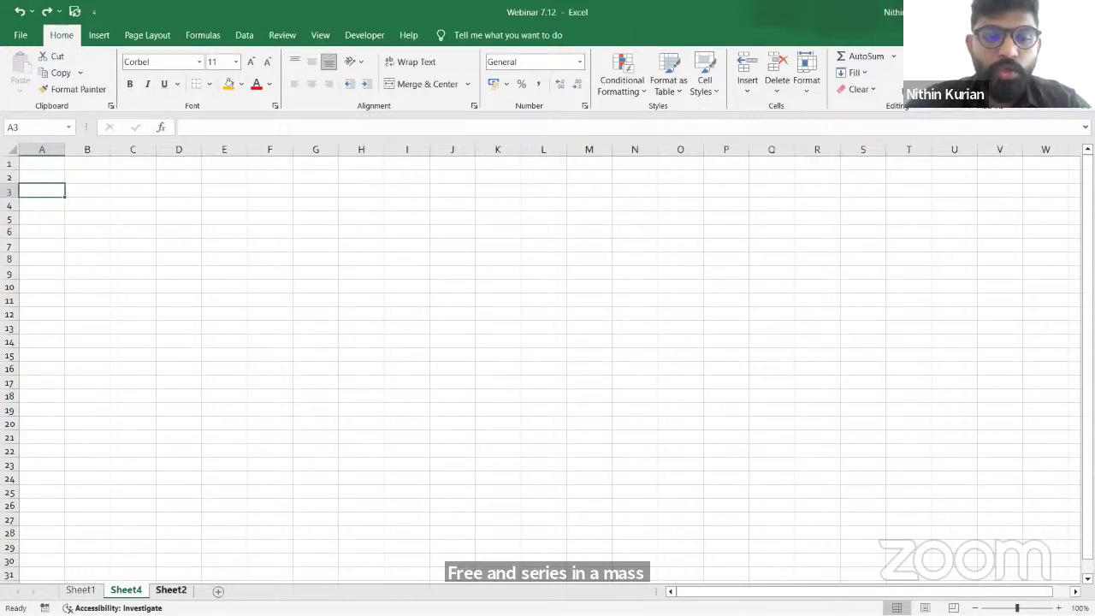
click(171, 591)
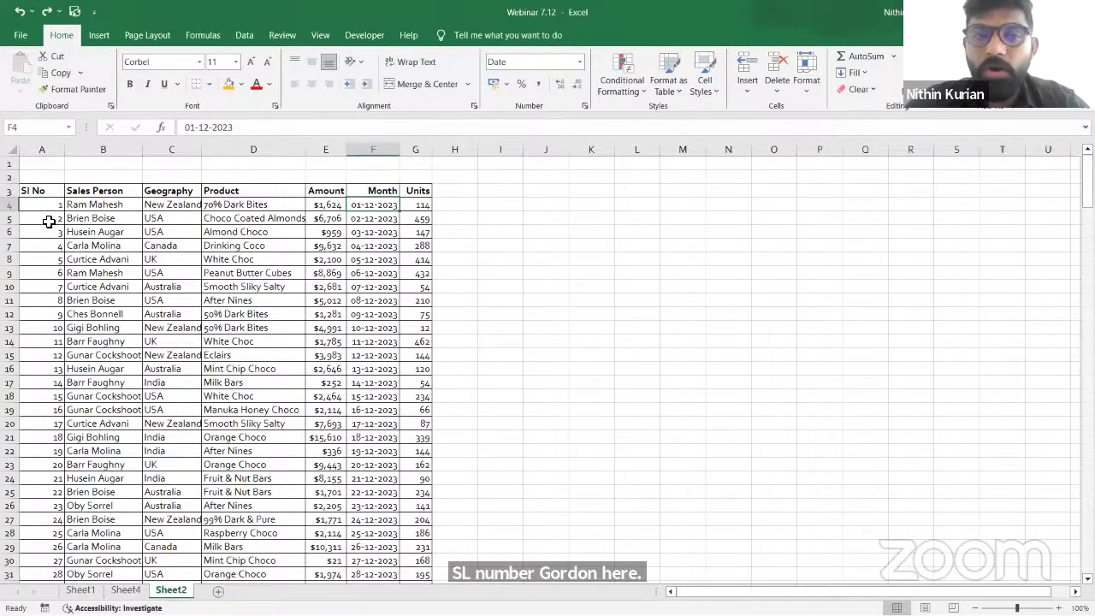
Clear all serial numbers in the Sl No column, from cell A4 to A242
drag(43, 205, 51, 560)
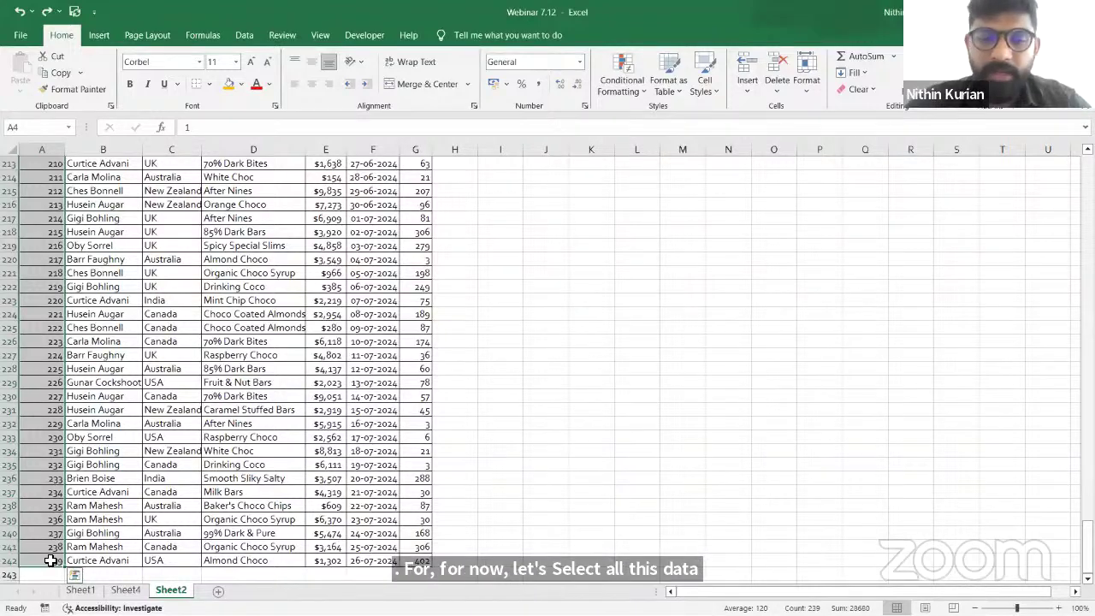
key(Delete)
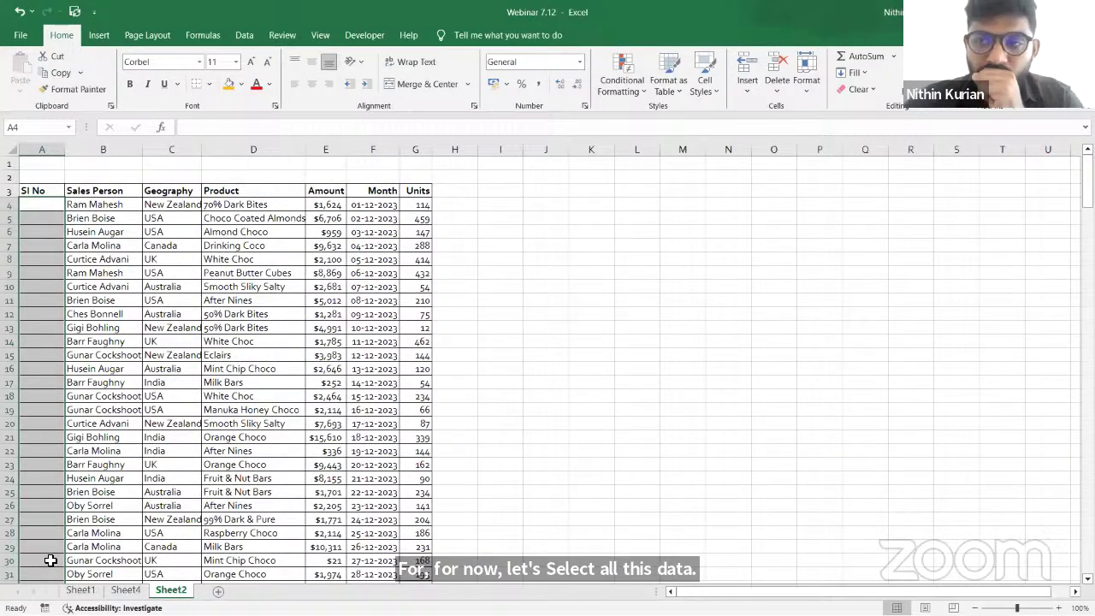
click(89, 245)
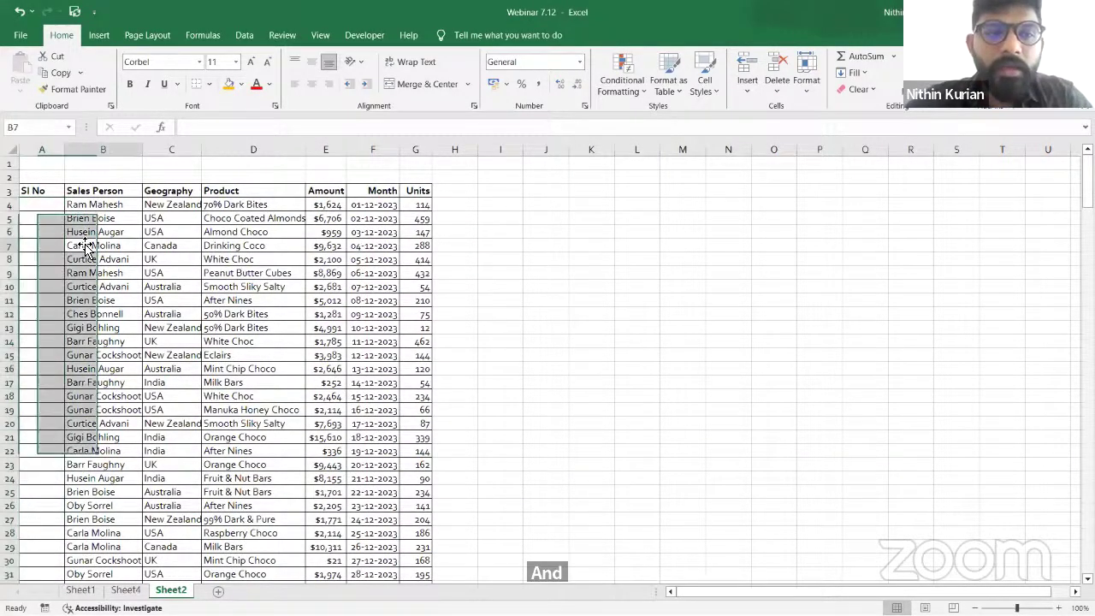
Enter the serial numbers 1, 2, 3 and 4 in cells A4 to A7 of the Sl No column
click(43, 206)
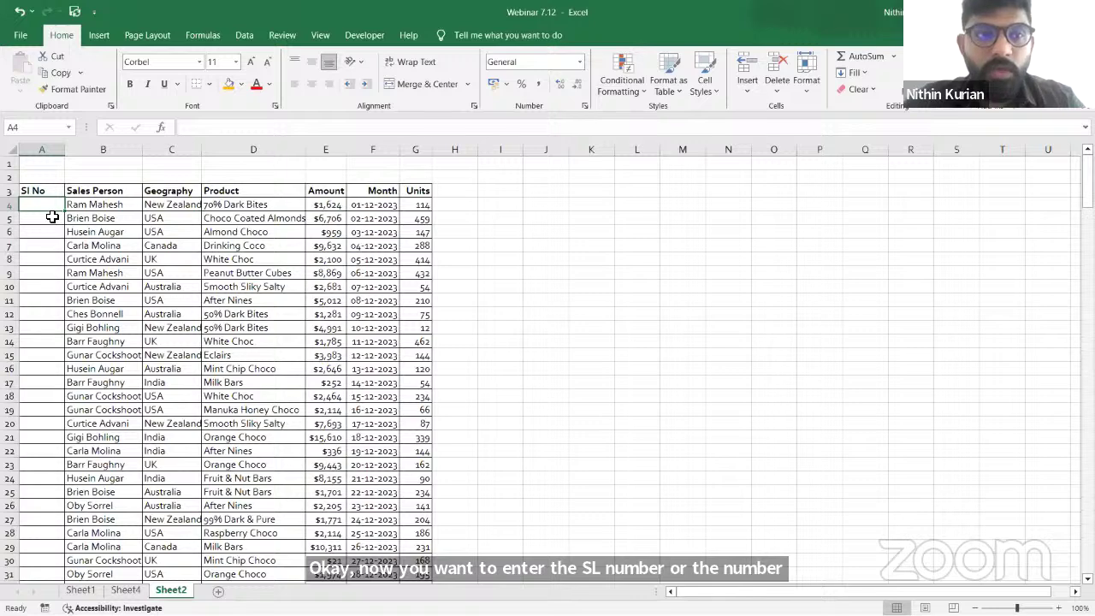
text(1)
key(Return)
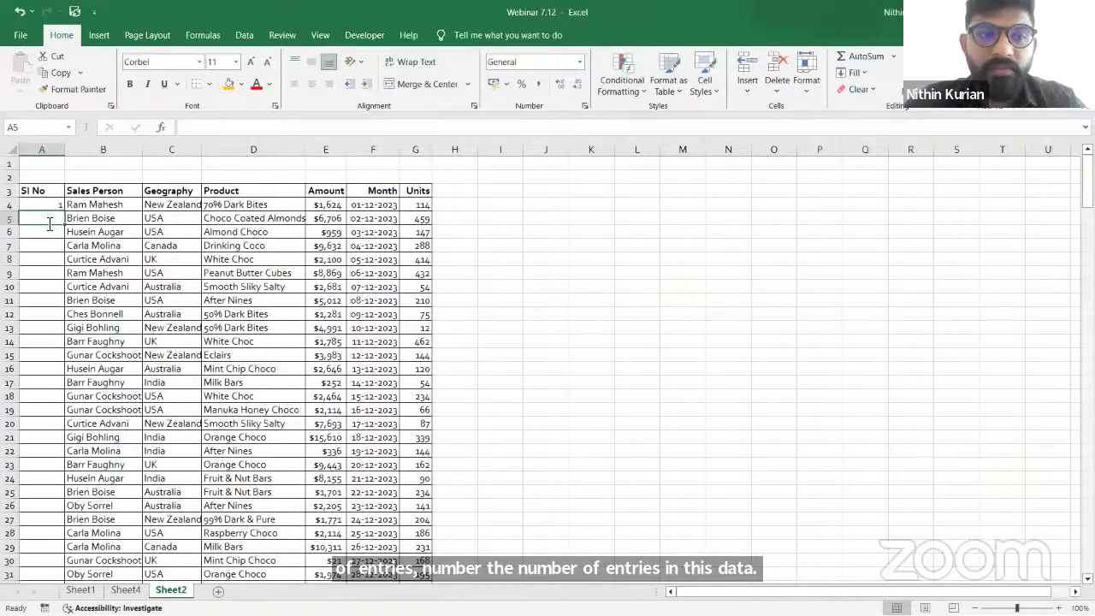
text(2)
key(Return)
text(3)
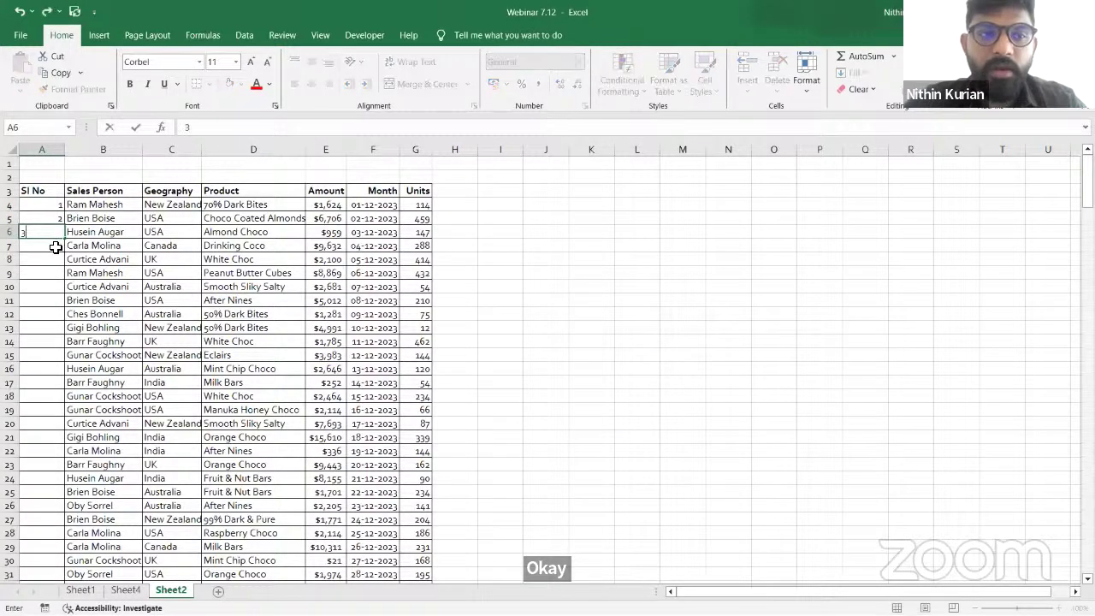
key(Return)
text(4)
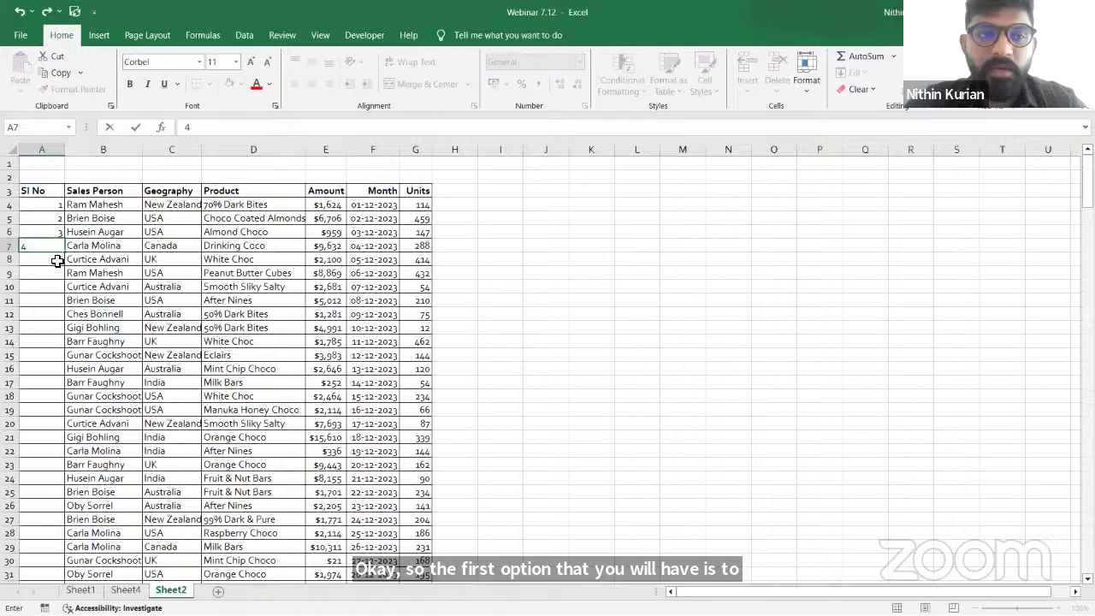
key(Return)
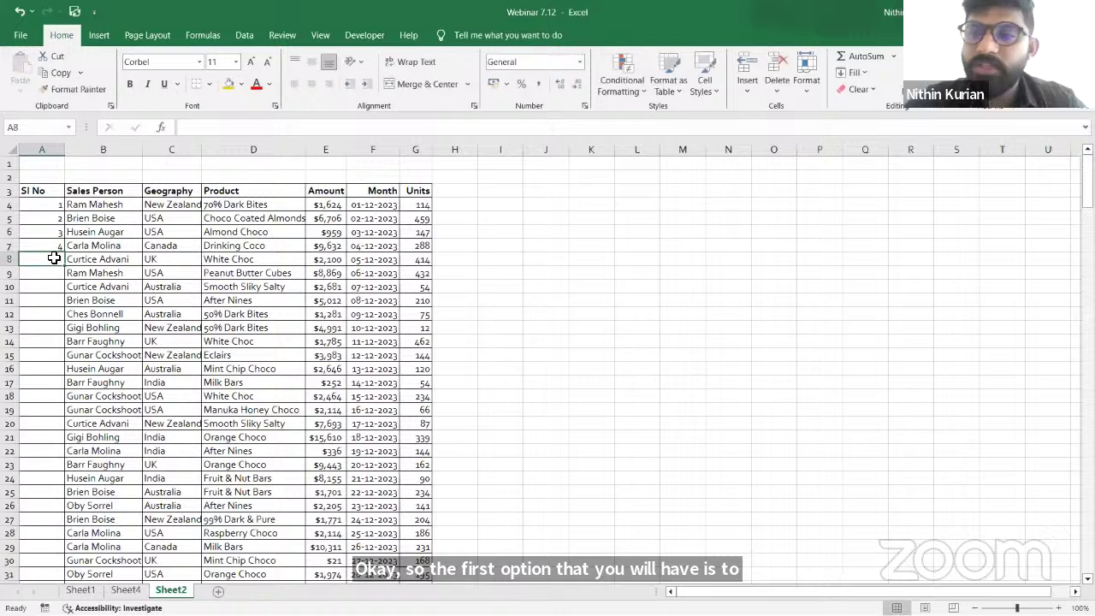
Fill cell A4 down to A20 in the Sl No column and switch the filled range from Copy Cells to Fill Series
click(43, 206)
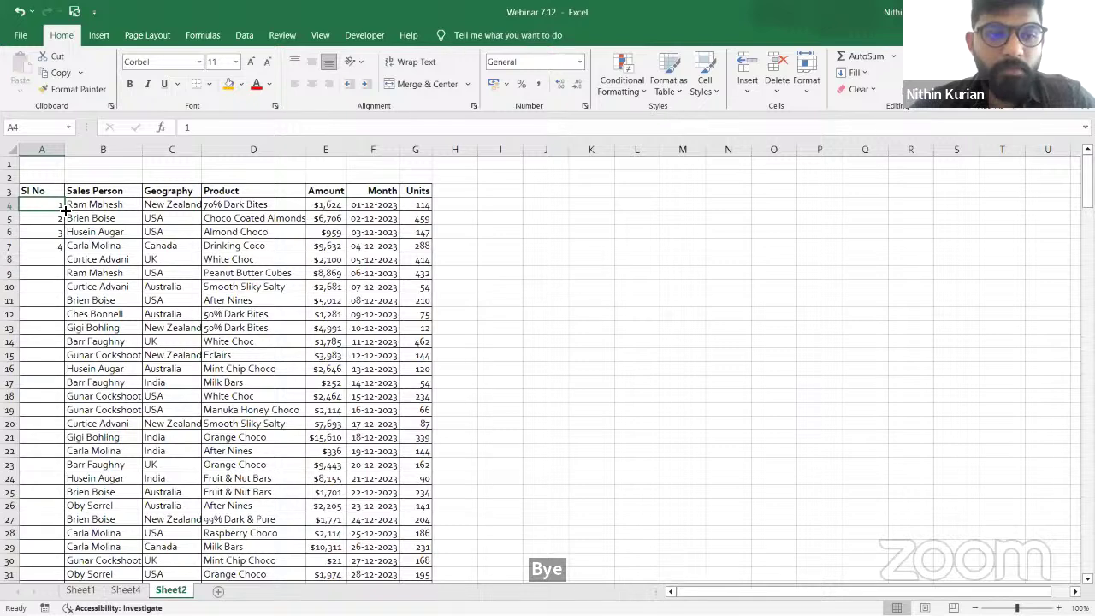
mouse_move(65, 209)
mouse_down()
mouse_move(74, 354)
mouse_move(64, 428)
mouse_up()
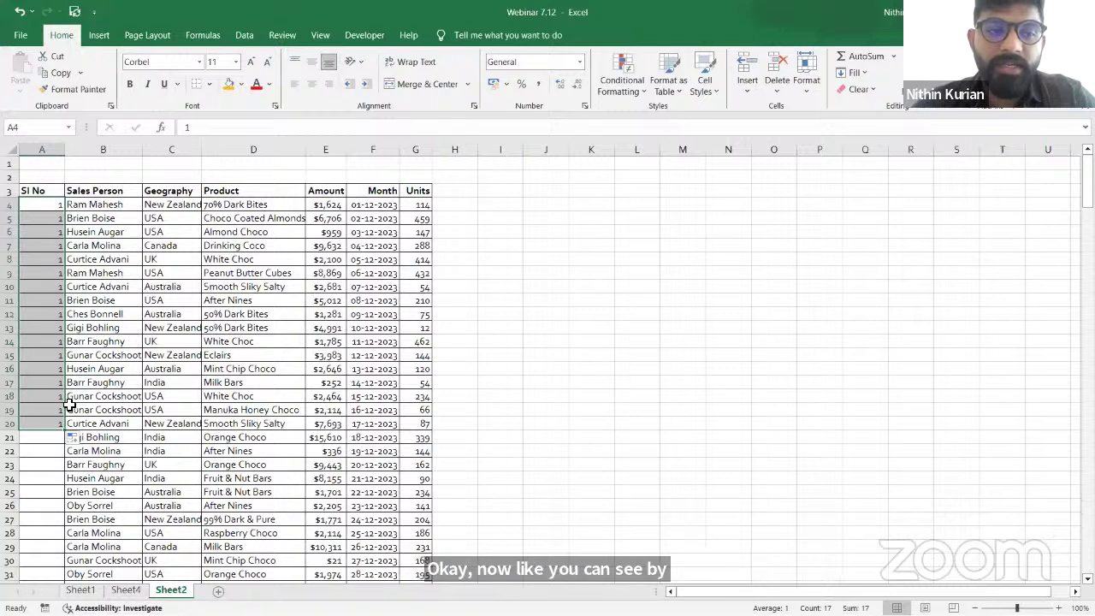
click(81, 442)
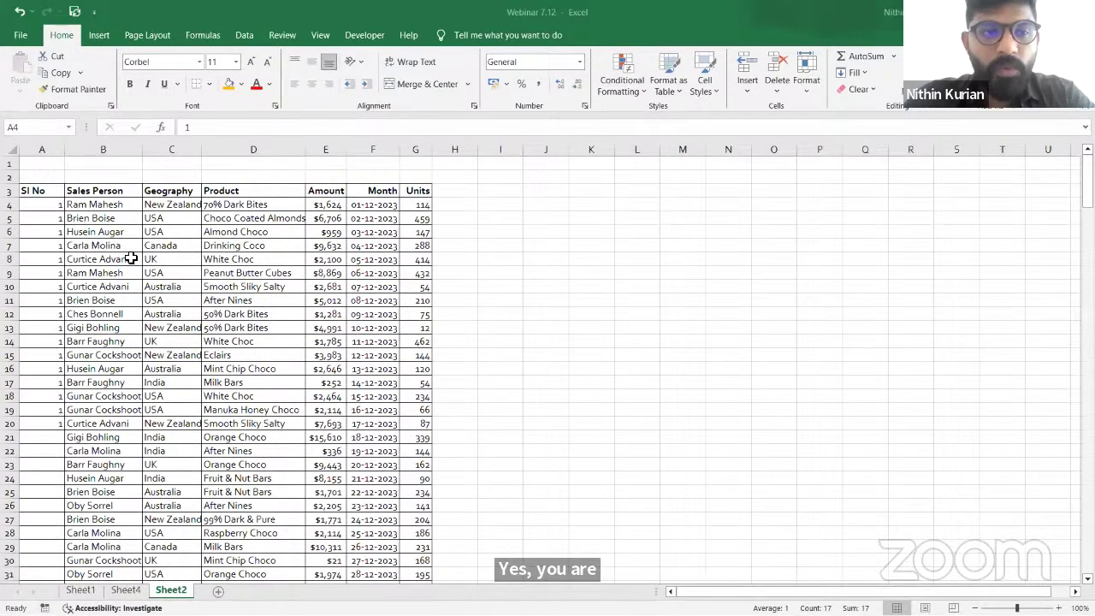
click(57, 209)
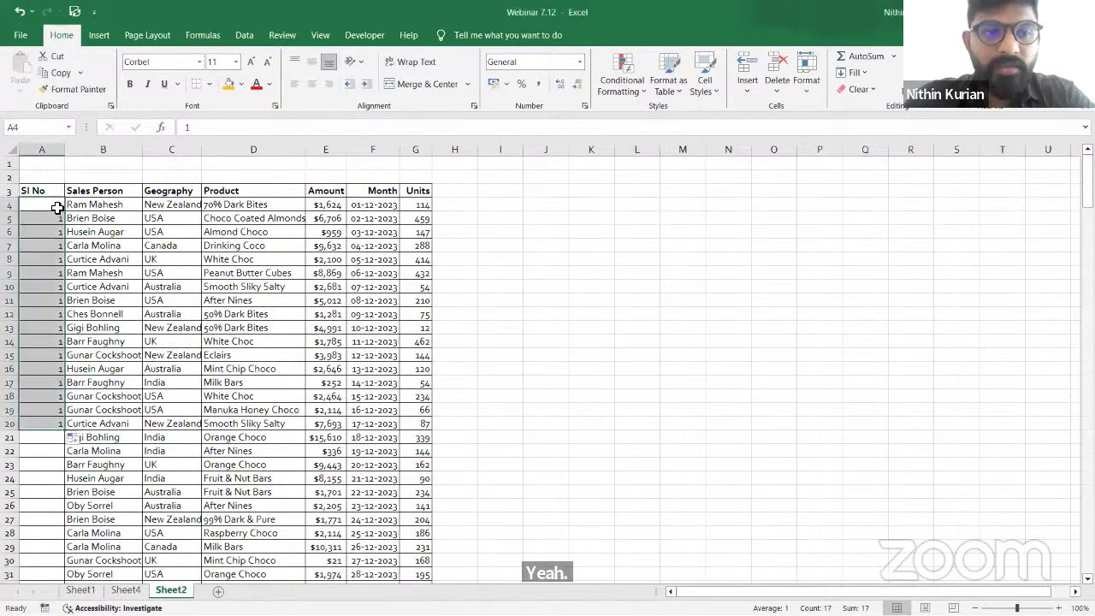
click(73, 438)
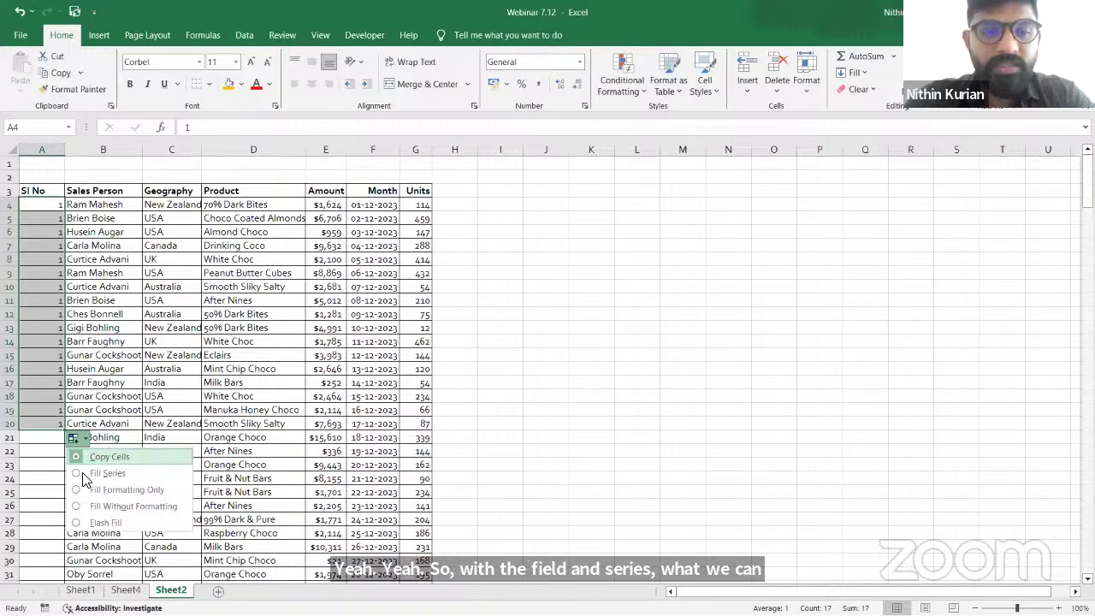
click(84, 476)
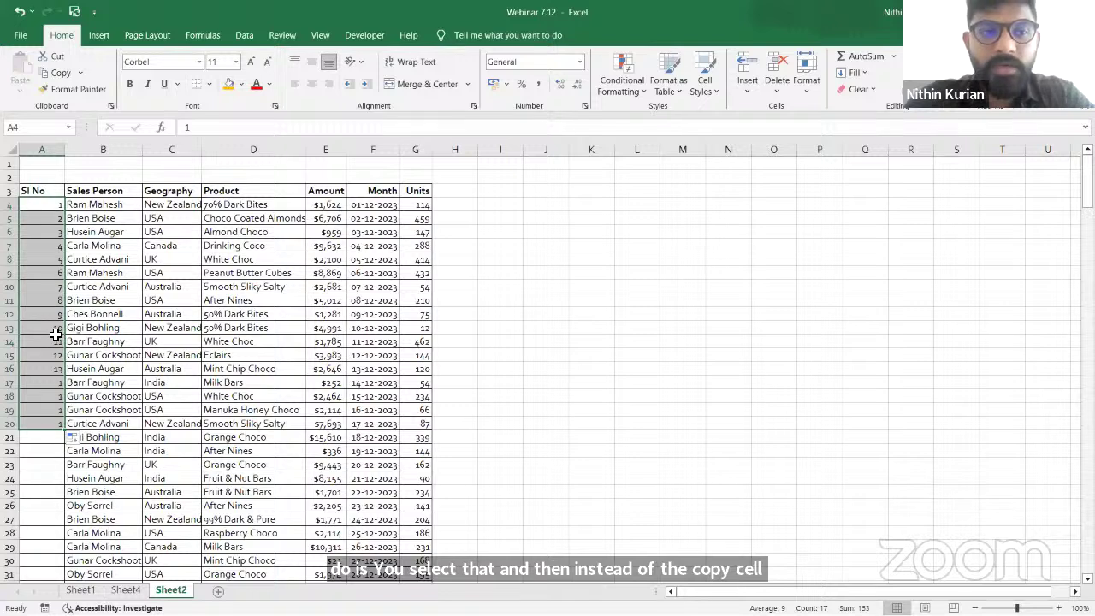
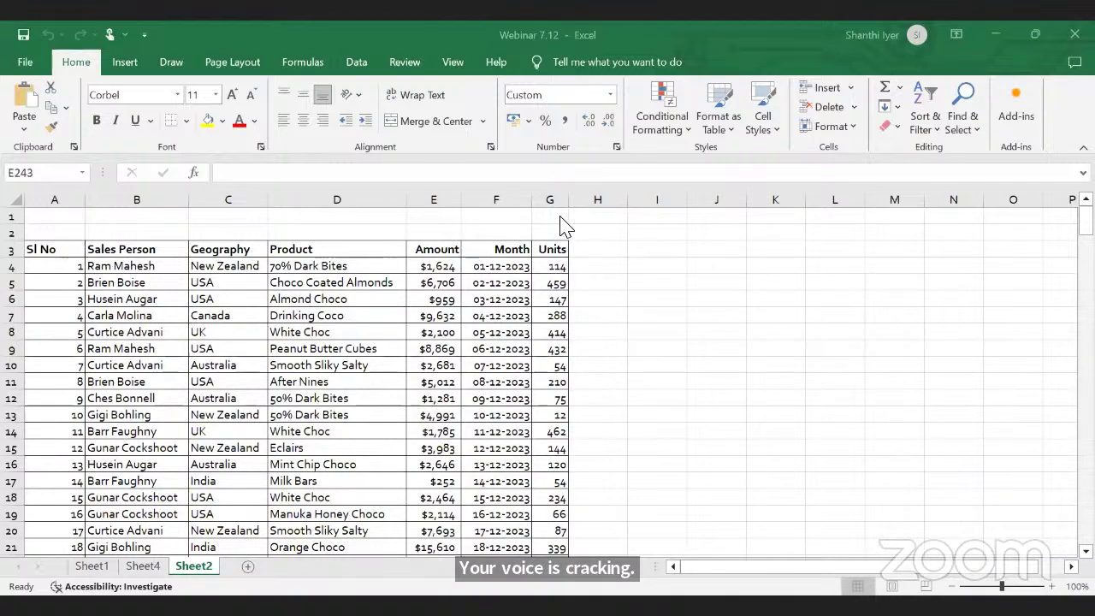
Examine the Units values and the serial numbers in the Sl No column on Sheet2, down to the last data row
click(560, 310)
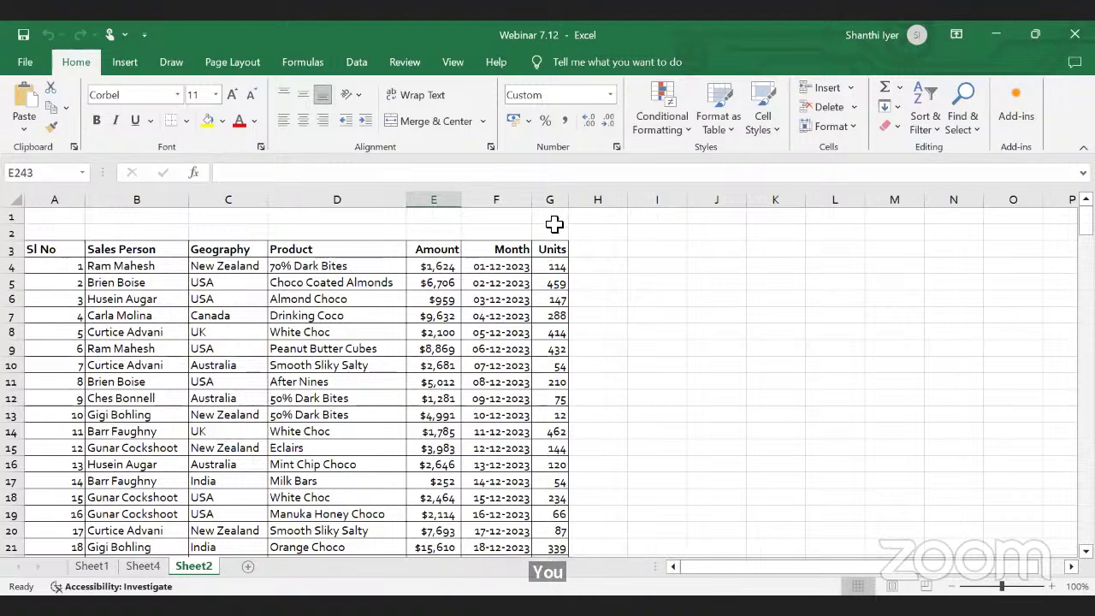
drag(554, 224, 558, 497)
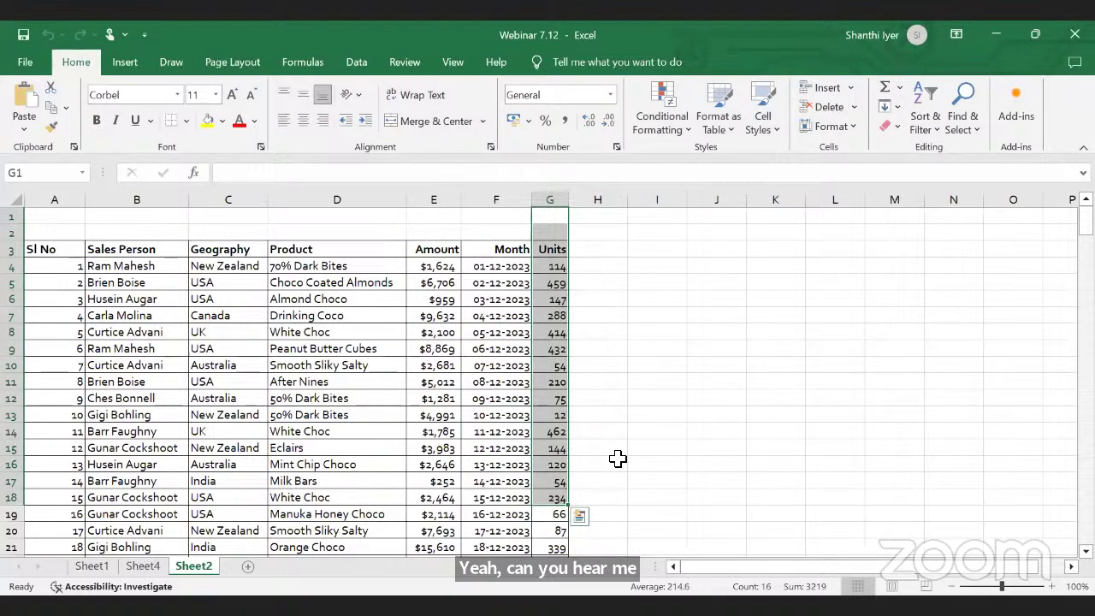
click(64, 250)
drag(66, 269, 74, 548)
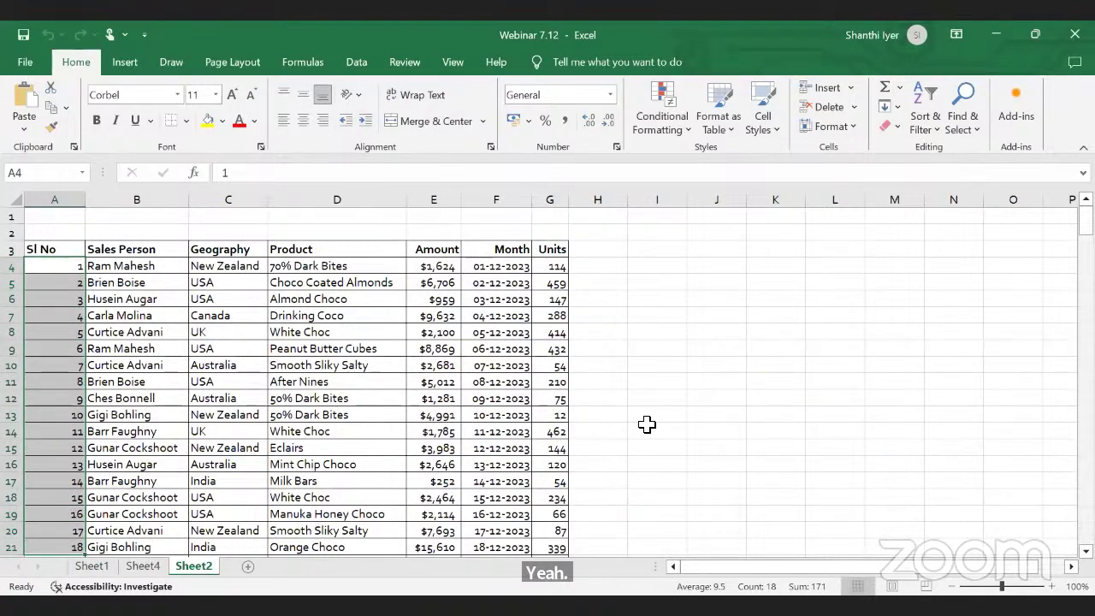
scroll(647, 424, down, 1)
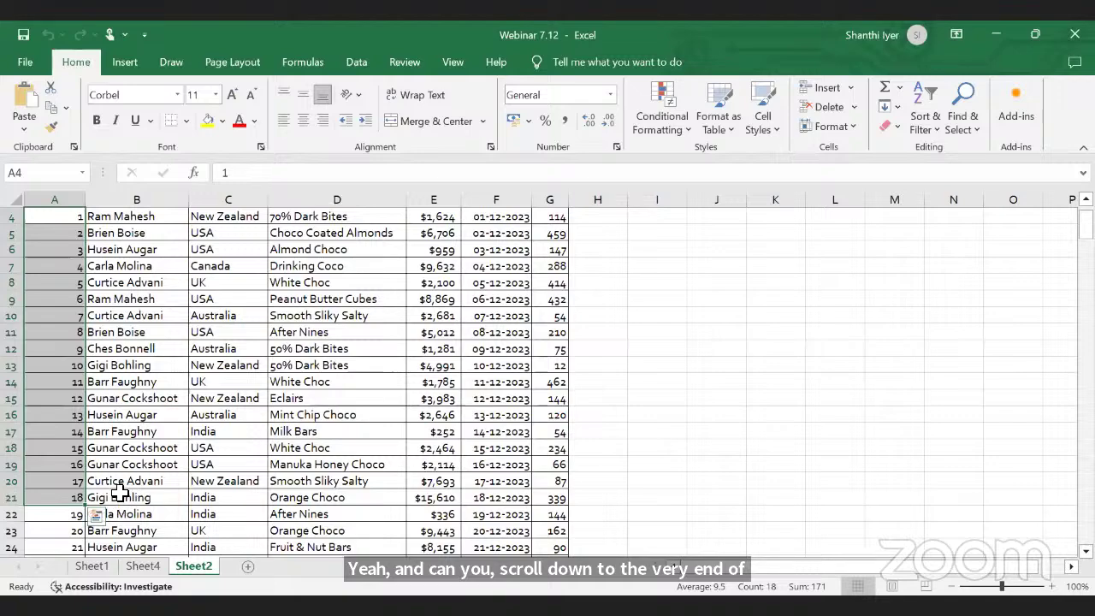
scroll(119, 492, down, 1)
scroll(120, 493, down, 20)
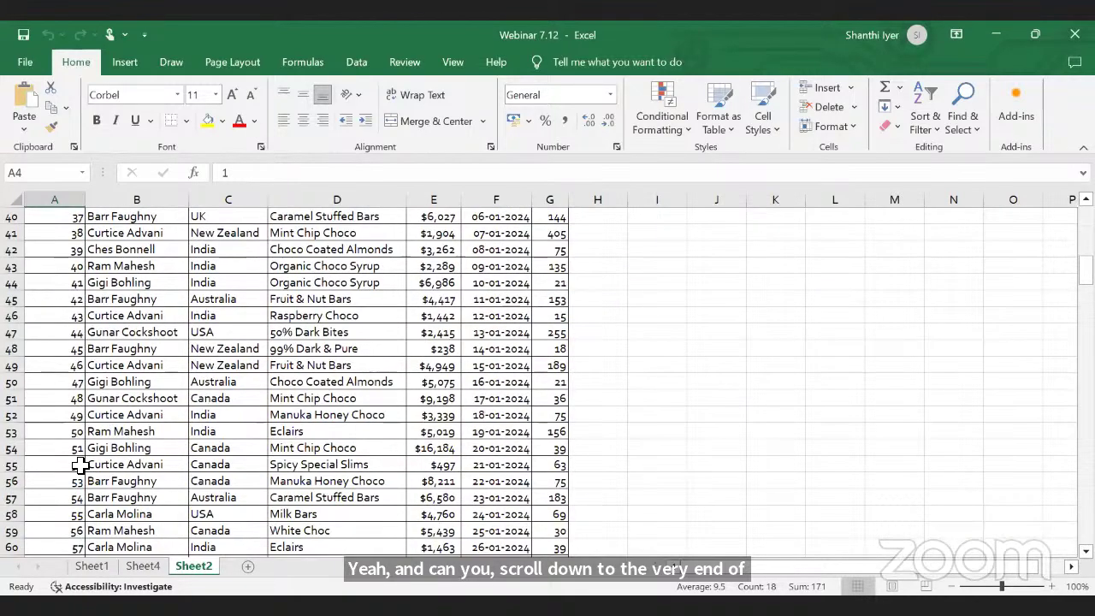
scroll(79, 464, down, 20)
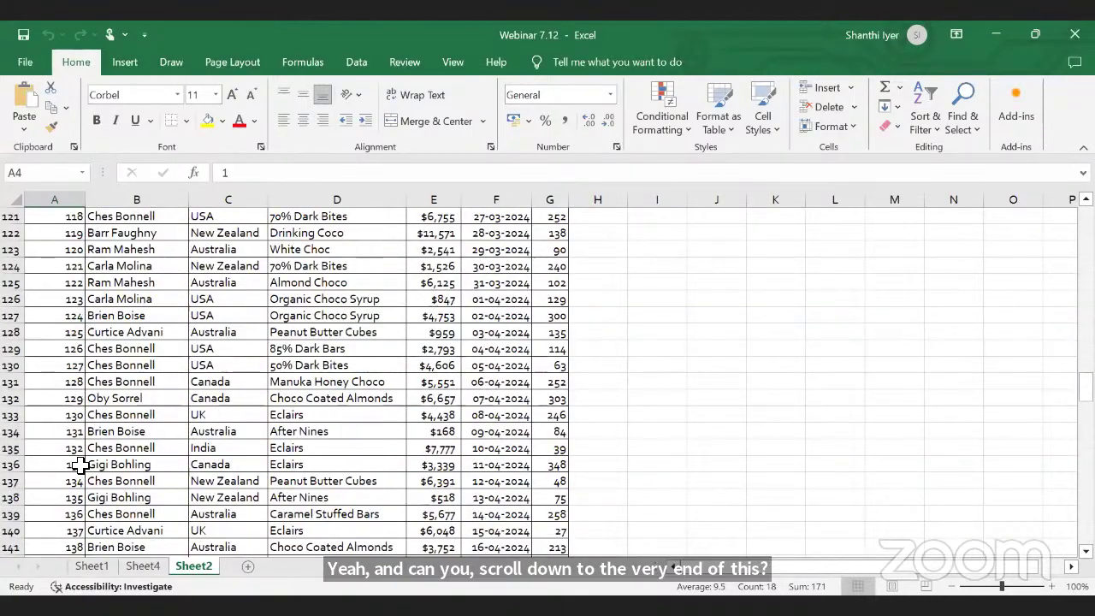
scroll(80, 464, down, 17)
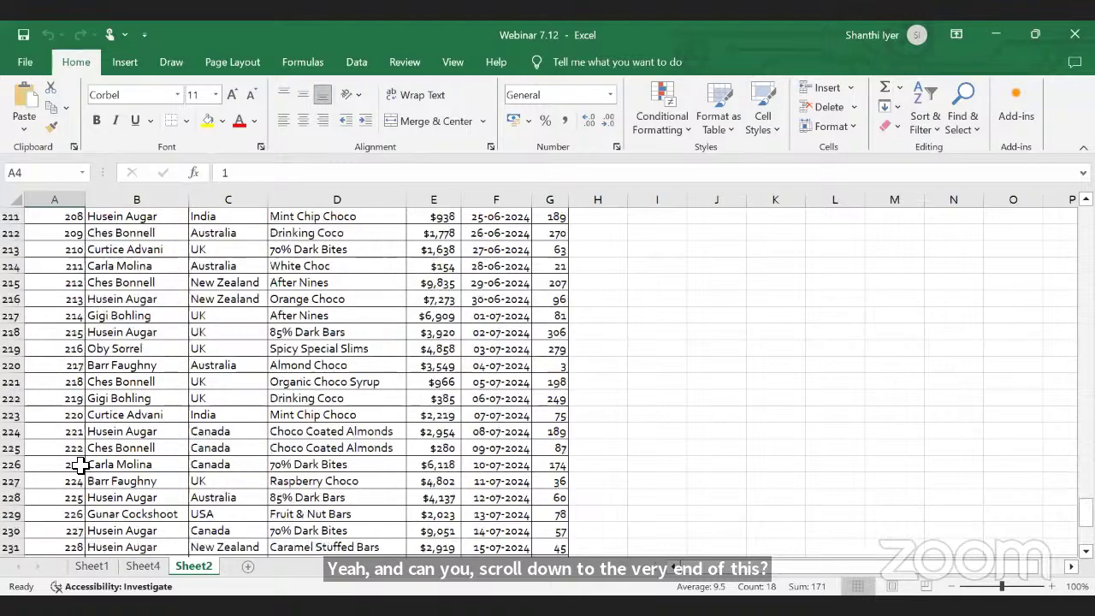
scroll(80, 464, up, 1)
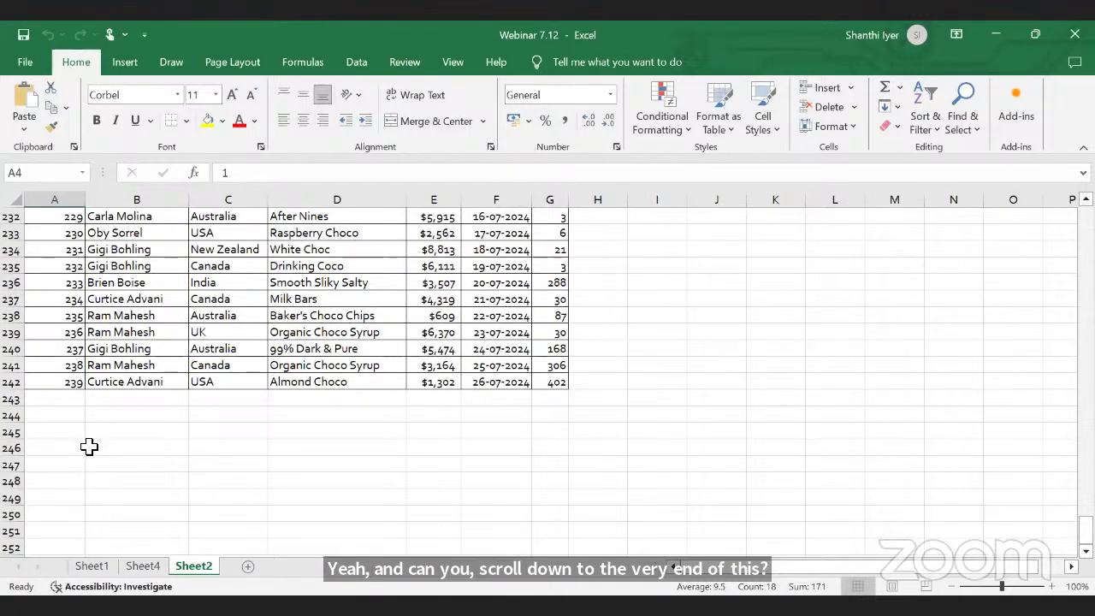
scroll(88, 448, up, 2)
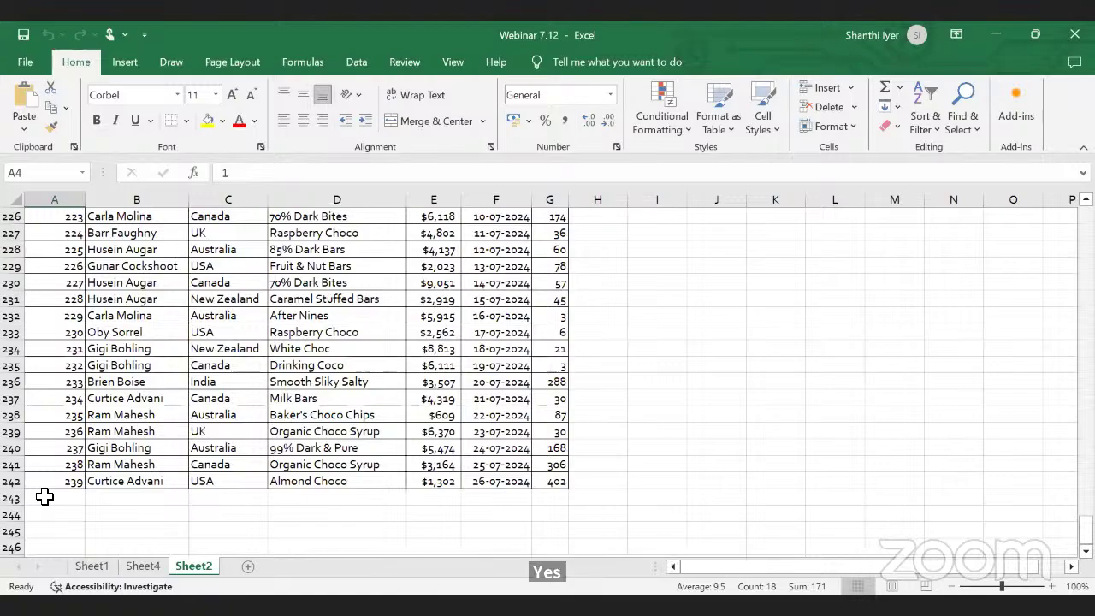
scroll(45, 496, up, 8)
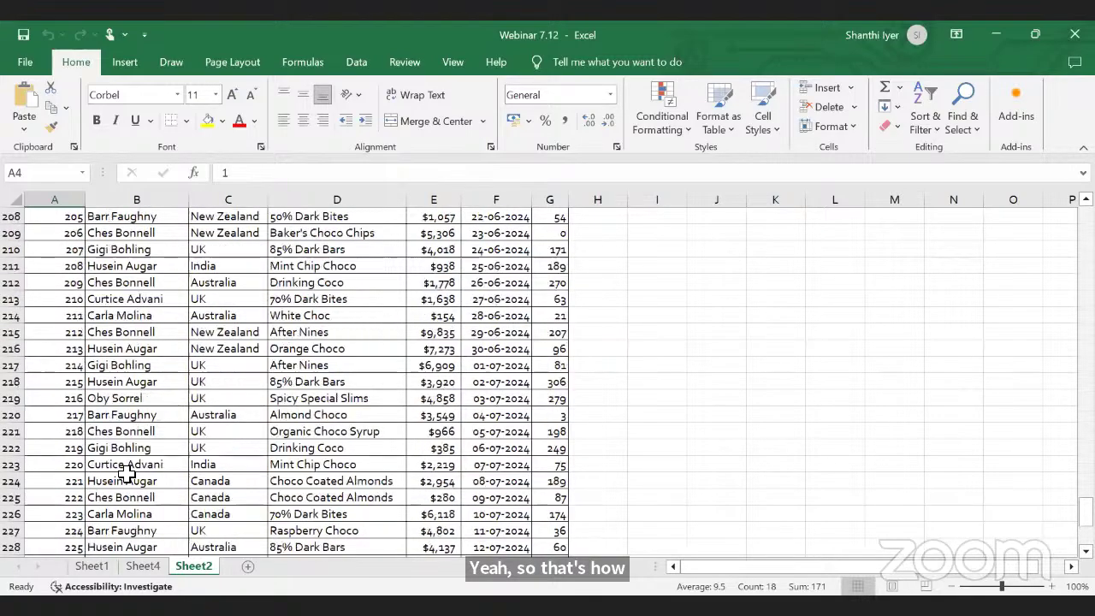
scroll(126, 476, up, 20)
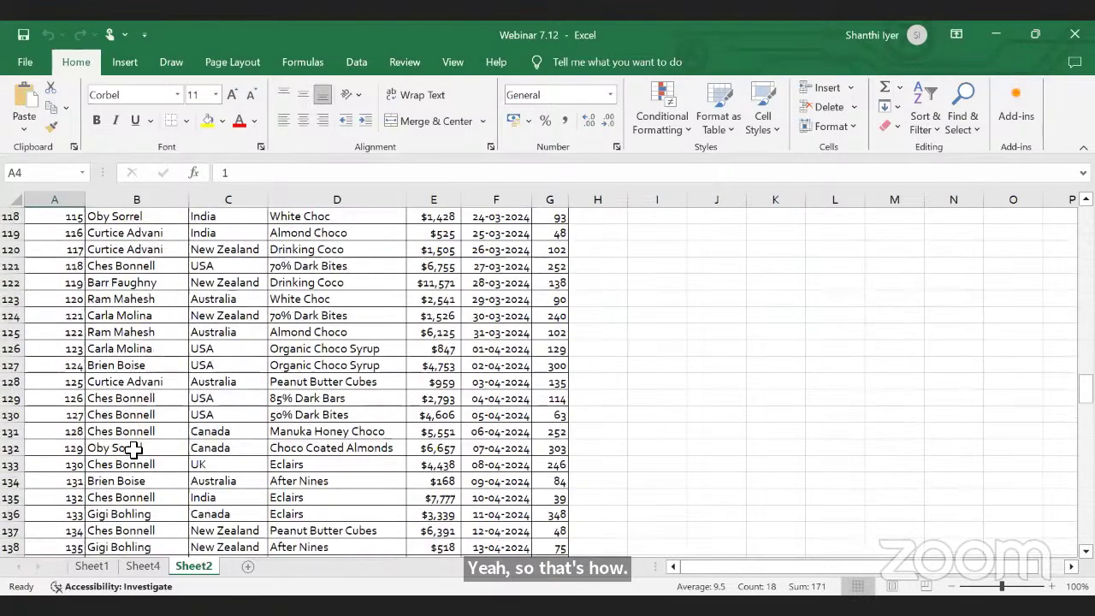
scroll(134, 448, up, 20)
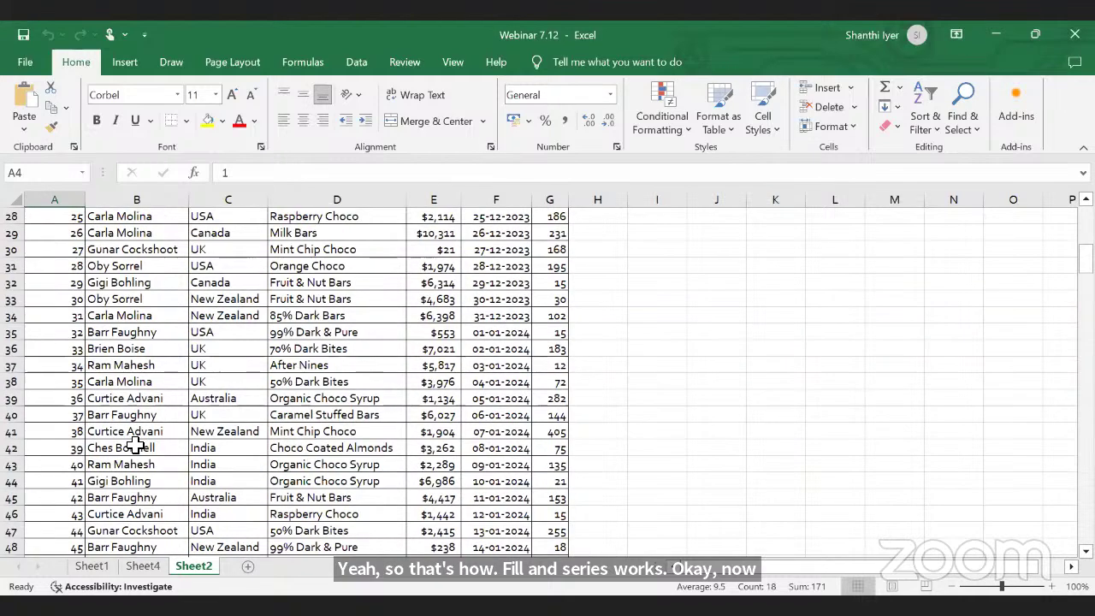
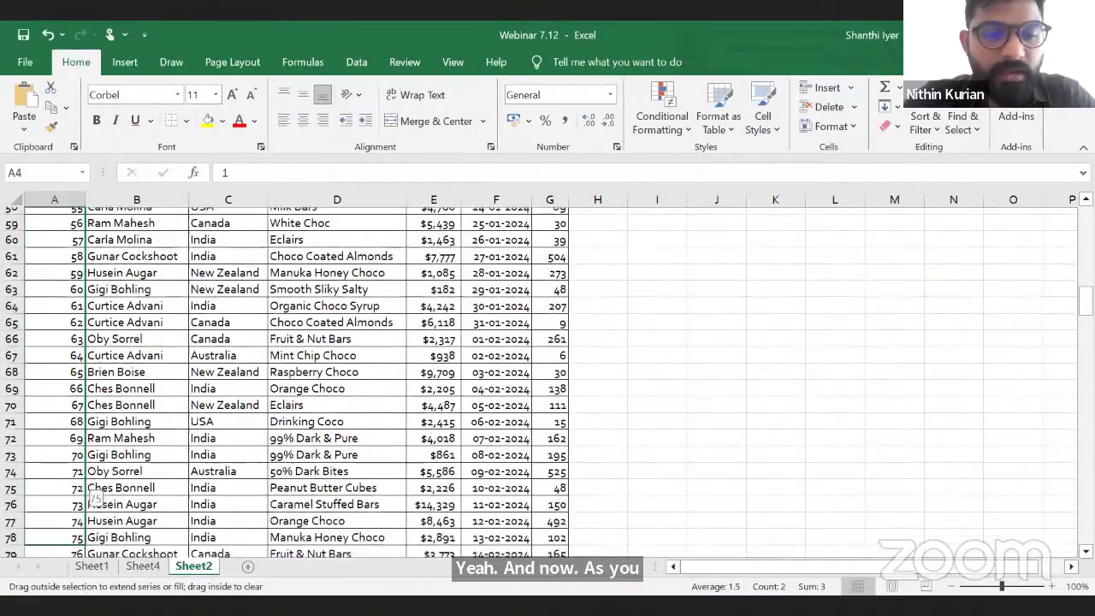
Enter the numbers 1 and 2 in the empty cells J3 and J4
scroll(85, 450, up, 11)
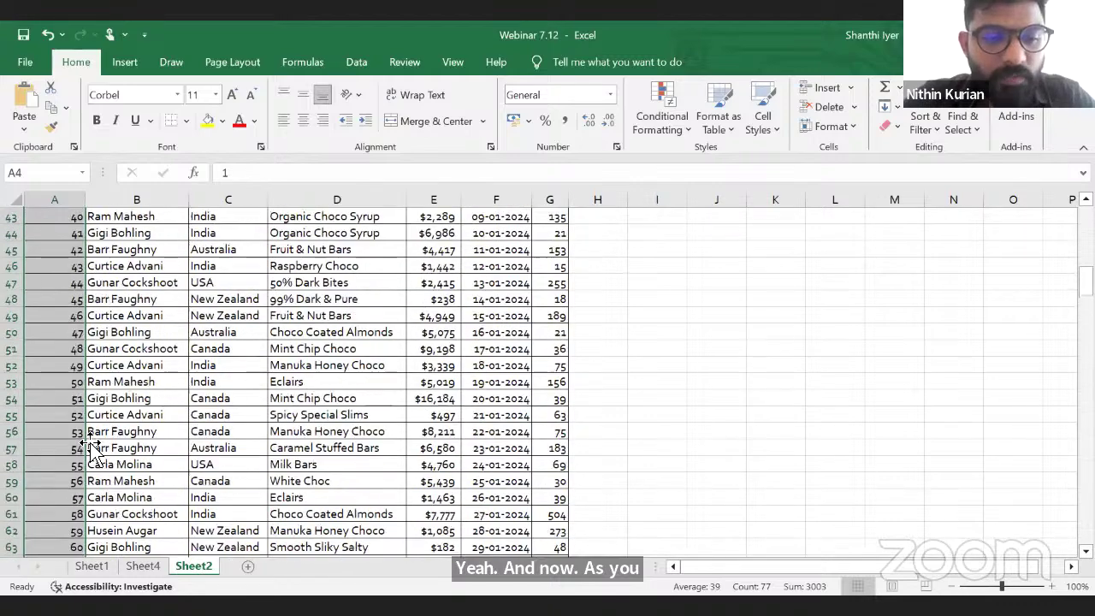
scroll(90, 449, up, 9)
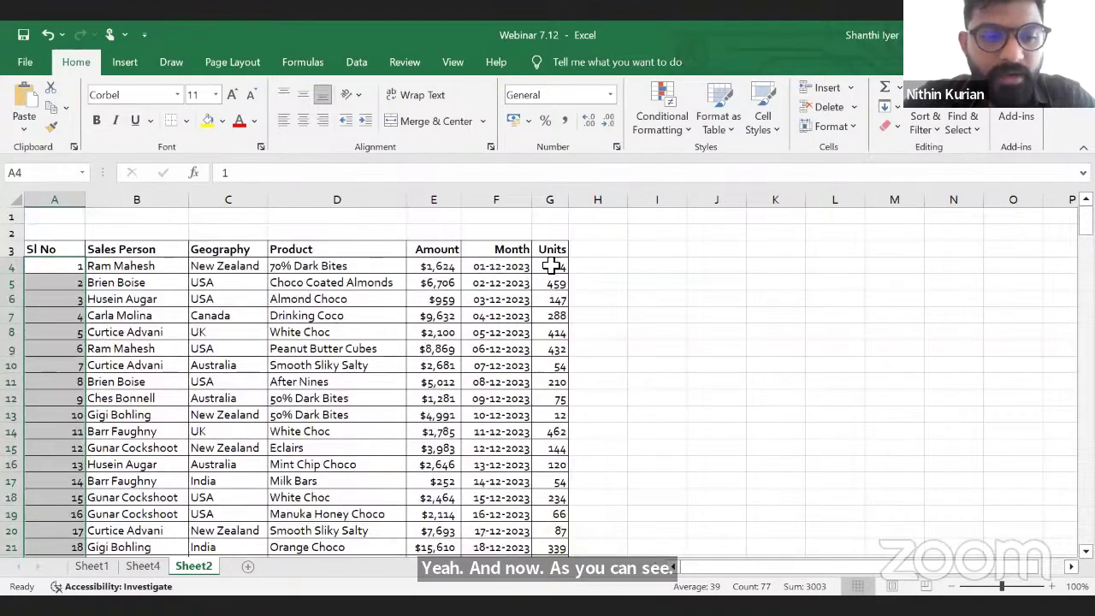
click(707, 253)
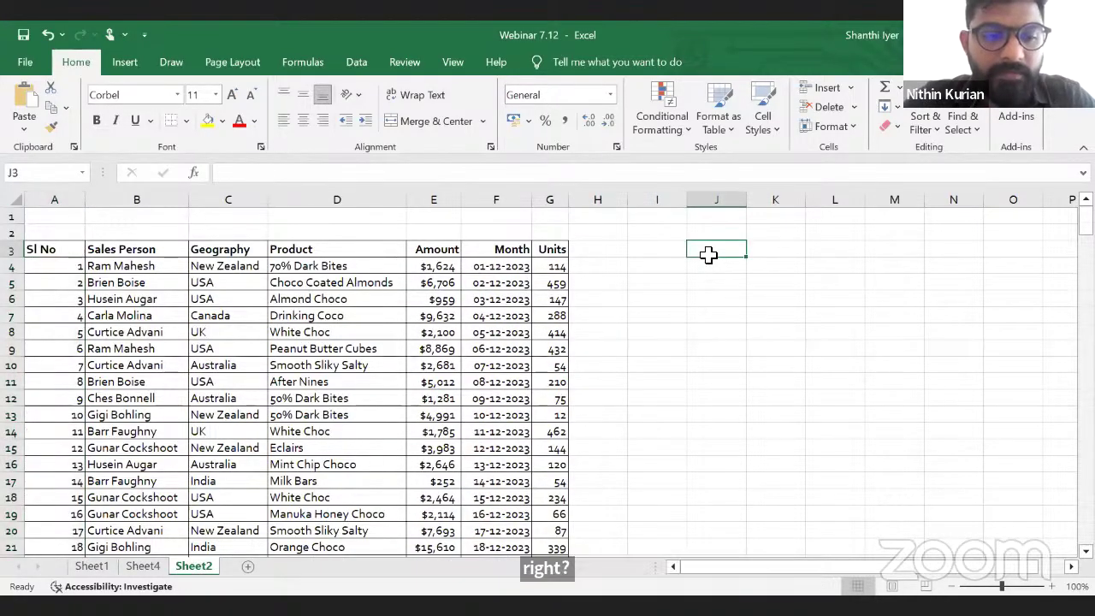
text(1)
key(Return)
text(2)
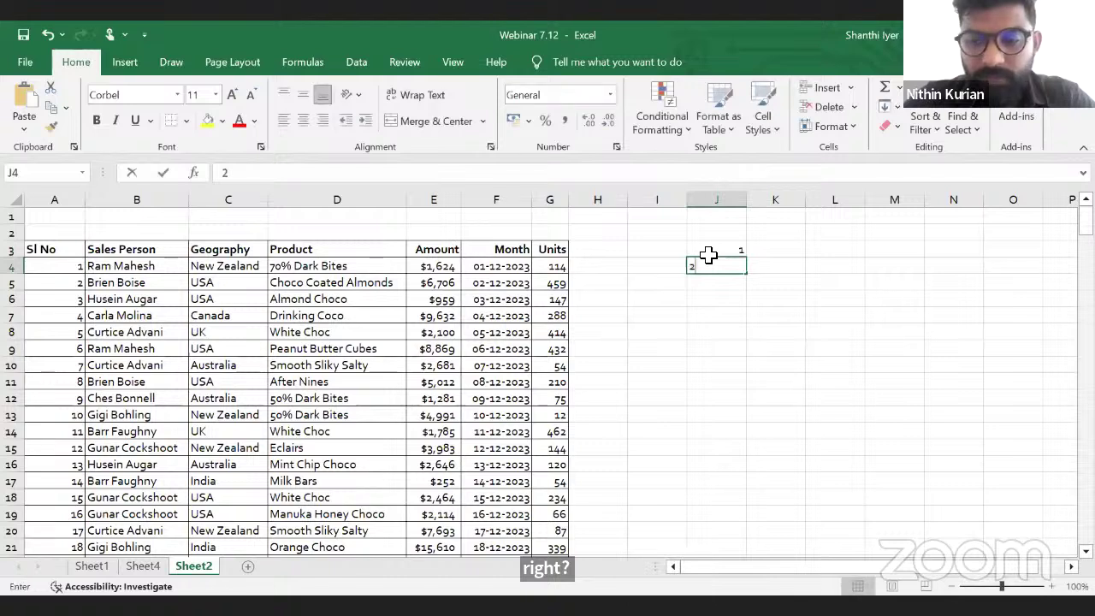
Fill the number series in column J down to cell J14 and clear cells J3 to J14
drag(725, 248, 728, 317)
click(771, 300)
click(723, 253)
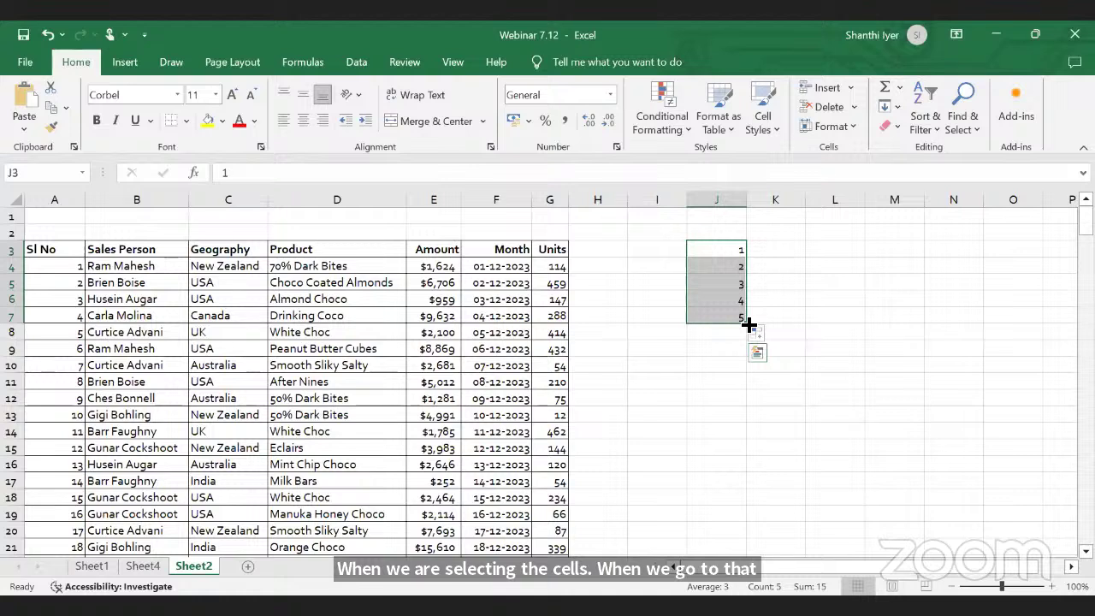
drag(748, 324, 812, 404)
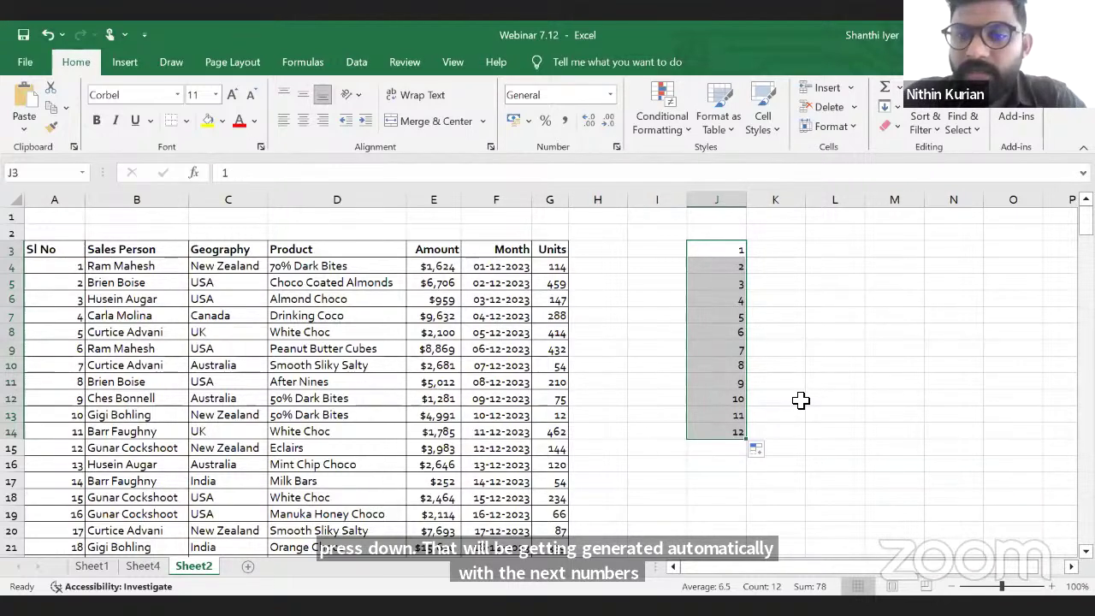
key(Delete)
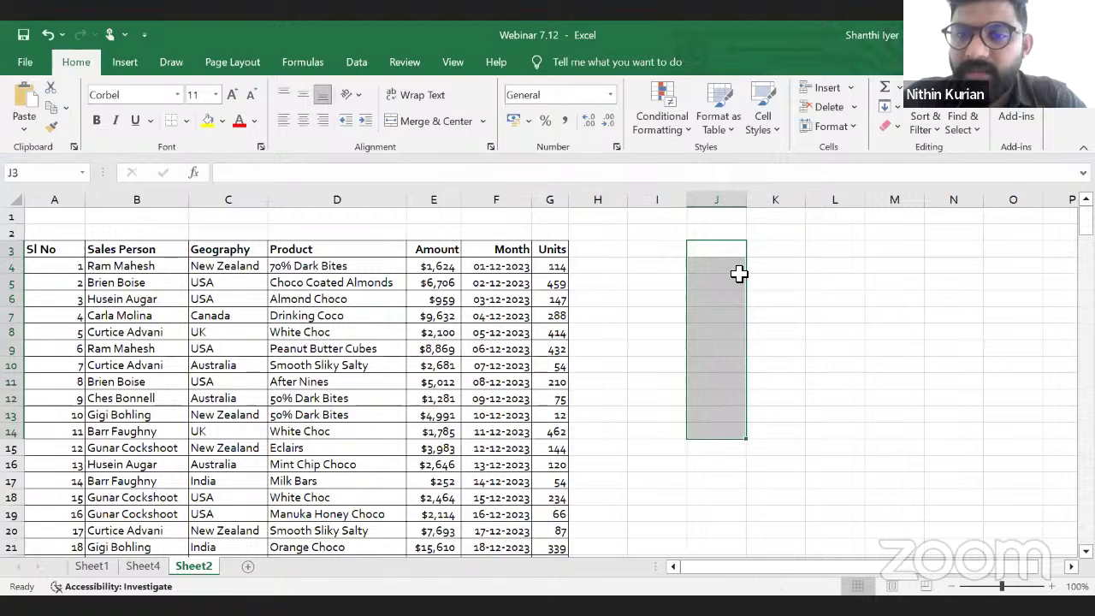
Clear the serial numbers in cells A5 to A20 of the Sl No column
click(73, 269)
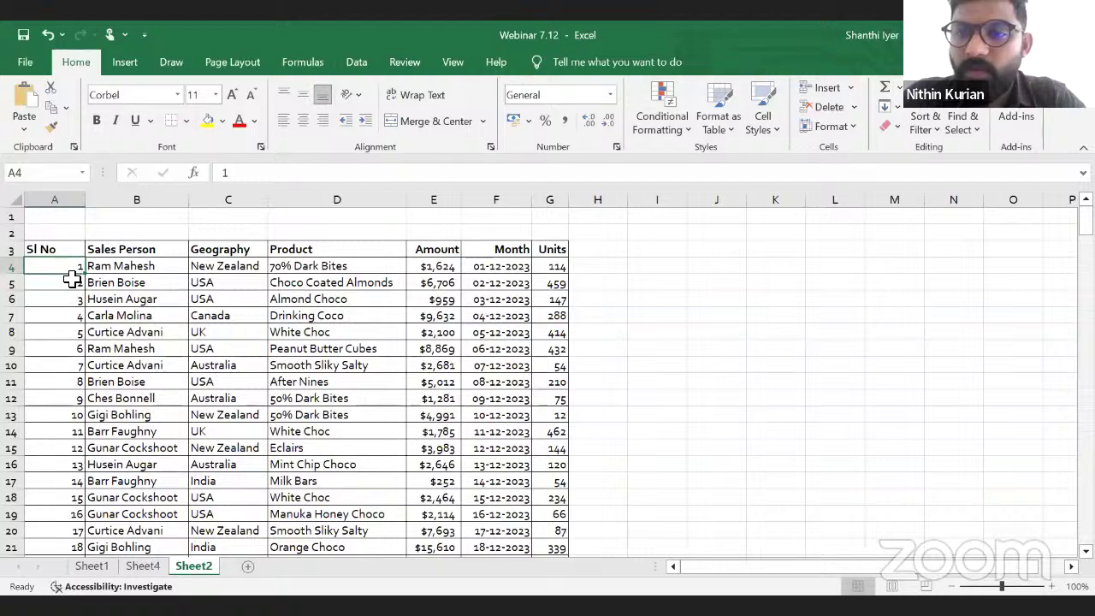
drag(72, 281, 78, 531)
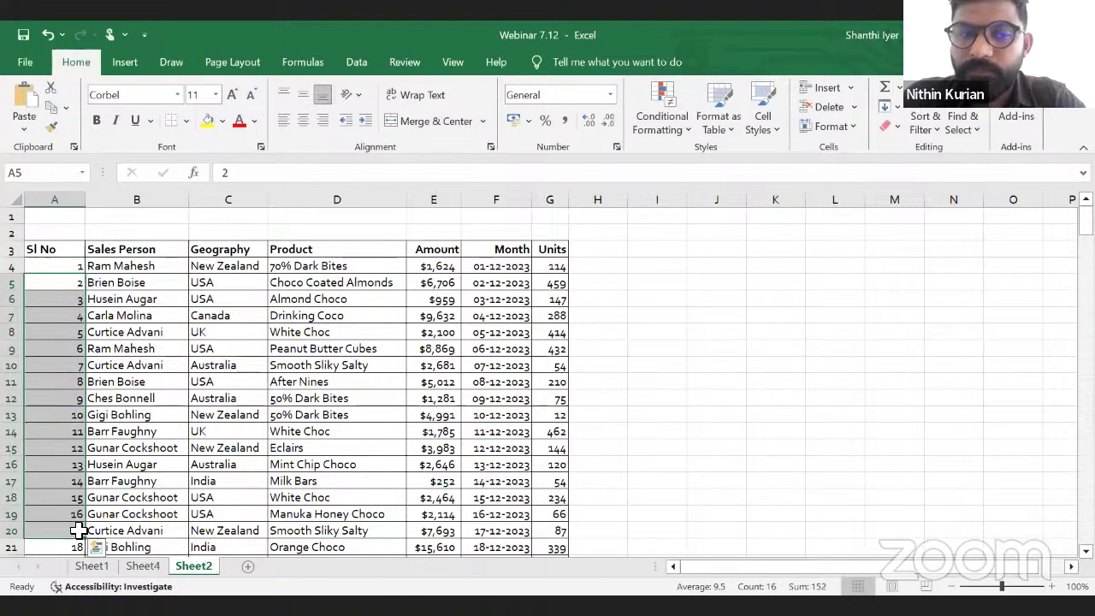
key(Delete)
Enter 3 in cell A5 and 5 in cell A6 of the Sl No column
click(82, 284)
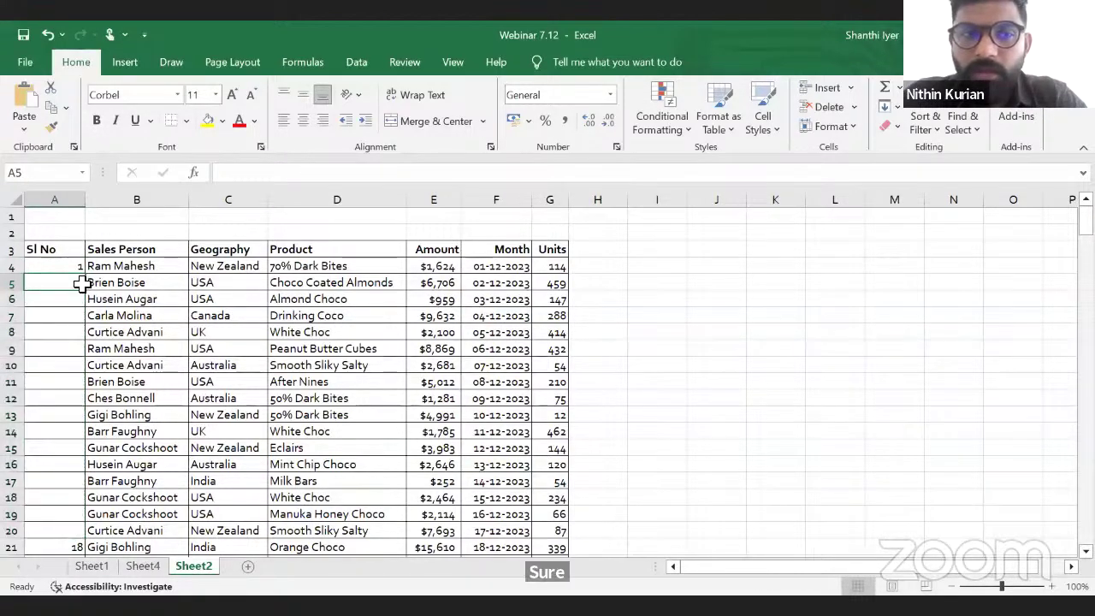
text(2)
key(Return)
text(3)
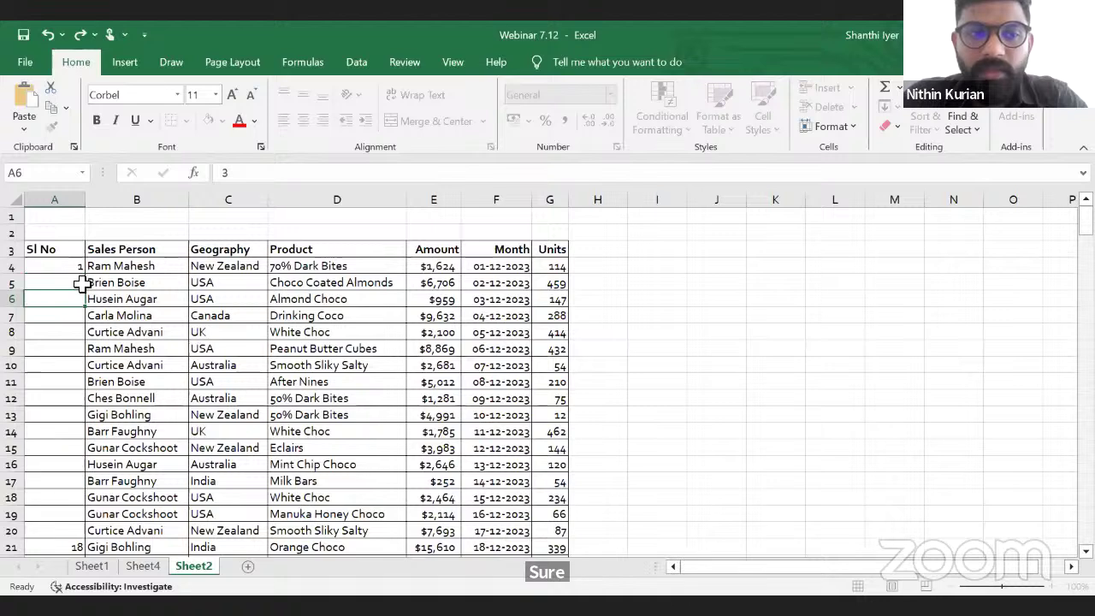
text(5)
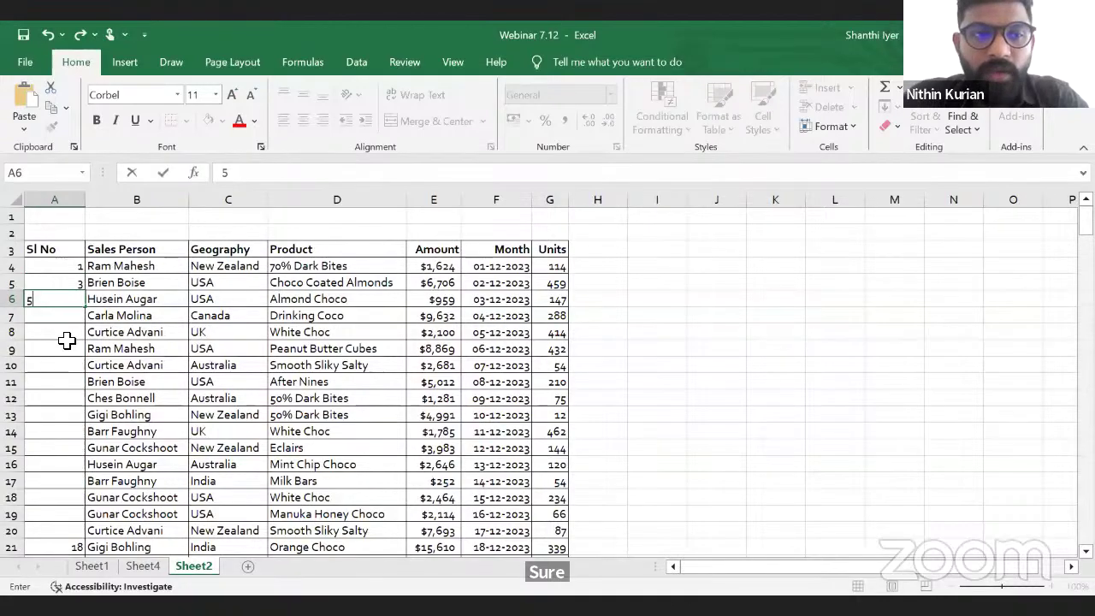
Extend the odd-number series from cells A4 to A6 down to cell A18 in the Sl No column
drag(80, 272, 84, 301)
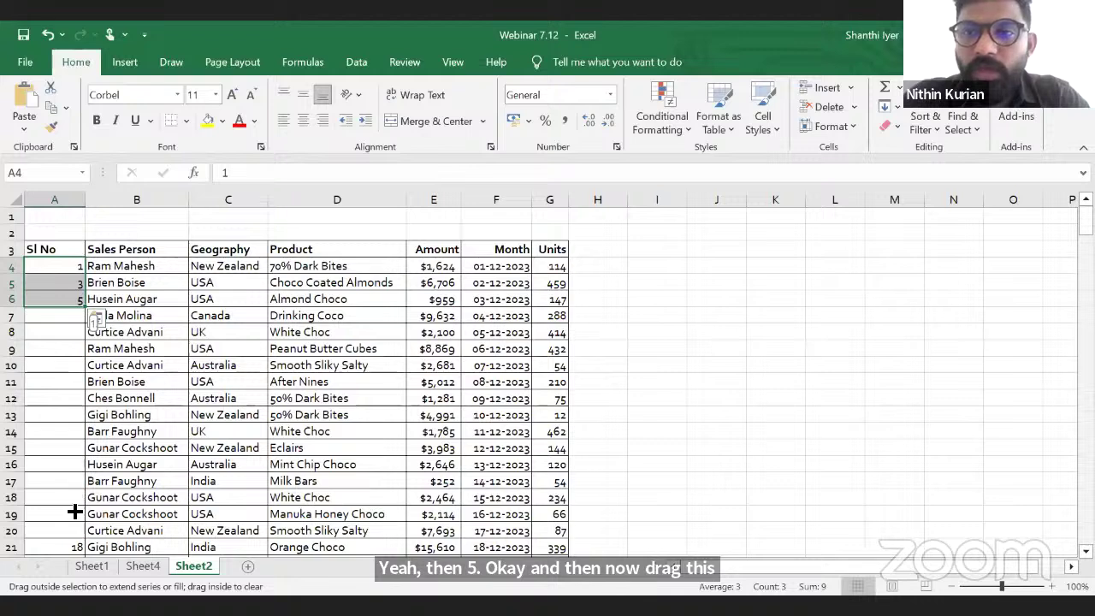
drag(75, 513, 75, 503)
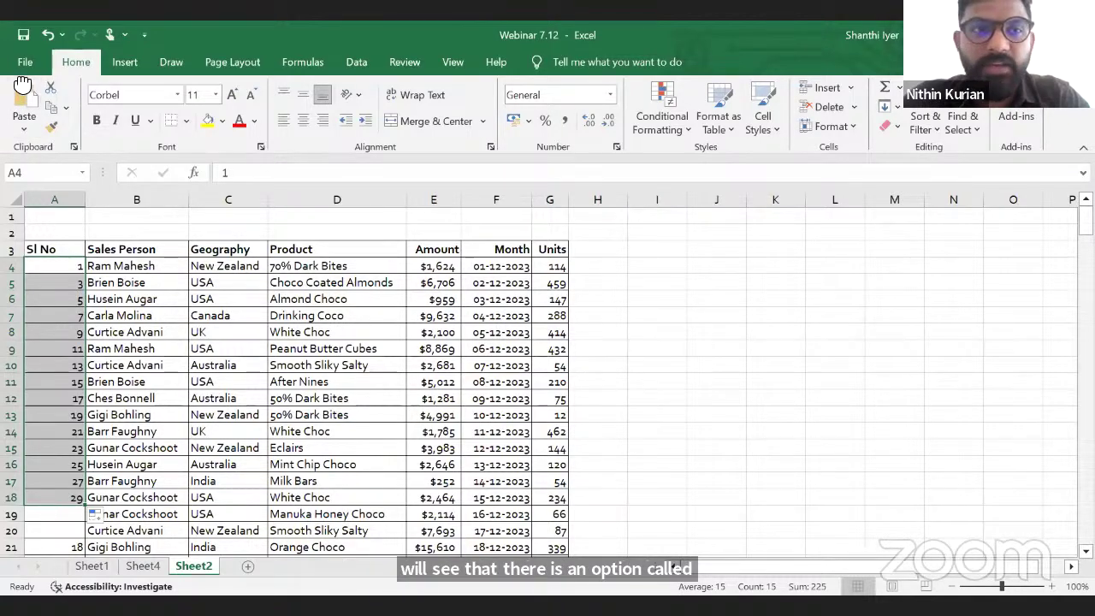
click(1000, 532)
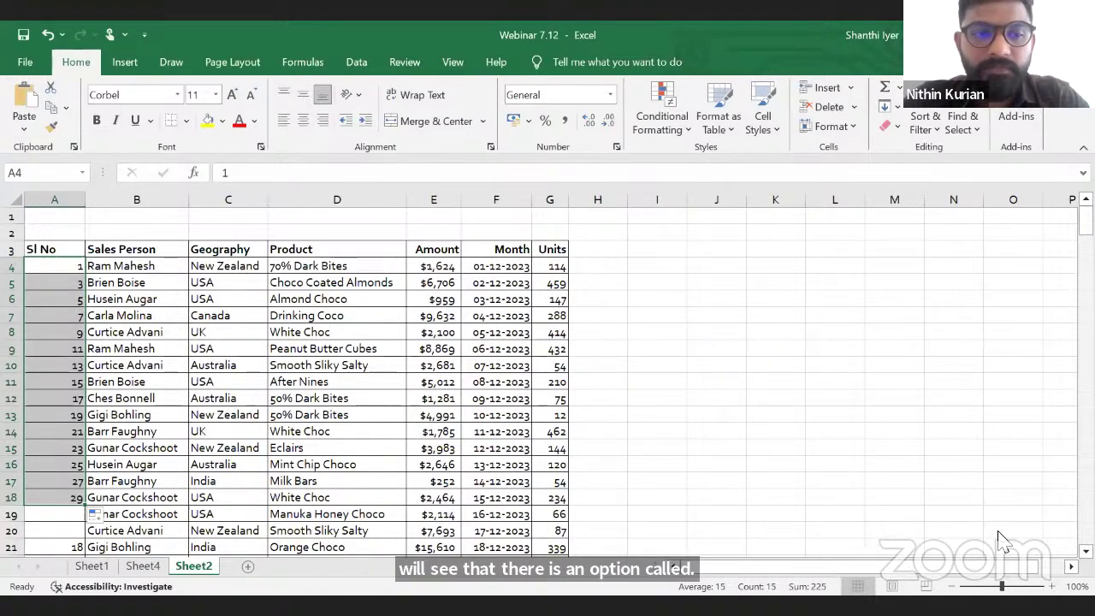
click(64, 109)
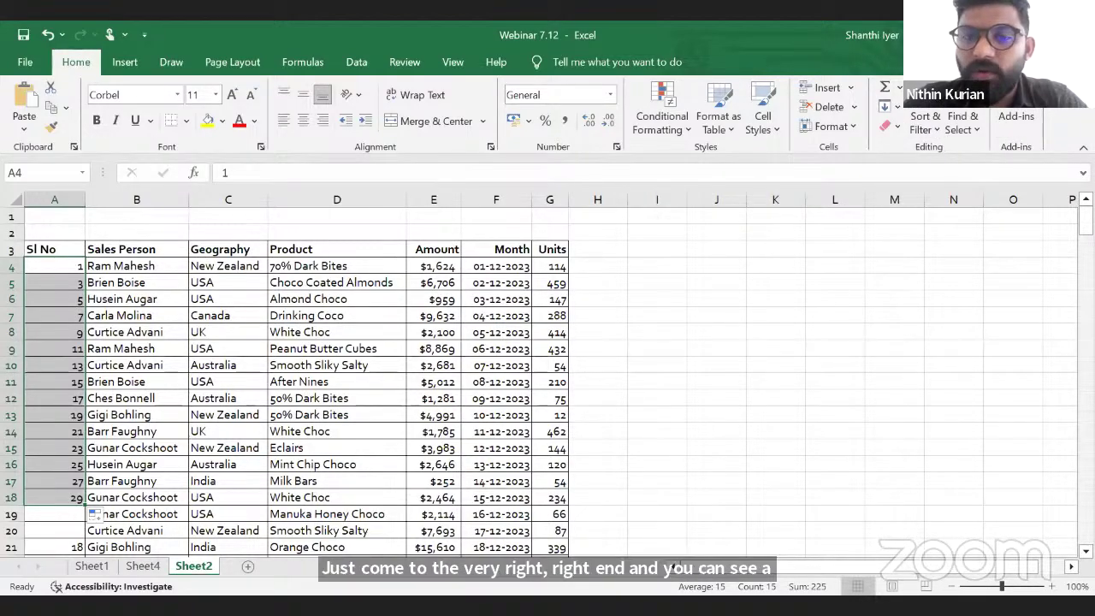
click(1083, 172)
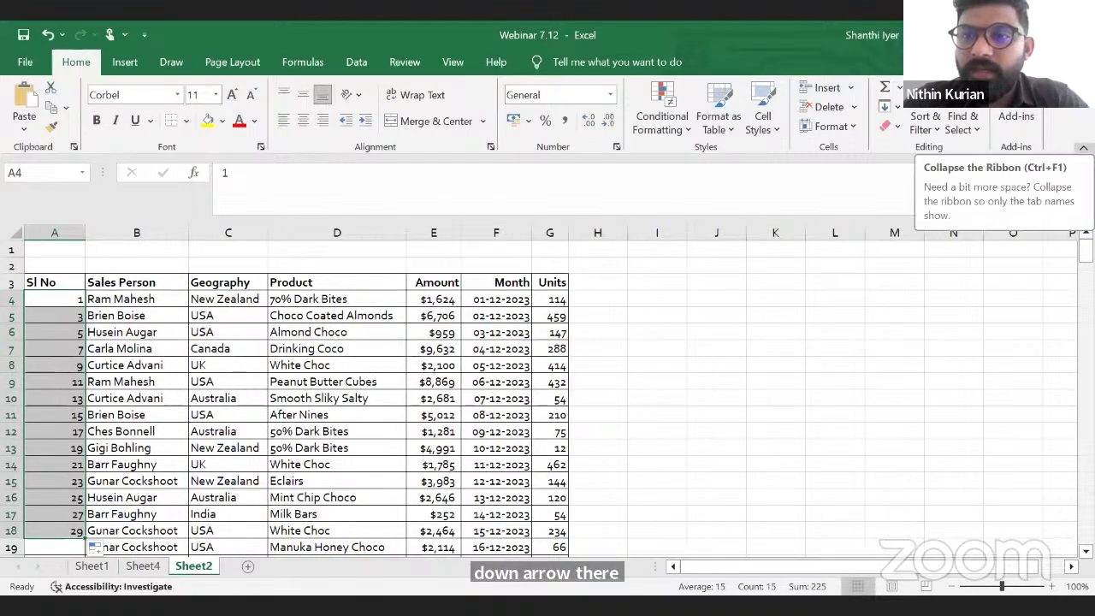
click(1083, 147)
click(1083, 95)
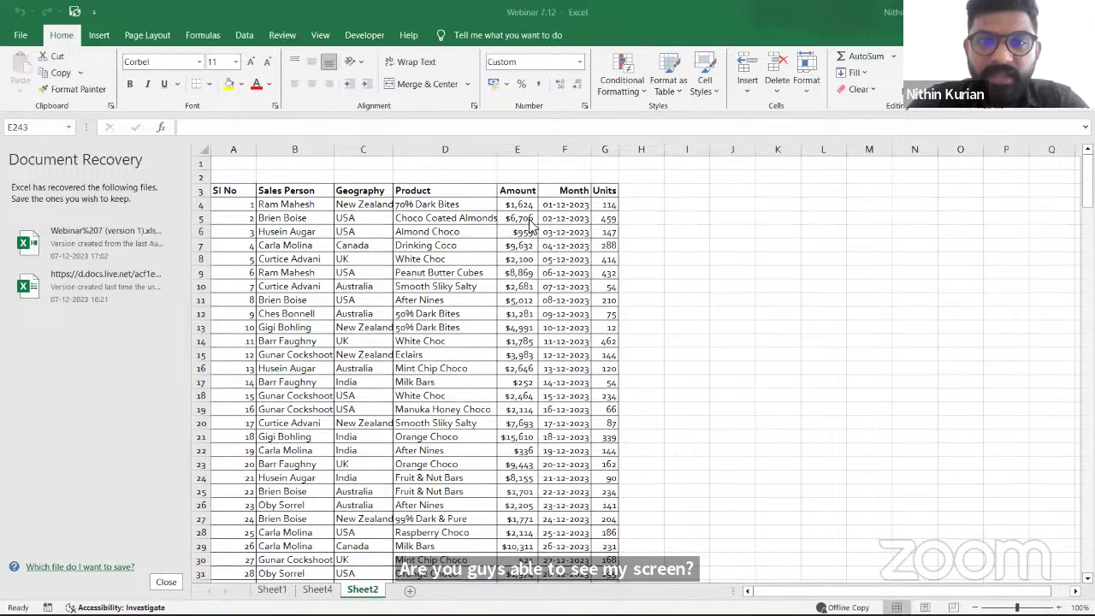
Enter 1 in cell I4 and 2 in cell J4 on Sheet2
click(697, 205)
text(1)
click(732, 211)
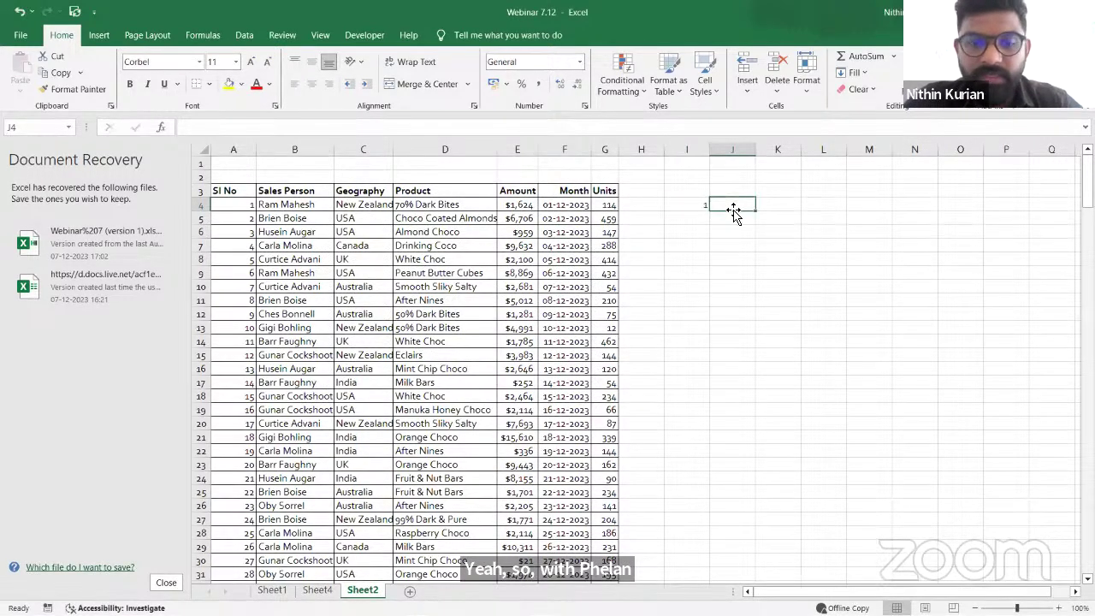
text(2)
click(777, 209)
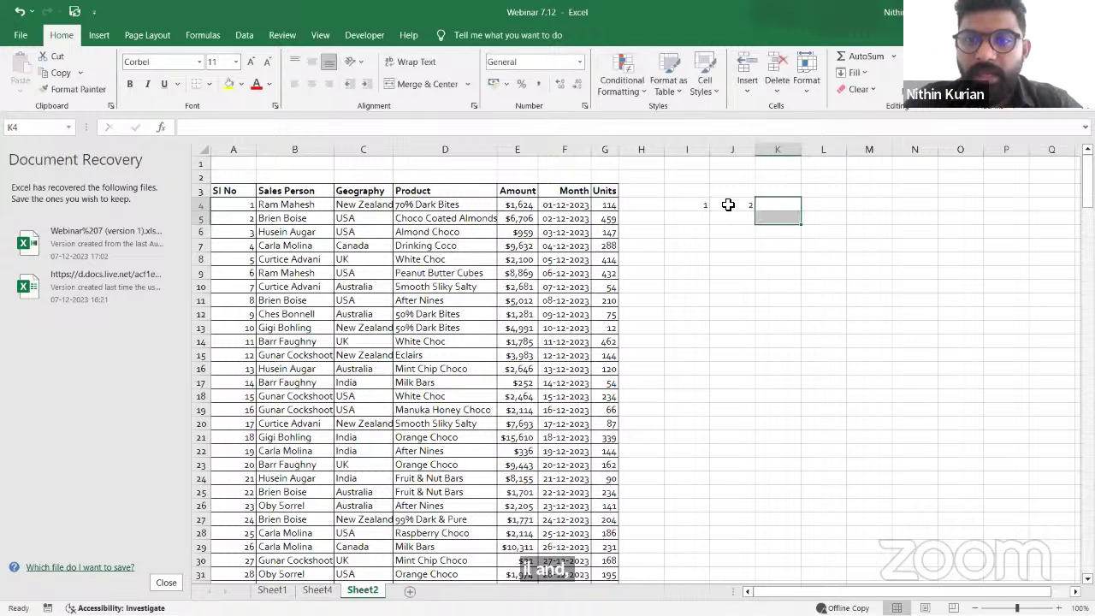
Fill cells I4 to L4 with a linear series in rows using a step value of 3
drag(702, 206, 844, 205)
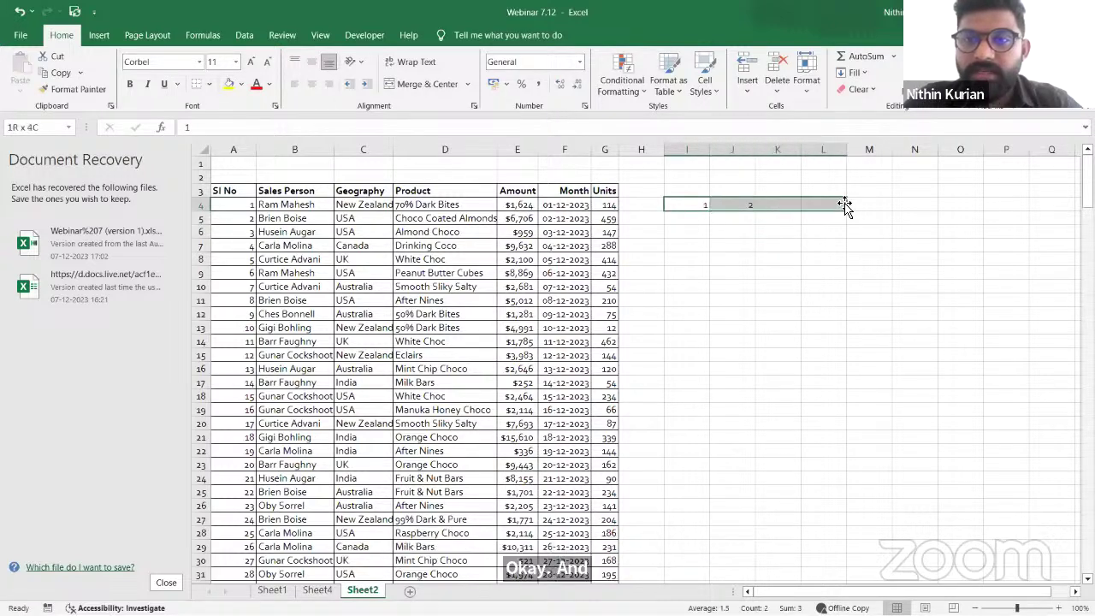
click(859, 74)
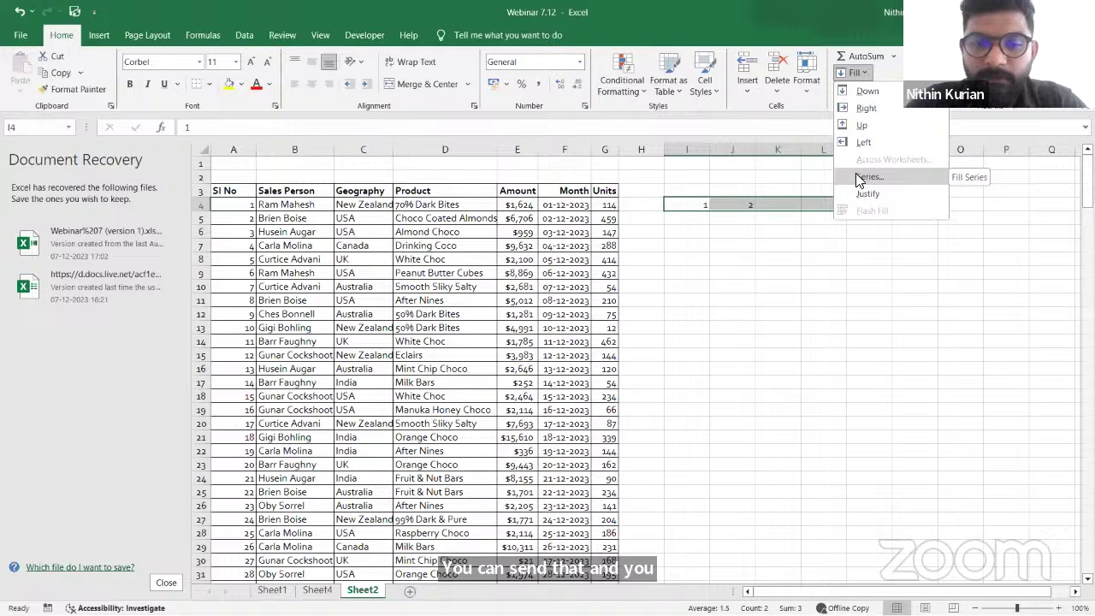
click(859, 177)
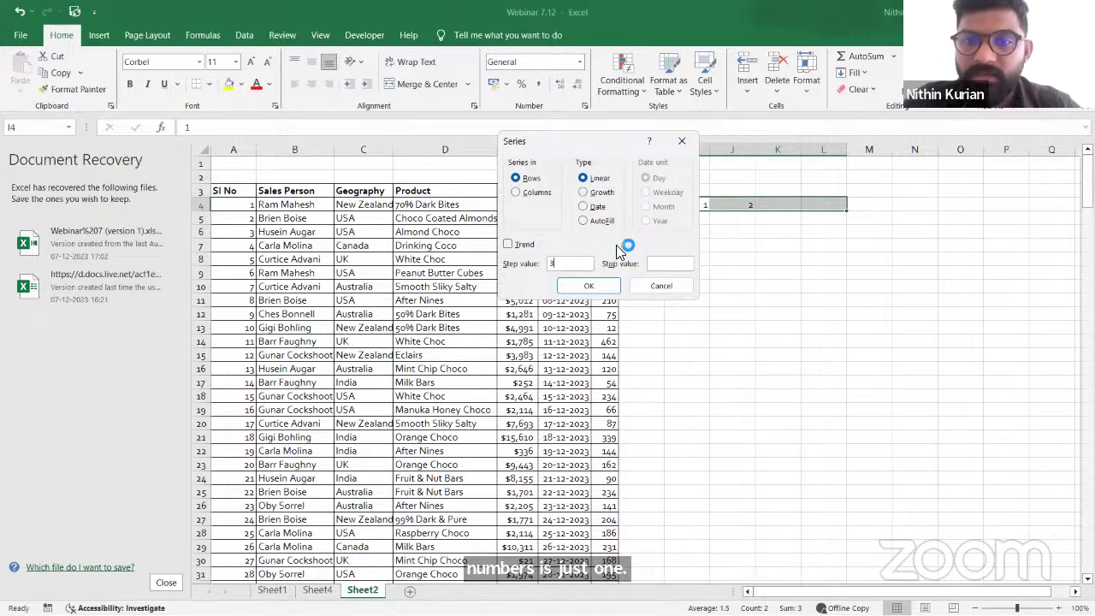
click(590, 286)
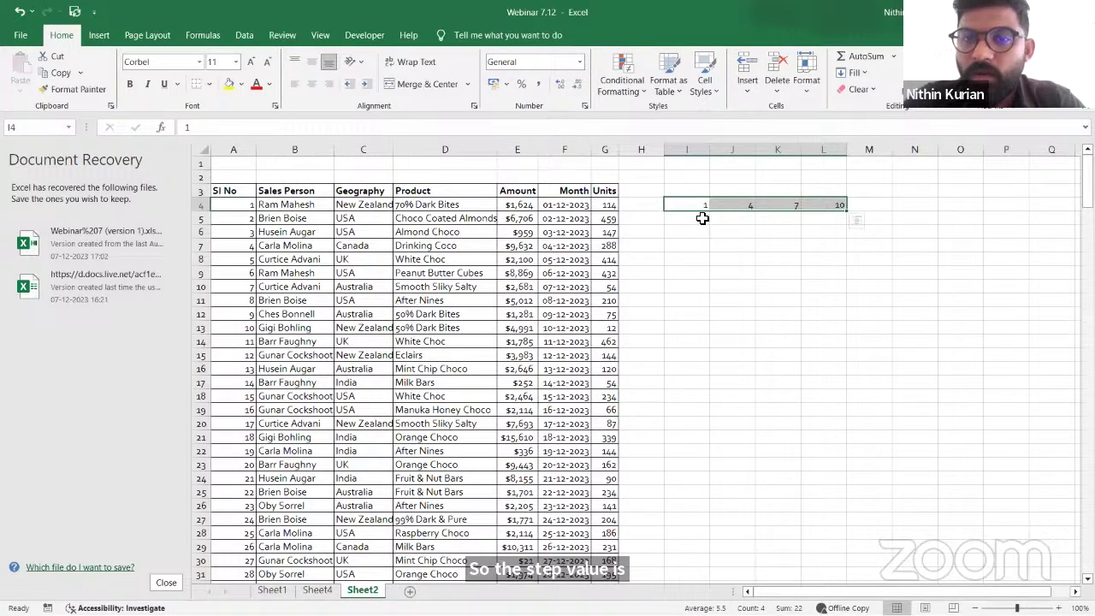
Enter 4 in cell I5 and 7 in cell I6, below the 1 in cell I4
drag(701, 210, 702, 302)
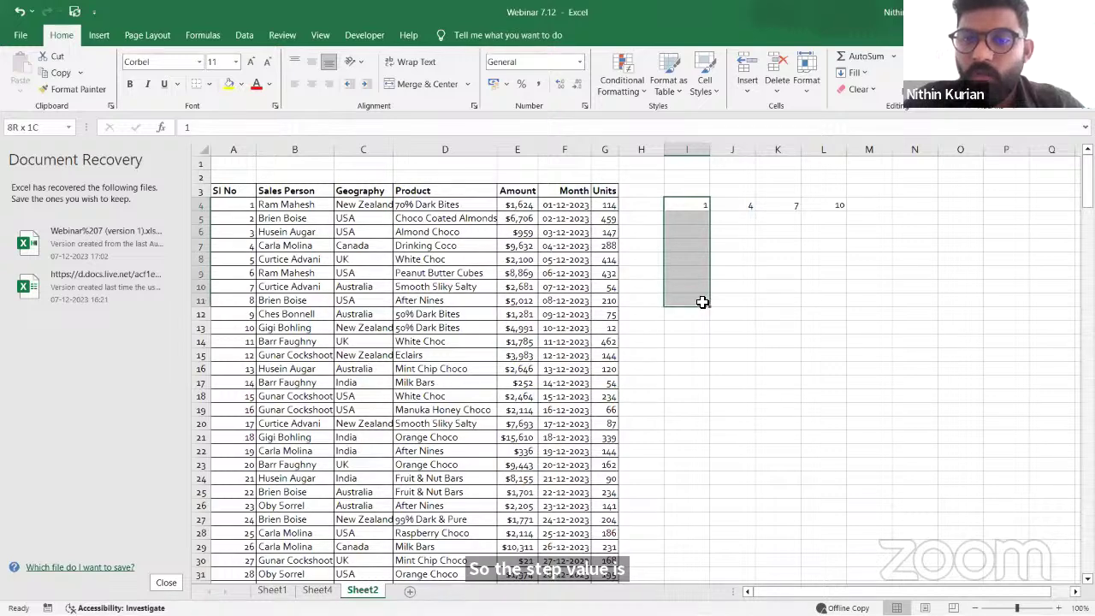
click(699, 222)
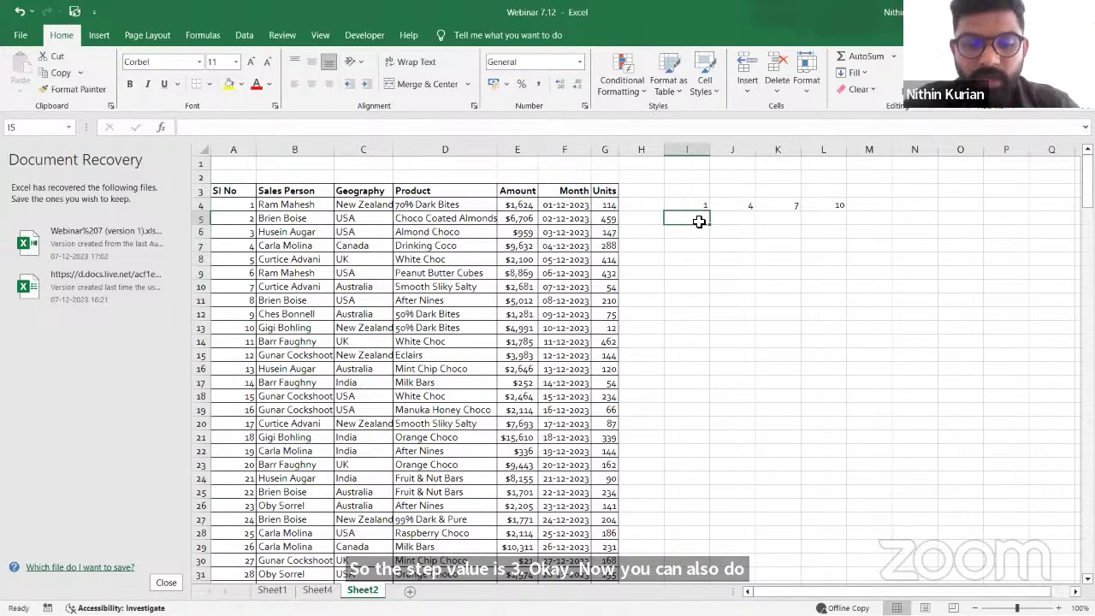
text(4)
key(Return)
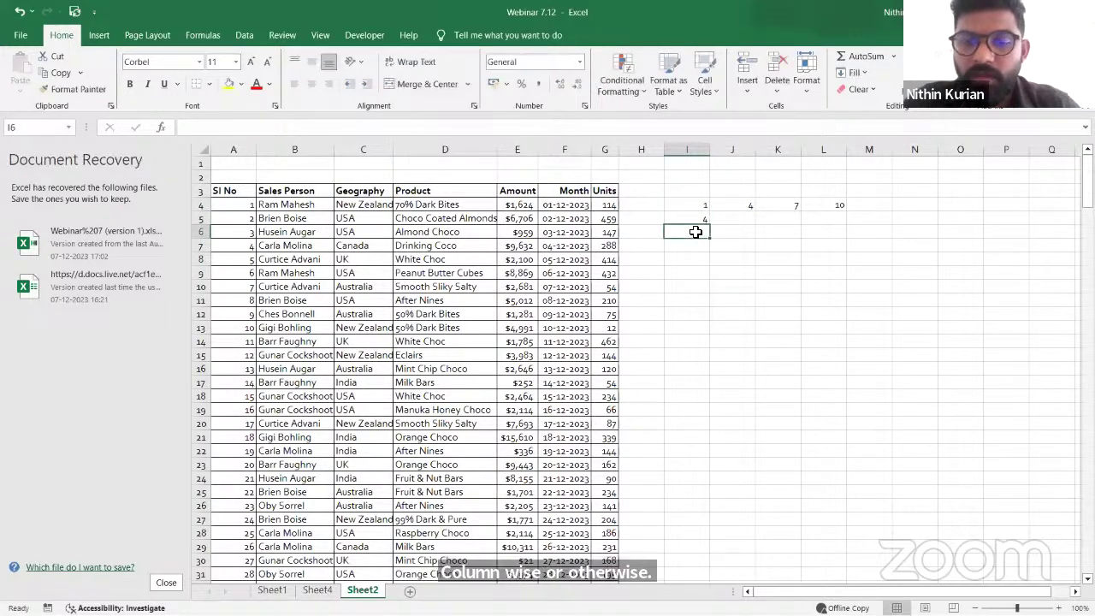
text(7)
Fill cells I4 to I11 with a linear series in columns using step value 5 and stop value 20
drag(700, 205, 703, 302)
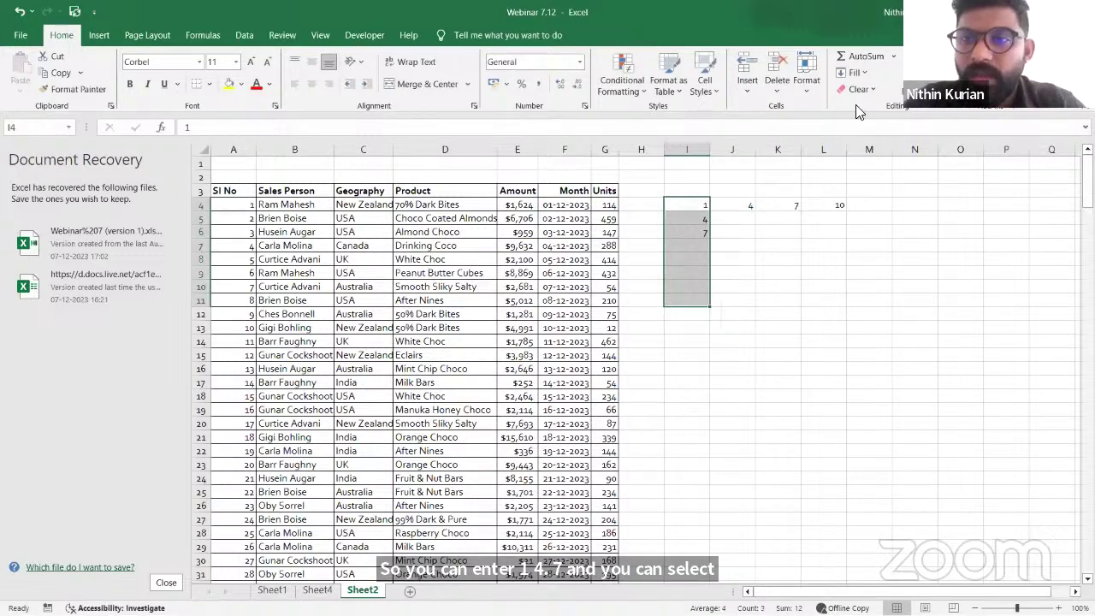
click(854, 74)
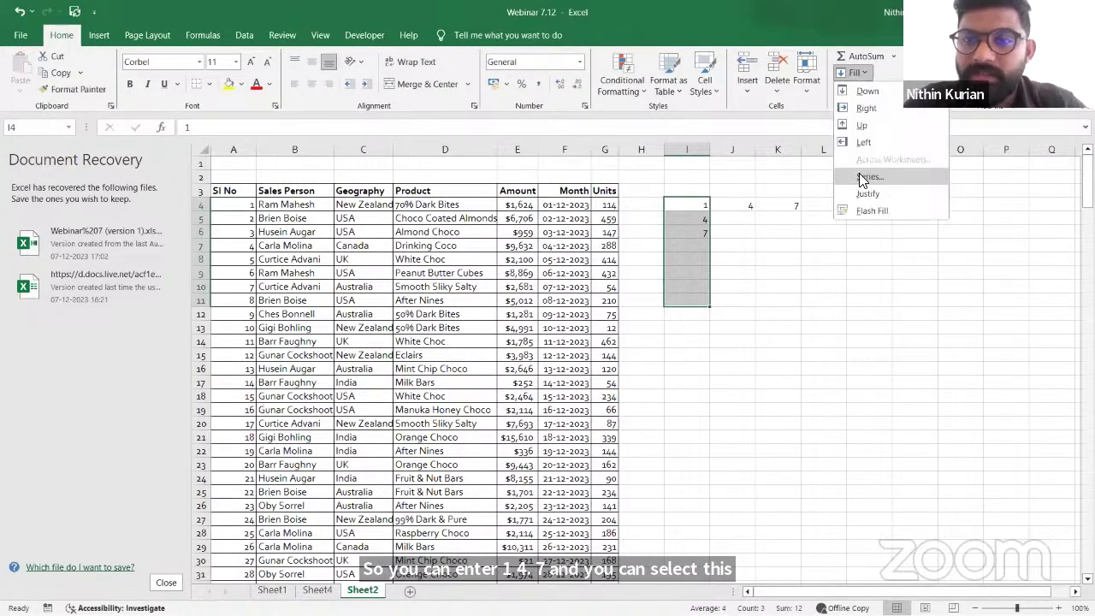
click(868, 177)
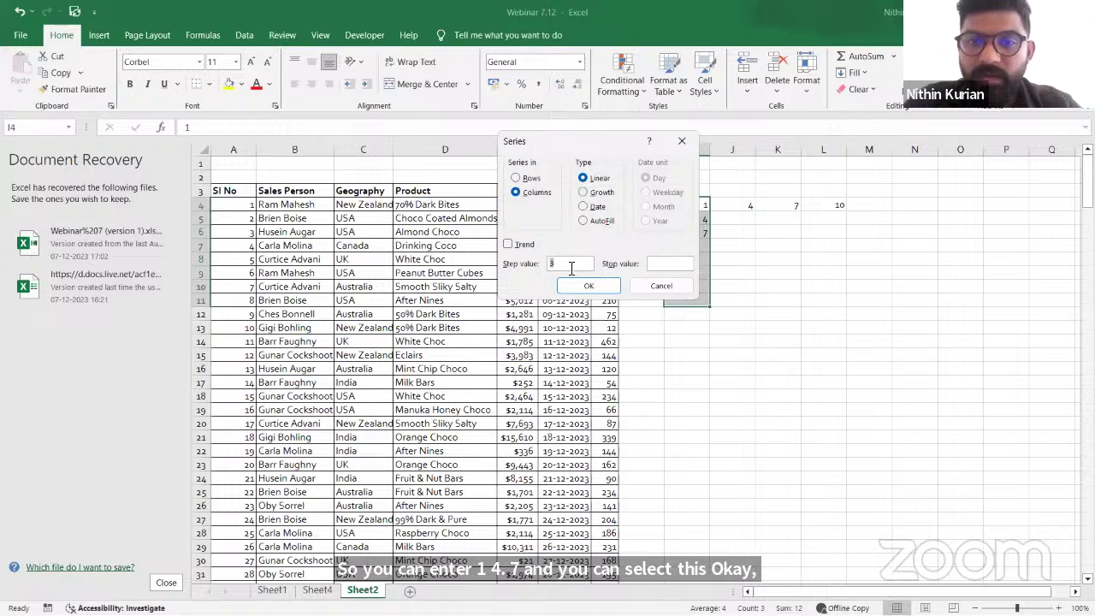
click(657, 267)
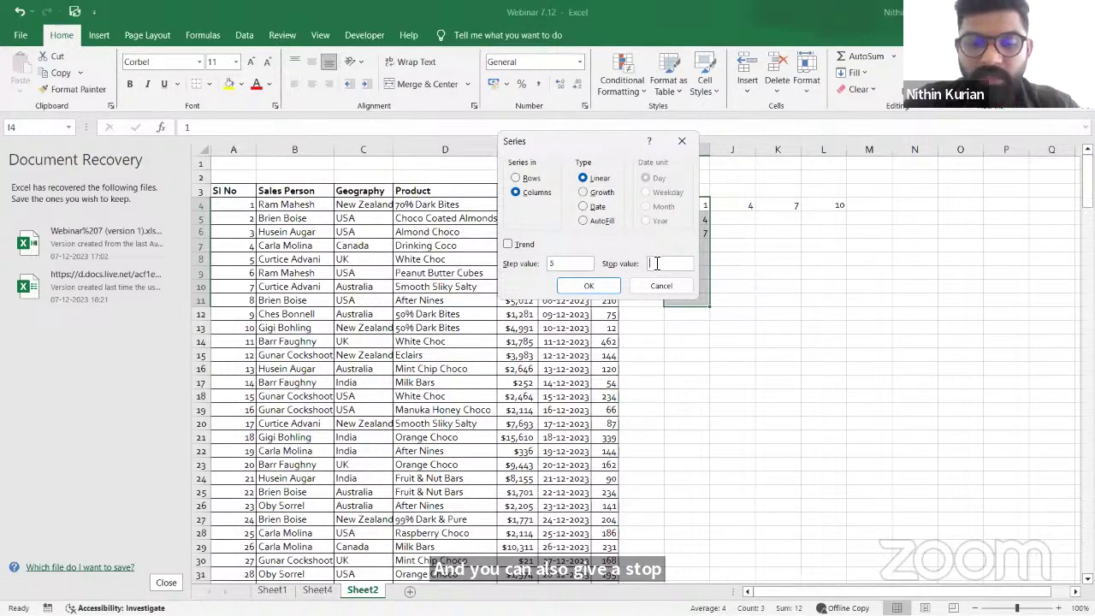
text(0)
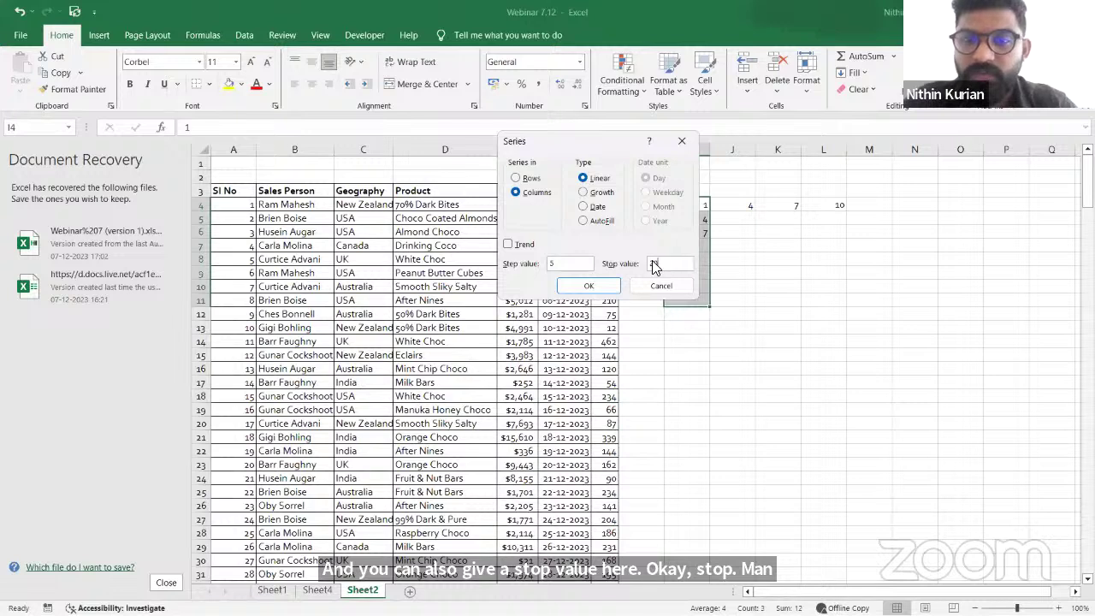
click(610, 285)
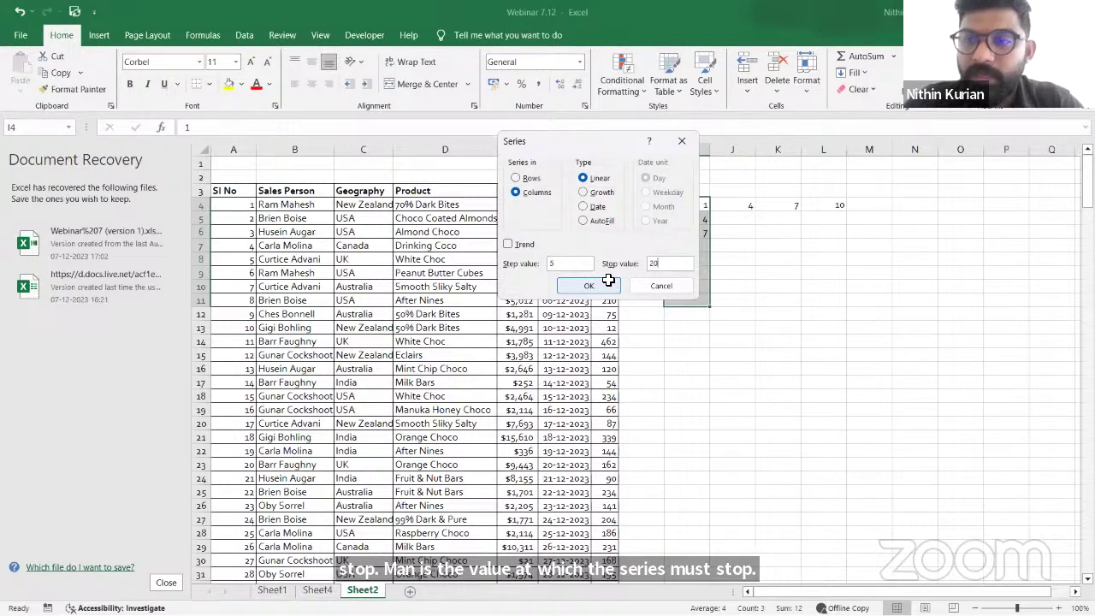
click(608, 283)
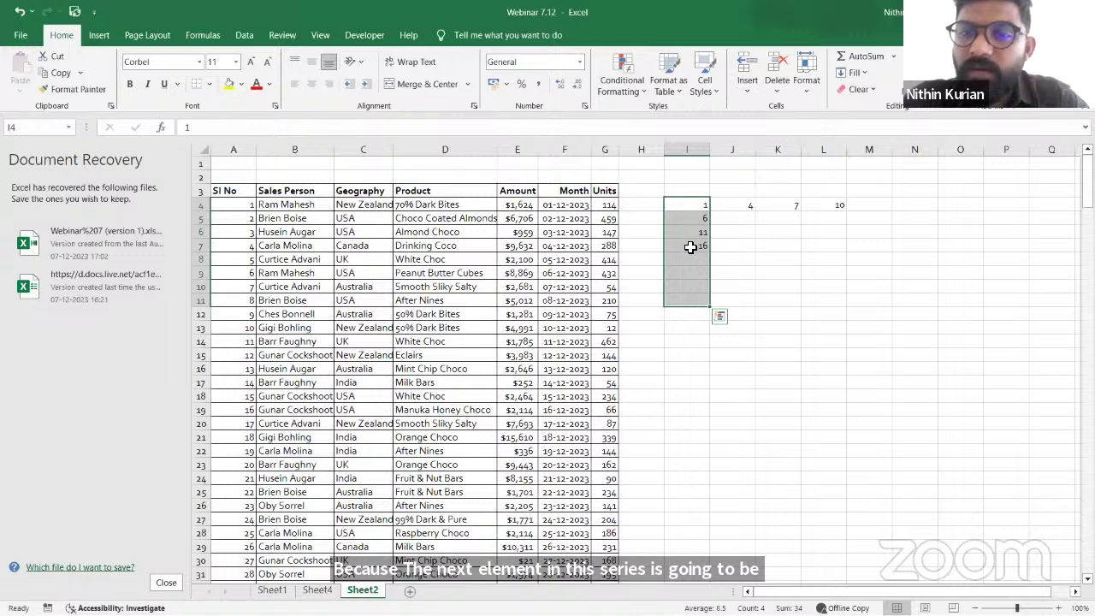
click(690, 246)
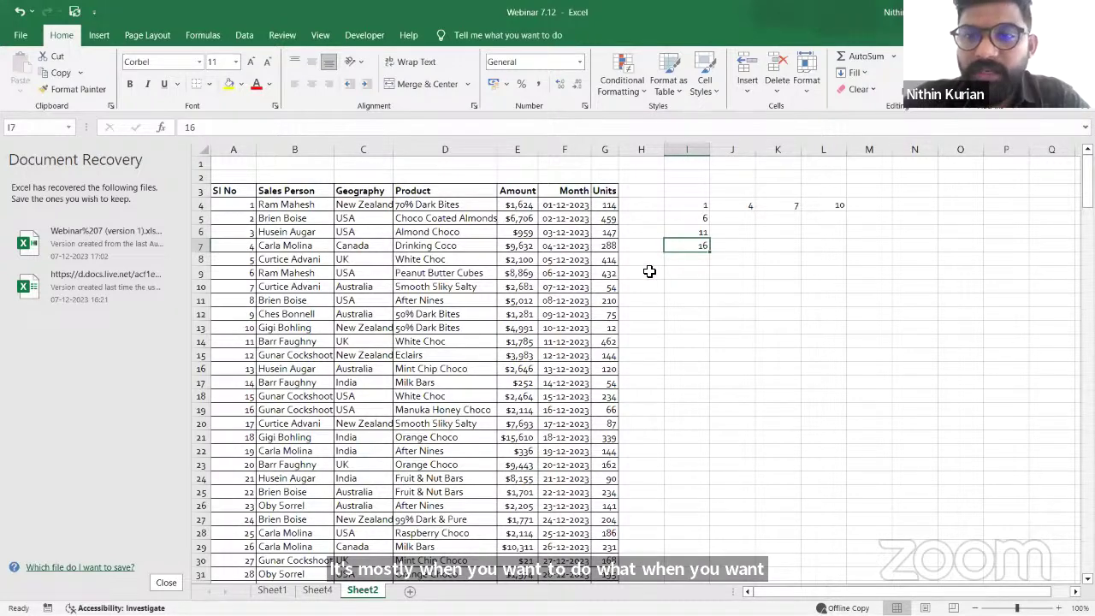
Clear the series values in cells I4 to L7 on Sheet2
click(272, 590)
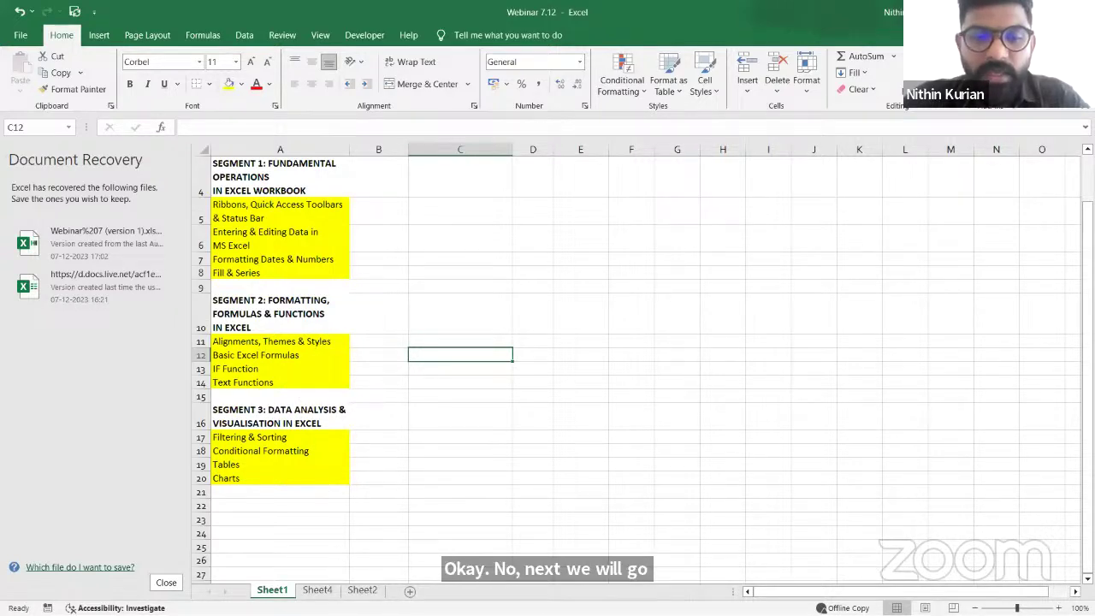
click(332, 591)
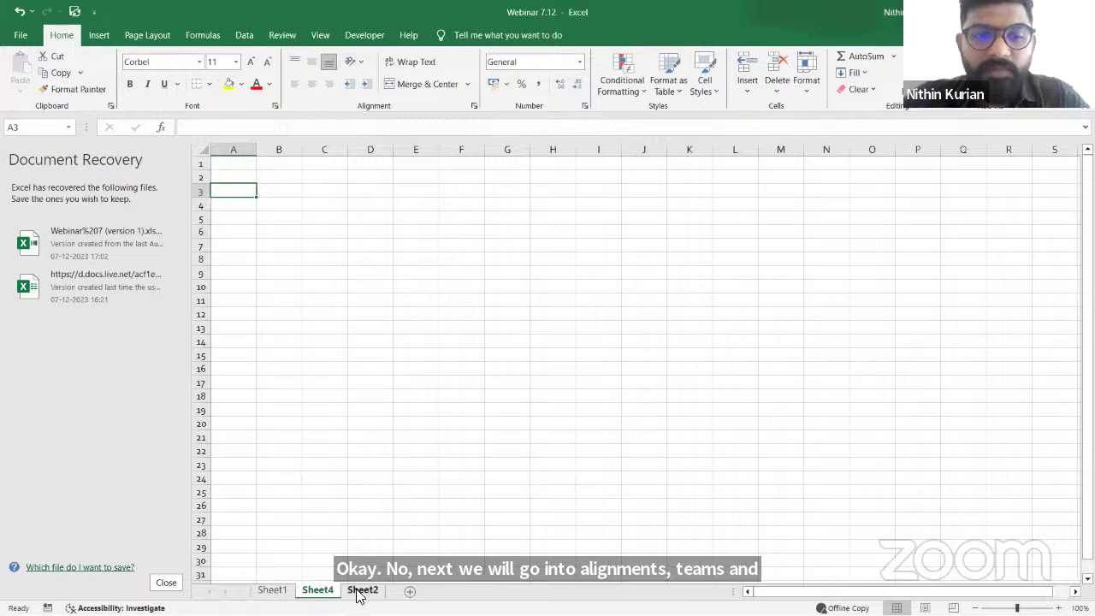
click(357, 591)
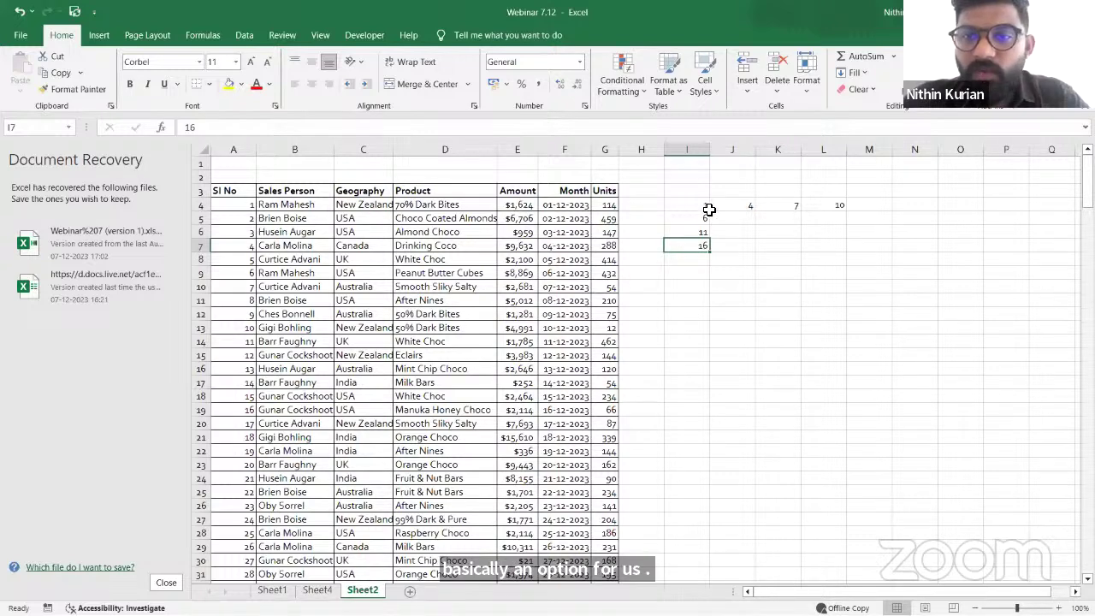
drag(704, 206, 831, 247)
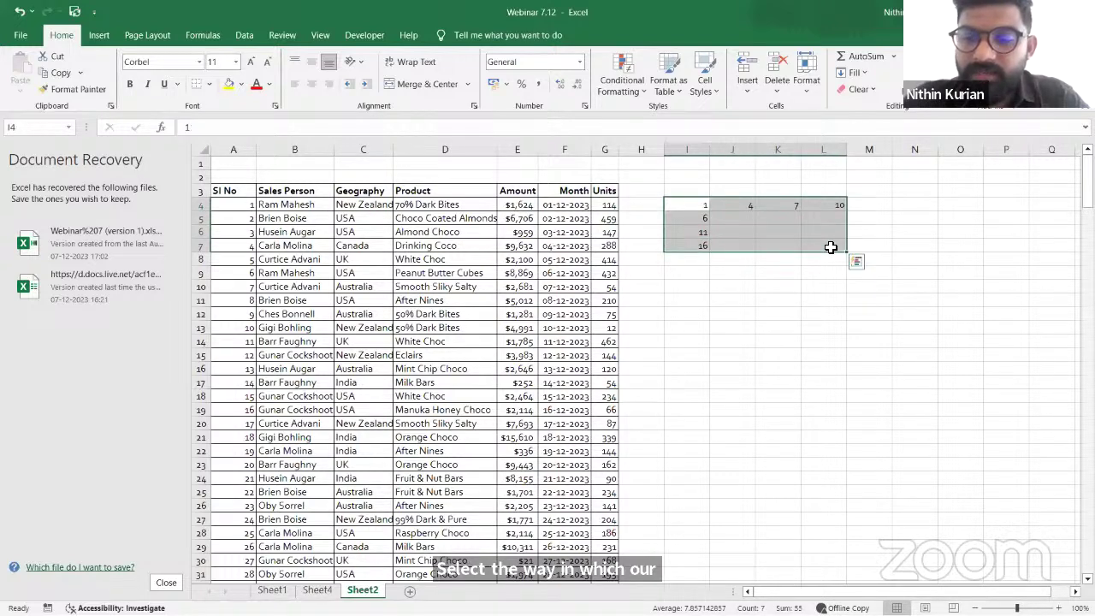
key(Delete)
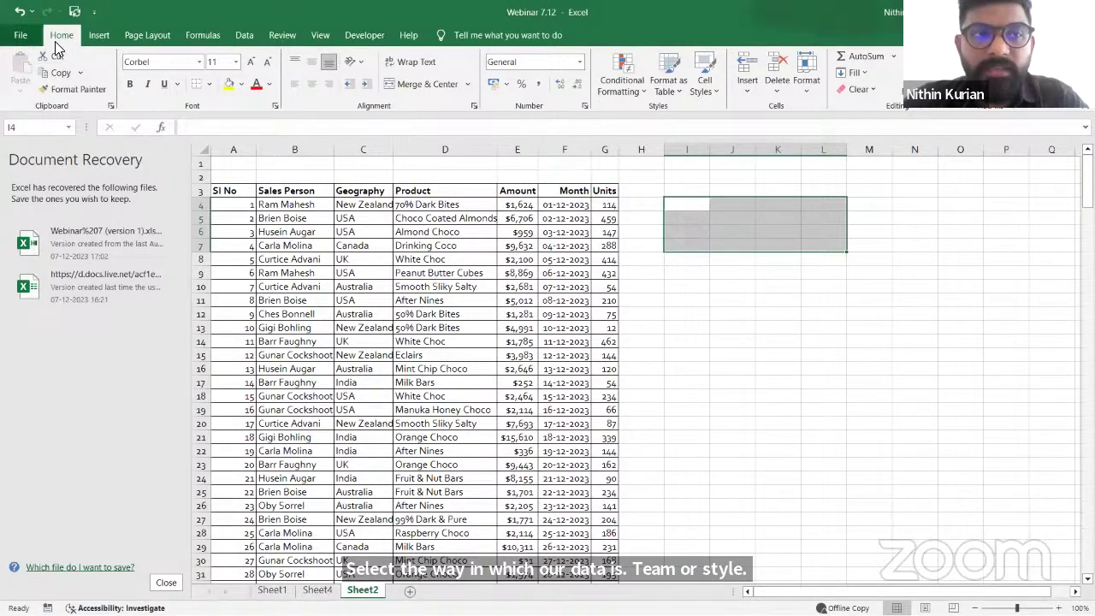
Examine the available workbook themes and the theme color, font and effect options without applying any
click(99, 36)
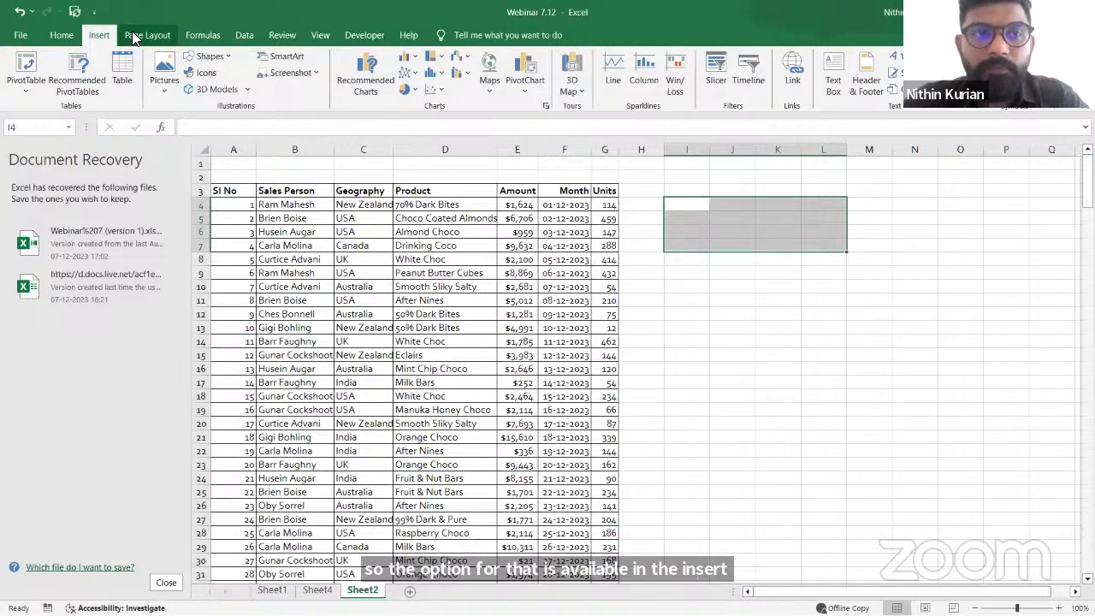
click(330, 272)
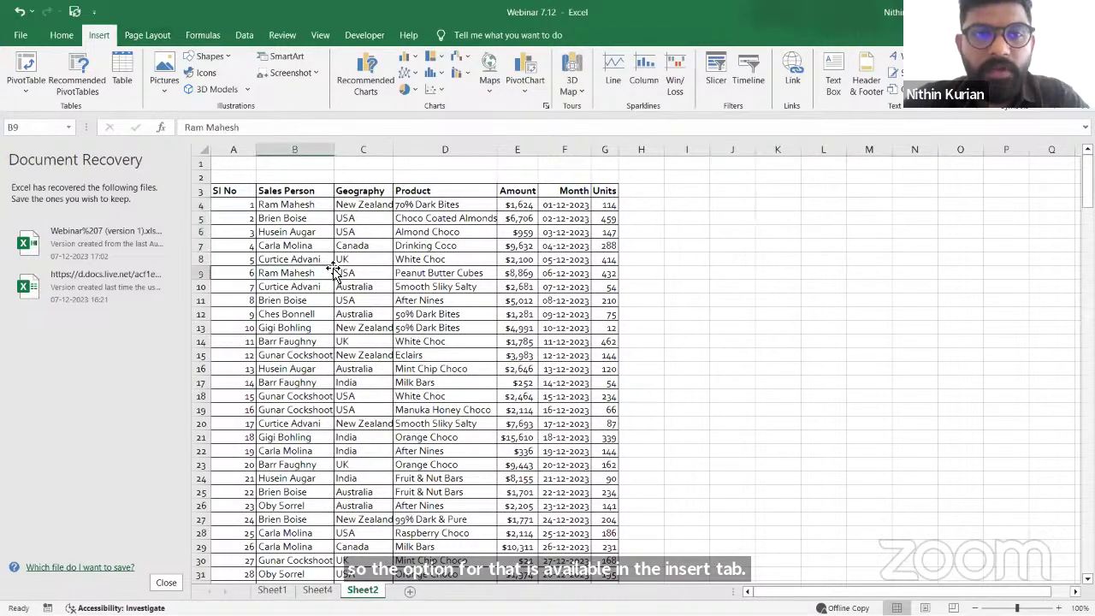
click(142, 36)
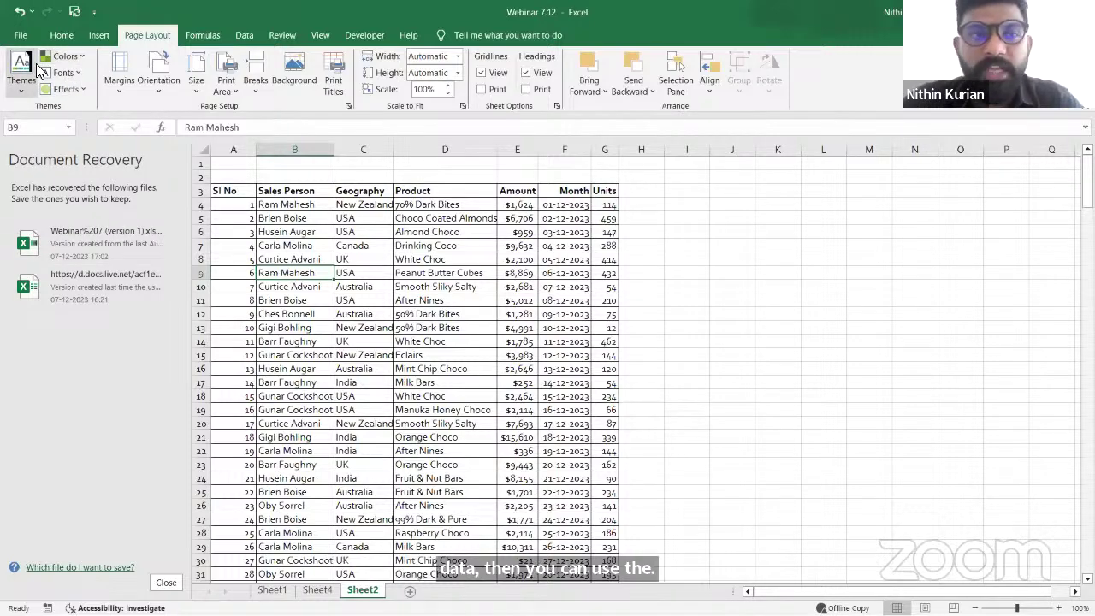
click(29, 92)
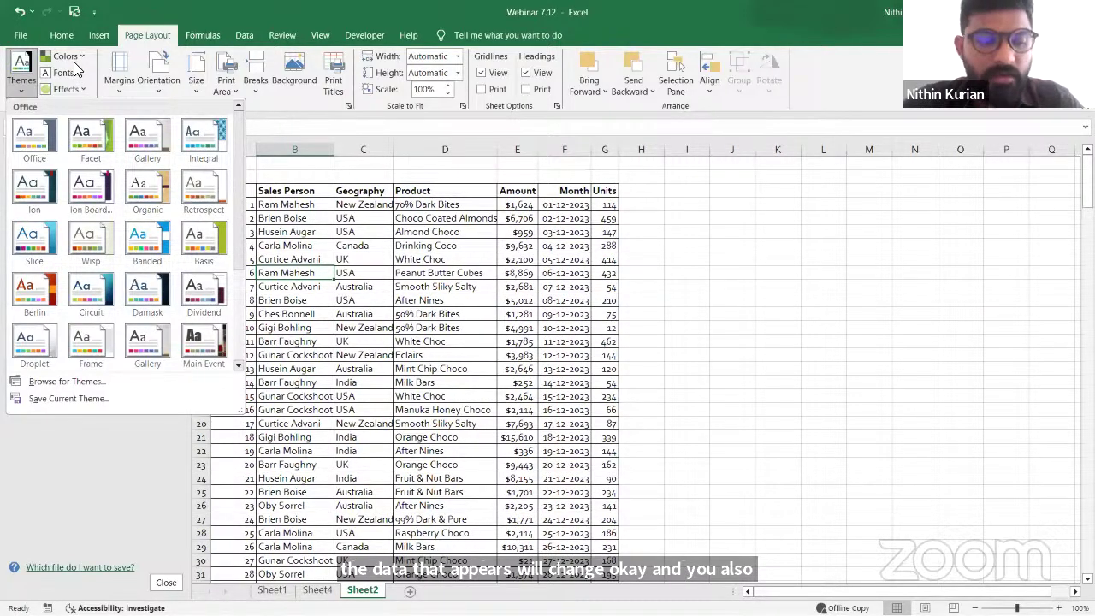
click(416, 267)
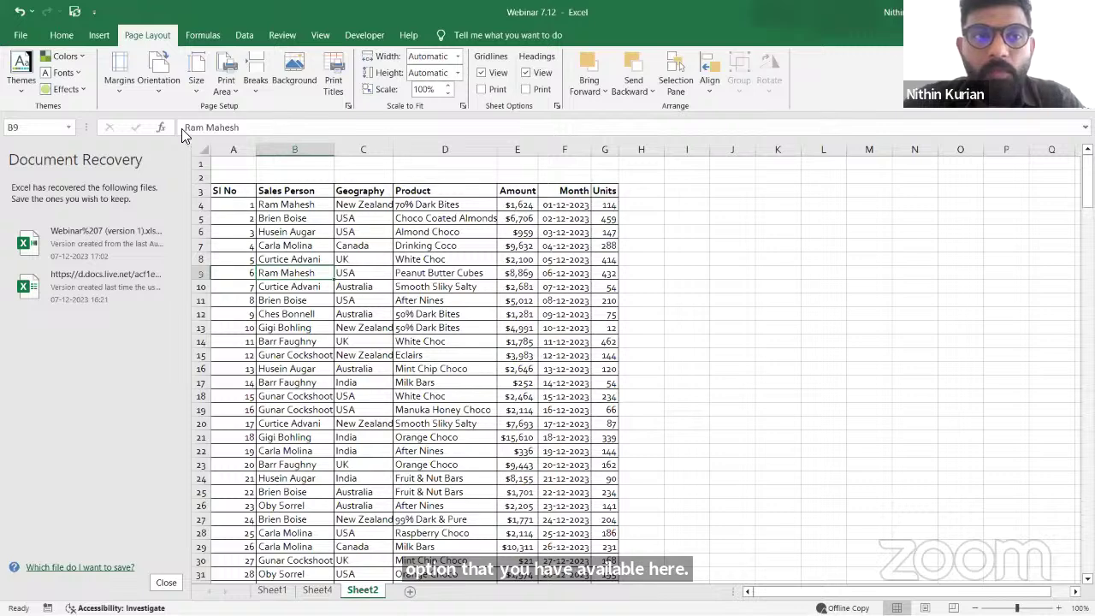
Convert the whole sales data range A3:G242 into a table with headers
click(98, 36)
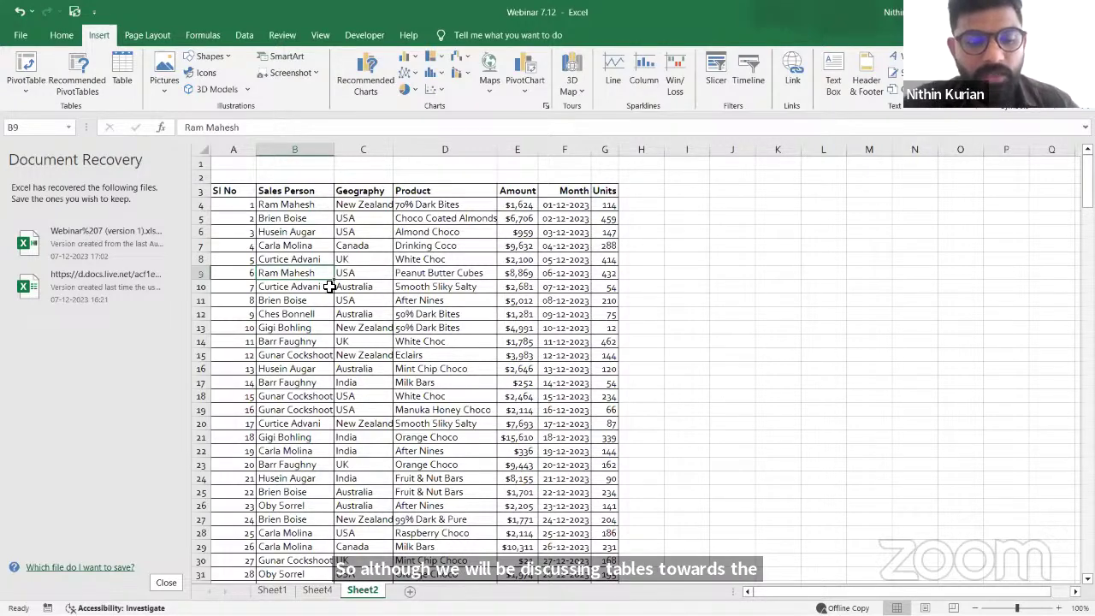
key(ctrl+a)
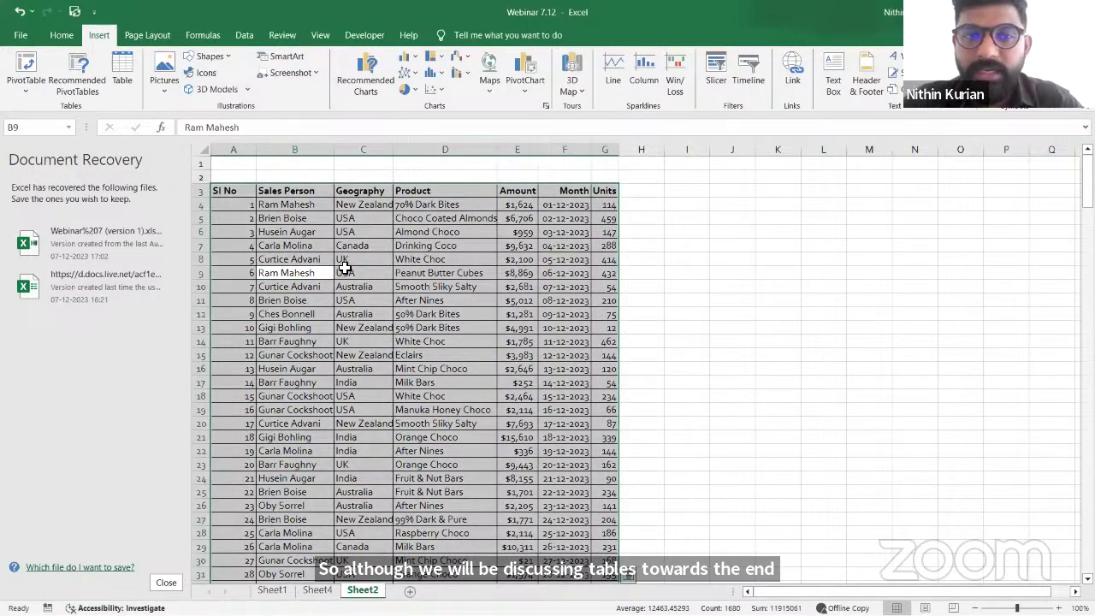
click(125, 73)
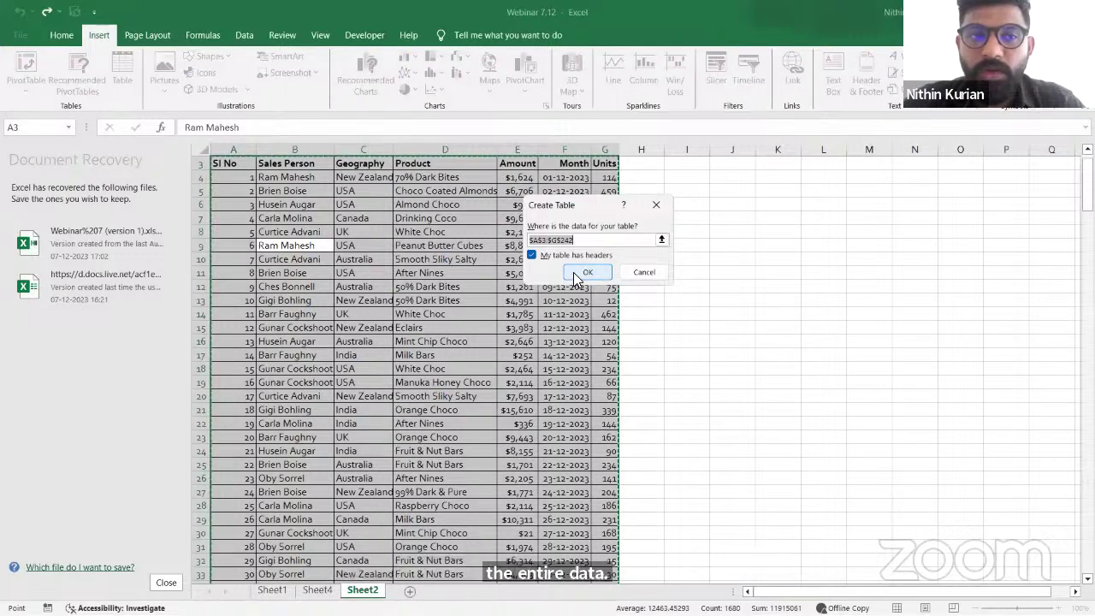
click(573, 272)
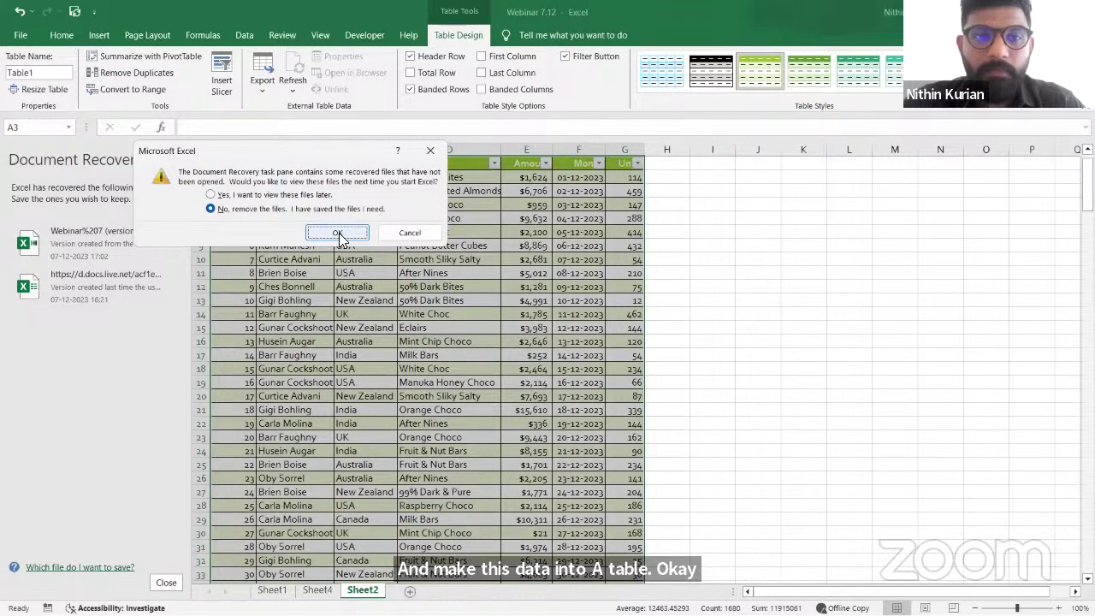
Close Document Recovery, choosing to remove the recovered files
click(339, 234)
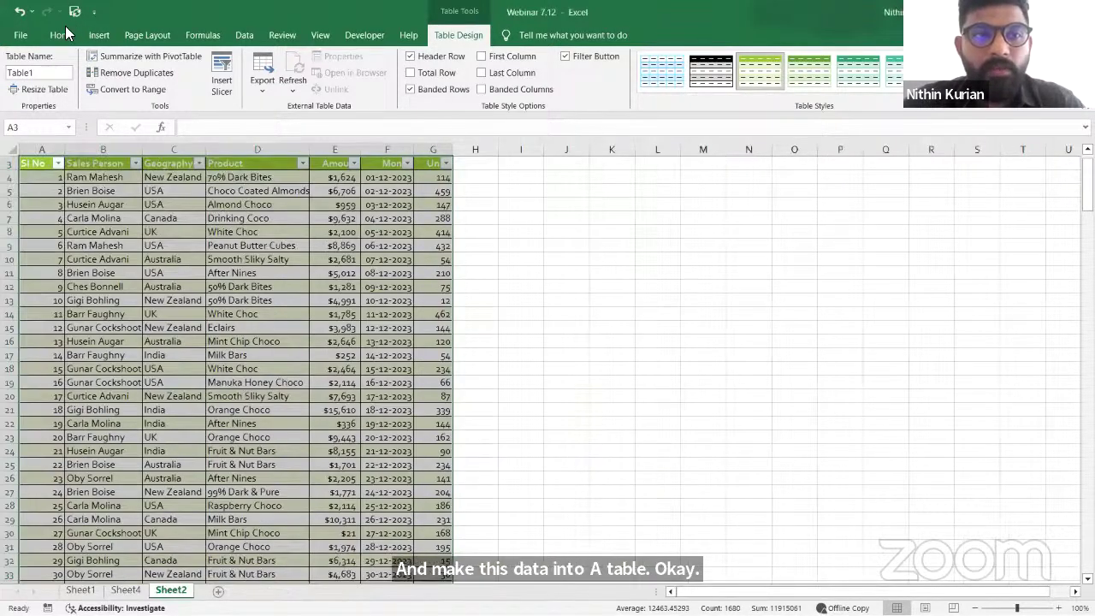
Preview workbook themes such as Banded on the sales table without applying one
click(135, 36)
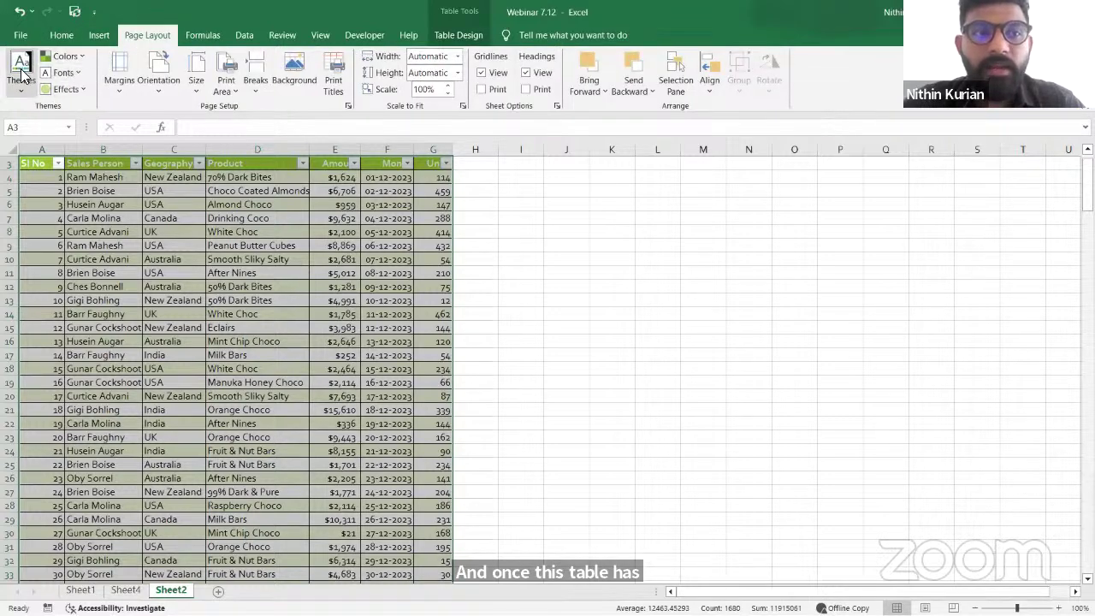
click(25, 93)
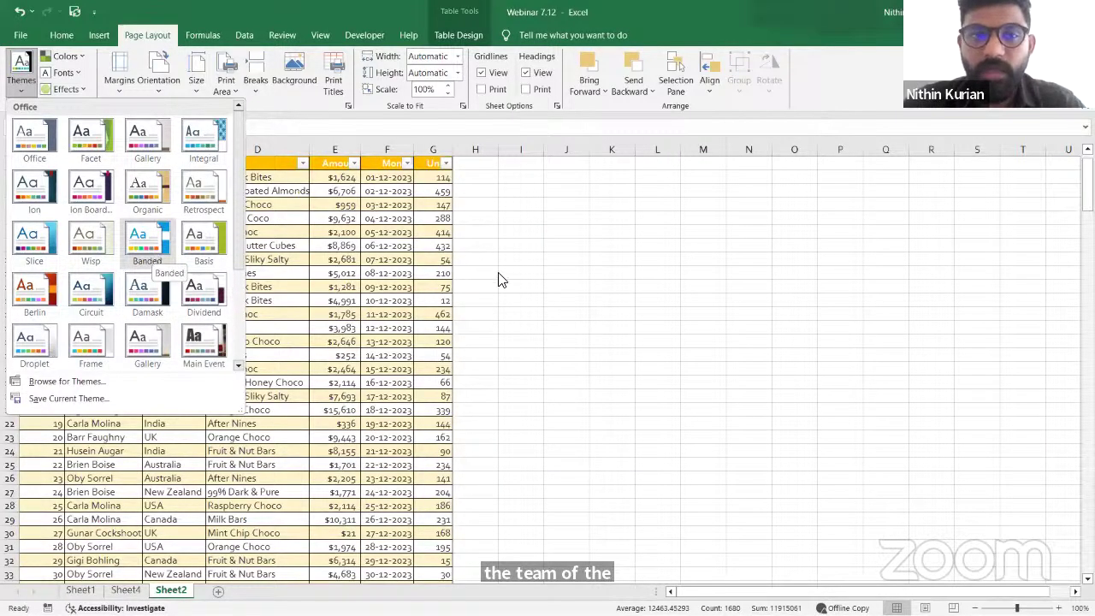
click(322, 226)
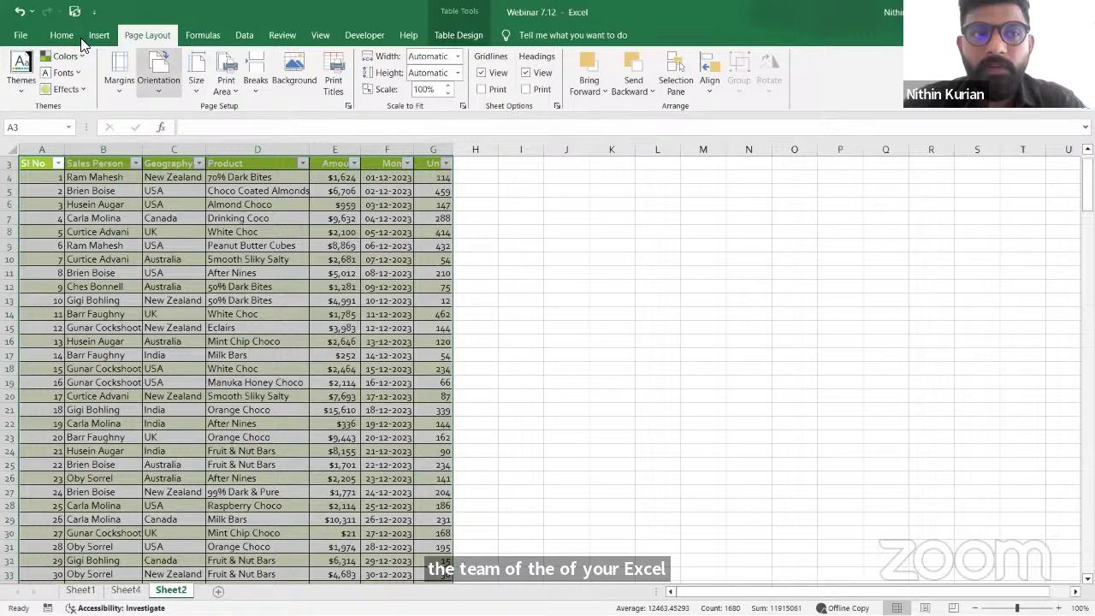
Undo the table conversion and the clearing of the series values, and redo only the clearing of cells I4 to L7
click(19, 12)
click(19, 12)
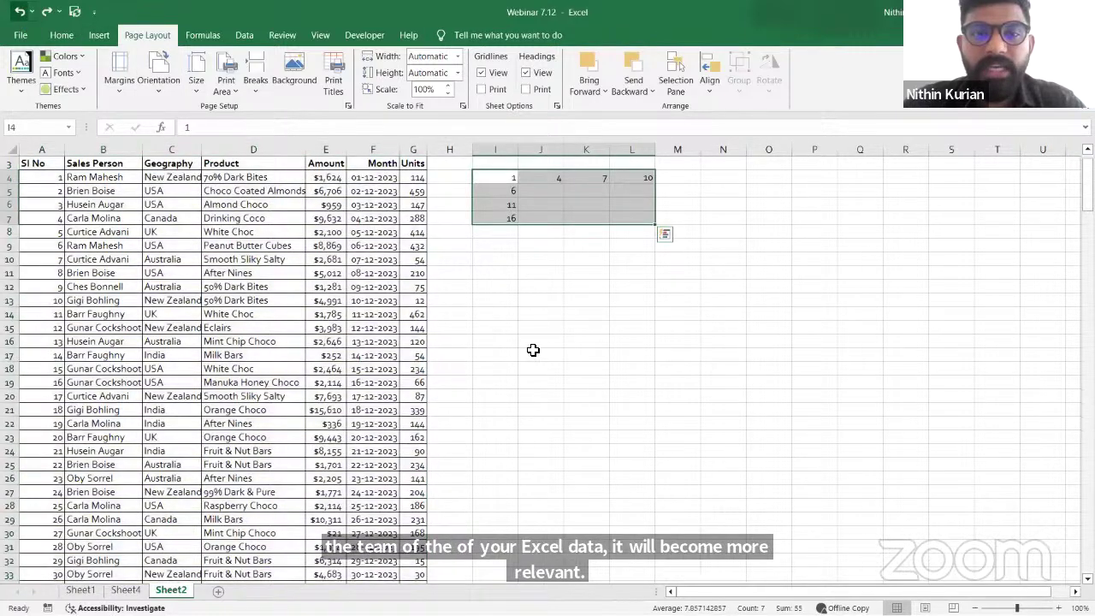
click(47, 12)
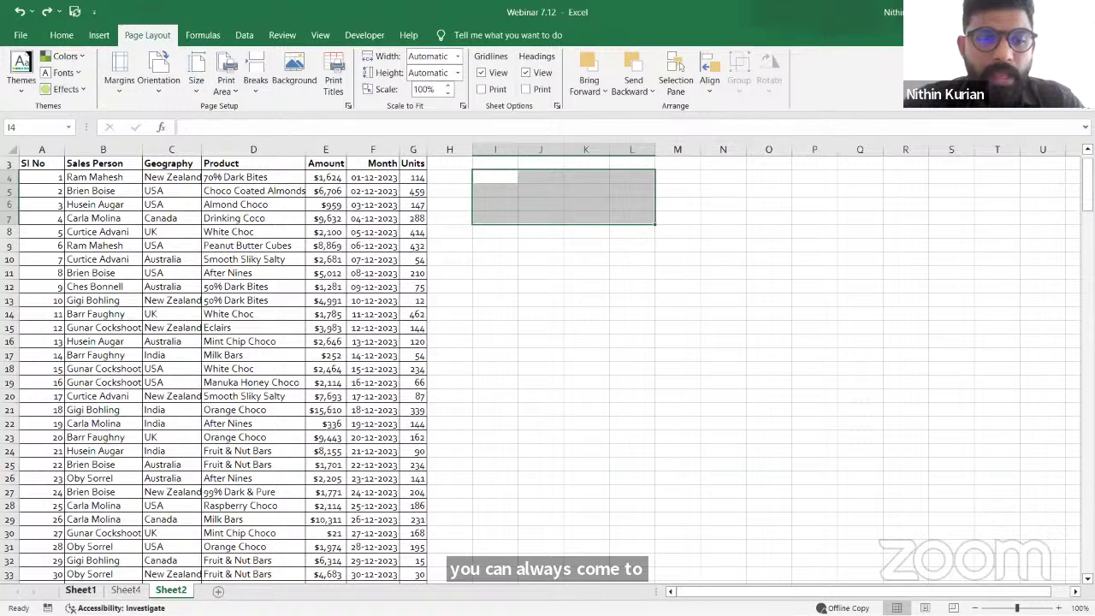
Check the topic outline on Sheet1 and widen the Geography column on Sheet2 to fit its longest entries
click(79, 590)
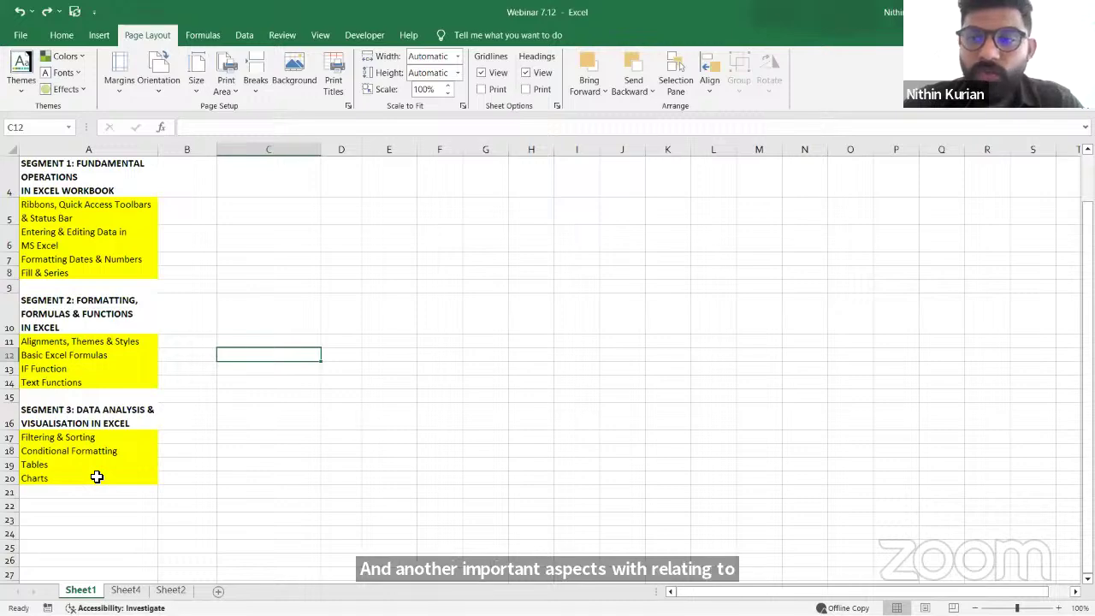
click(130, 590)
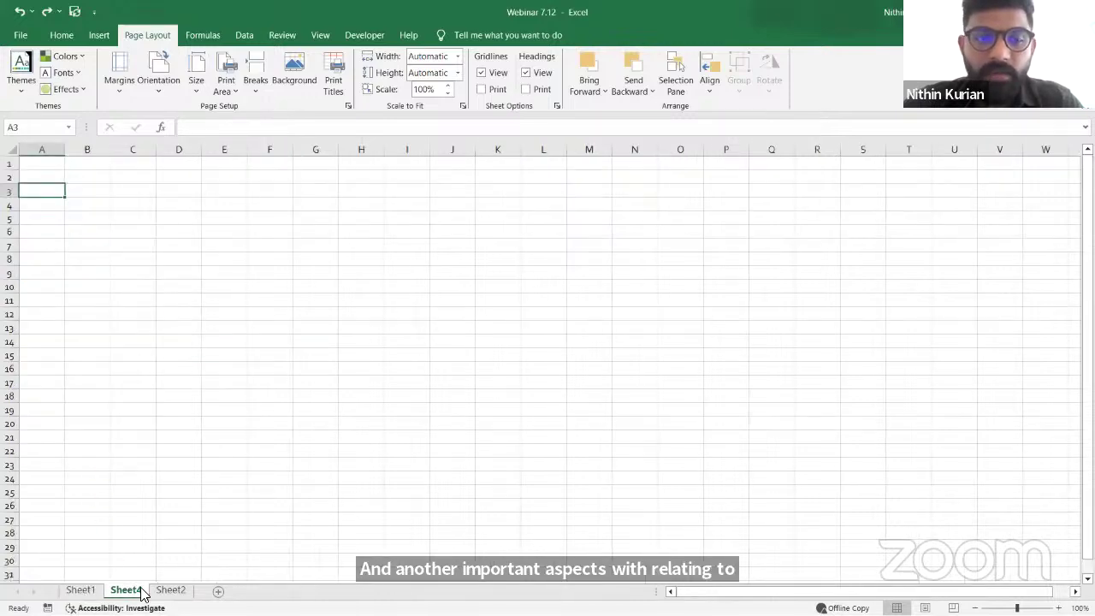
click(170, 590)
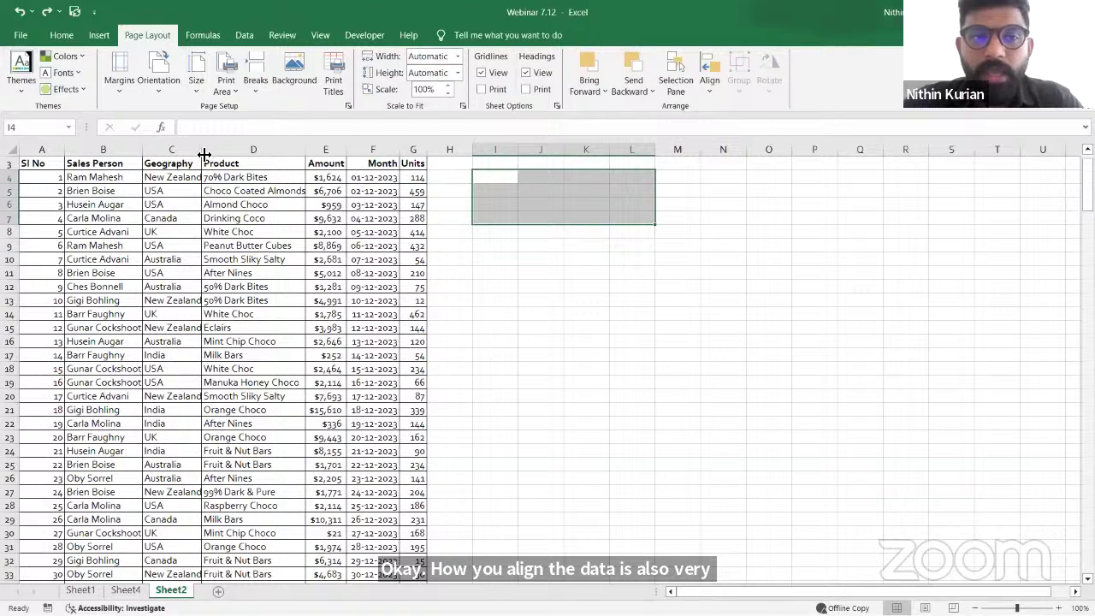
drag(204, 153, 223, 152)
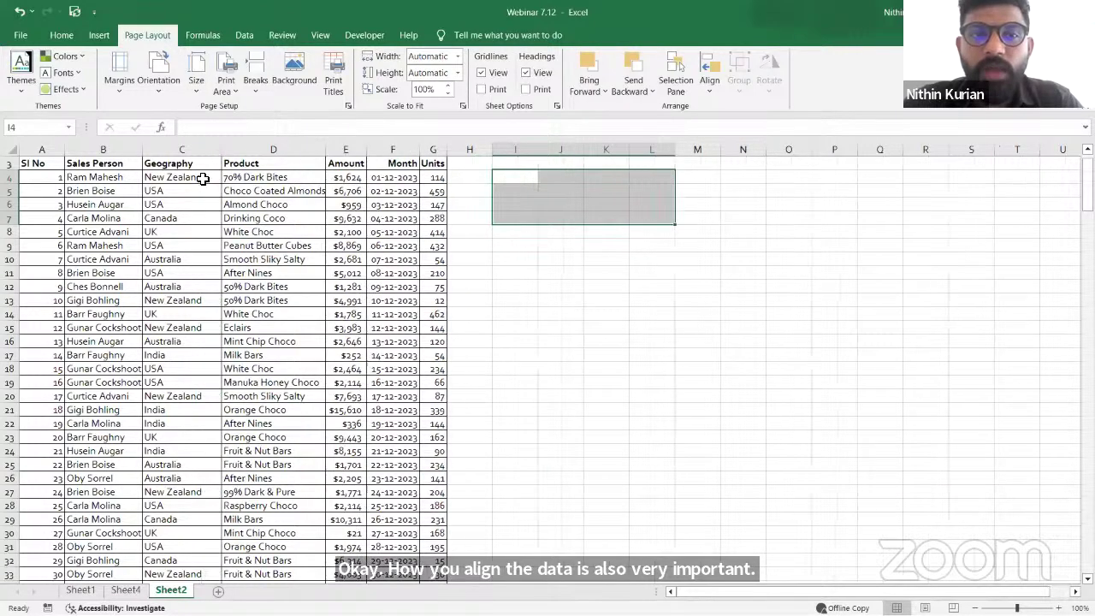
Try right alignment on the whole Sales Person column and set its horizontal alignment to center
click(62, 35)
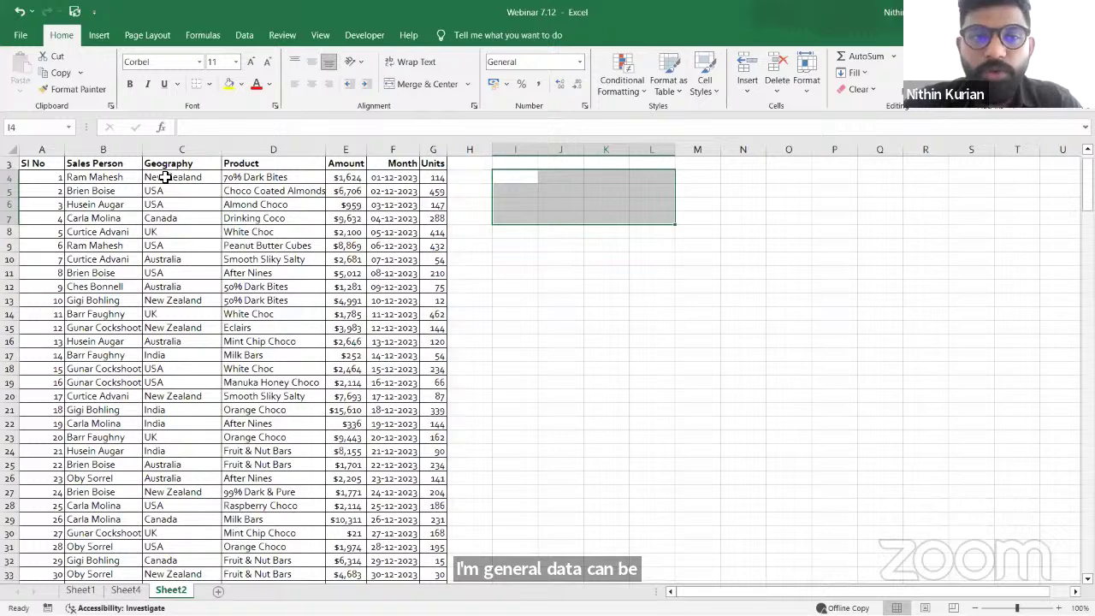
click(100, 151)
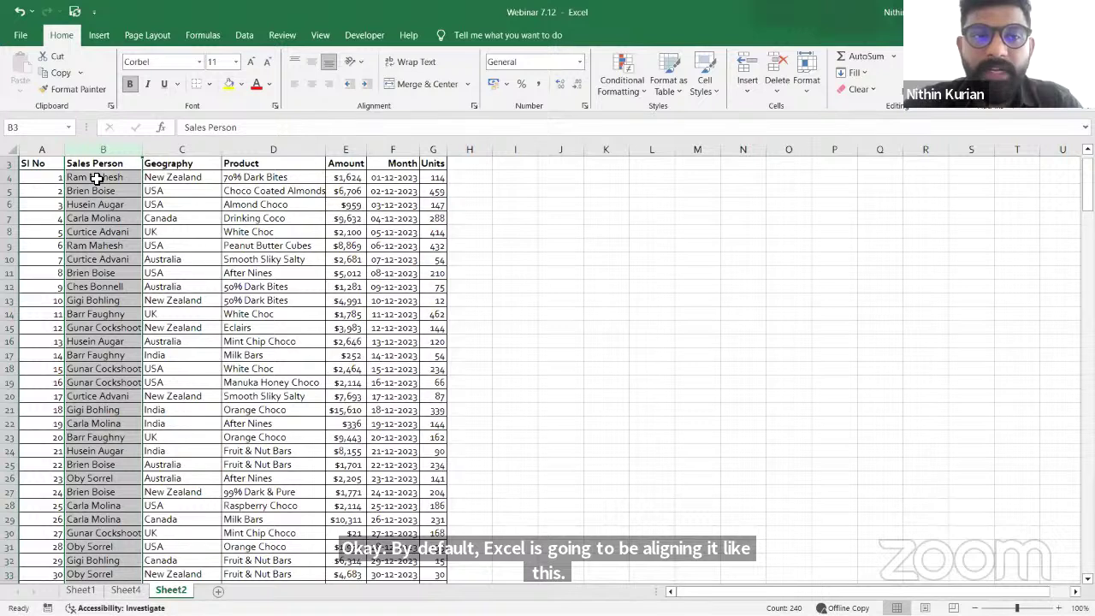
click(327, 91)
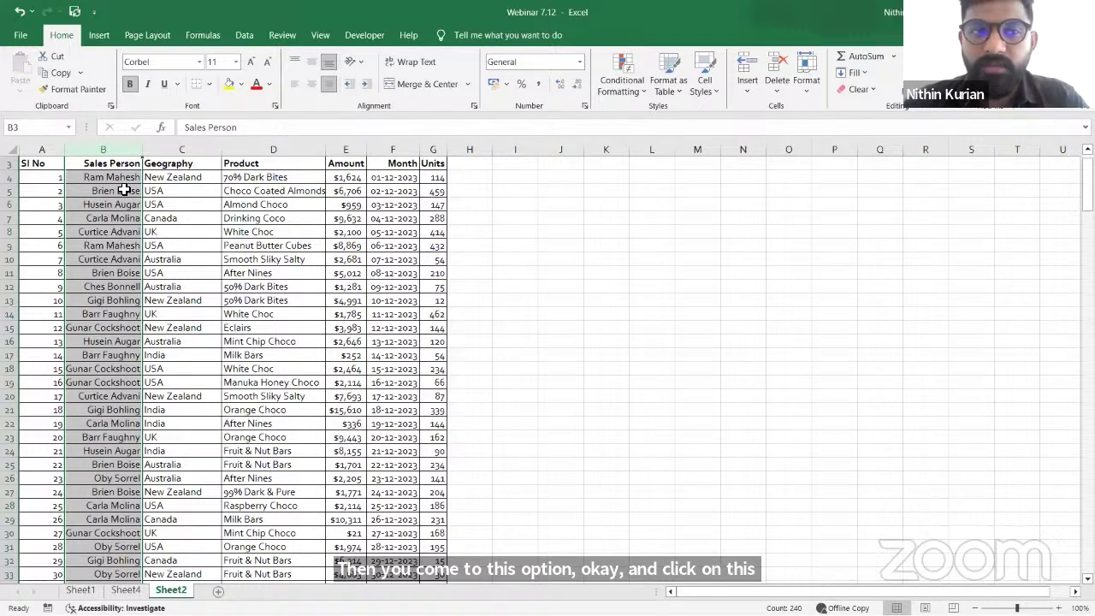
click(305, 89)
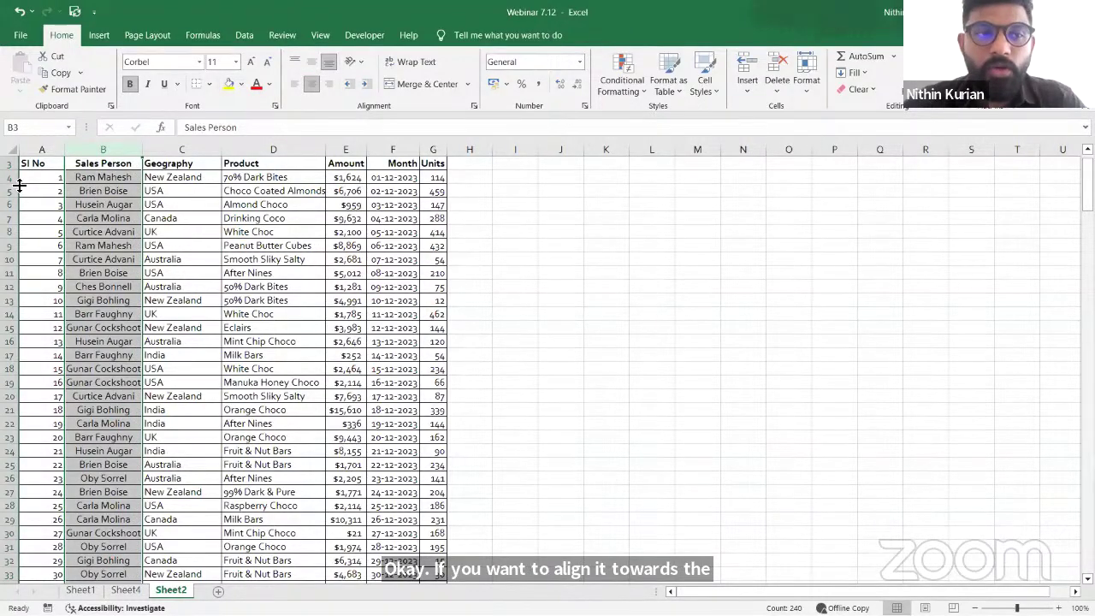
Increase the height of row 4, try middle alignment on the Sales Person column and set it to top alignment
drag(19, 184, 17, 218)
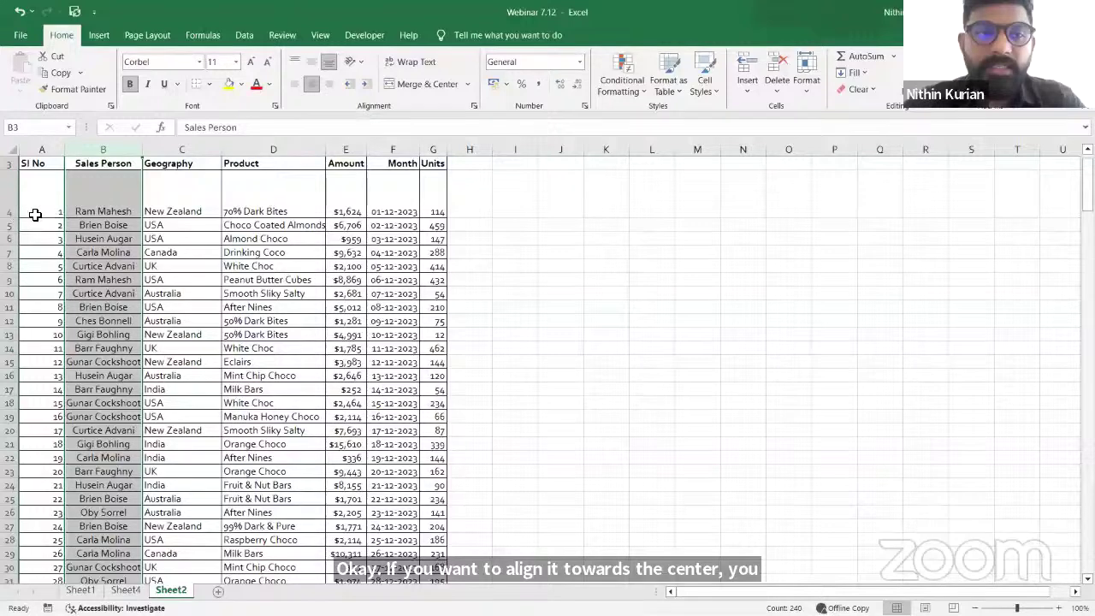
click(313, 67)
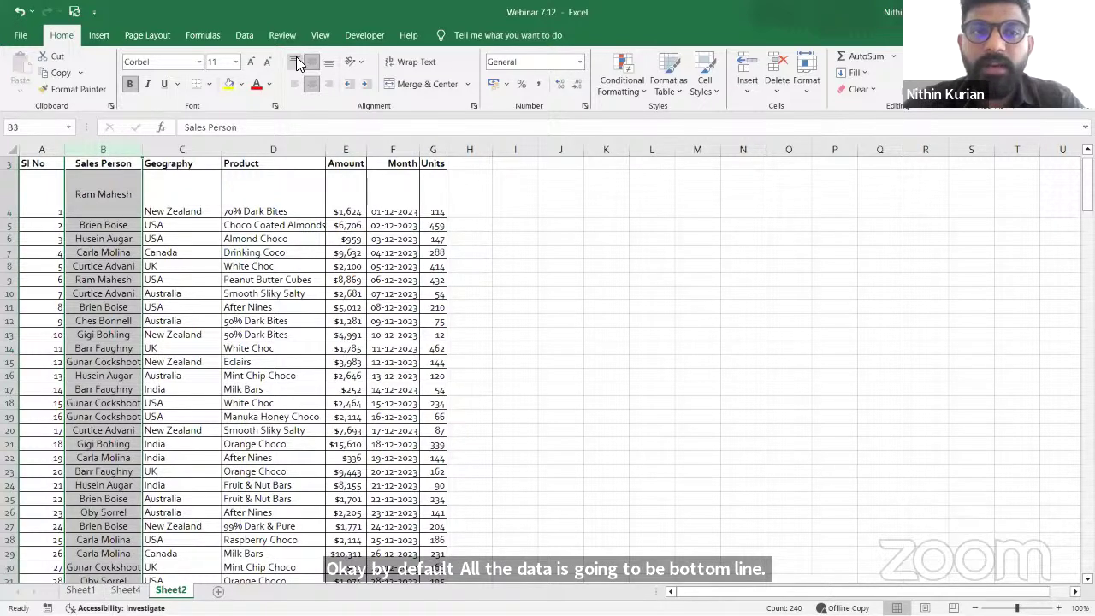
click(296, 56)
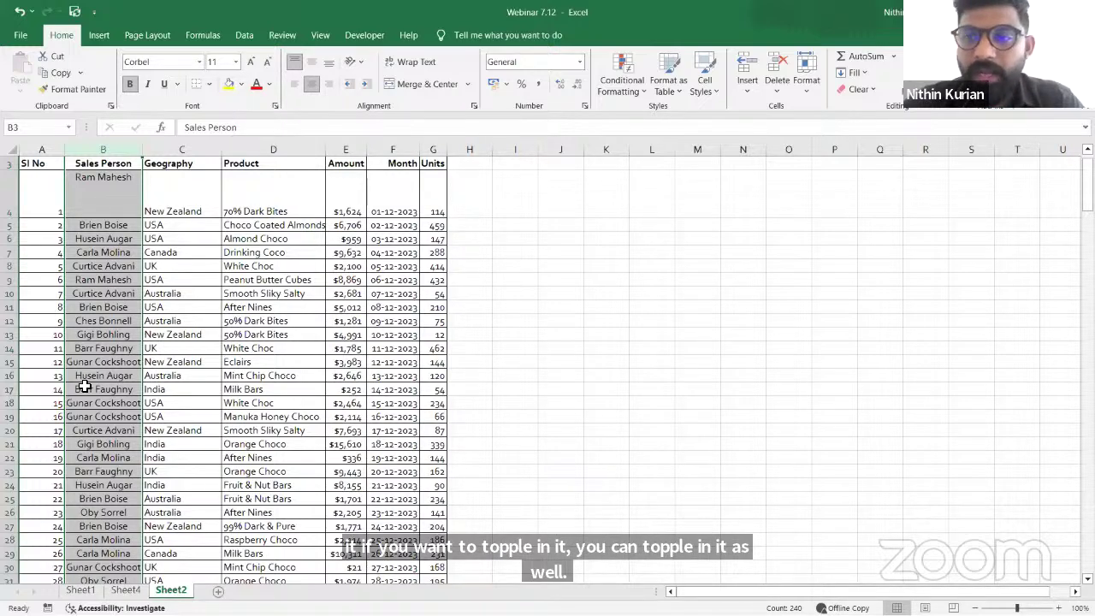
Review the topic outline on Sheet1 and return to the sales data on Sheet2
click(81, 589)
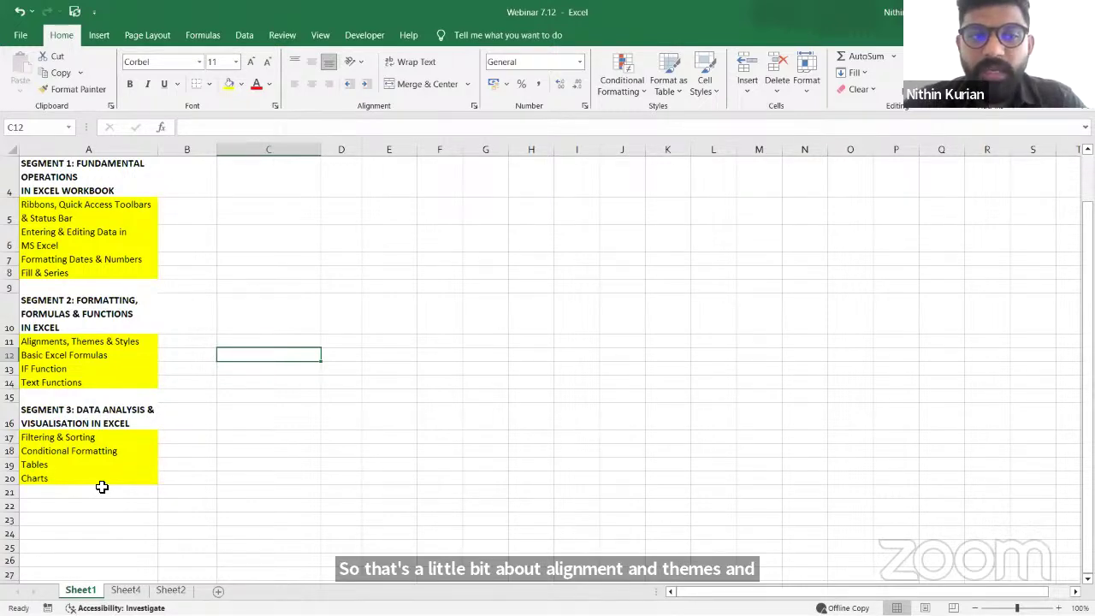
click(125, 589)
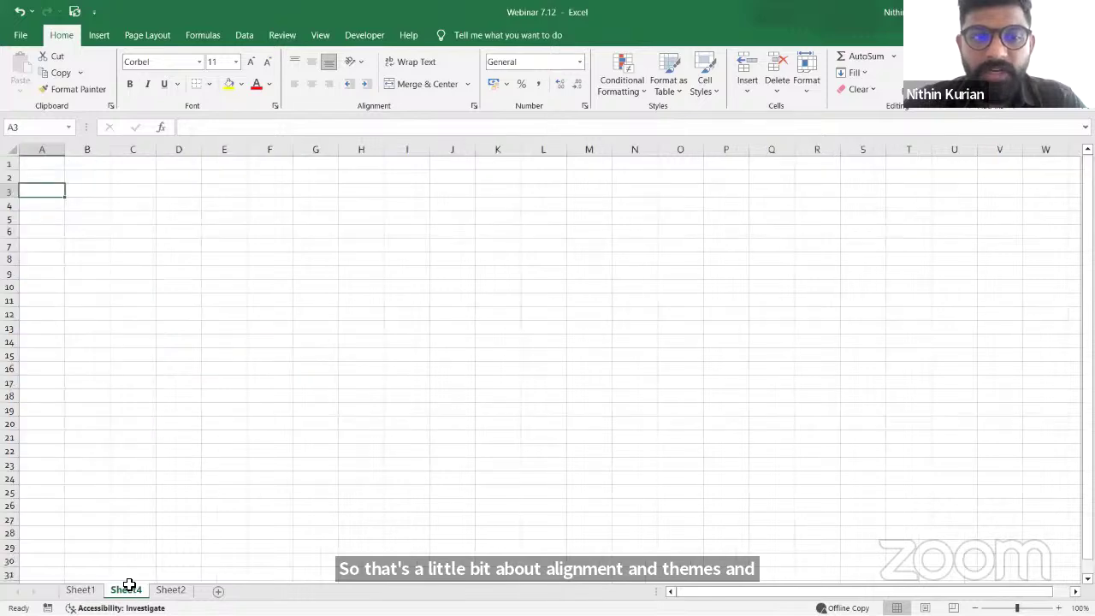
click(170, 590)
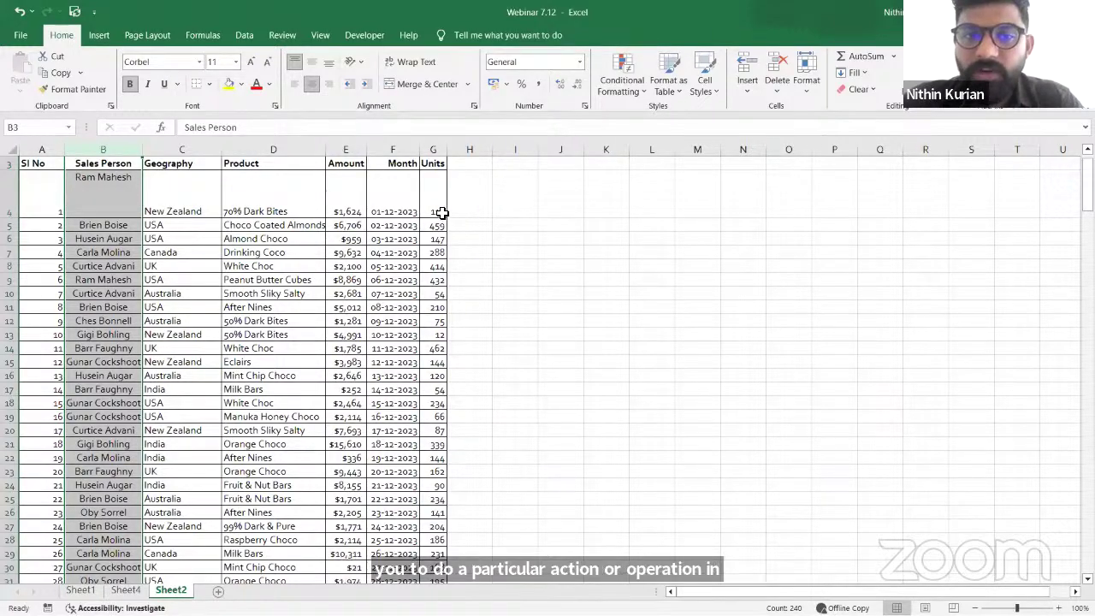
Add the first two Units values with the formula =(G4+G5) in cell H4, inspect the formula and clear the cell
drag(437, 212, 445, 227)
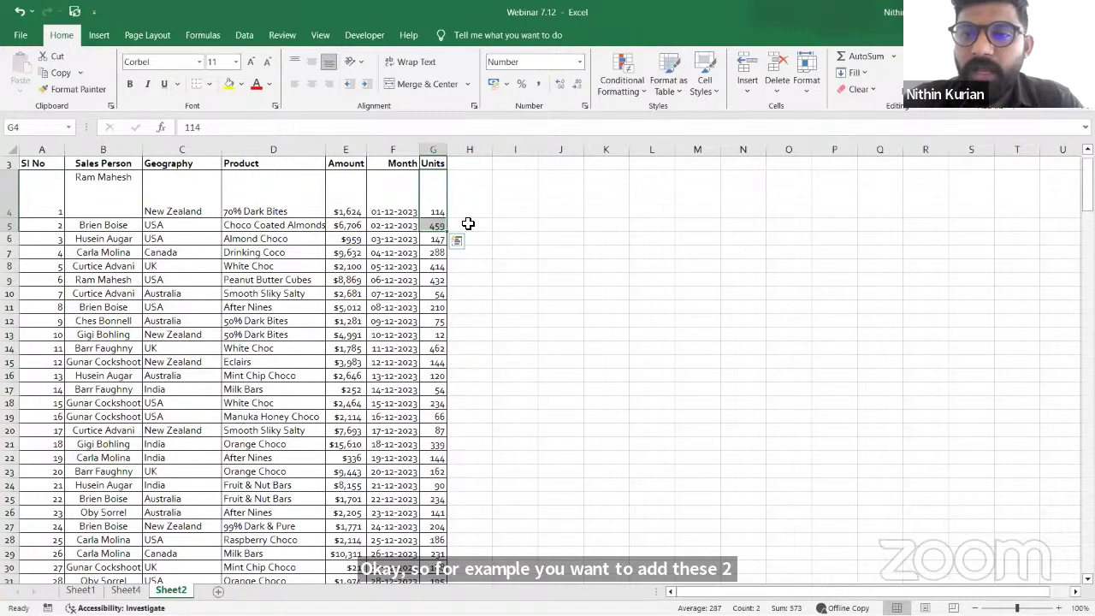
click(476, 214)
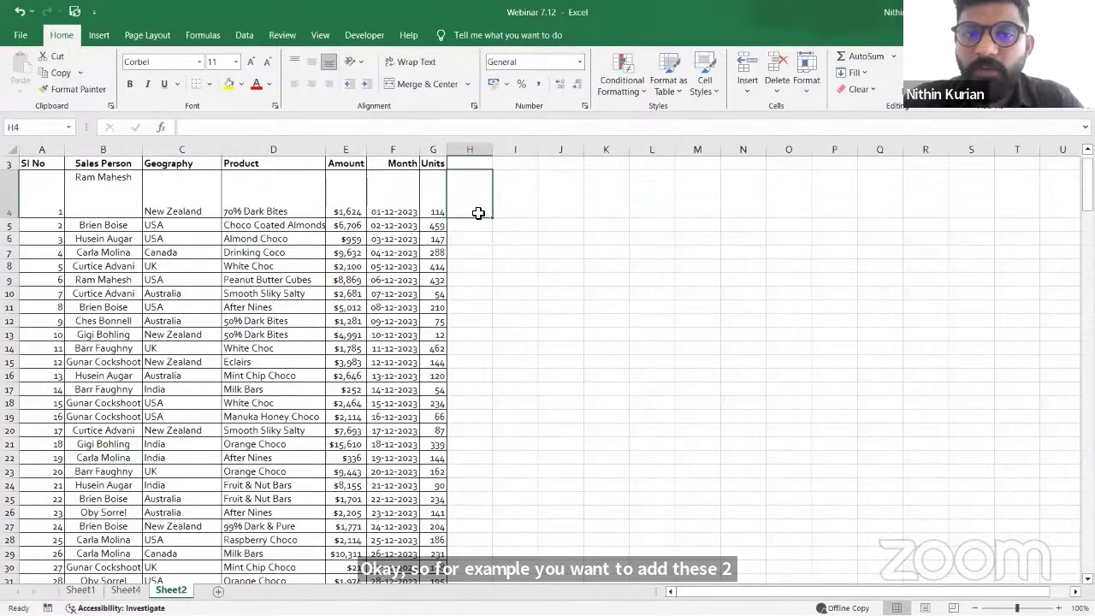
text(+)
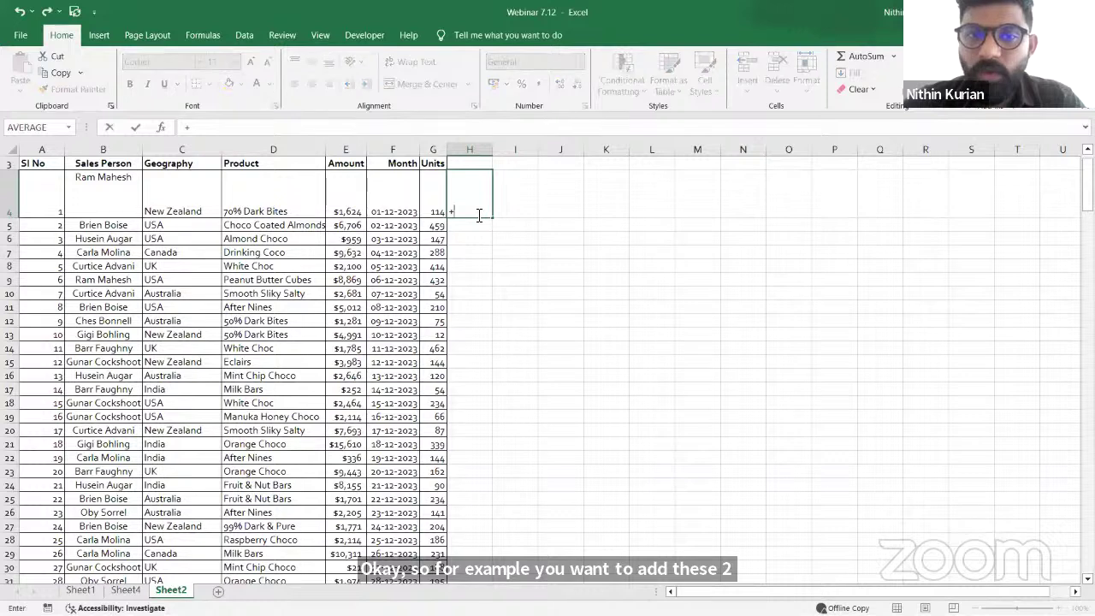
key(BackSpace)
text(=()
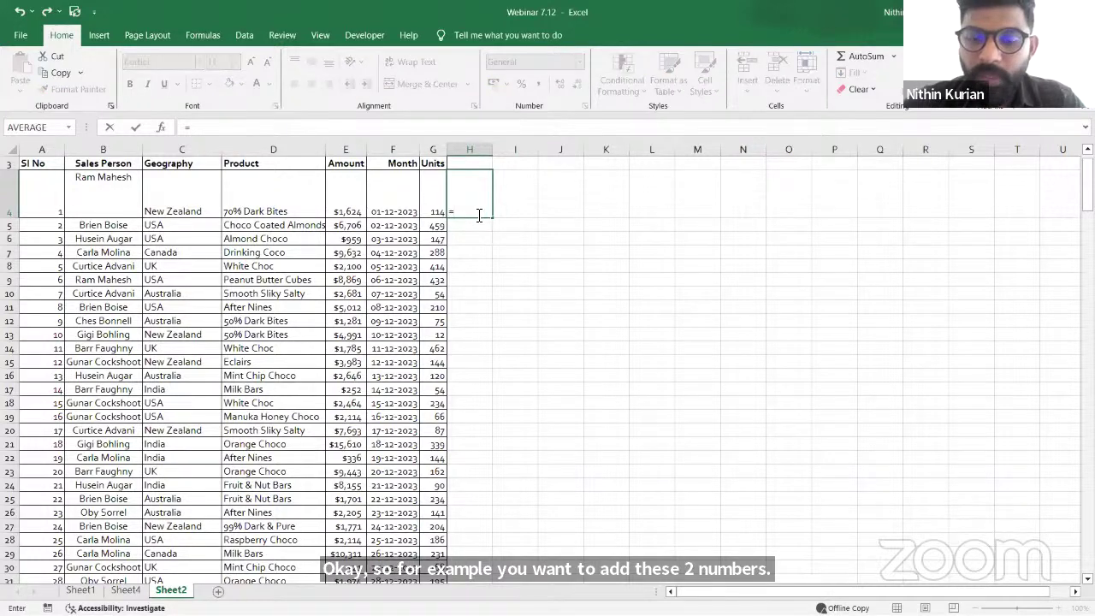
click(436, 206)
text(+)
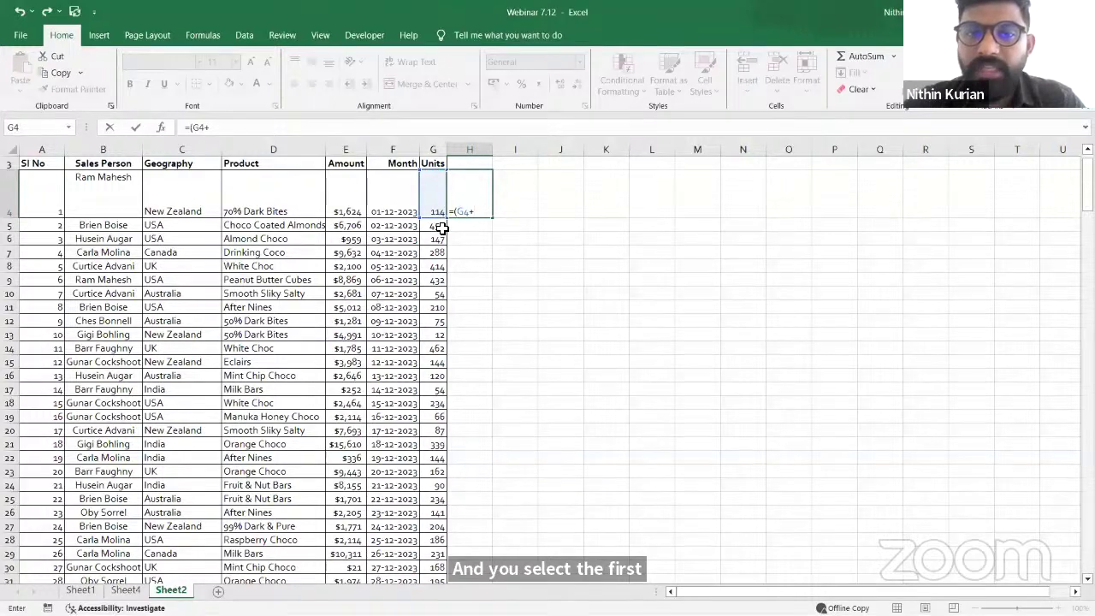
click(439, 227)
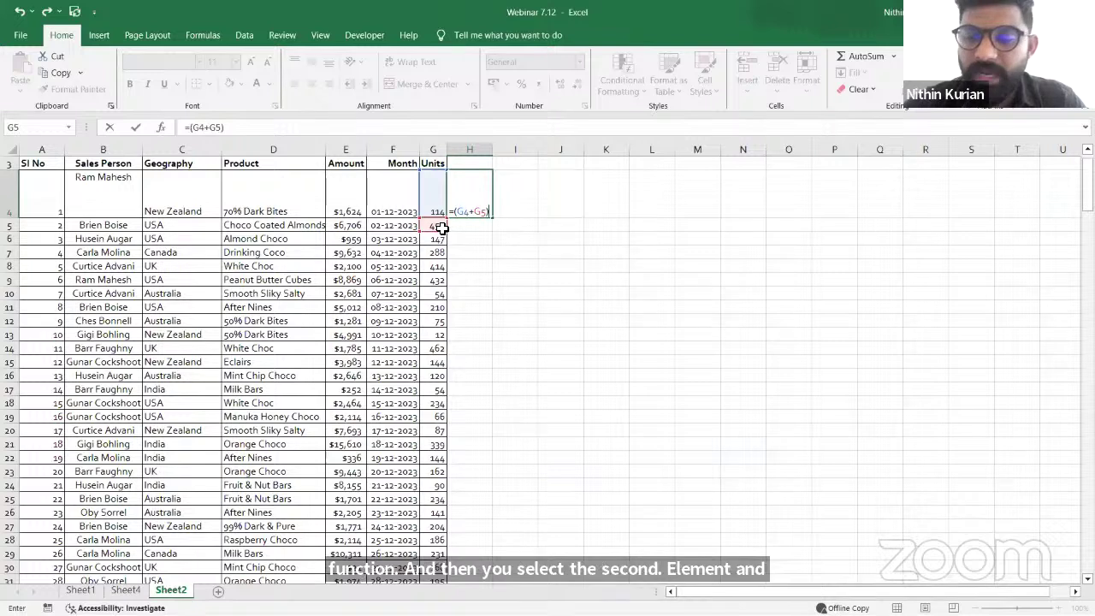
key(Return)
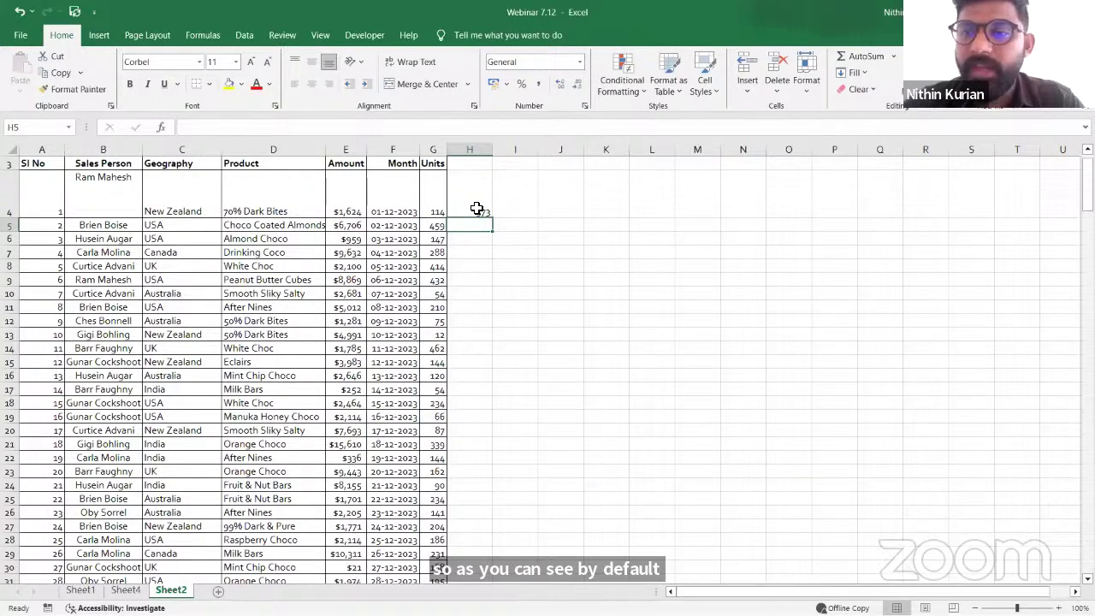
click(476, 209)
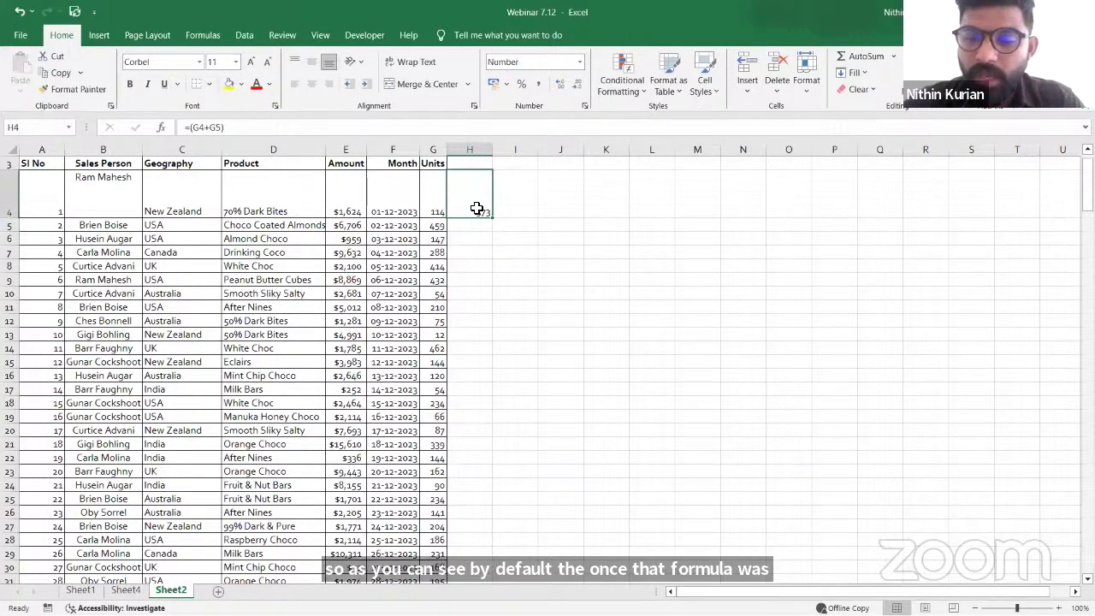
key(Delete)
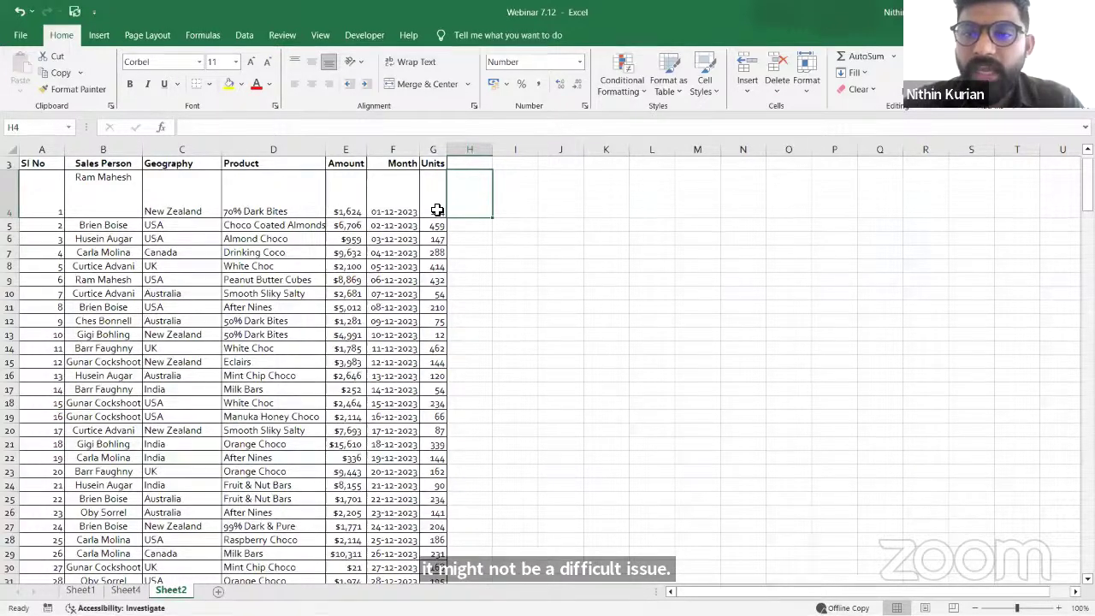
drag(436, 210, 435, 444)
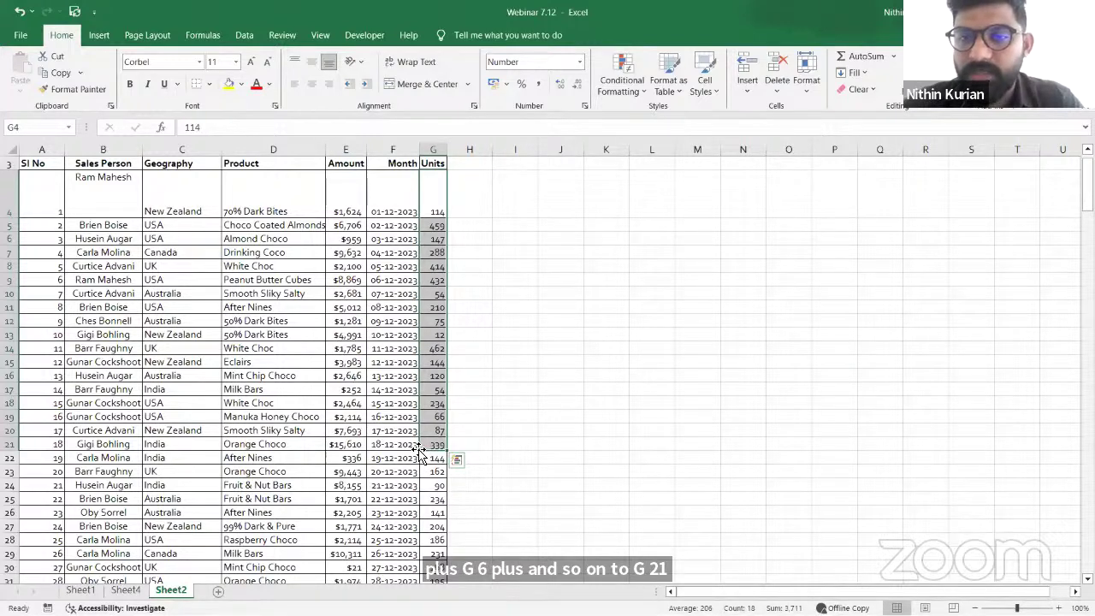
click(480, 215)
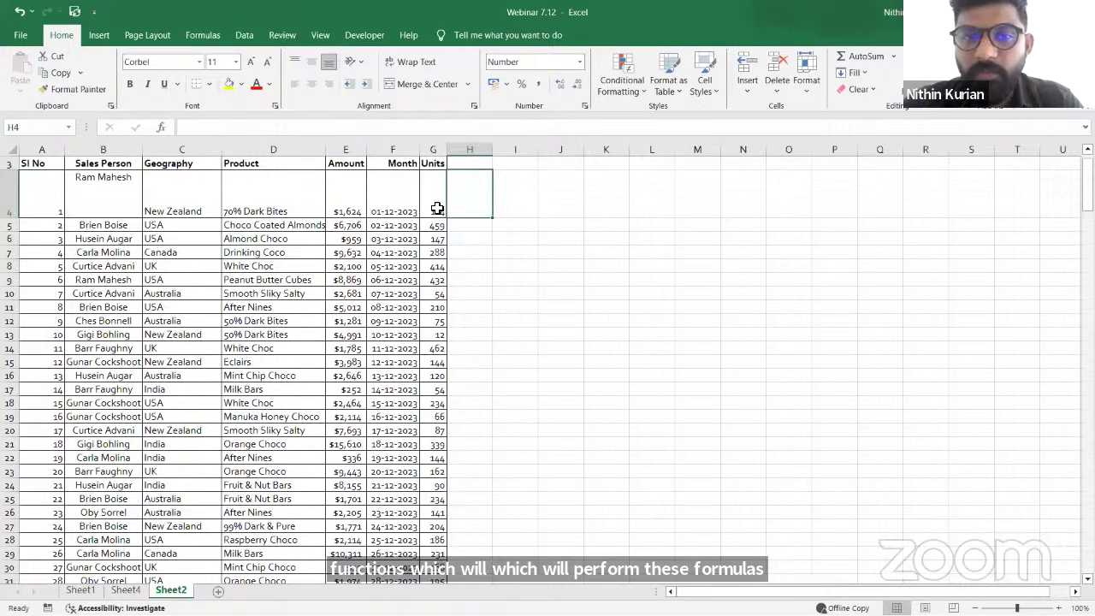
drag(436, 206, 431, 415)
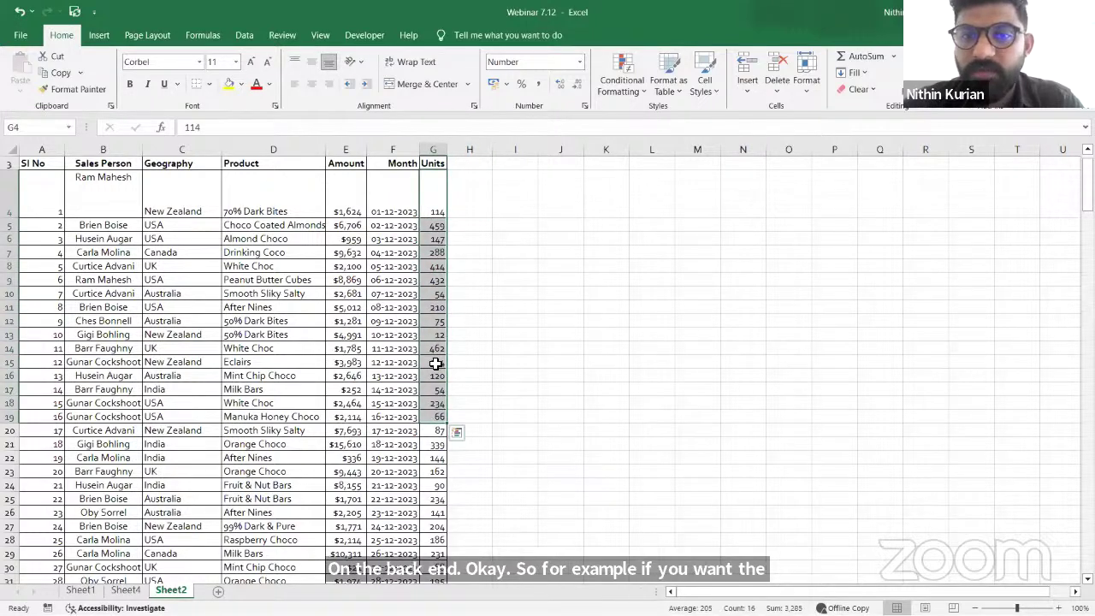
Total the Units values in cell H4 with the formula =SUM(G4:G15), inspect the formula and clear the cell
click(473, 215)
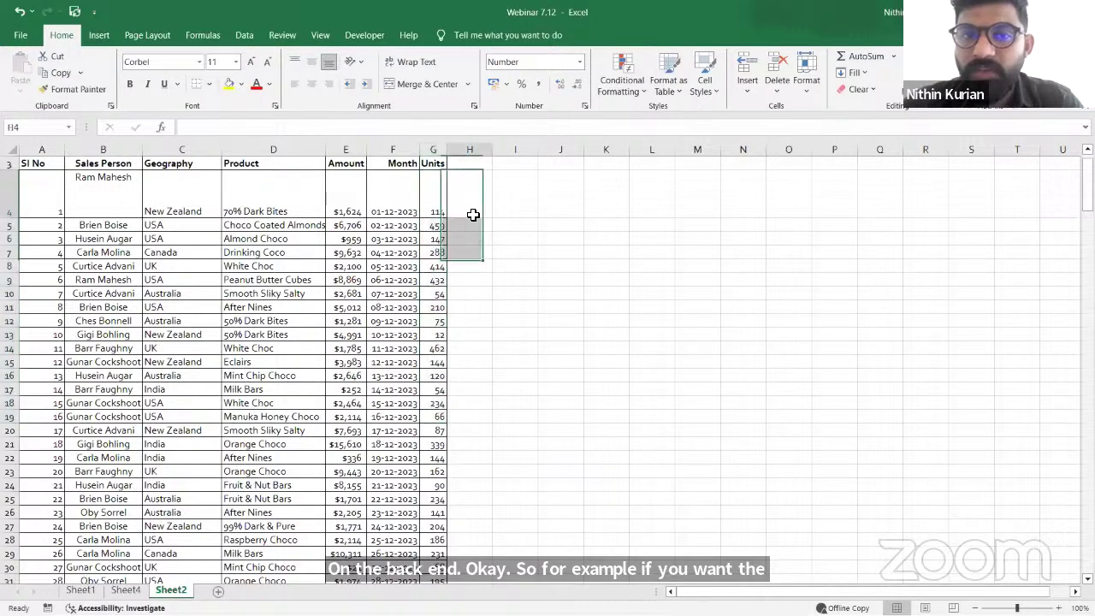
text(=)
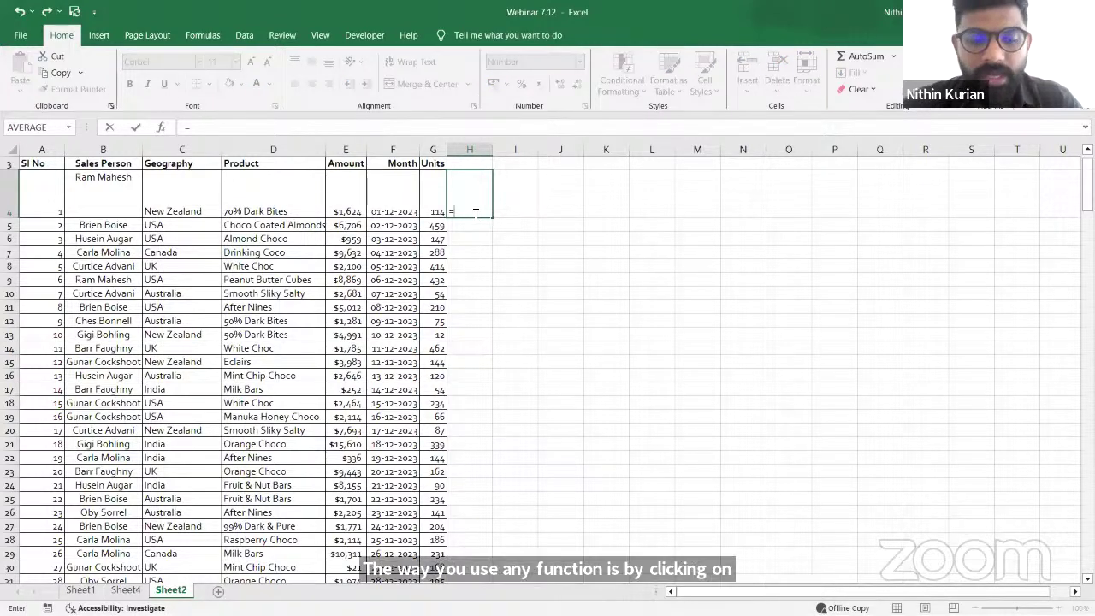
text(s)
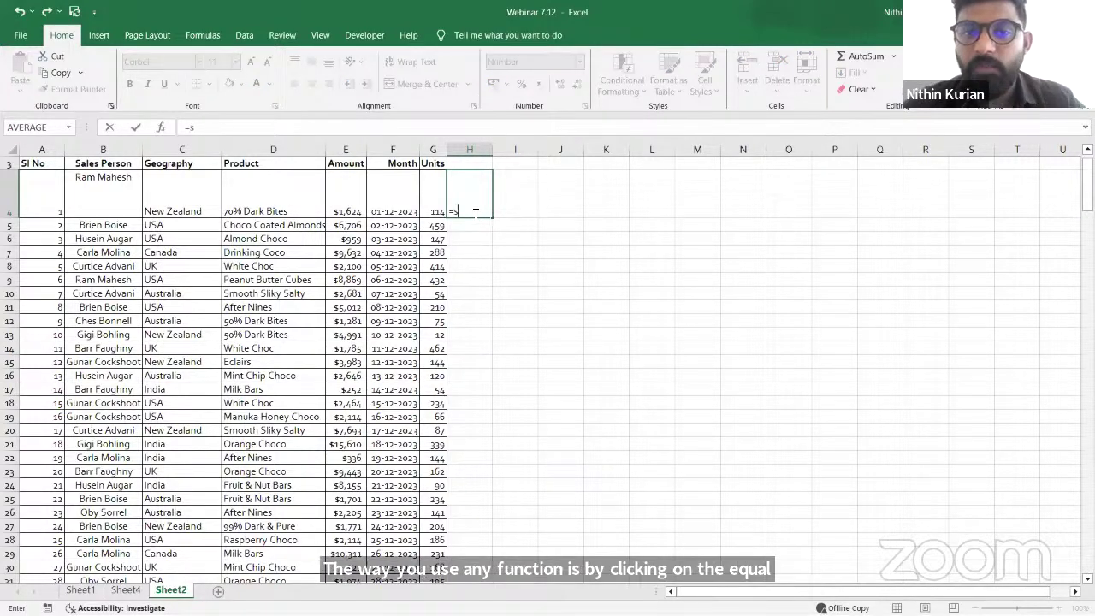
text(um)
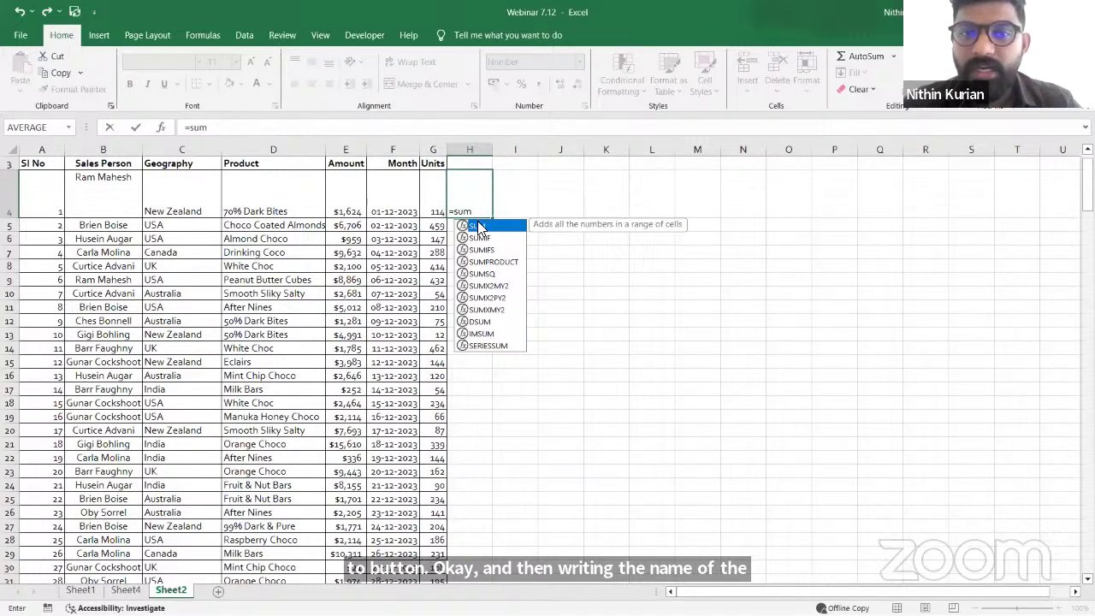
double_click(479, 226)
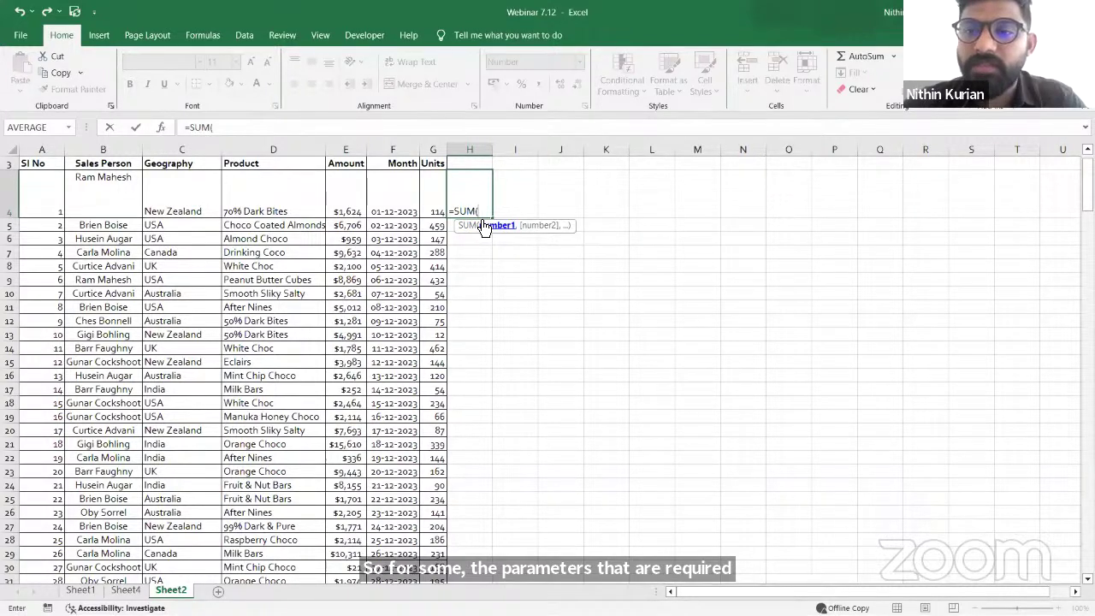
click(434, 215)
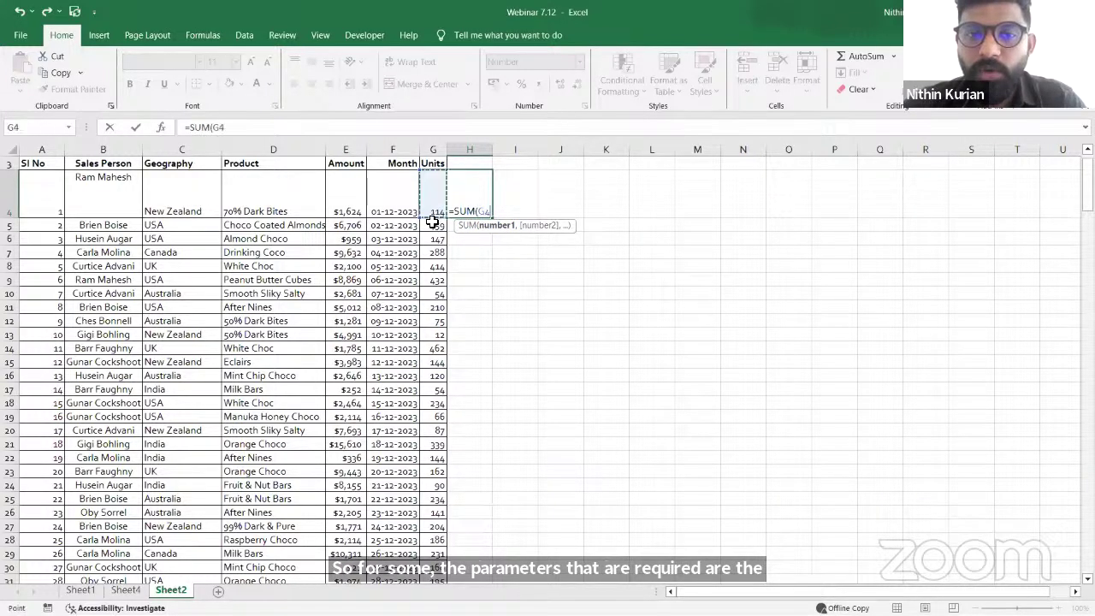
drag(434, 222, 433, 233)
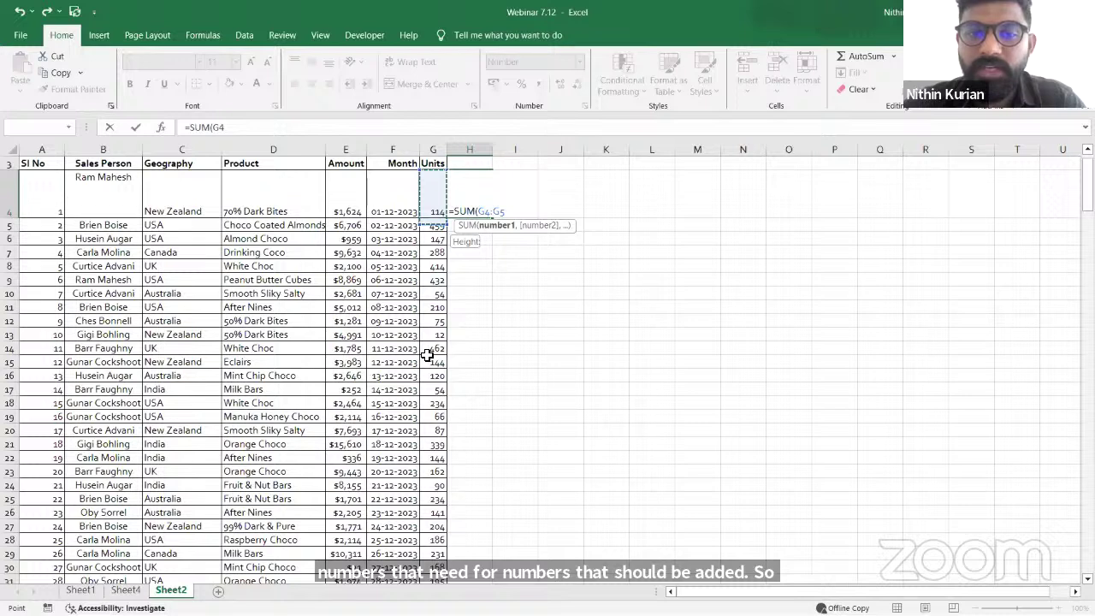
drag(427, 355, 427, 362)
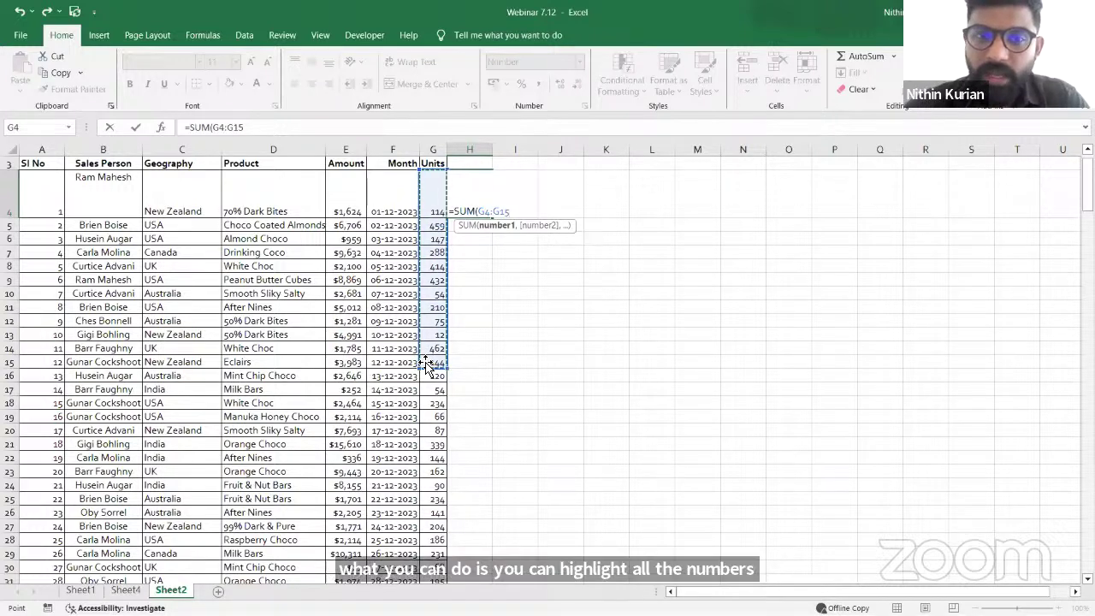
text())
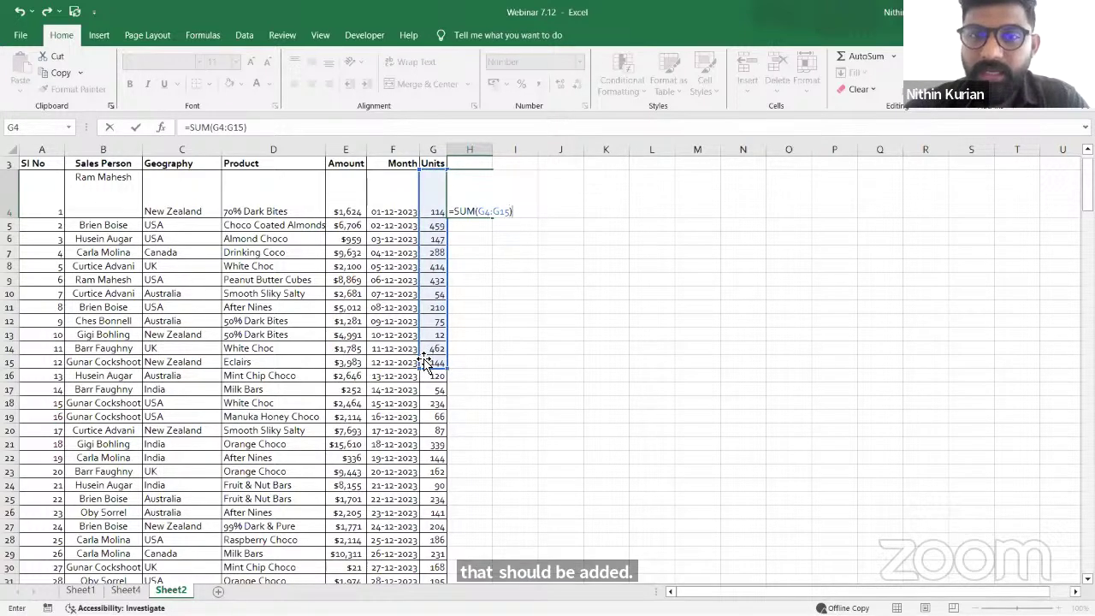
key(Return)
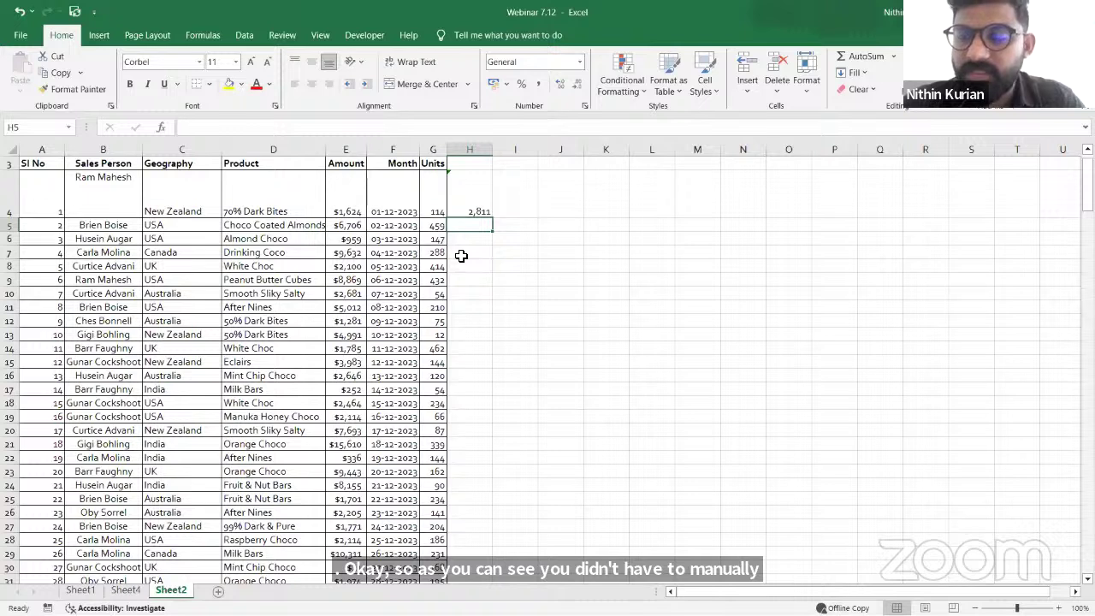
click(475, 210)
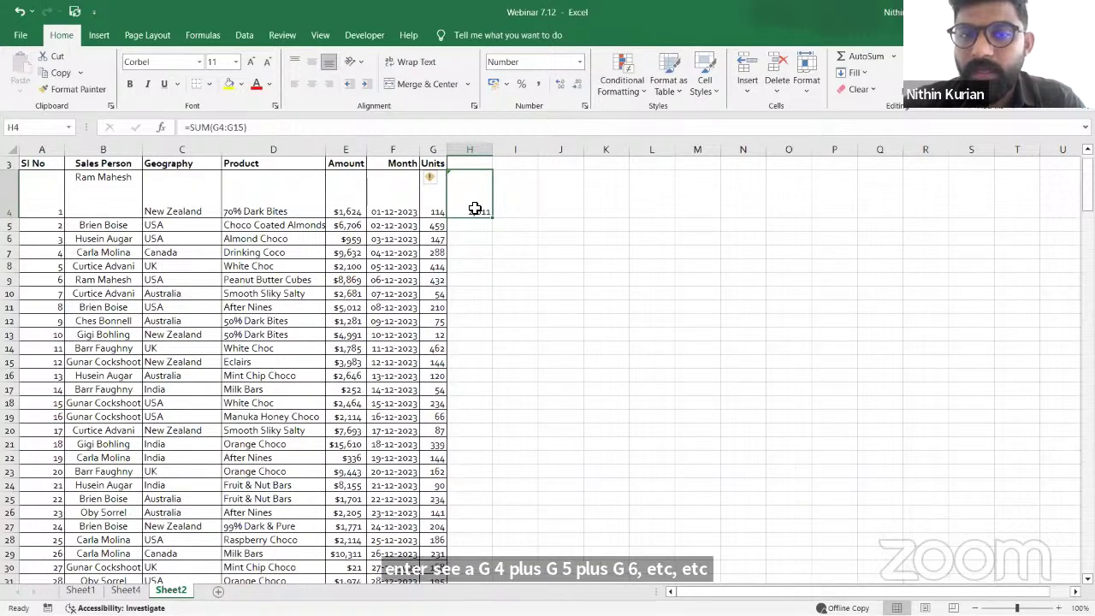
key(Delete)
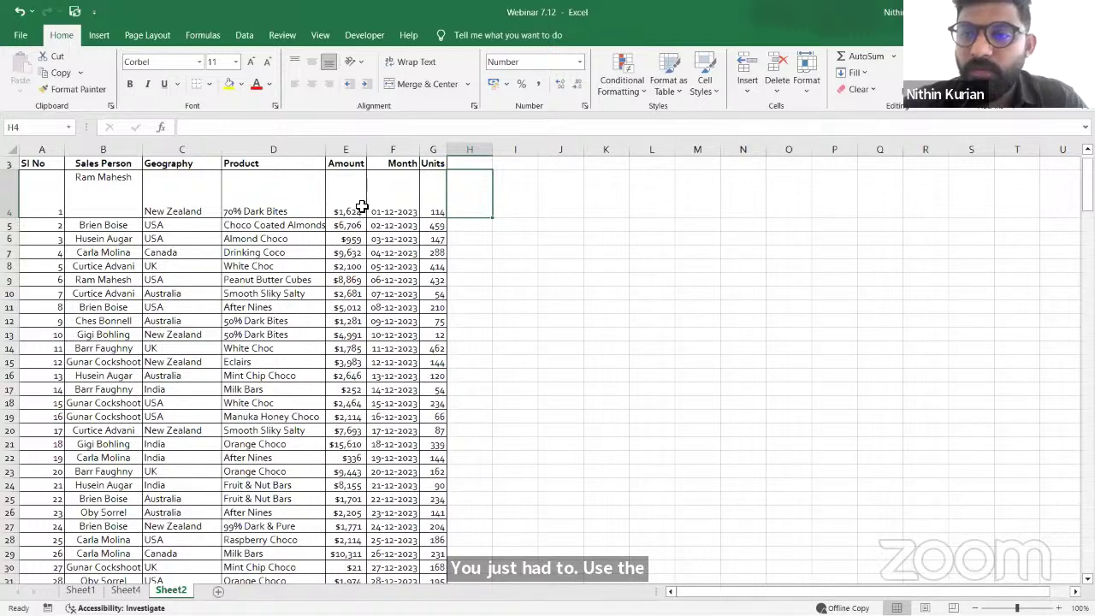
Check the Insert Function list and count the Units values in cell H4 with the formula =COUNT(G4:G17)
click(159, 126)
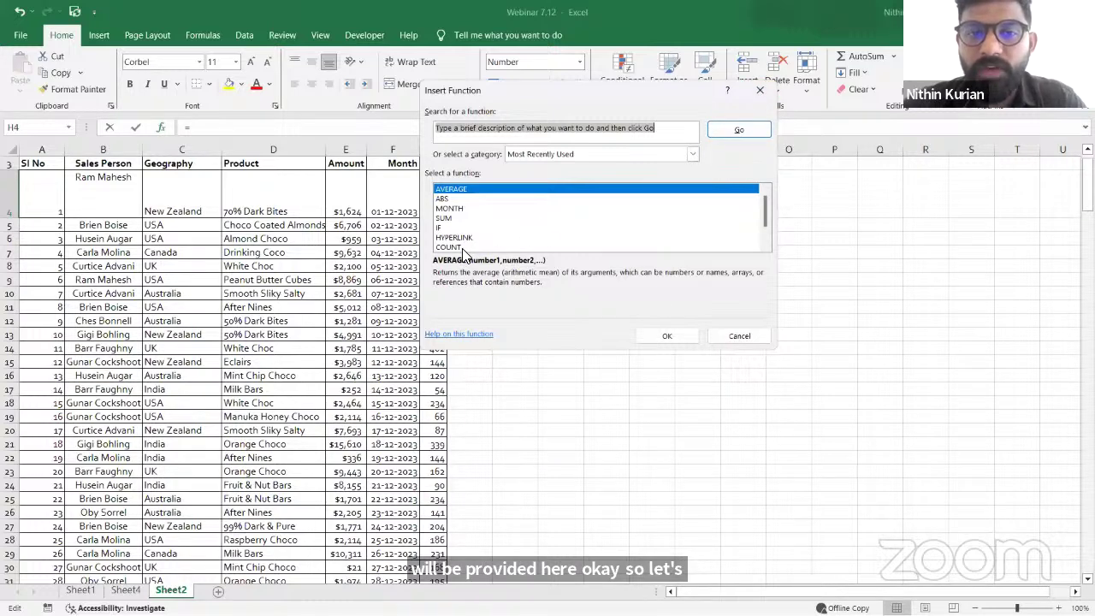
click(759, 91)
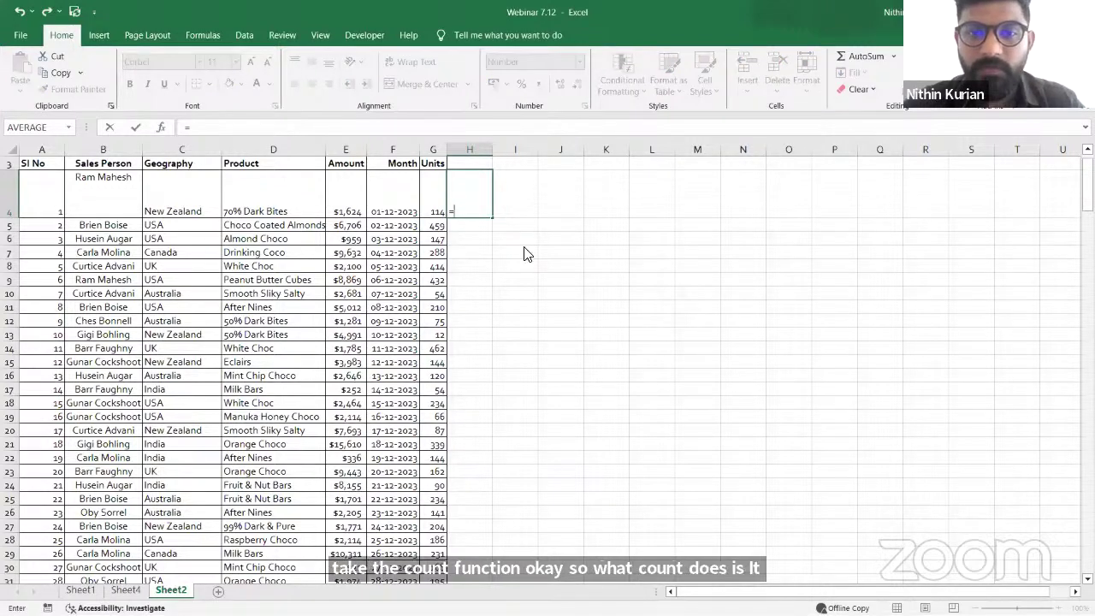
text(cou)
key(Tab)
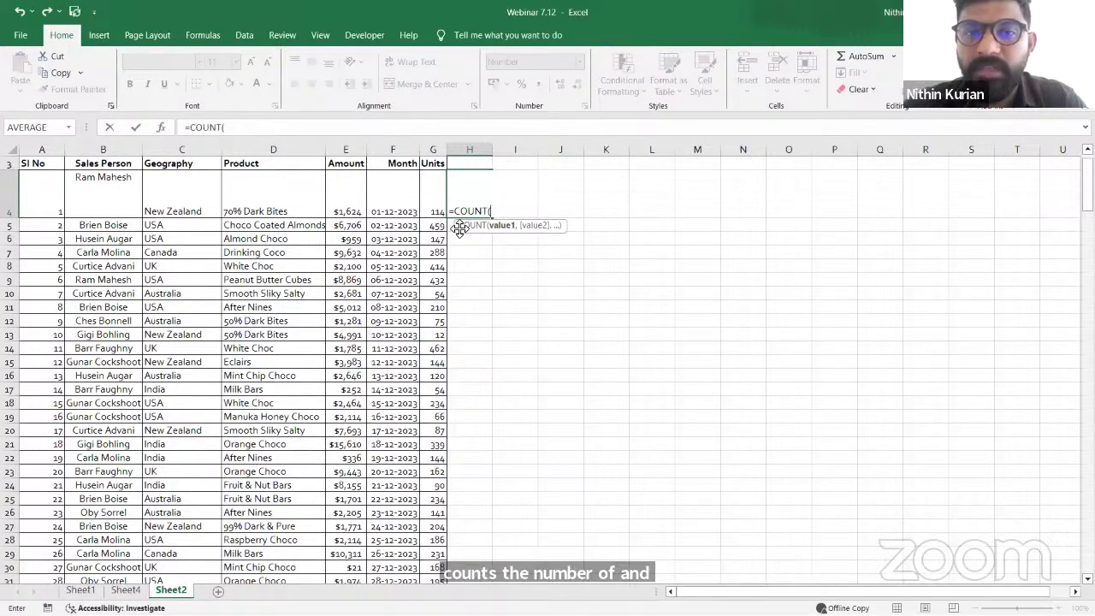
drag(433, 206, 434, 226)
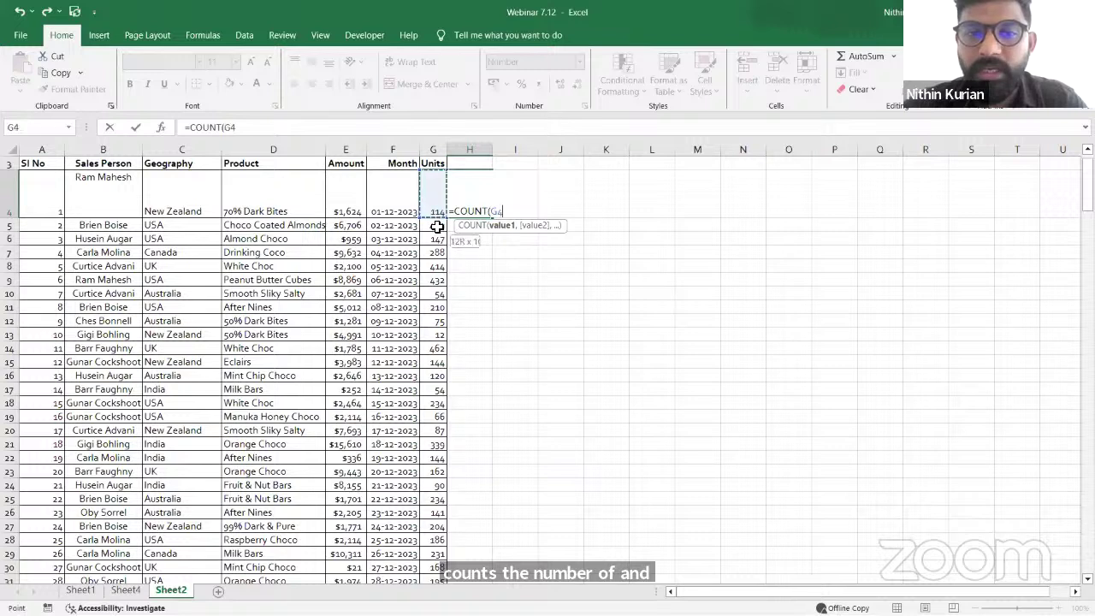
drag(438, 365, 438, 391)
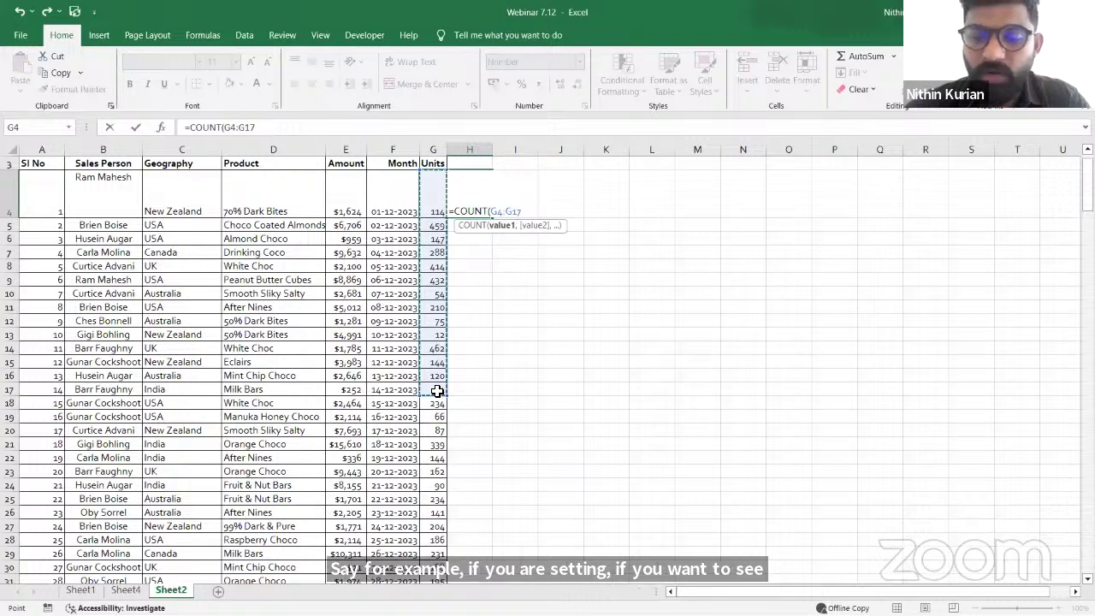
text())
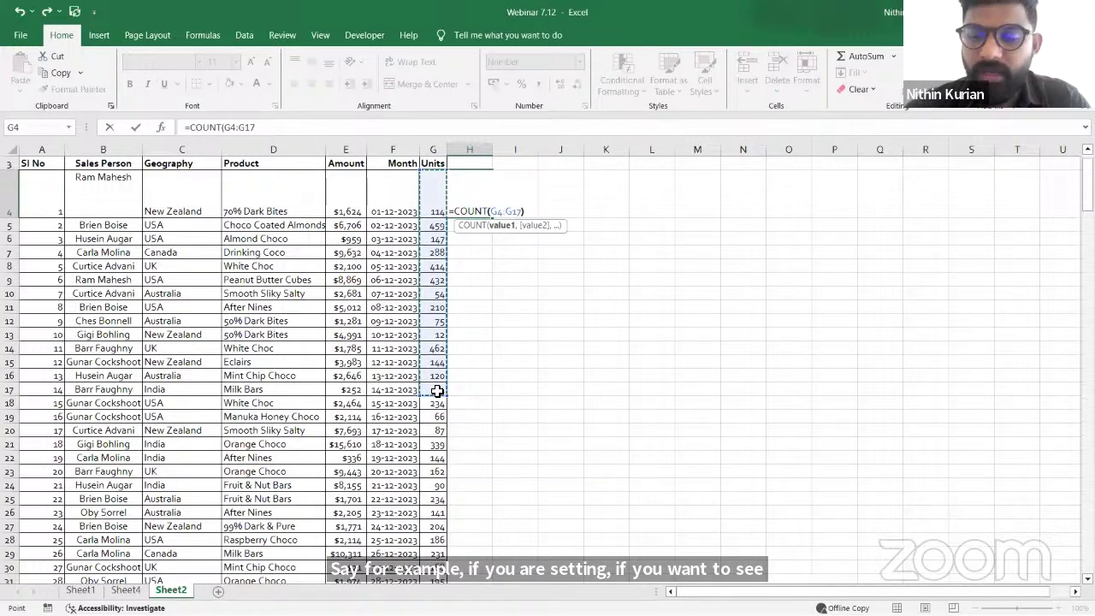
key(Return)
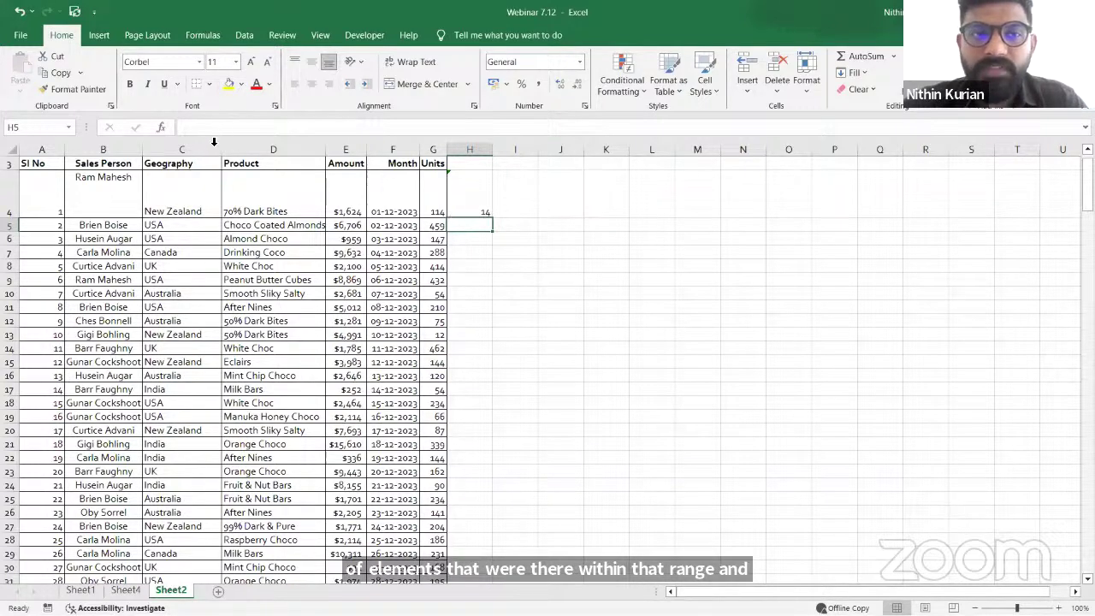
Check the Insert Function list again and build a MONTH formula in cell I4 that references the date in F4
click(162, 128)
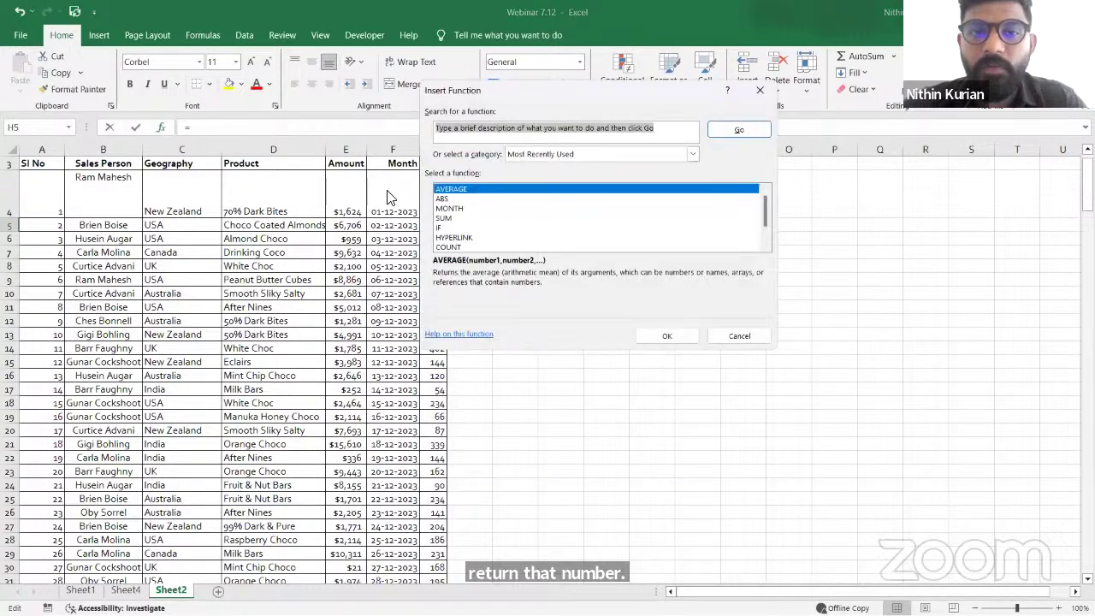
click(761, 92)
click(516, 213)
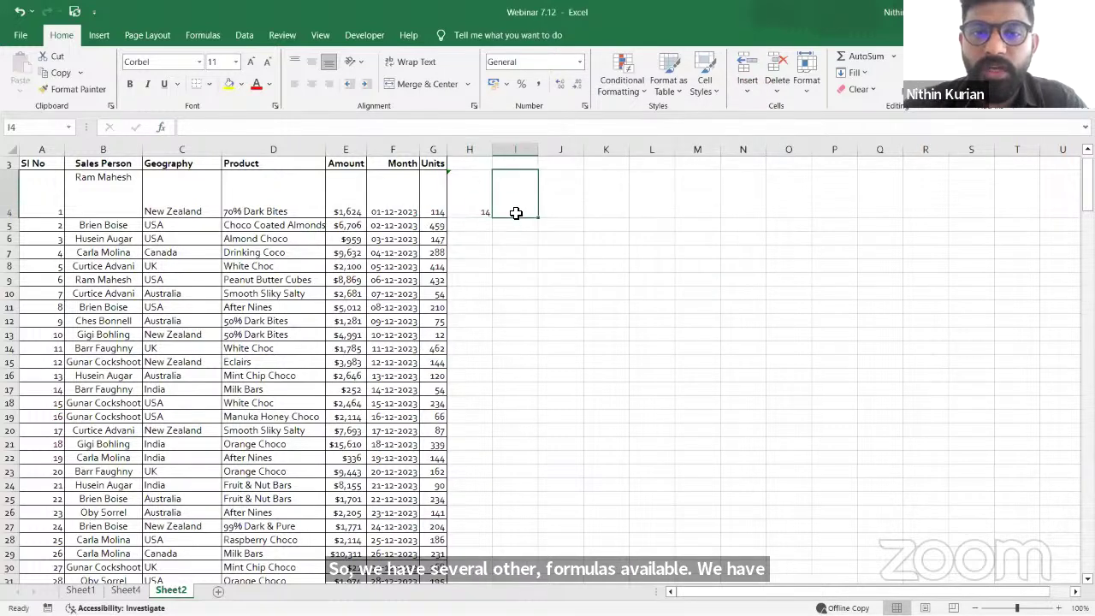
text(=)
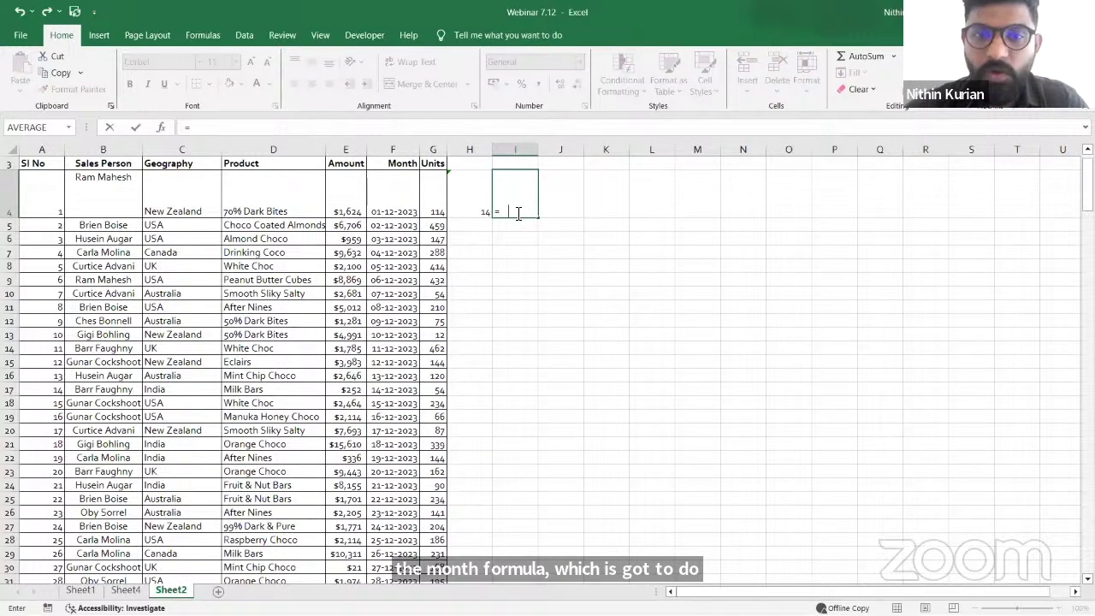
text(mo)
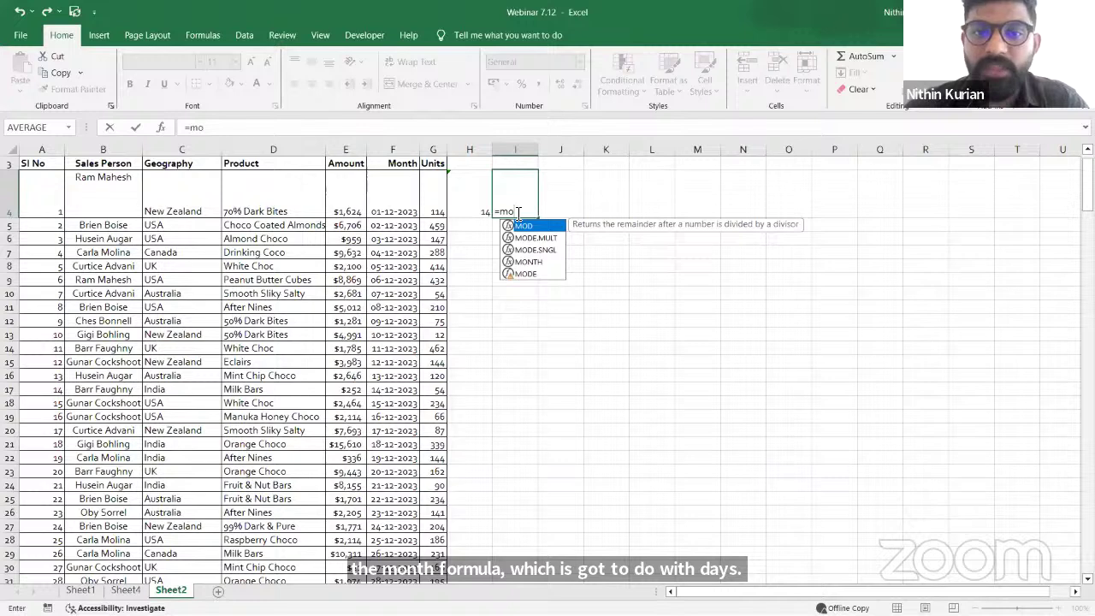
text(n)
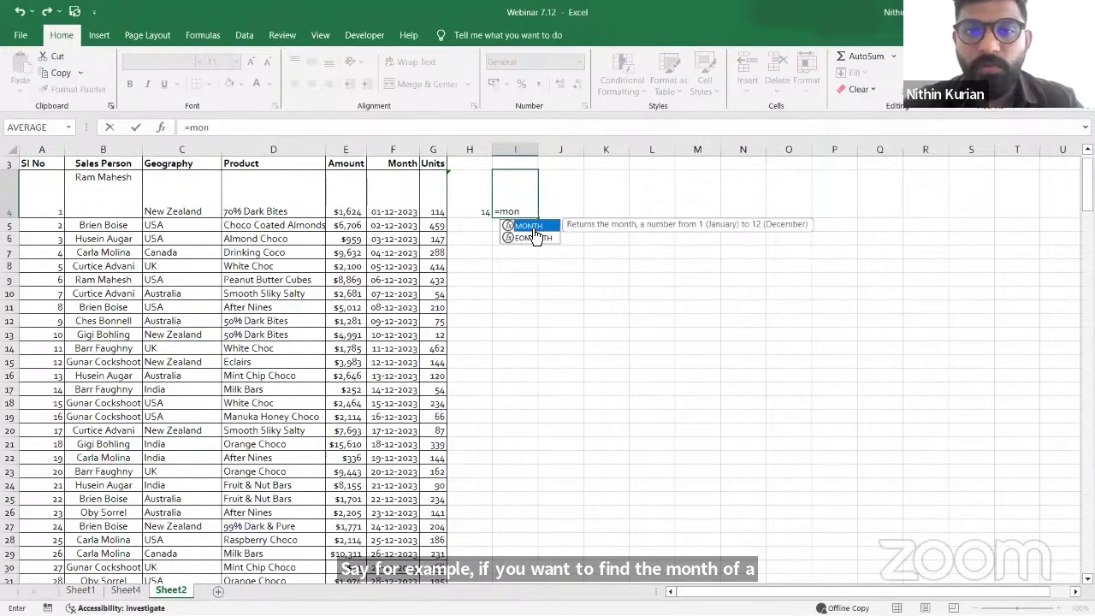
key(Tab)
click(404, 198)
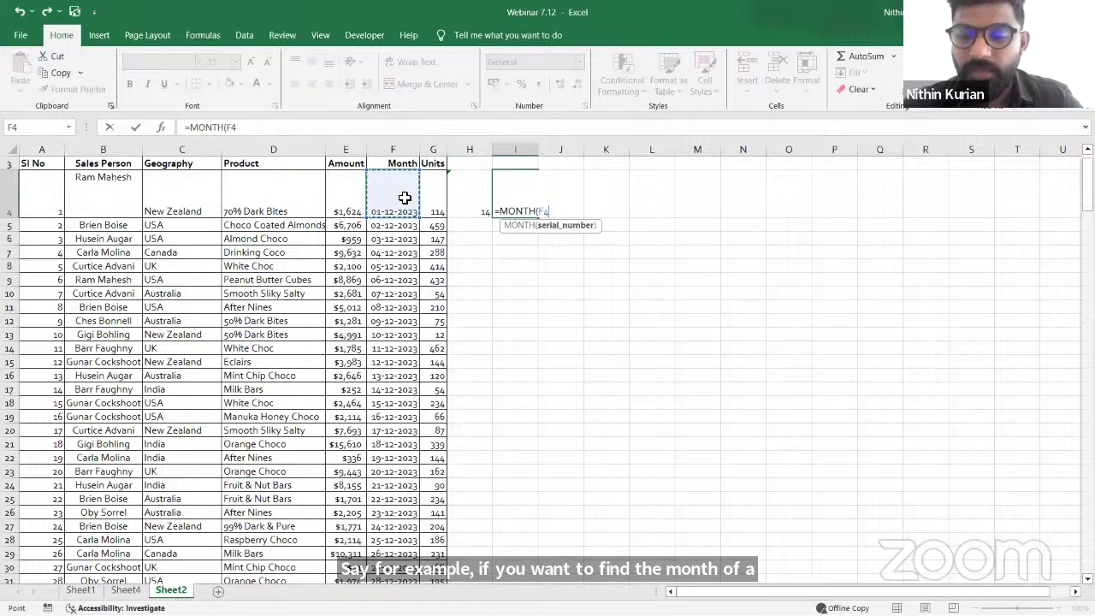
Complete the formula =MONTH(F4) in cell I4
text())
key(Return)
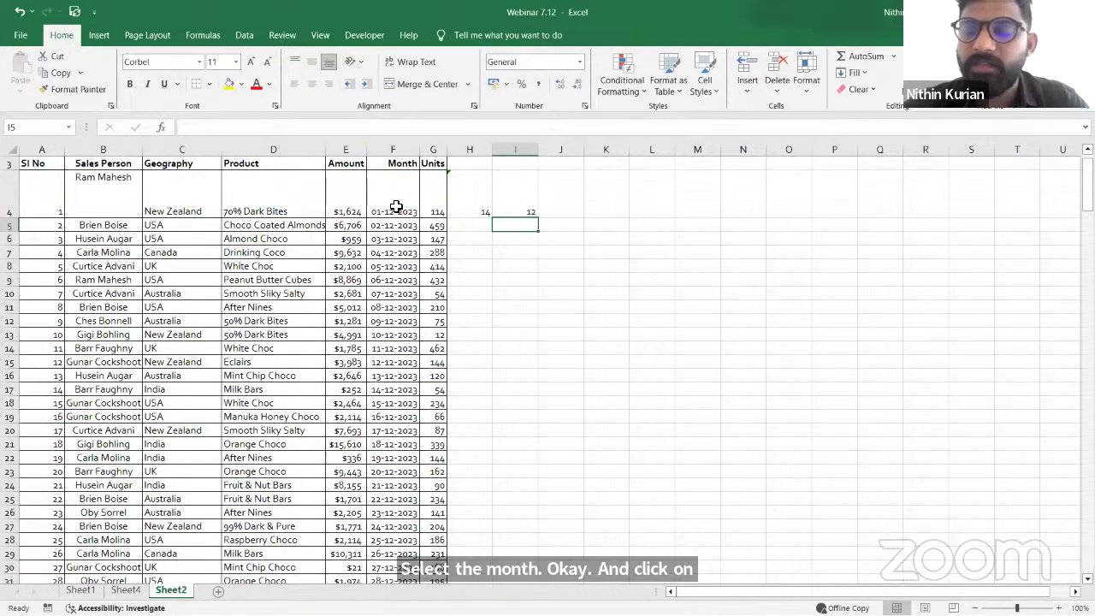
Look over the available functions in the Insert Function dialog from the date cell F4, leaving the cell as it is
click(397, 206)
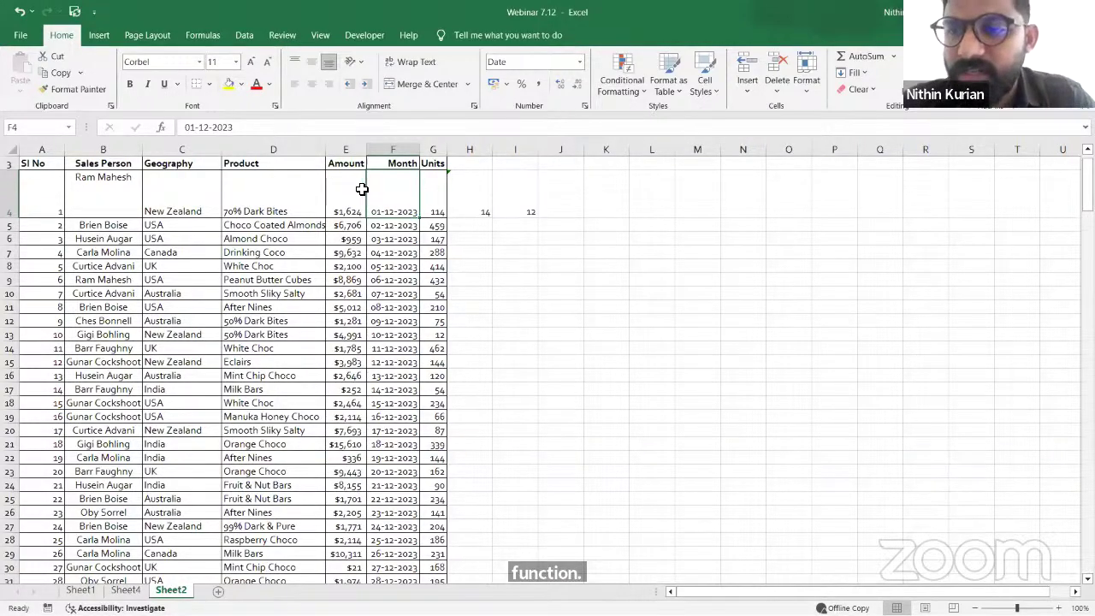
click(162, 129)
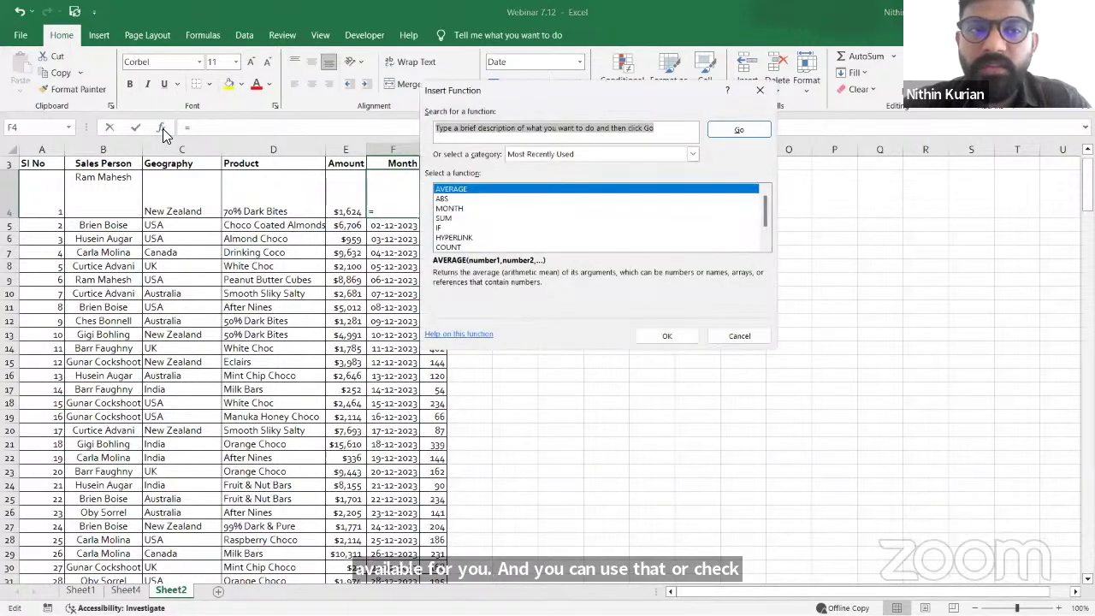
click(759, 90)
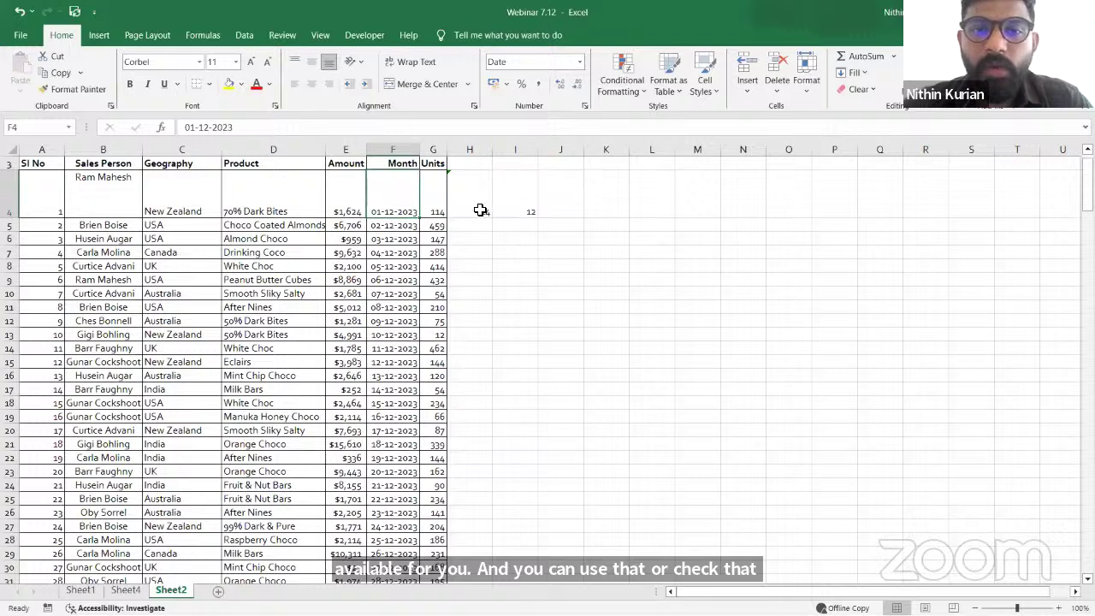
Clear the function results in cells H4 and I4
click(481, 210)
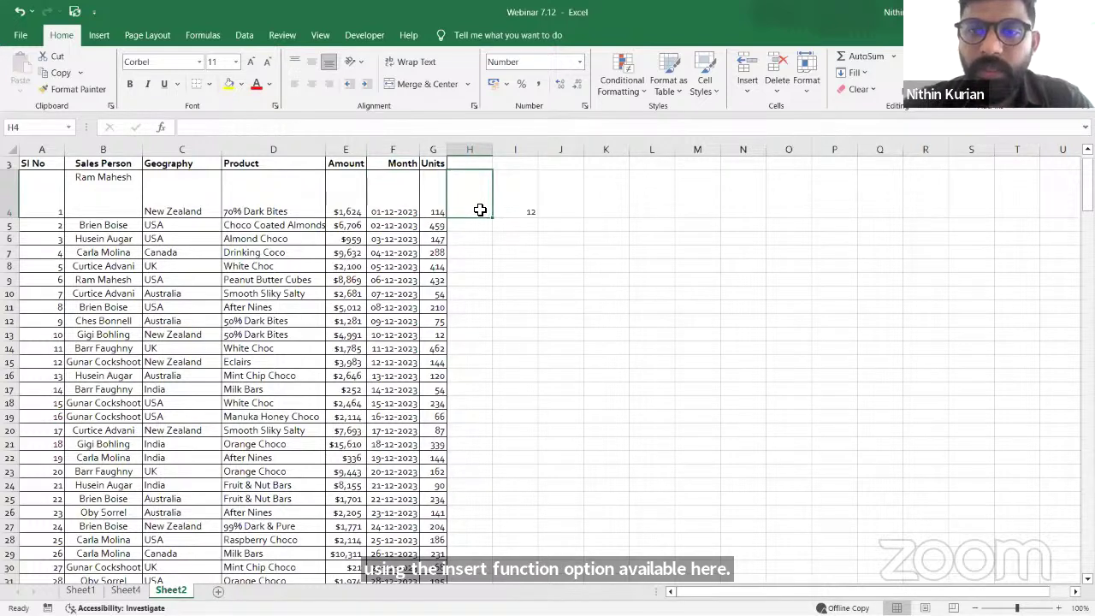
click(516, 209)
key(Delete)
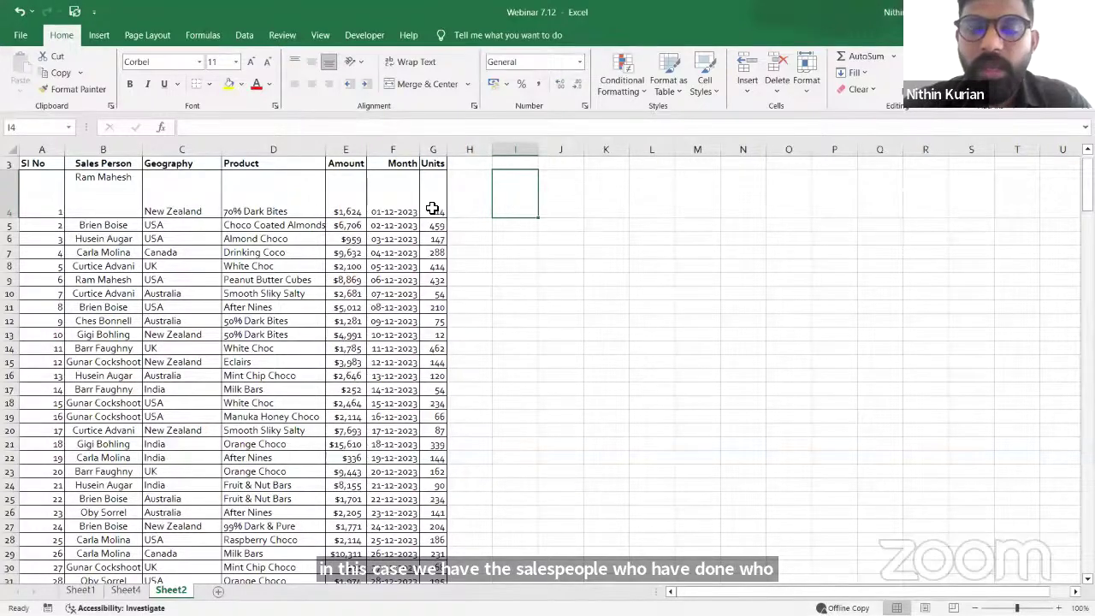
Enter 200 in cell J3 as the units threshold
click(555, 165)
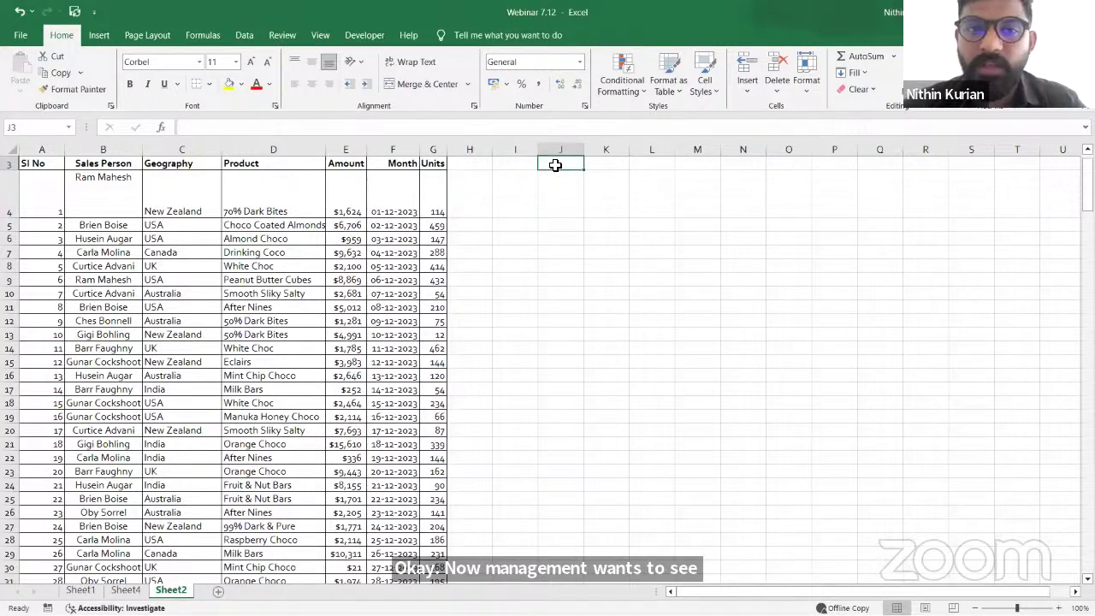
text(200)
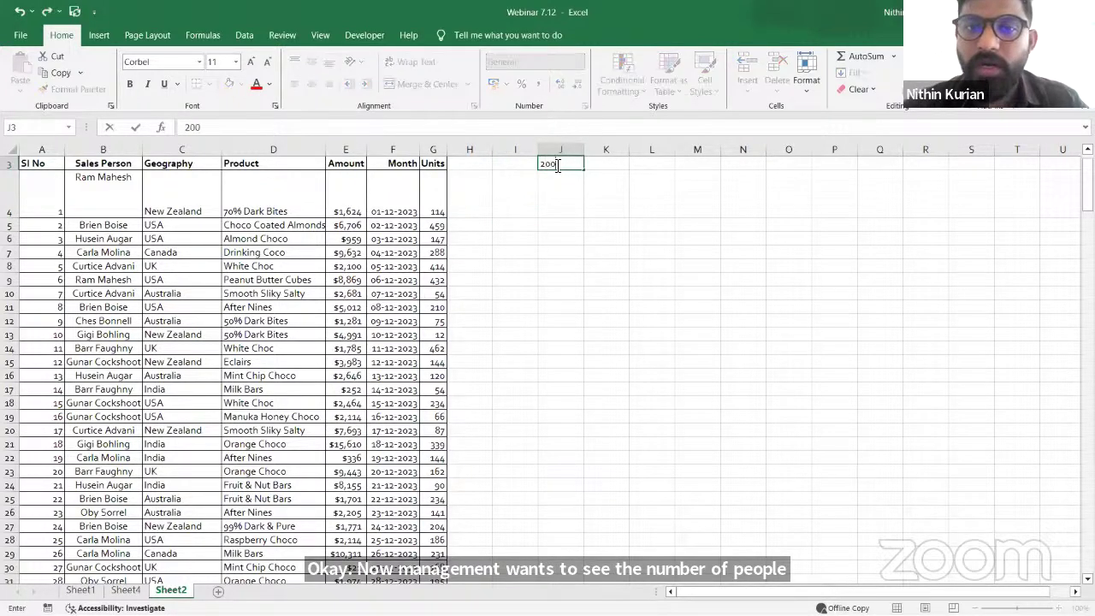
click(488, 228)
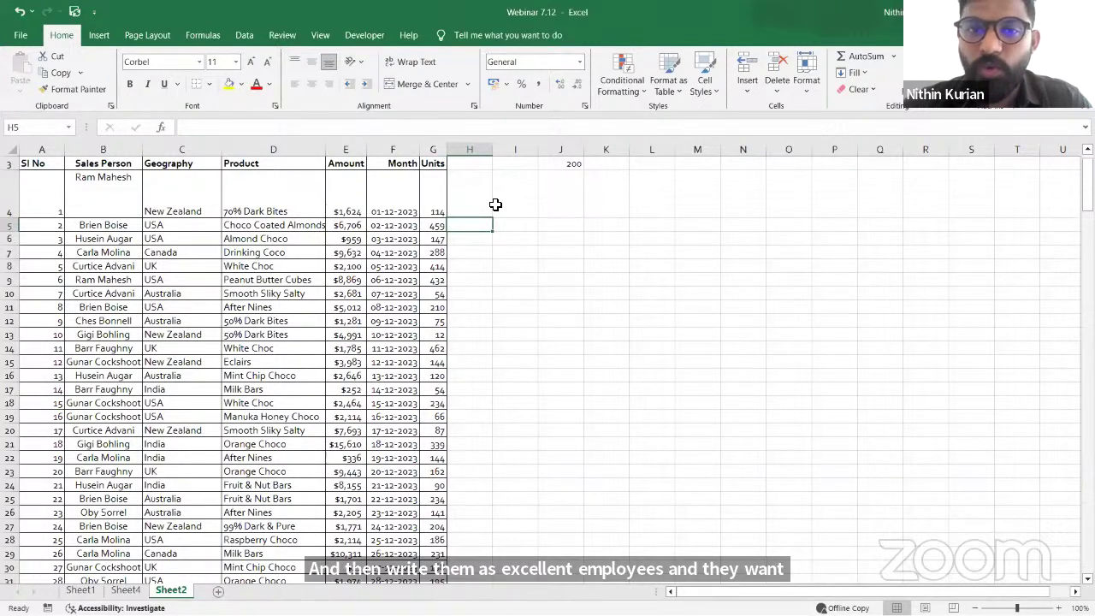
Enter an IF formula in H4 that tests G4>J3, with empty text as the true result
click(487, 206)
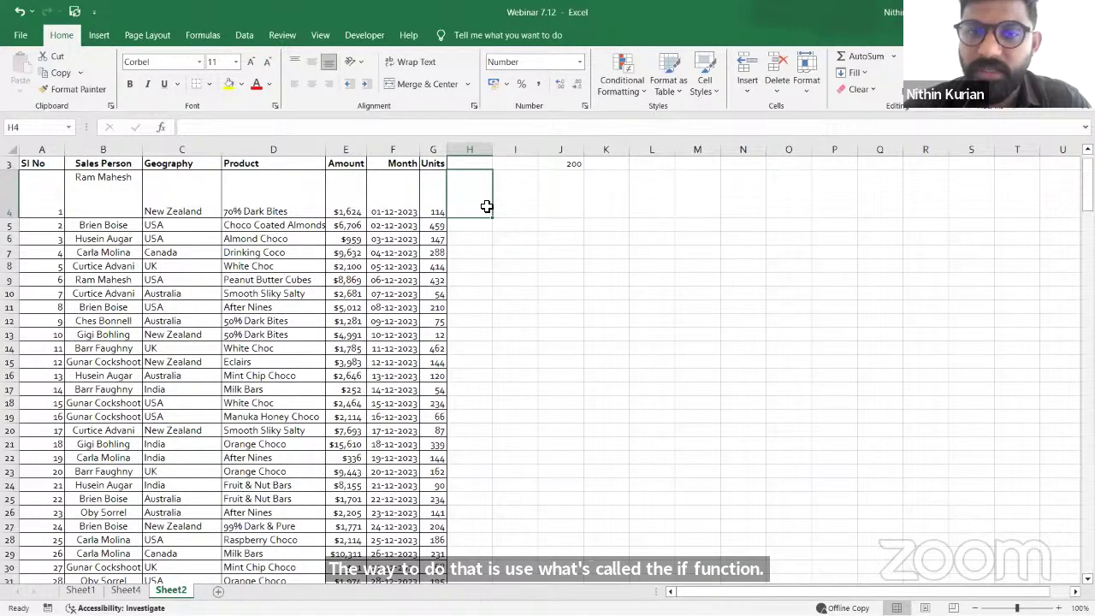
text(=)
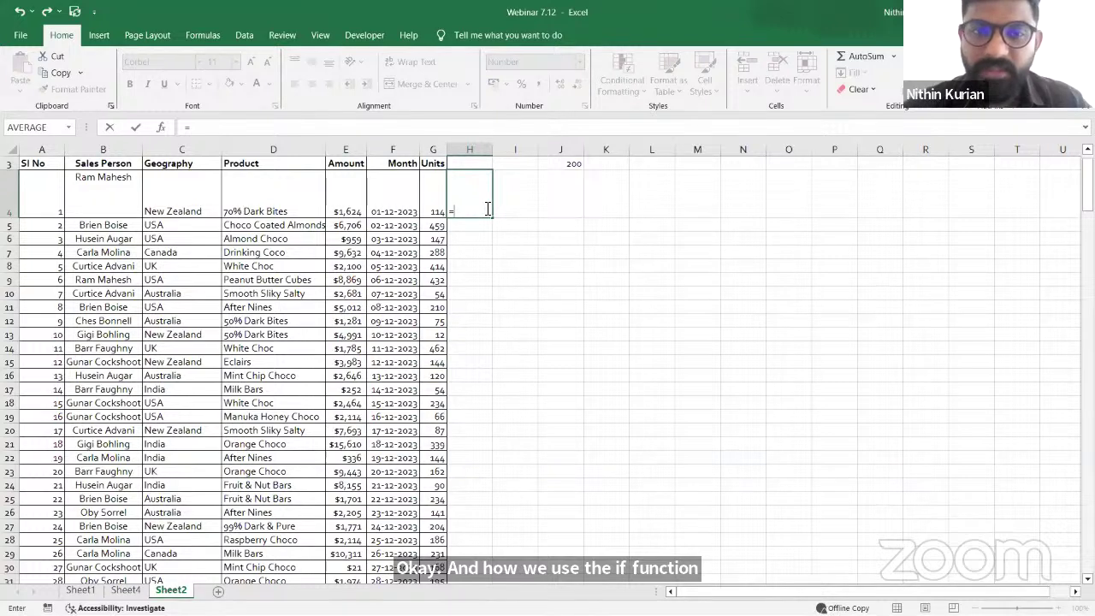
text(if)
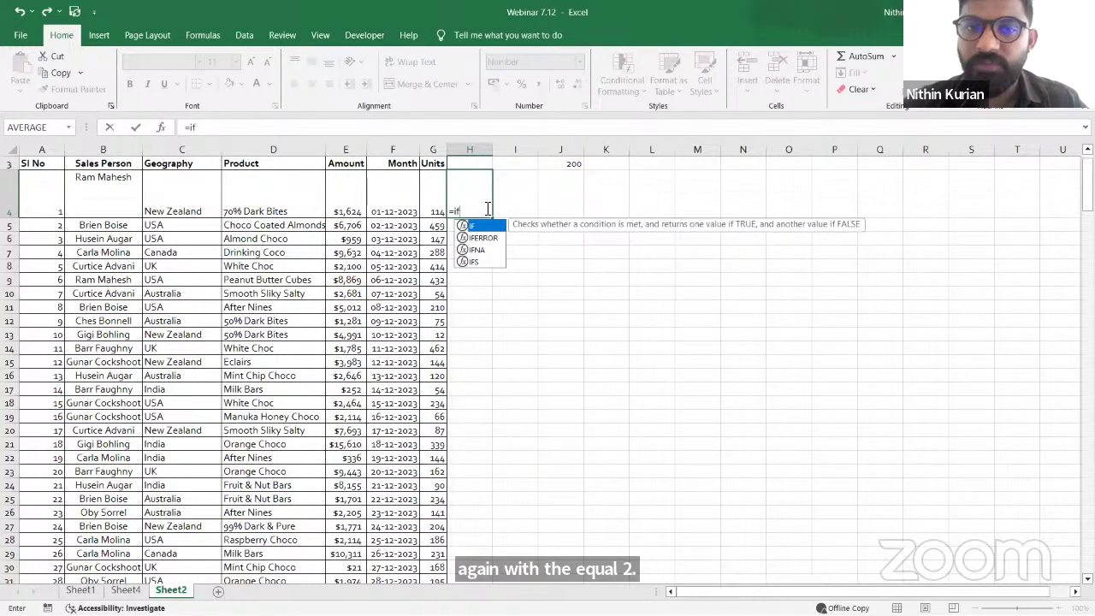
key(Tab)
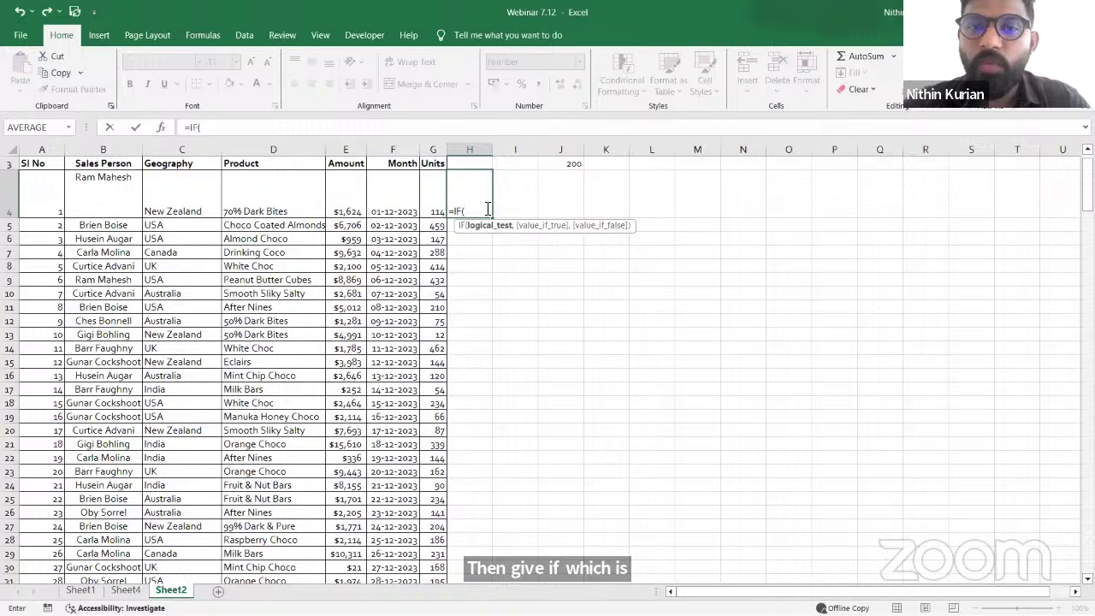
click(438, 207)
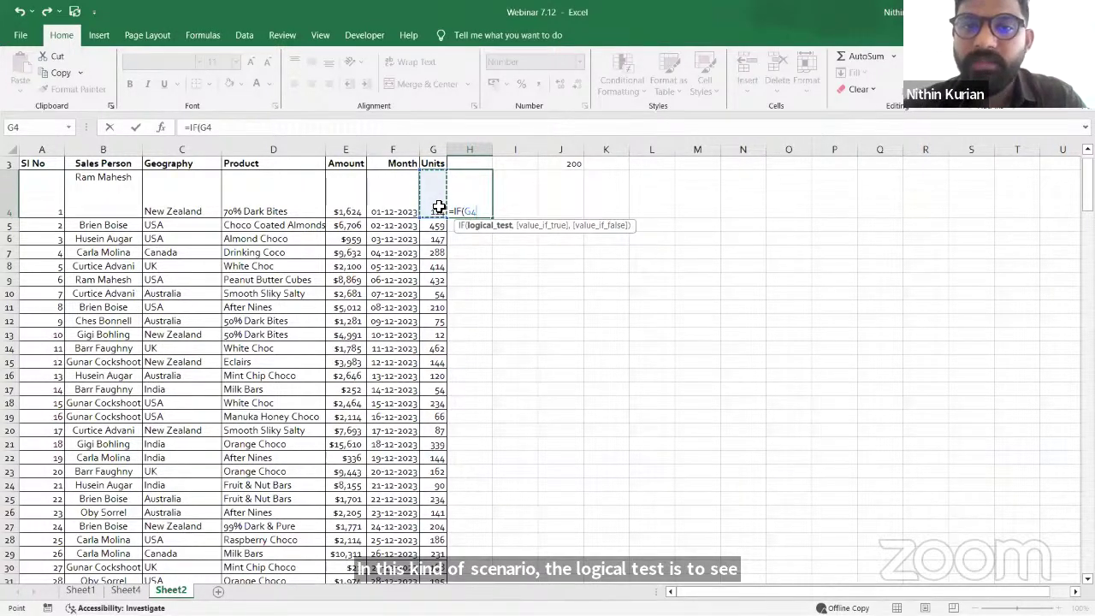
text(>)
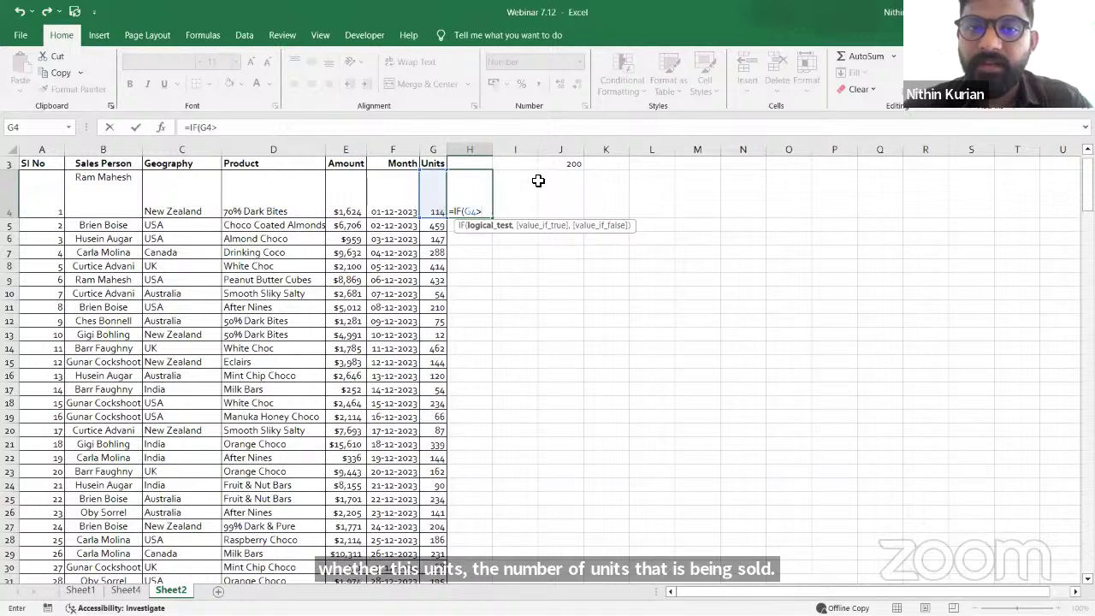
click(562, 167)
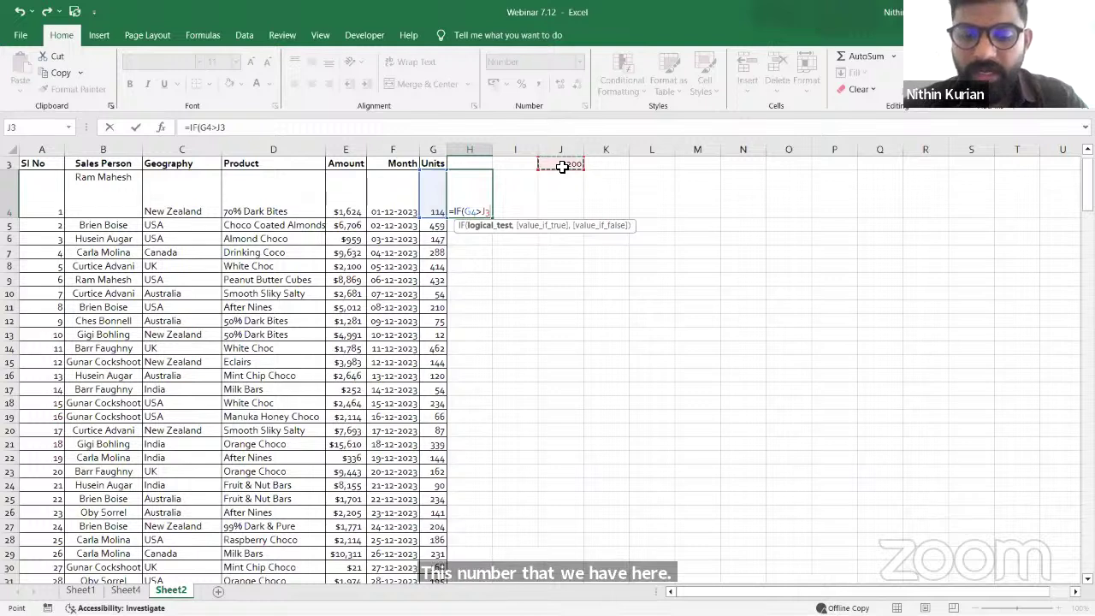
text(,)
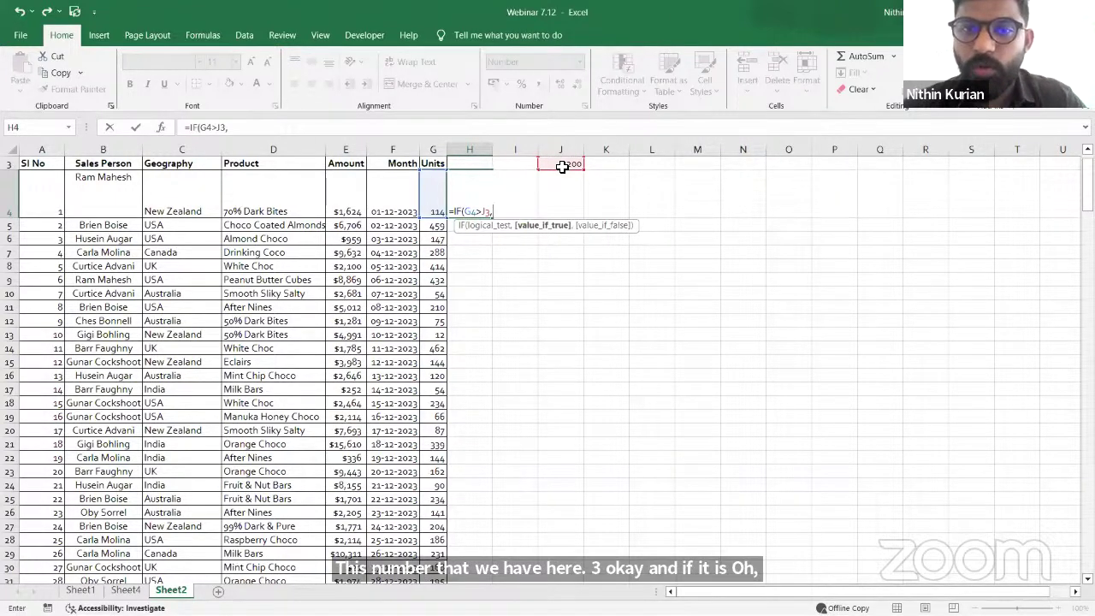
text("")
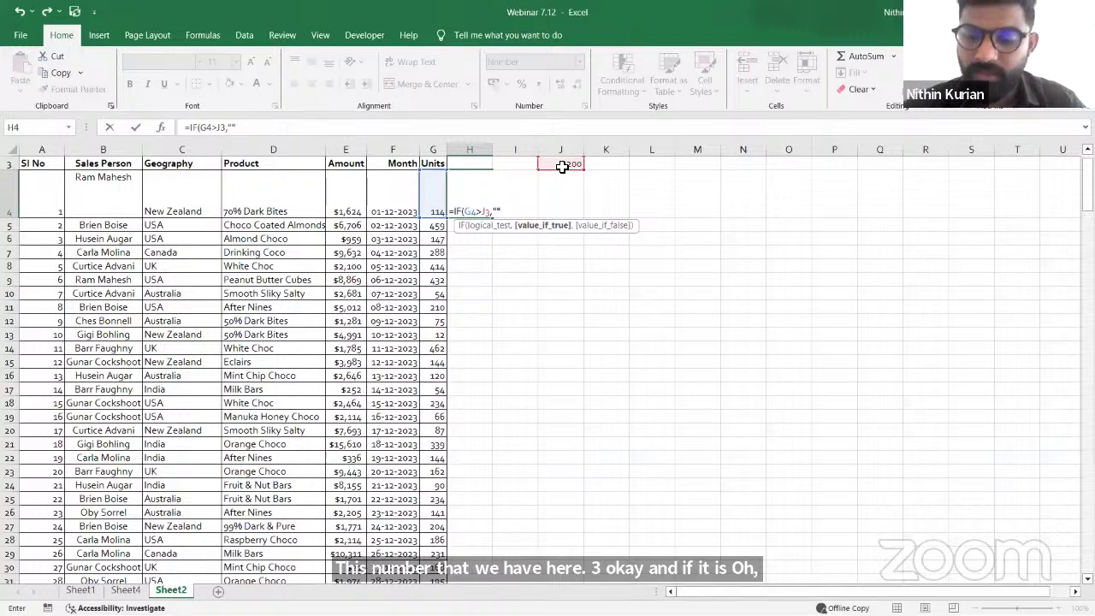
key(Return)
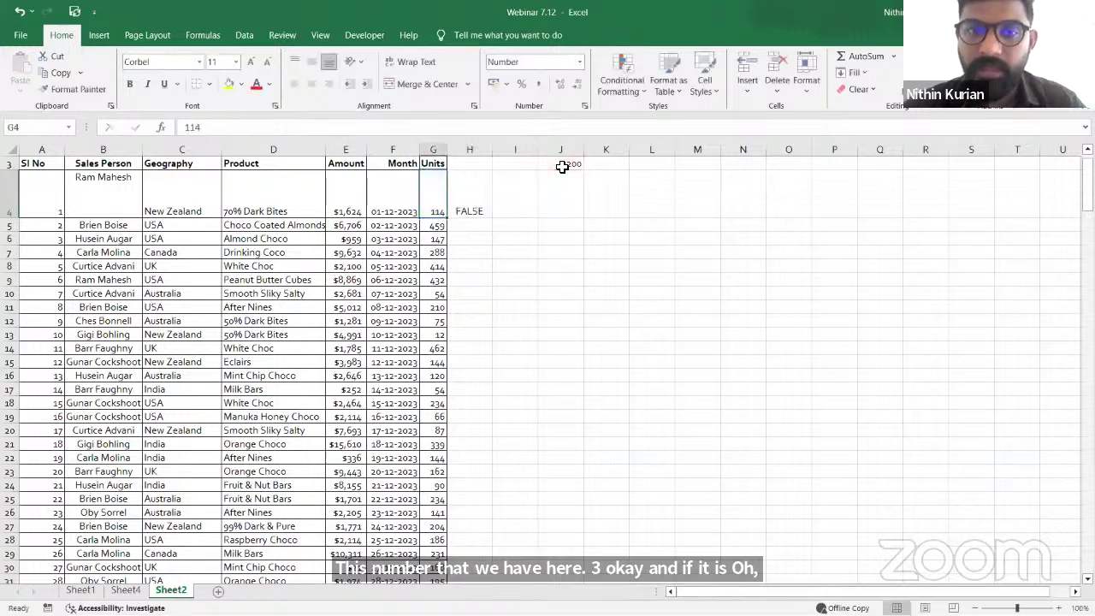
Extend the H4 formula to =IF(G4>J3,"Excellent","Avg)"), adding the true and false results
click(462, 213)
click(233, 128)
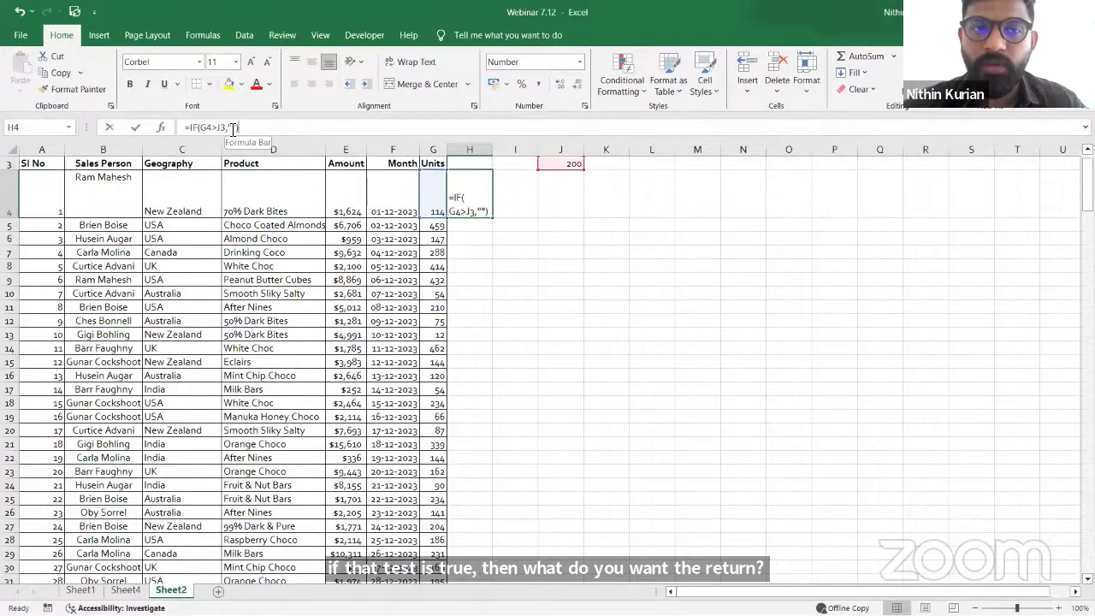
text(Exc)
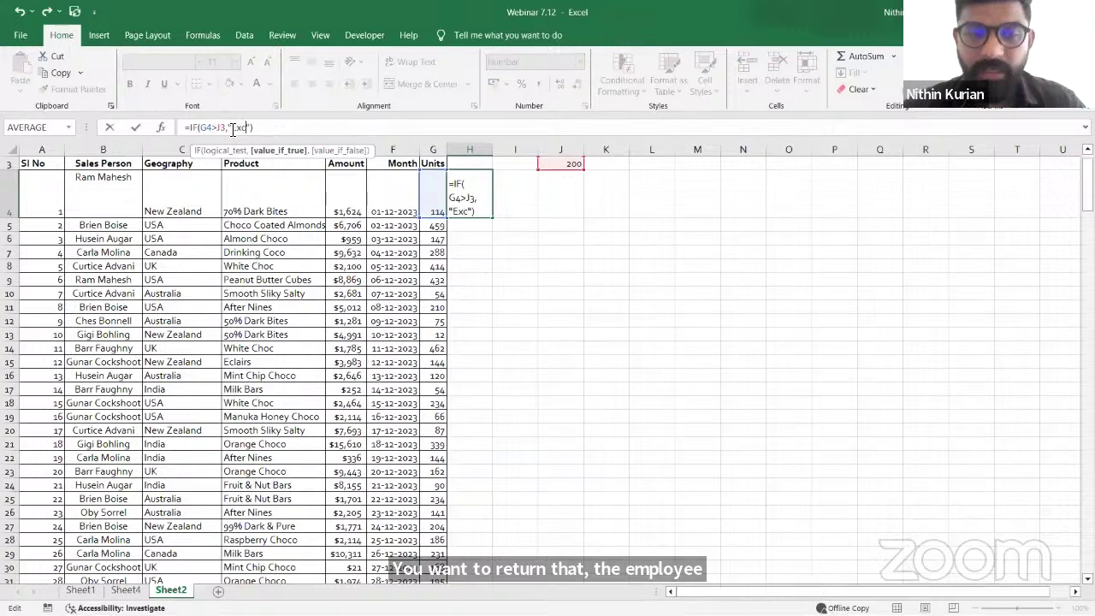
text(ellent)
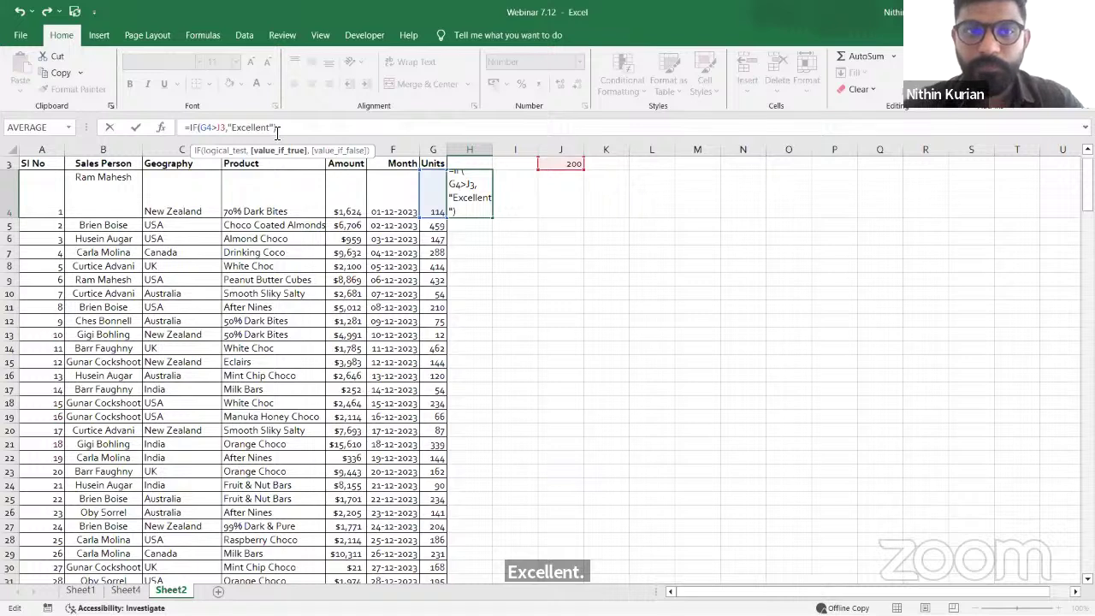
text(,)
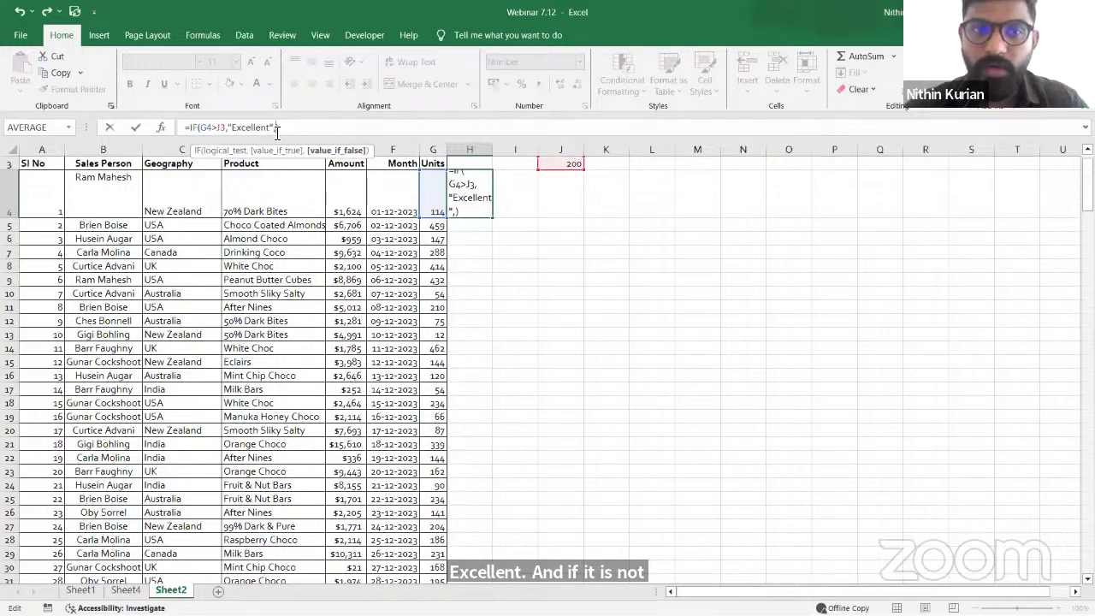
text("")
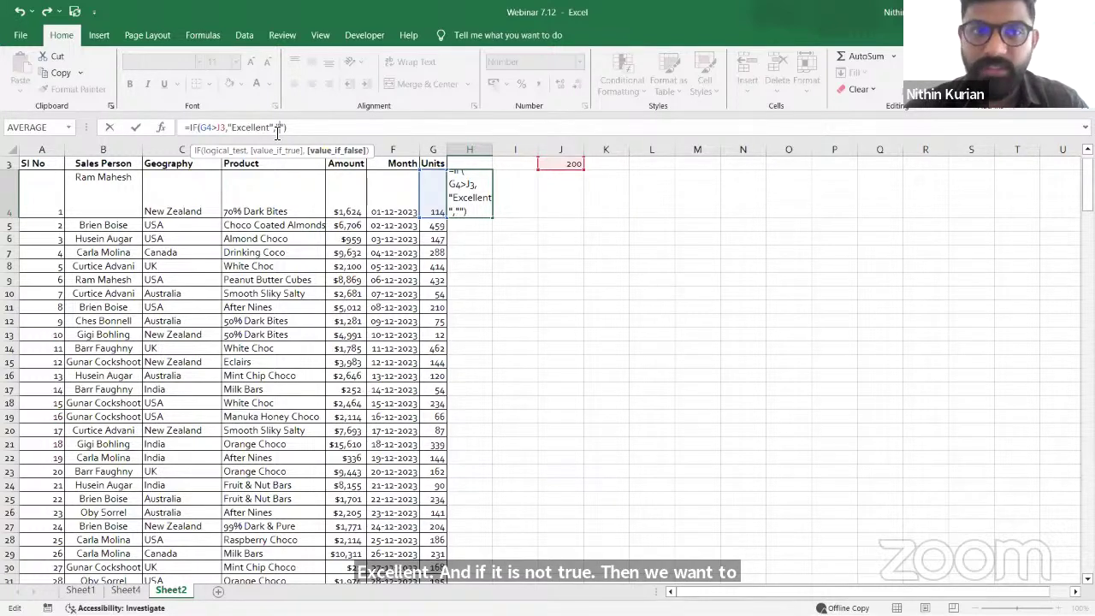
text(Avg)
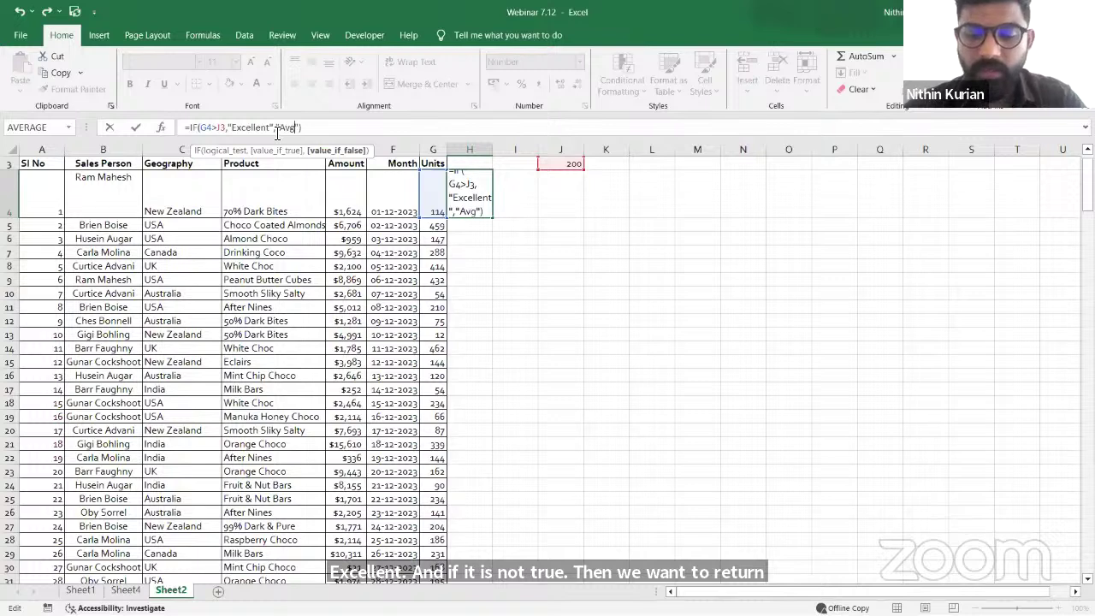
text())
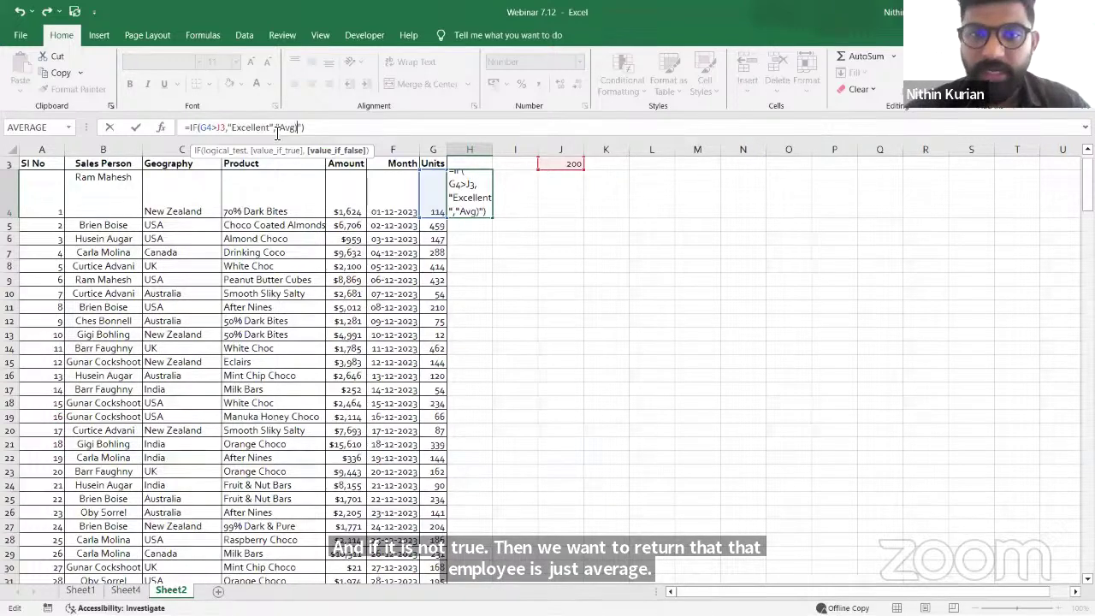
key(Return)
Correct the false result in the H4 formula so it reads =IF(G4>J3,"Excellent","Avg")
click(478, 206)
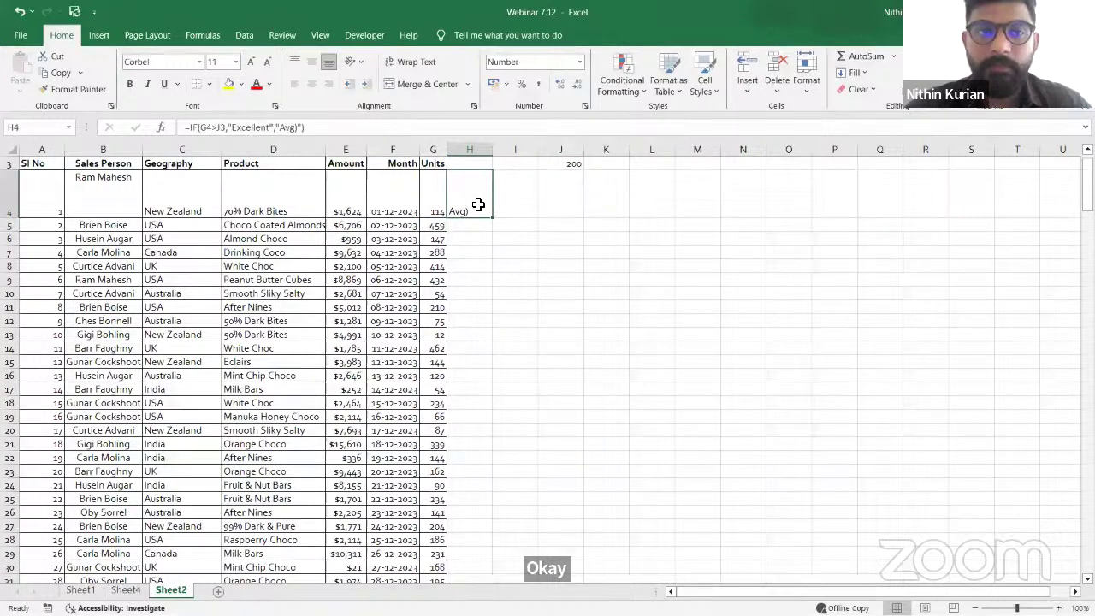
click(327, 130)
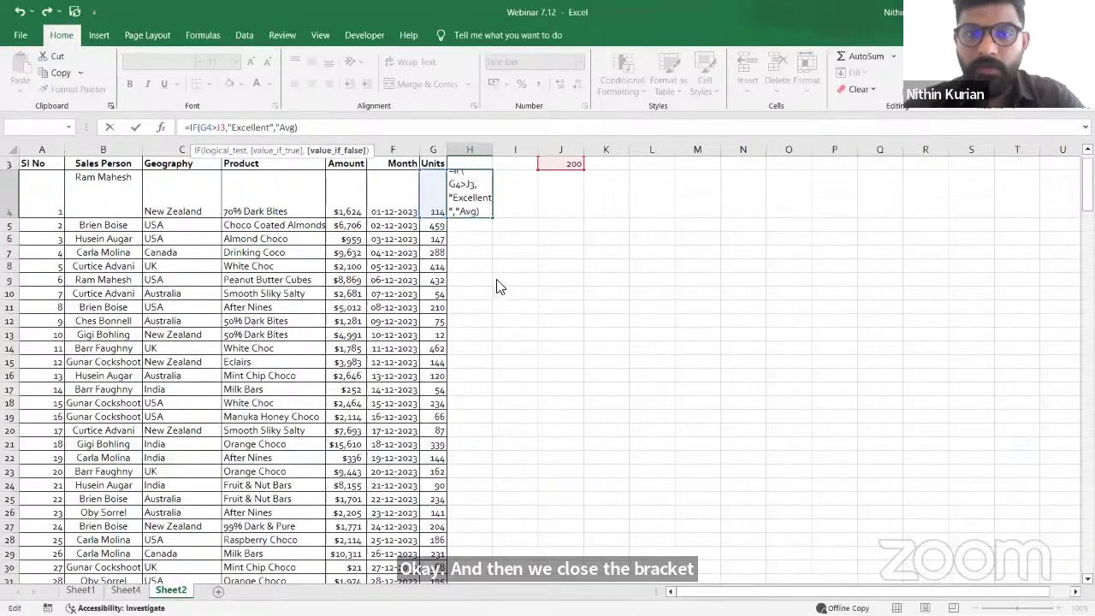
key(Return)
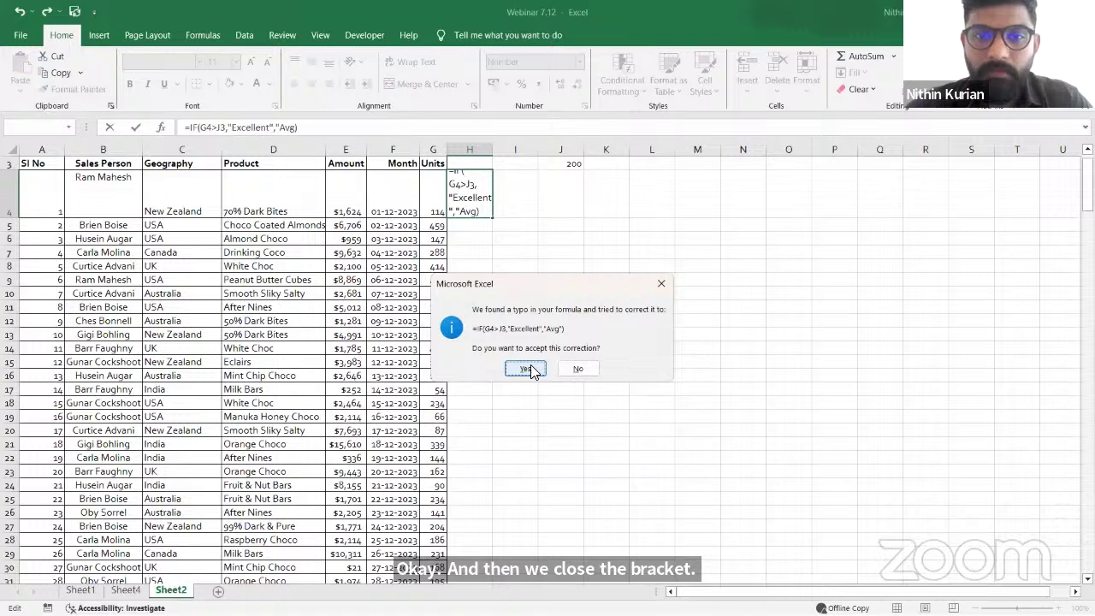
click(529, 369)
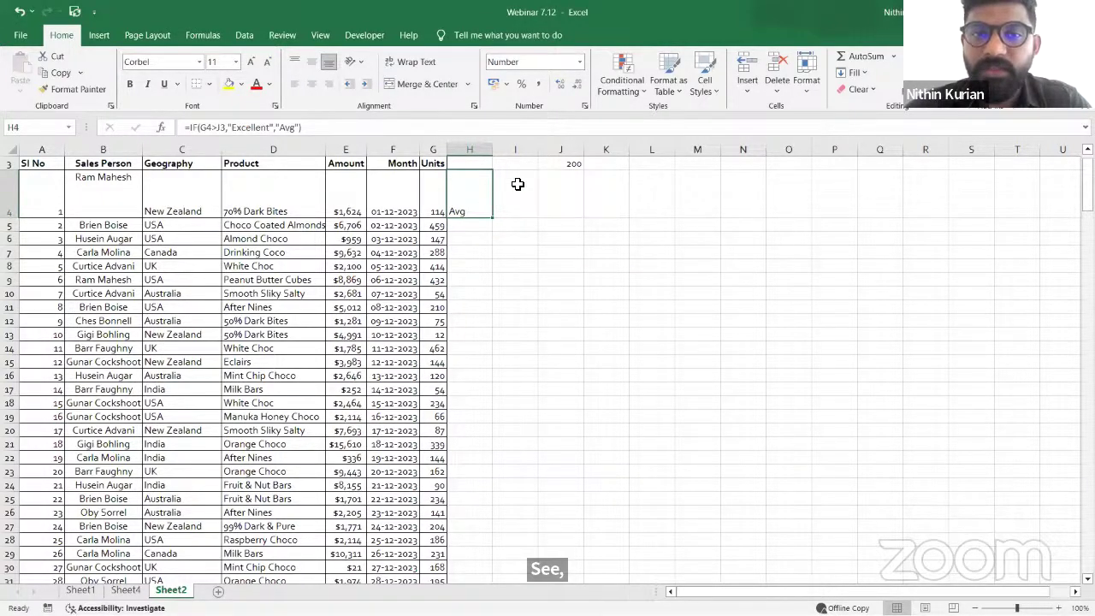
Set the units threshold in J3 to 100 and check the IF formula in H4
click(557, 166)
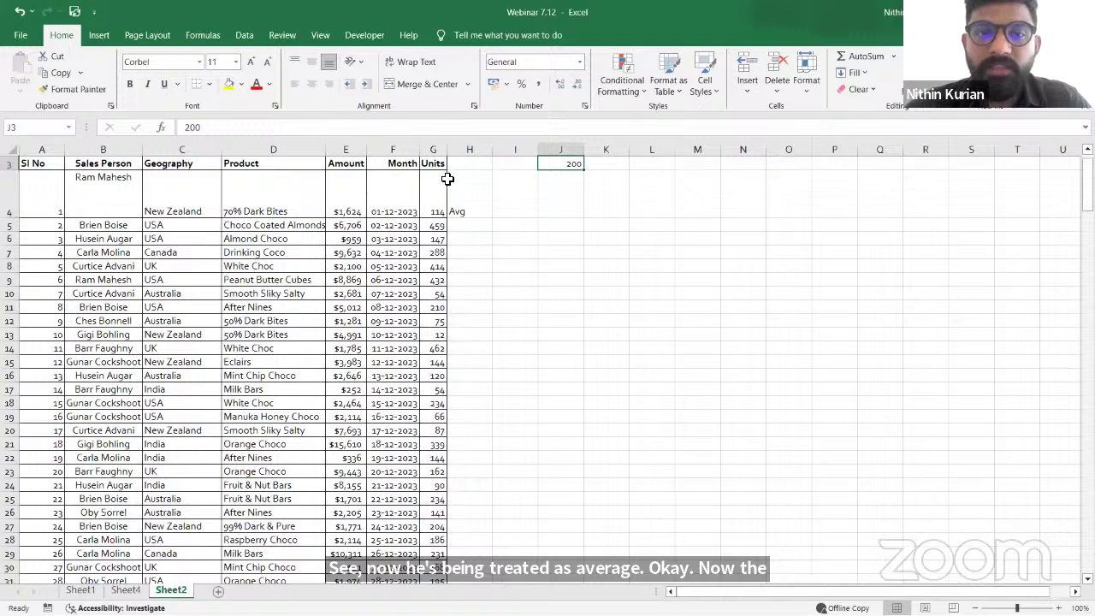
text(100)
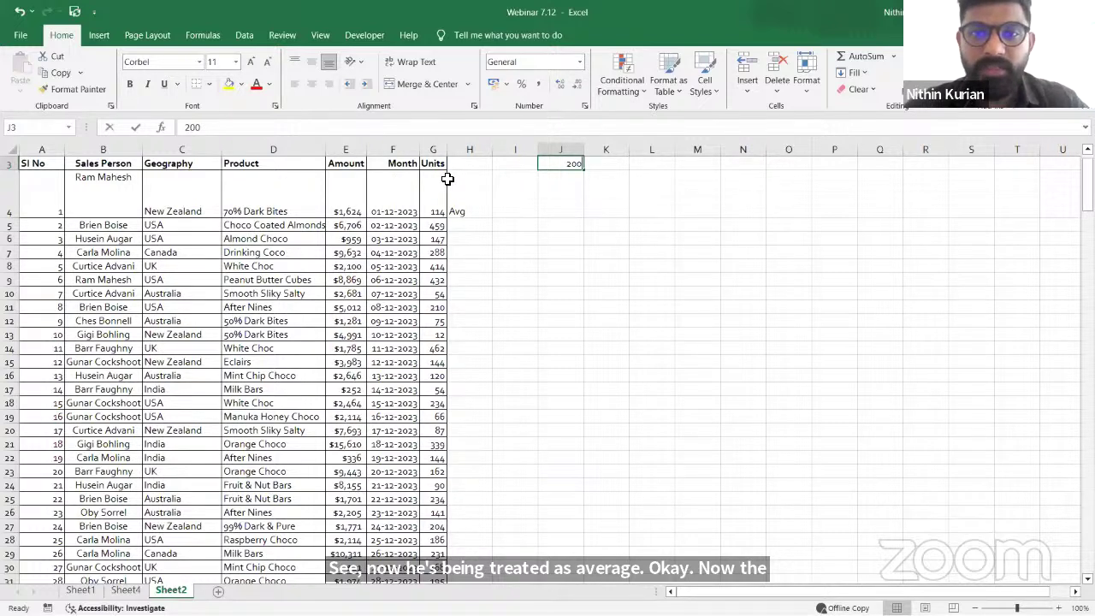
click(532, 238)
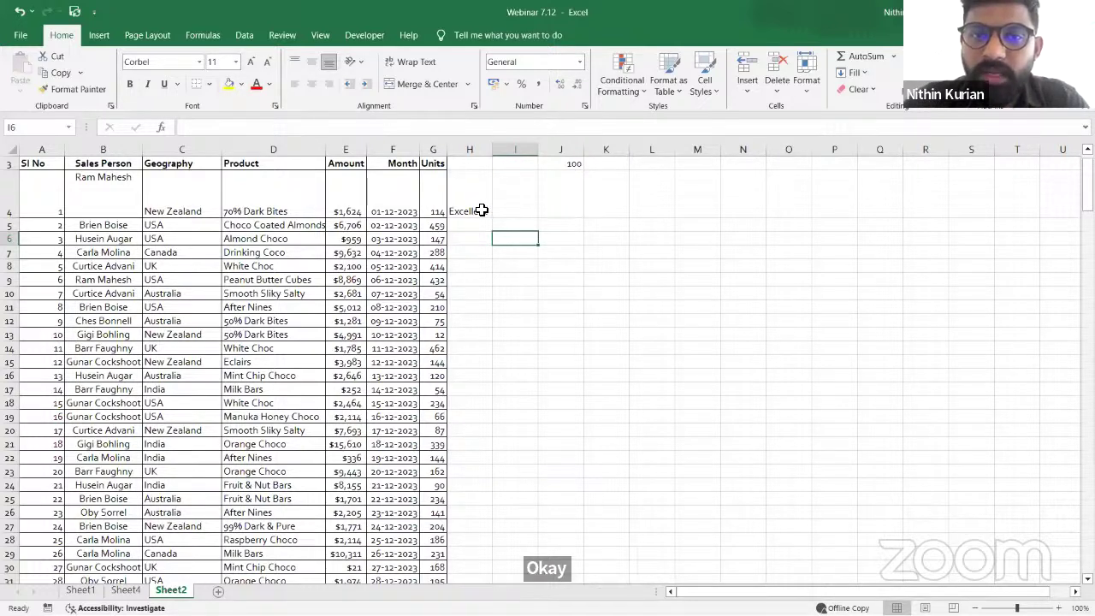
click(562, 166)
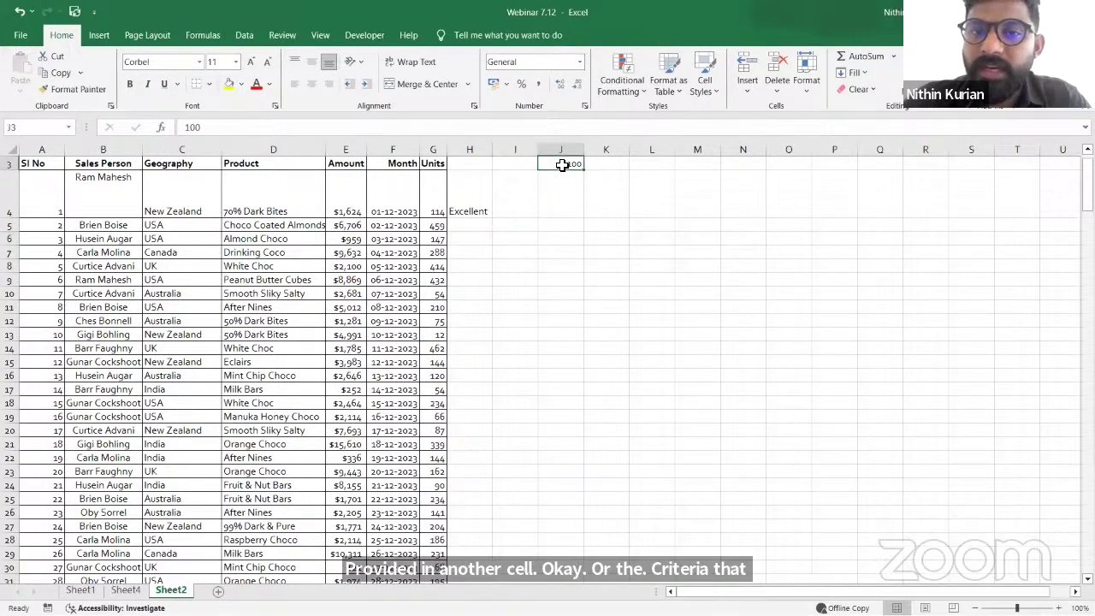
click(475, 203)
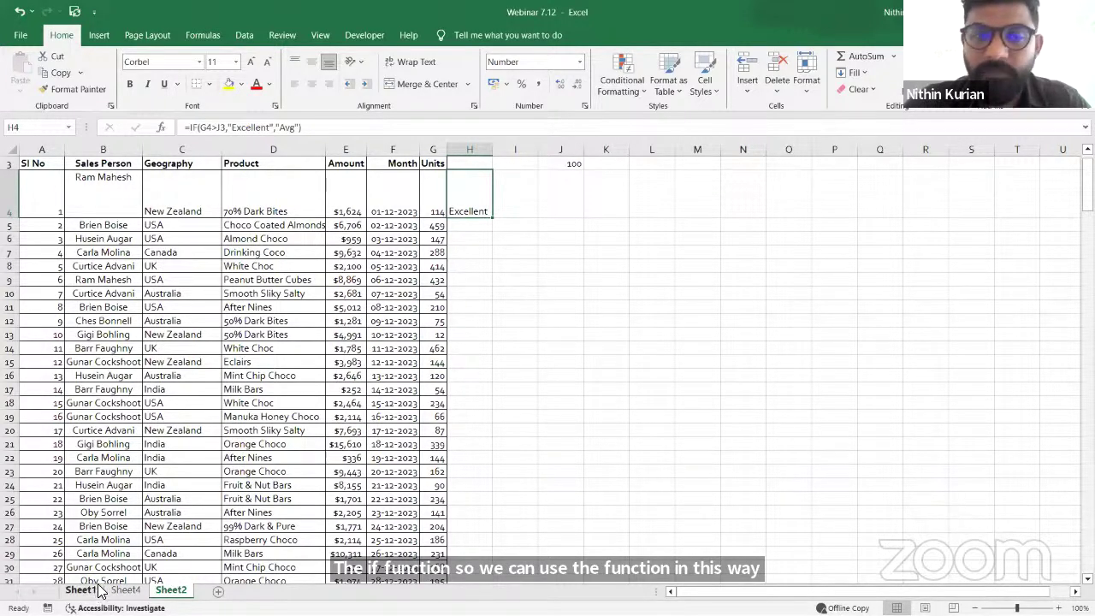
Enter =CONCAT(C5,D5) in H5 to join the row's geography and product text
click(498, 291)
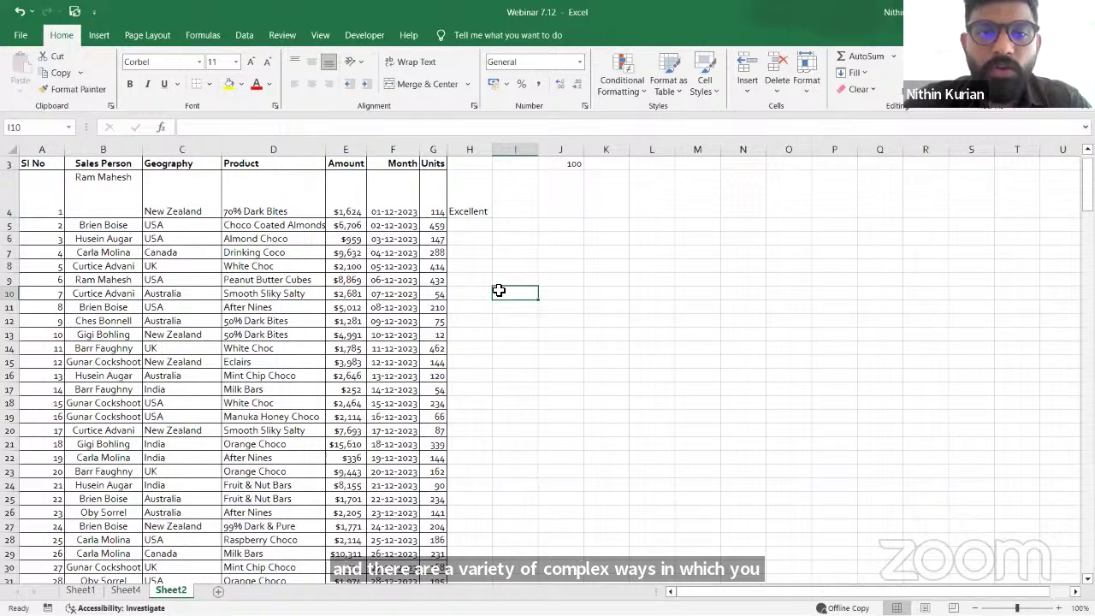
click(483, 230)
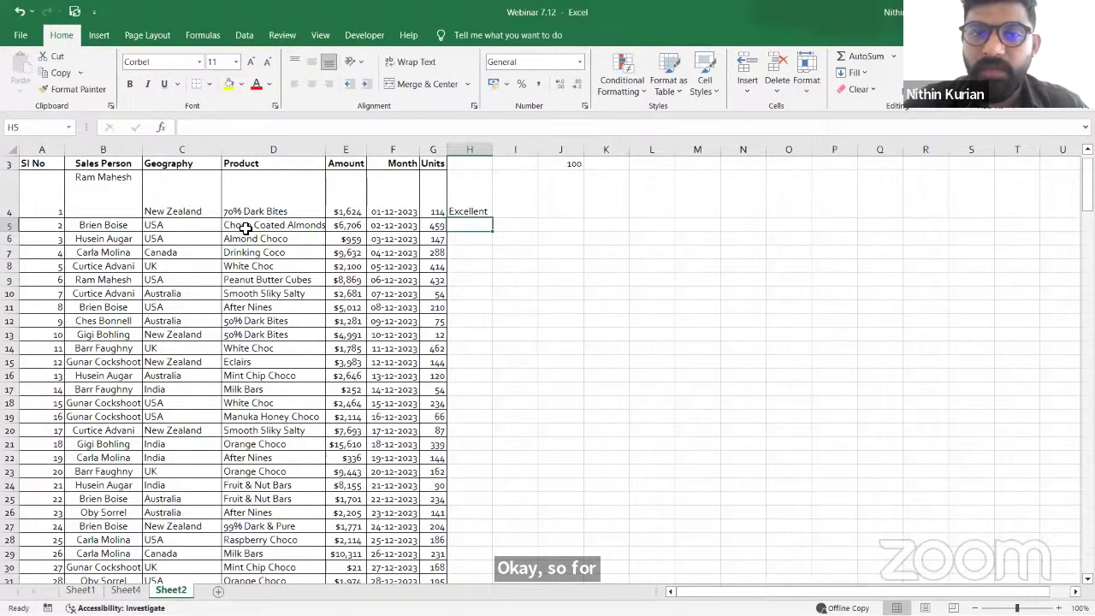
text(=)
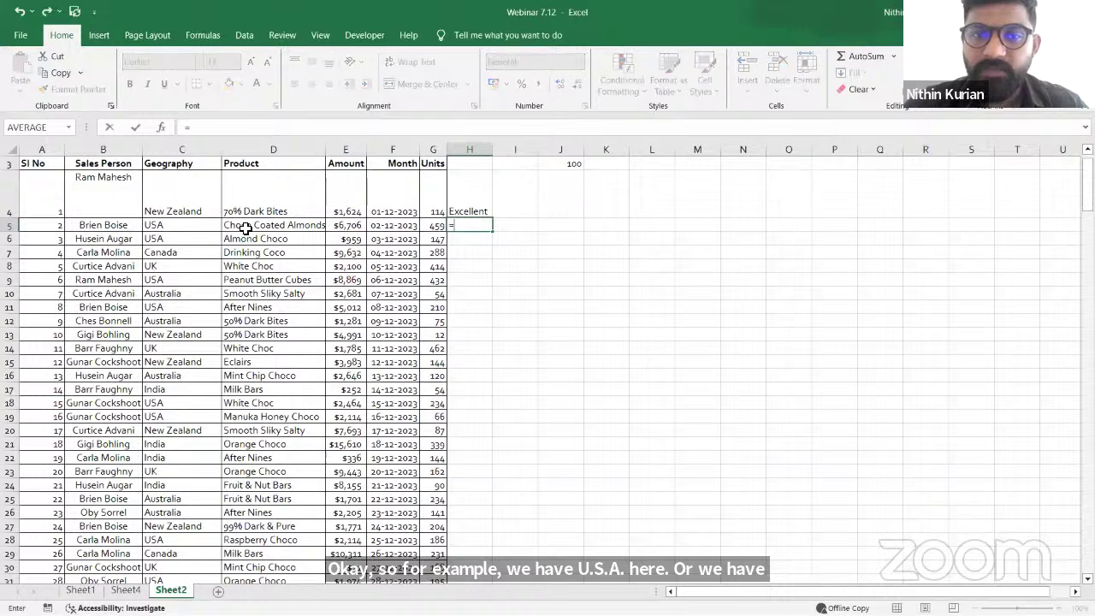
text(c)
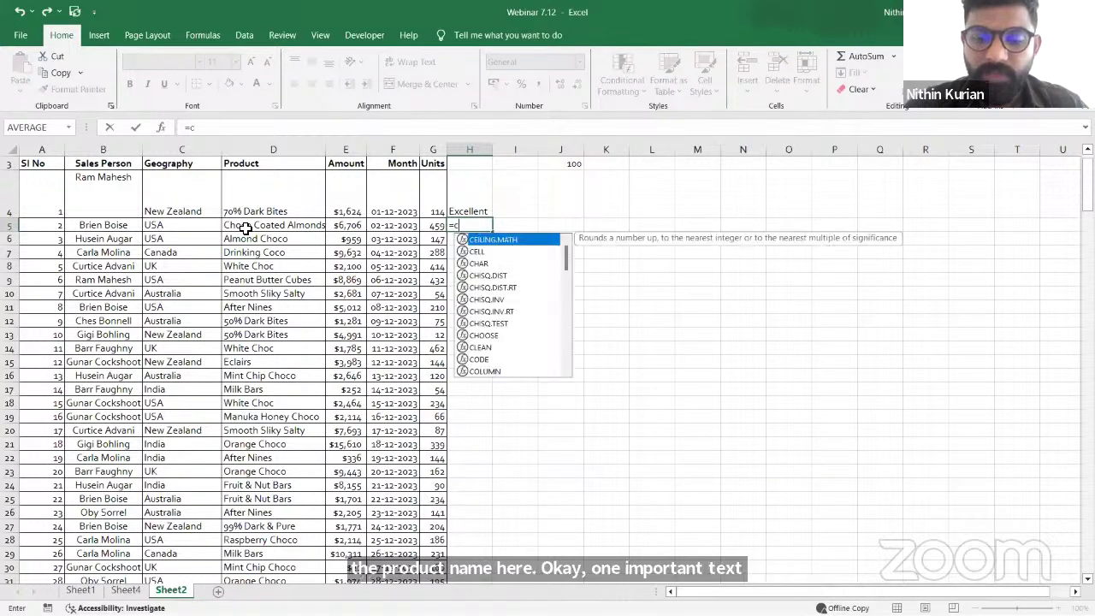
text(onca)
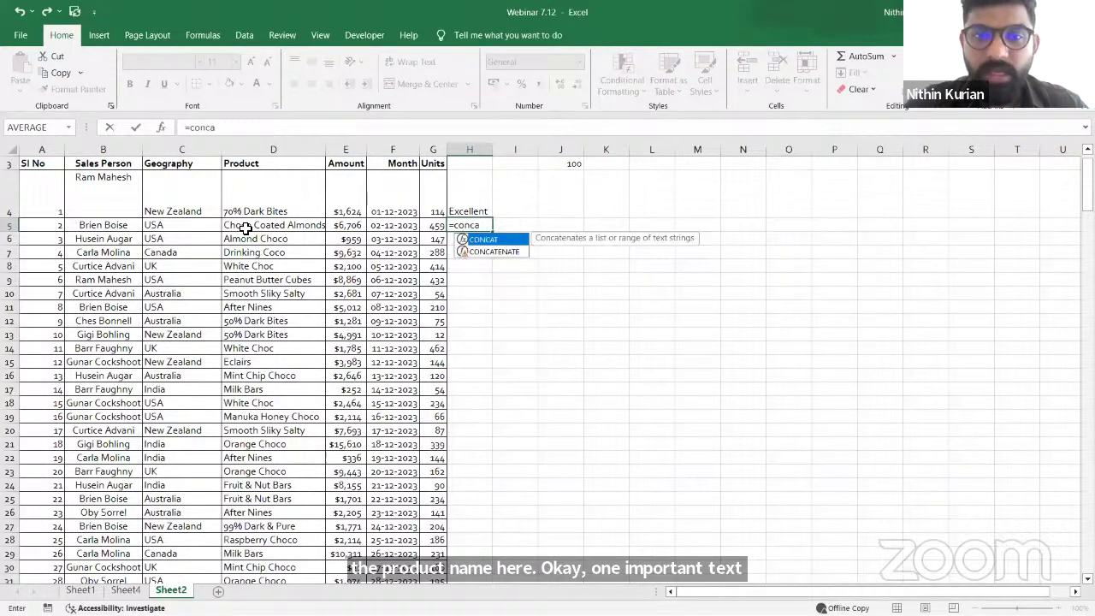
key(Tab)
click(209, 225)
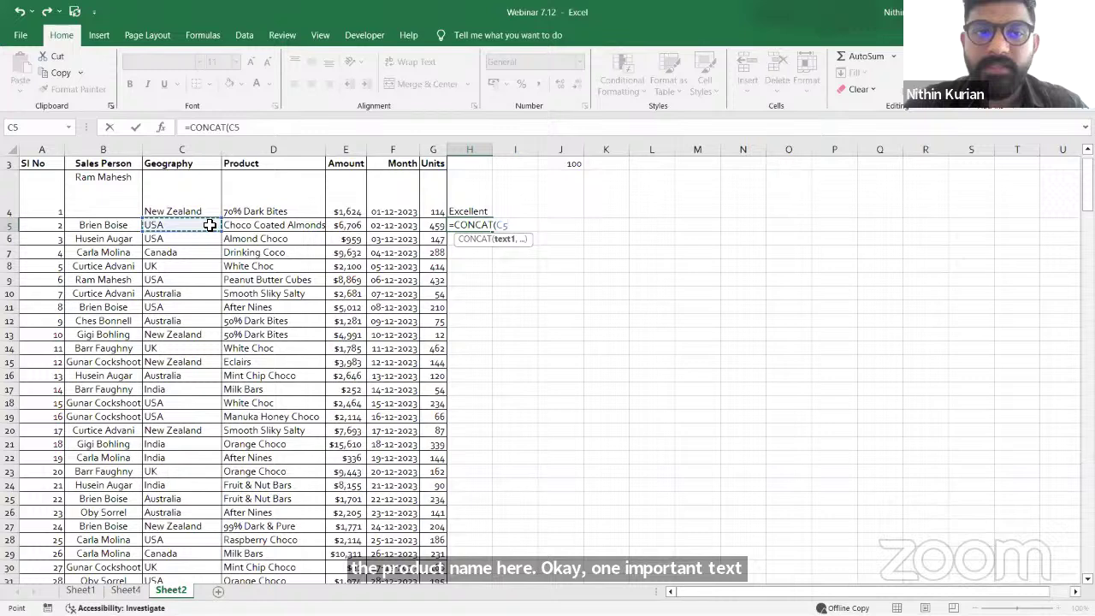
text(,)
click(261, 225)
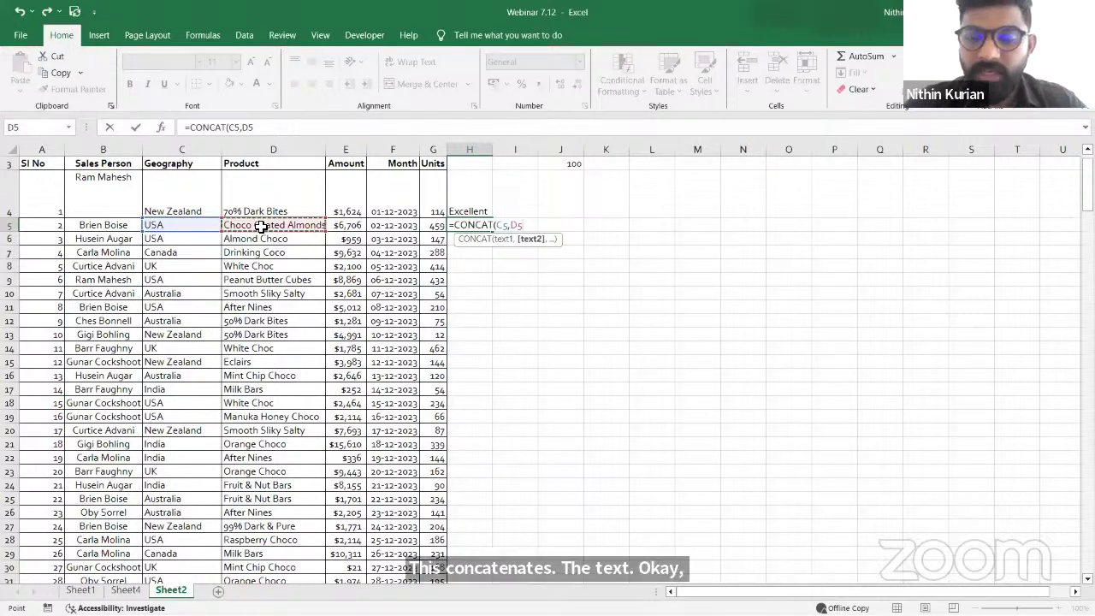
text())
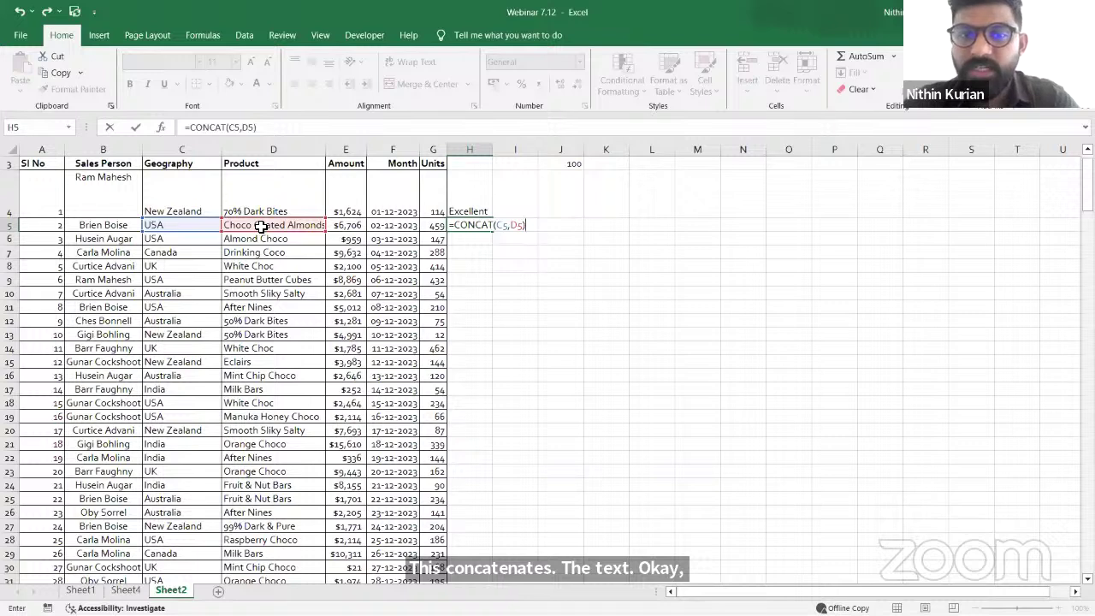
key(Return)
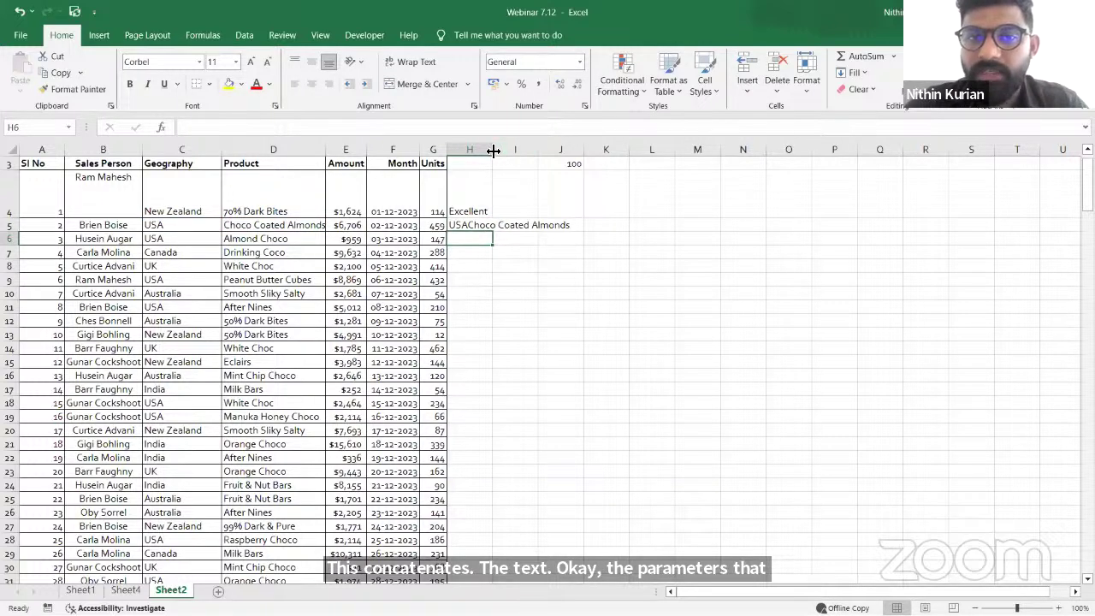
Widen column H and add an empty-text argument to the H5 formula so it reads =CONCAT(C5,"",D5)
drag(493, 150, 549, 152)
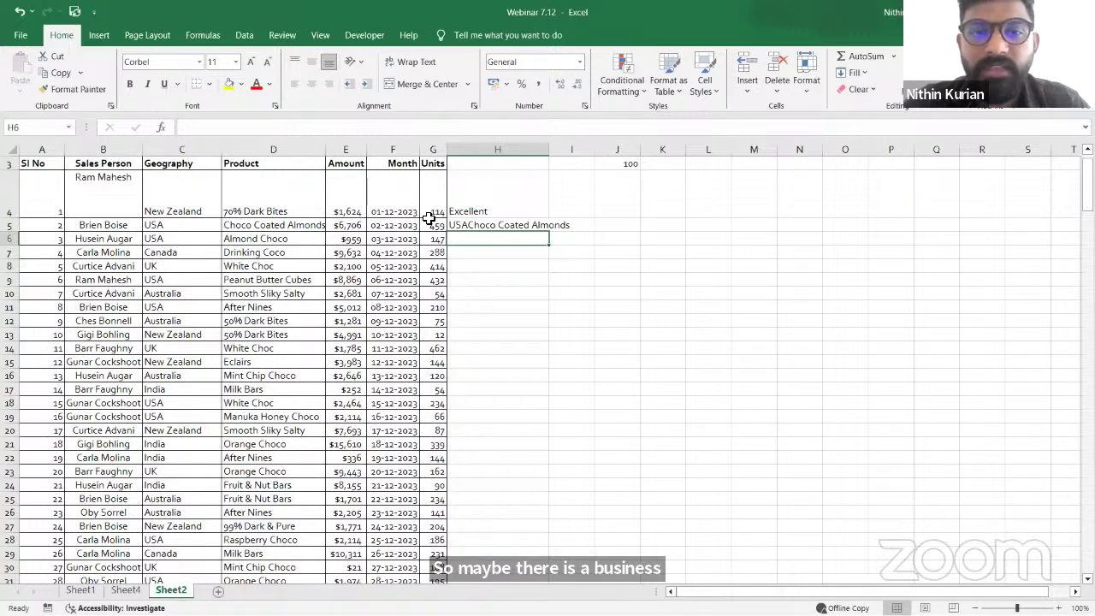
click(458, 227)
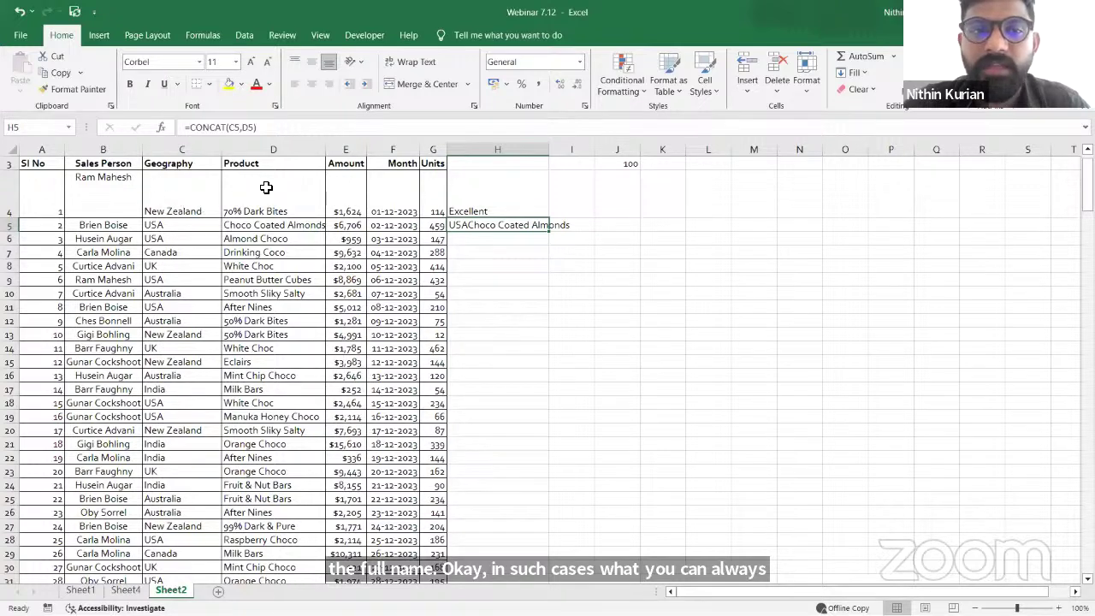
click(243, 128)
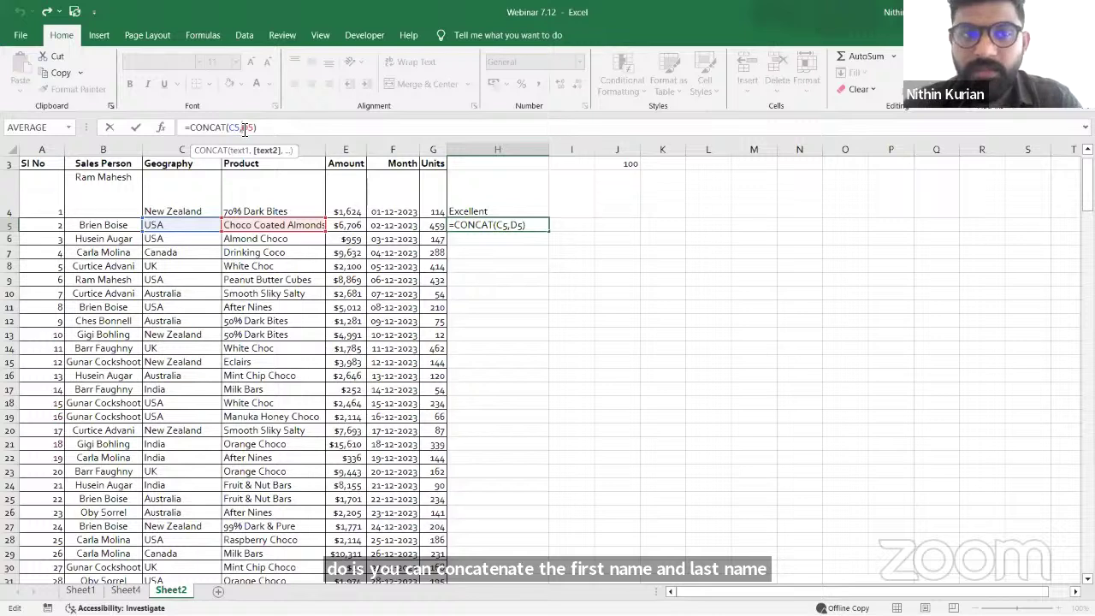
text("")
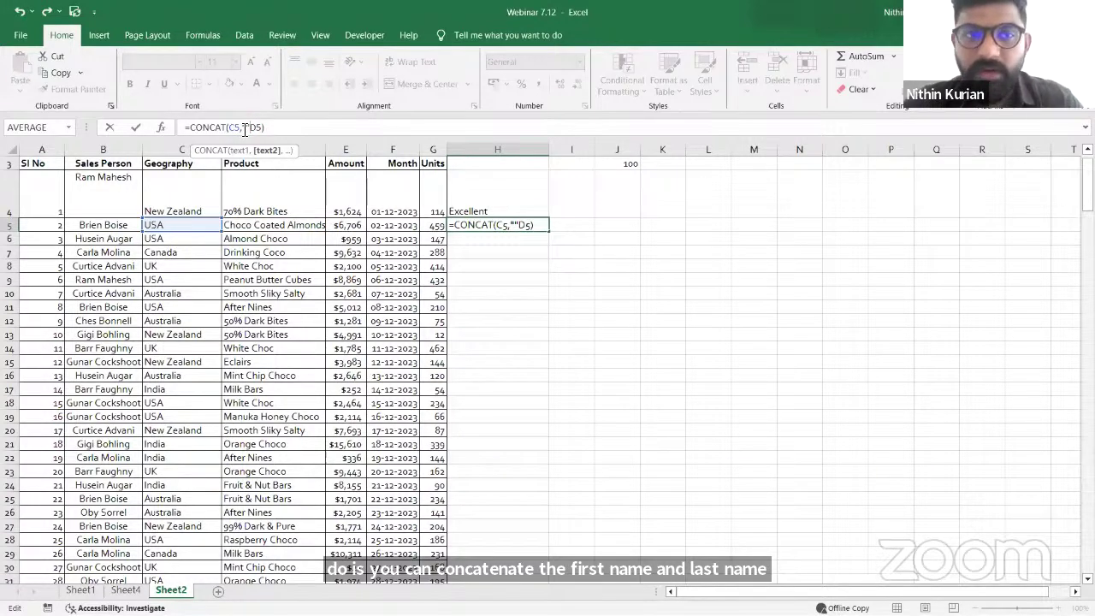
text(,)
click(494, 252)
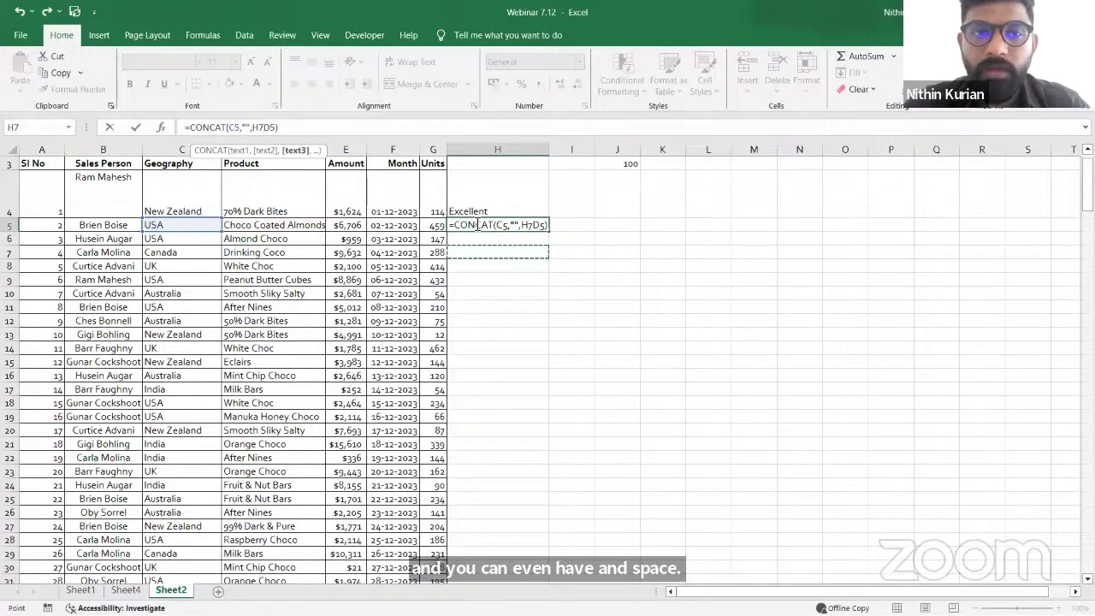
click(267, 128)
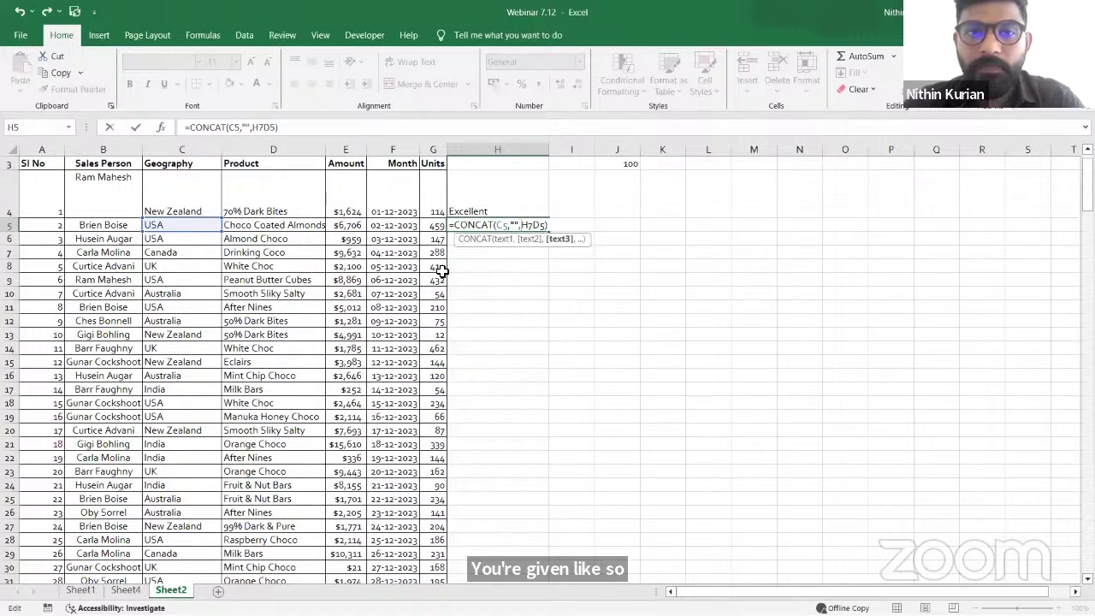
click(482, 267)
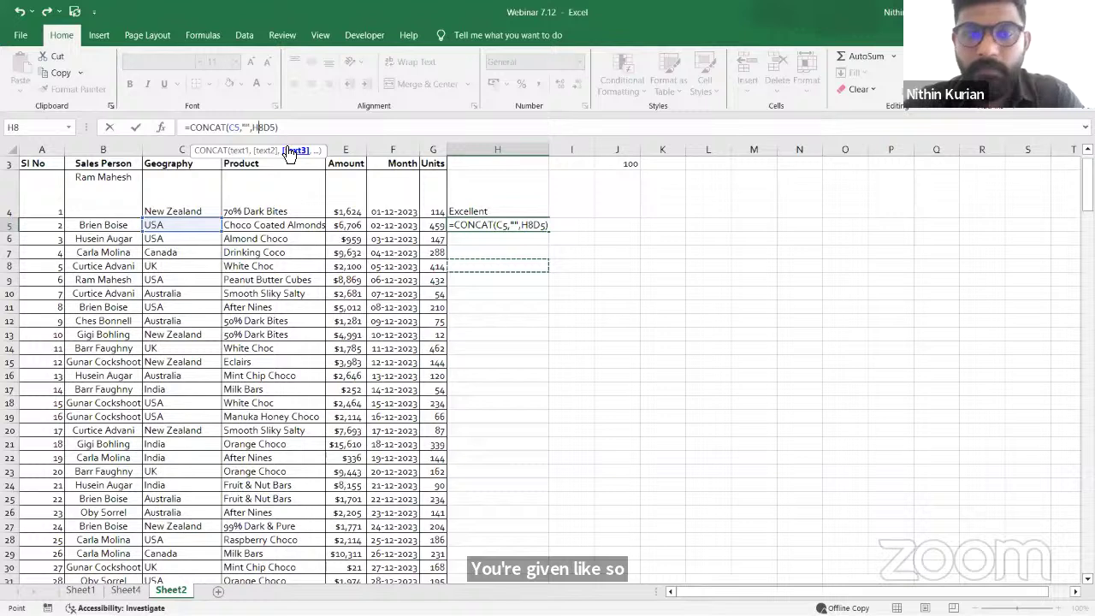
key(Return)
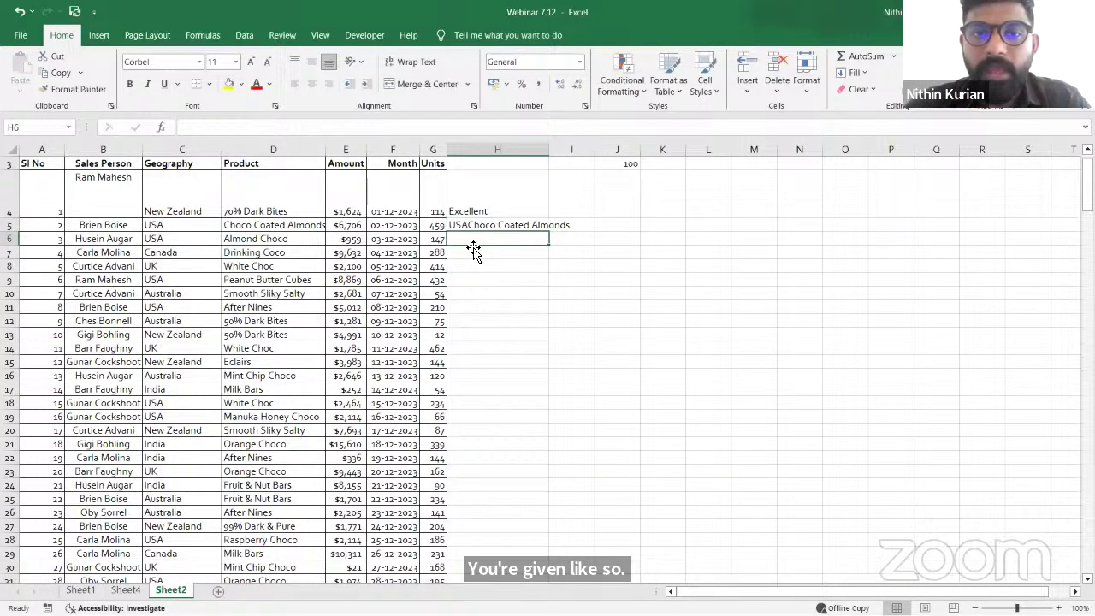
Put a space inside the quotes of the H5 formula so it reads =CONCAT(C5," ",D5)
click(474, 227)
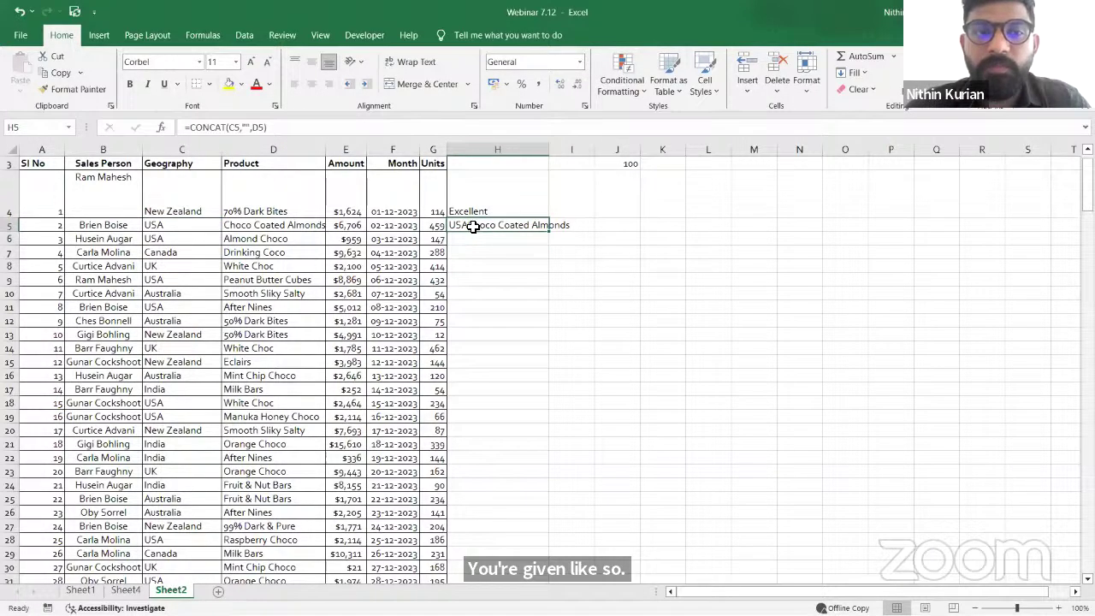
click(248, 128)
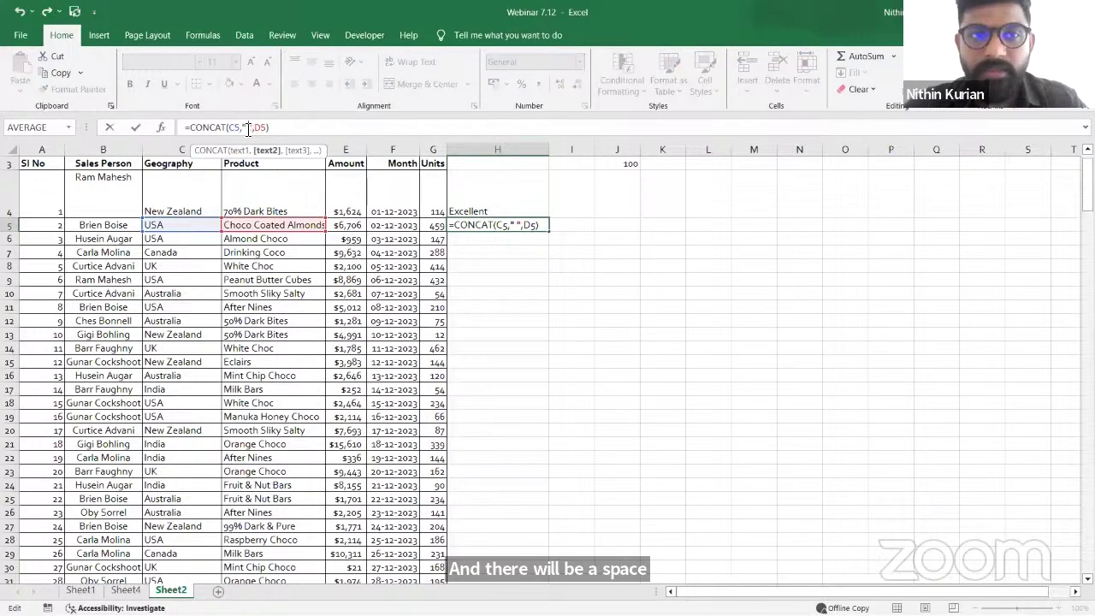
click(469, 238)
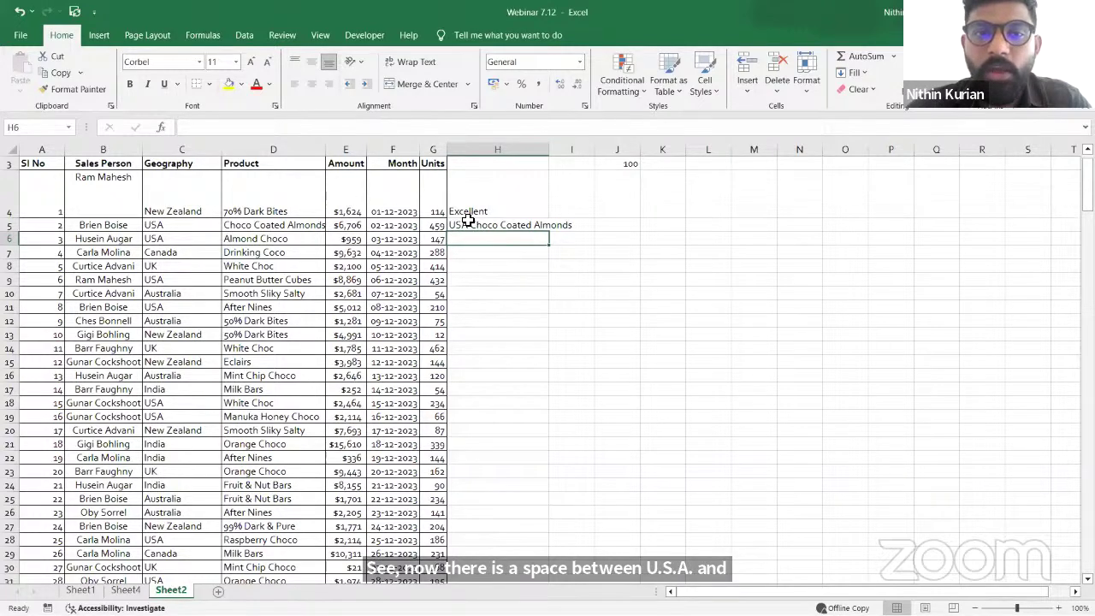
Replace the space separator in the H5 formula with an ampersand, giving =CONCAT(C5,"&",D5)
click(469, 224)
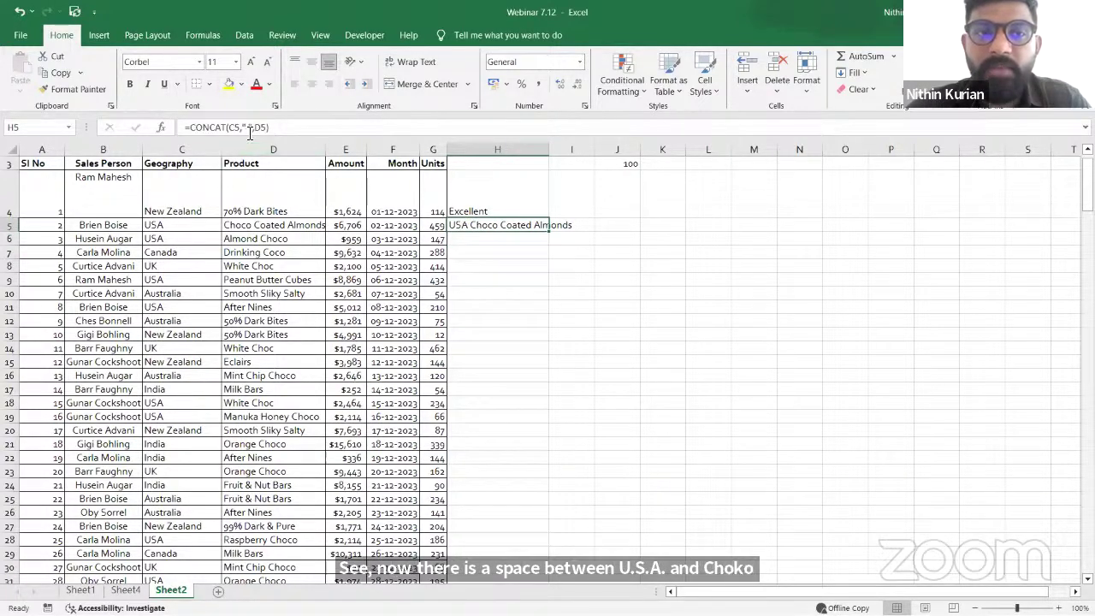
click(250, 130)
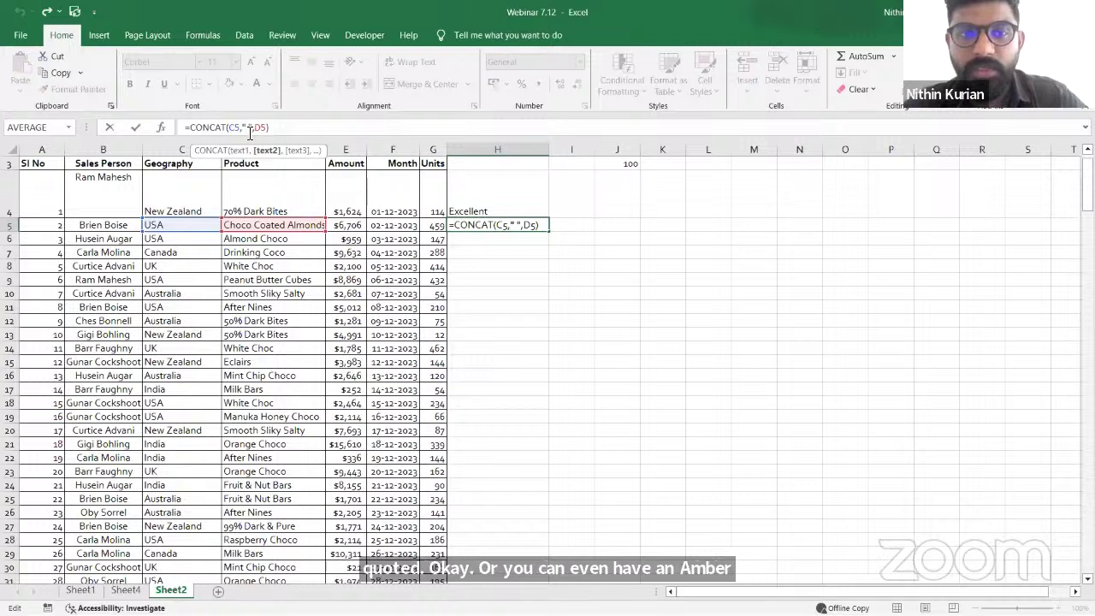
text(&)
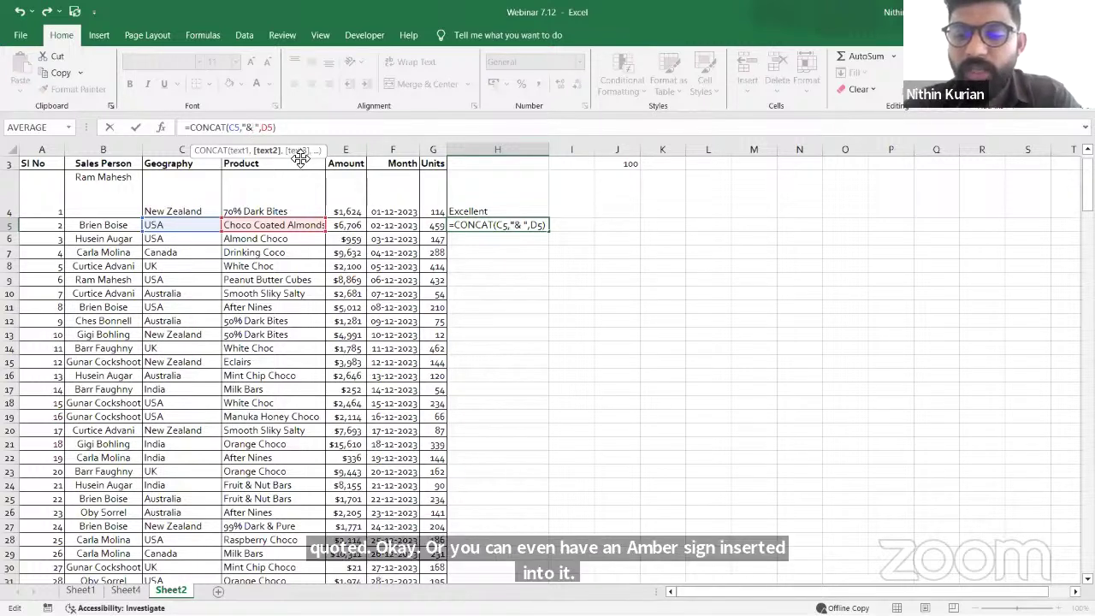
key(Delete)
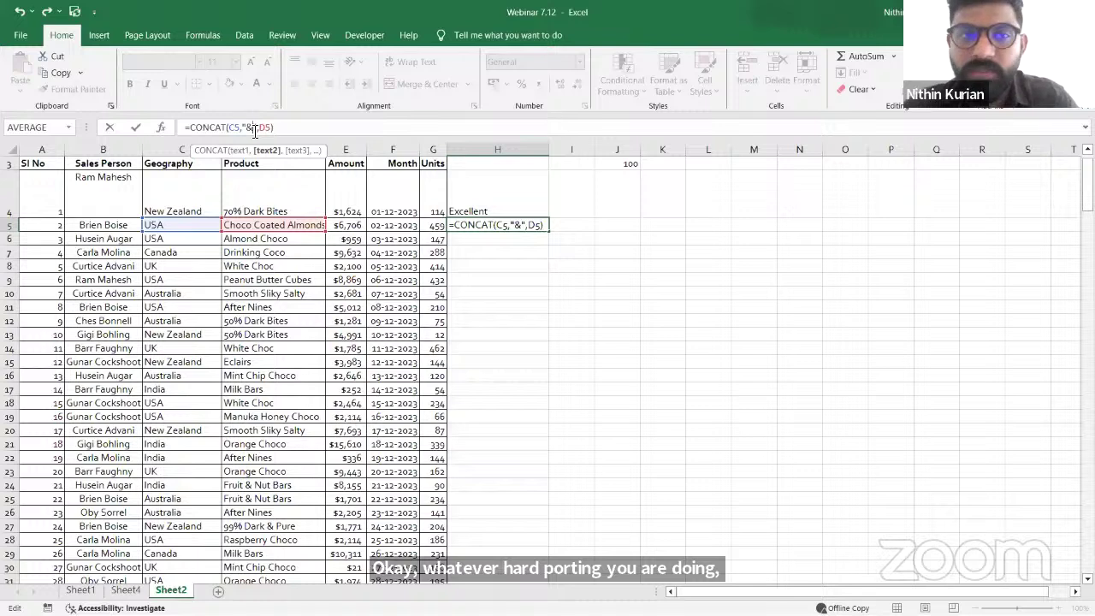
key(Return)
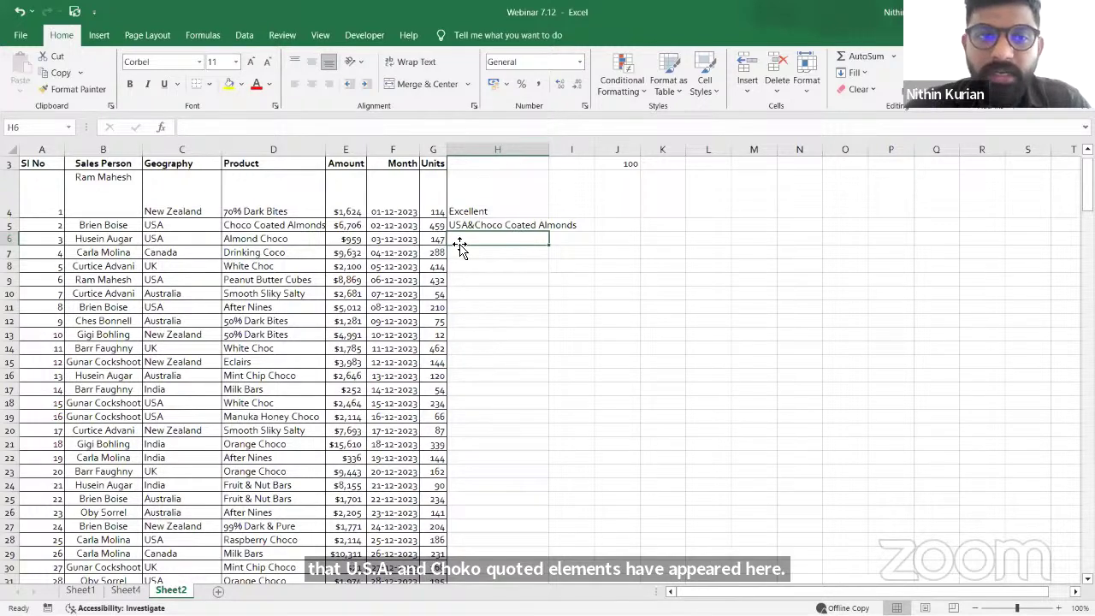
Clear the CONCAT formula from H5 and enter =LEN(D5) to count the characters in the product name
click(319, 227)
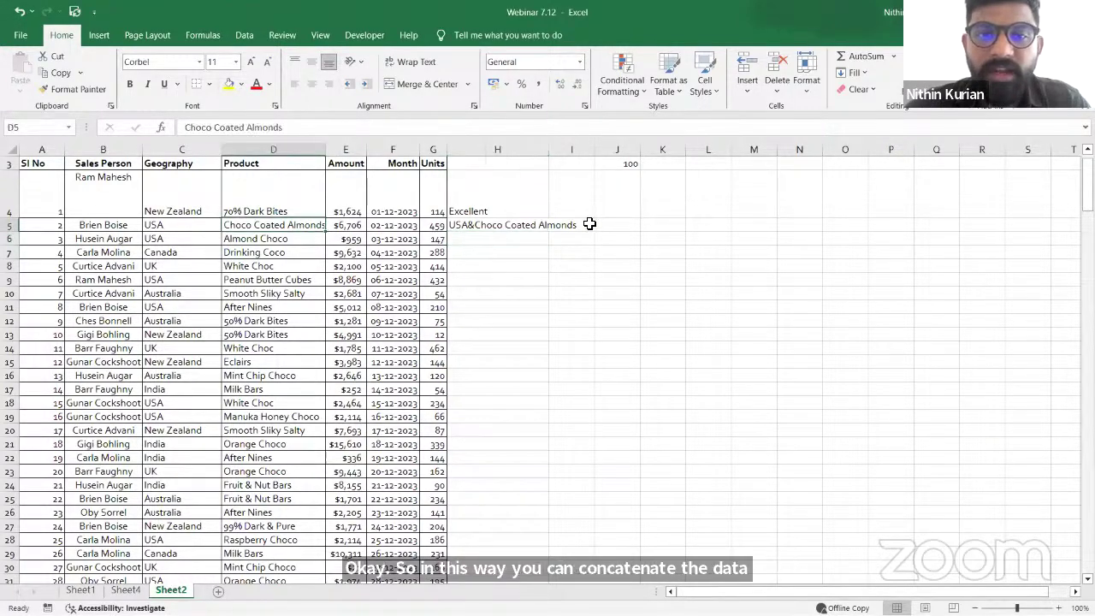
click(543, 227)
key(Delete)
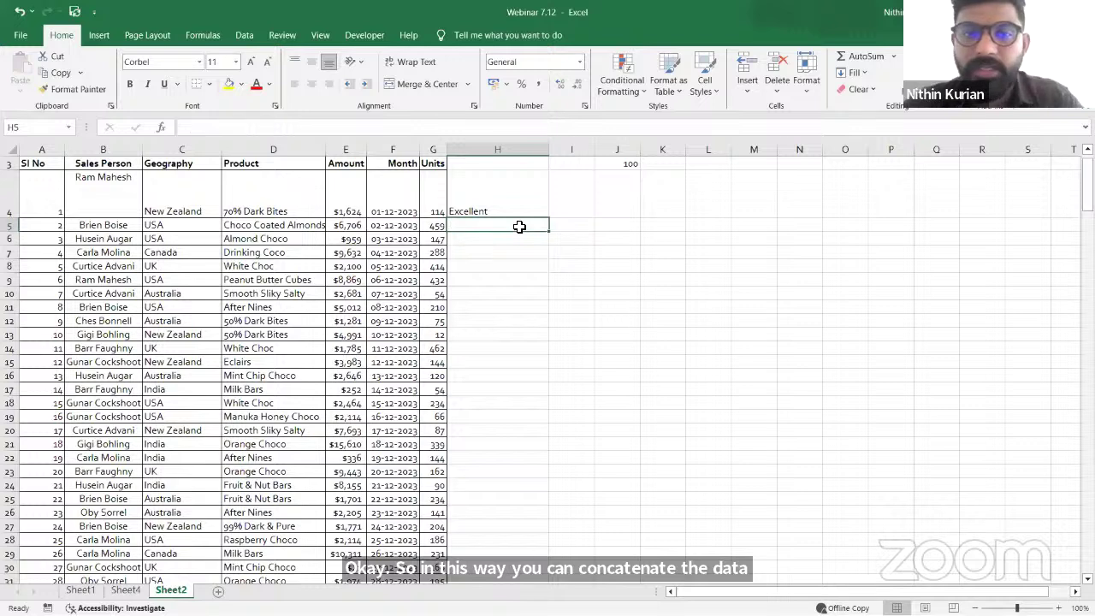
text(=)
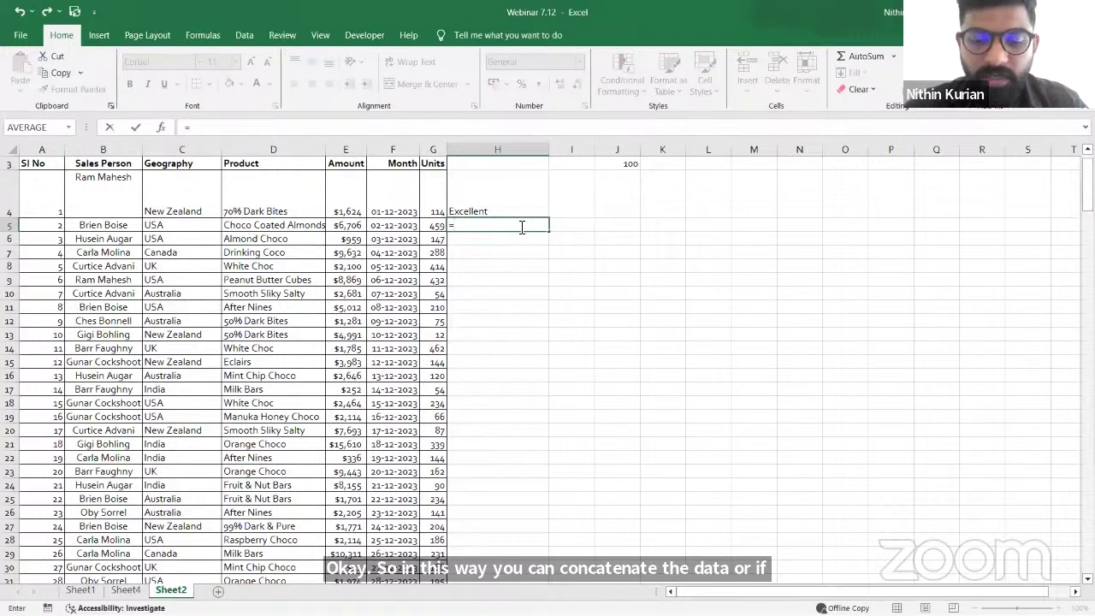
text(le)
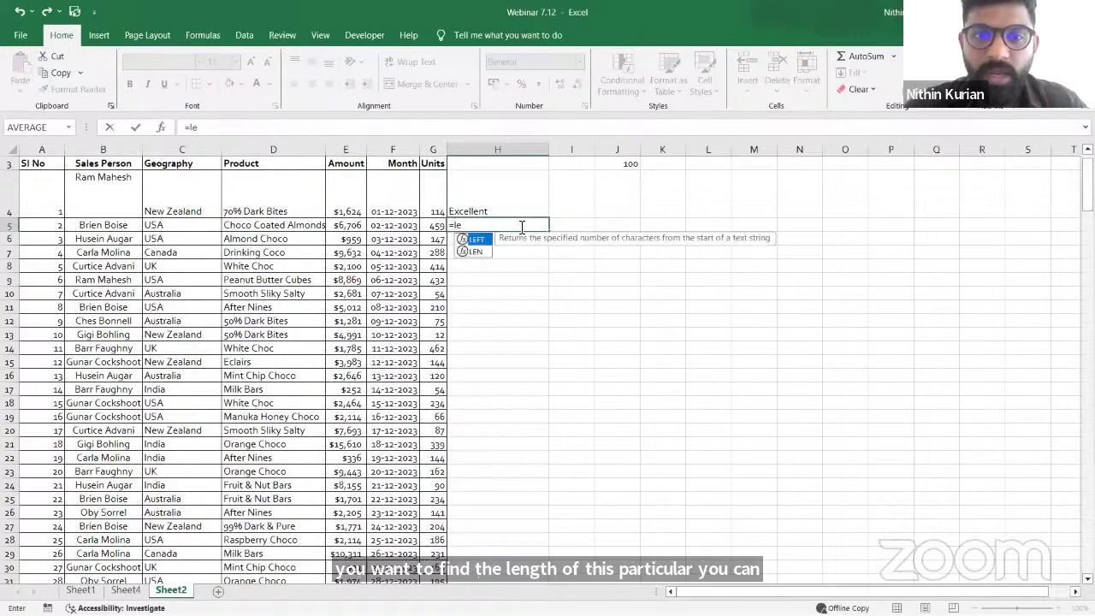
click(481, 253)
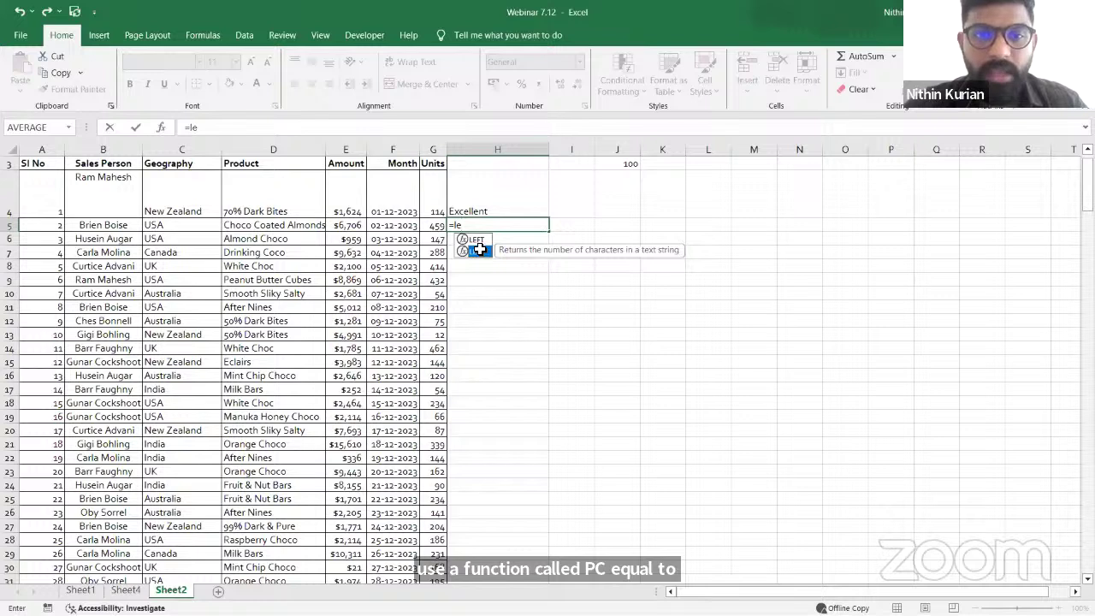
double_click(480, 250)
click(273, 227)
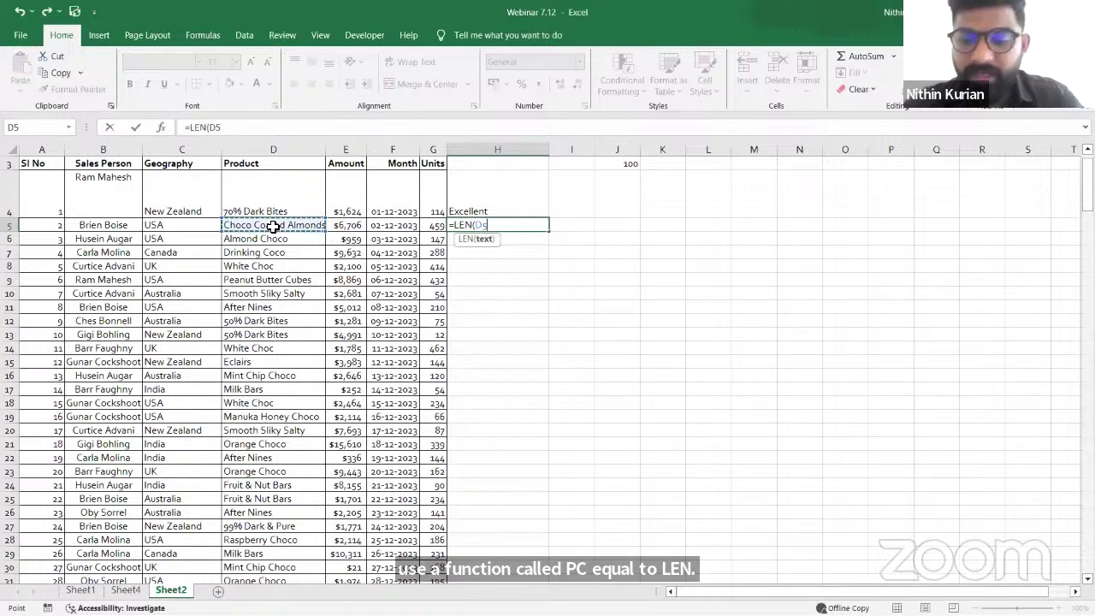
text())
key(Return)
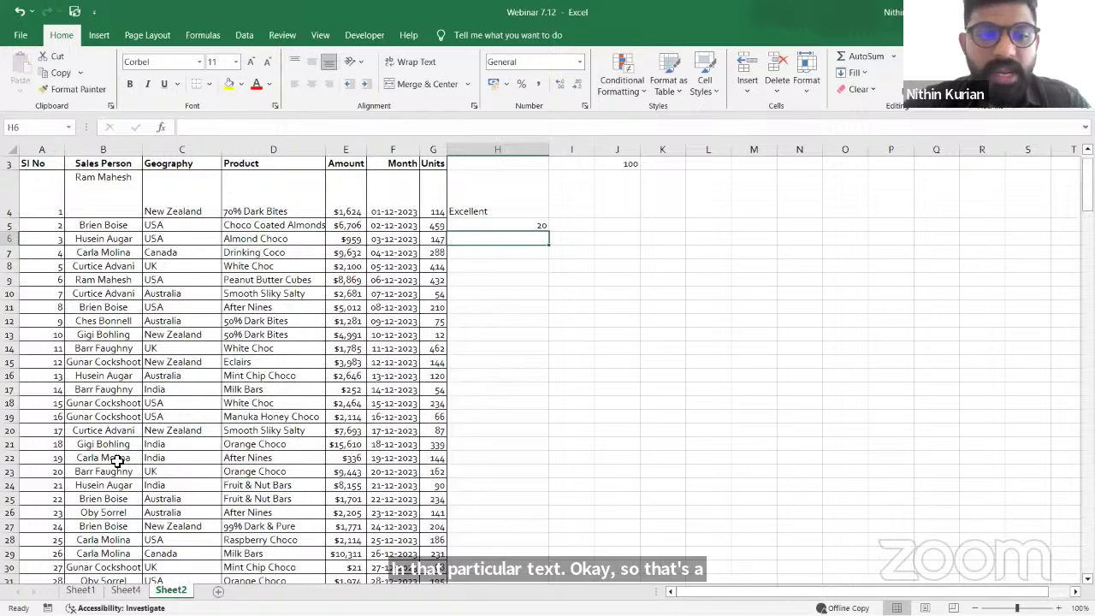
Check the topic list on Sheet1, return to Sheet2 and turn on filtering for the Geography column
click(81, 590)
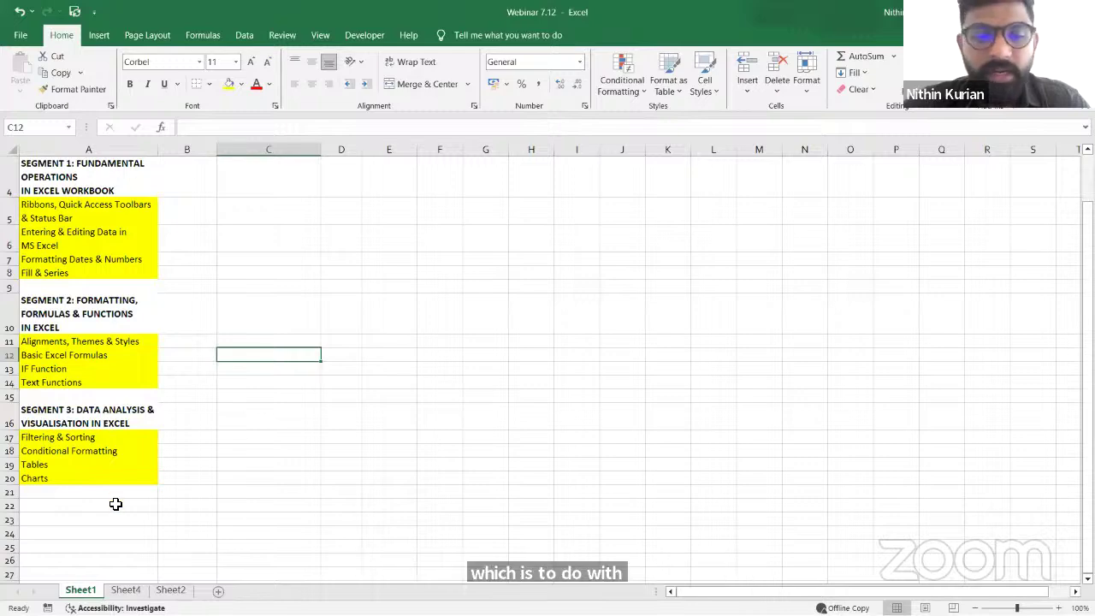
click(170, 589)
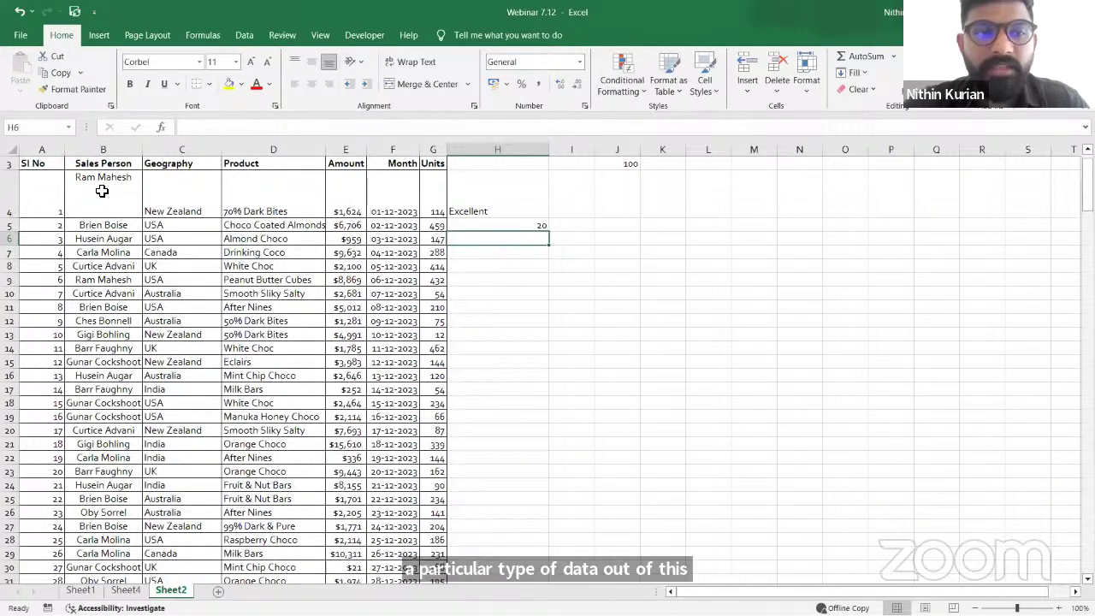
click(173, 152)
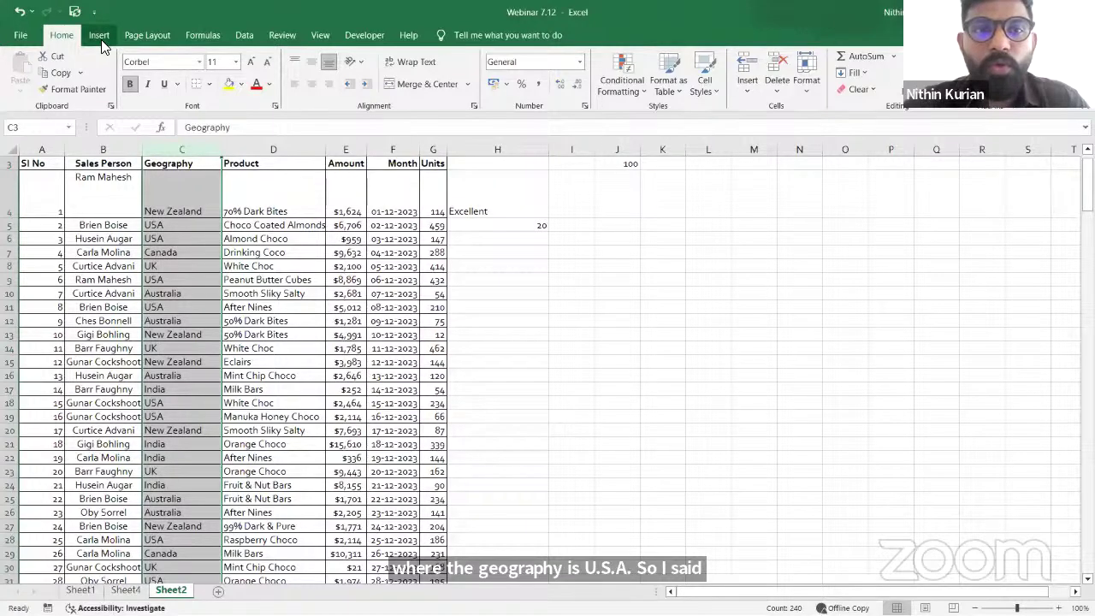
click(246, 35)
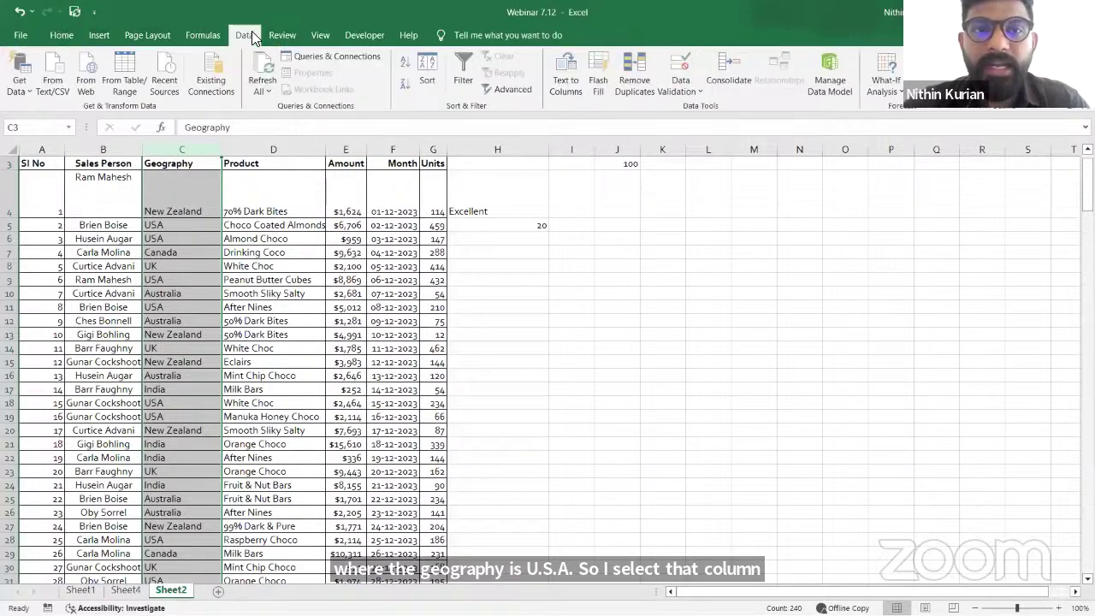
click(459, 67)
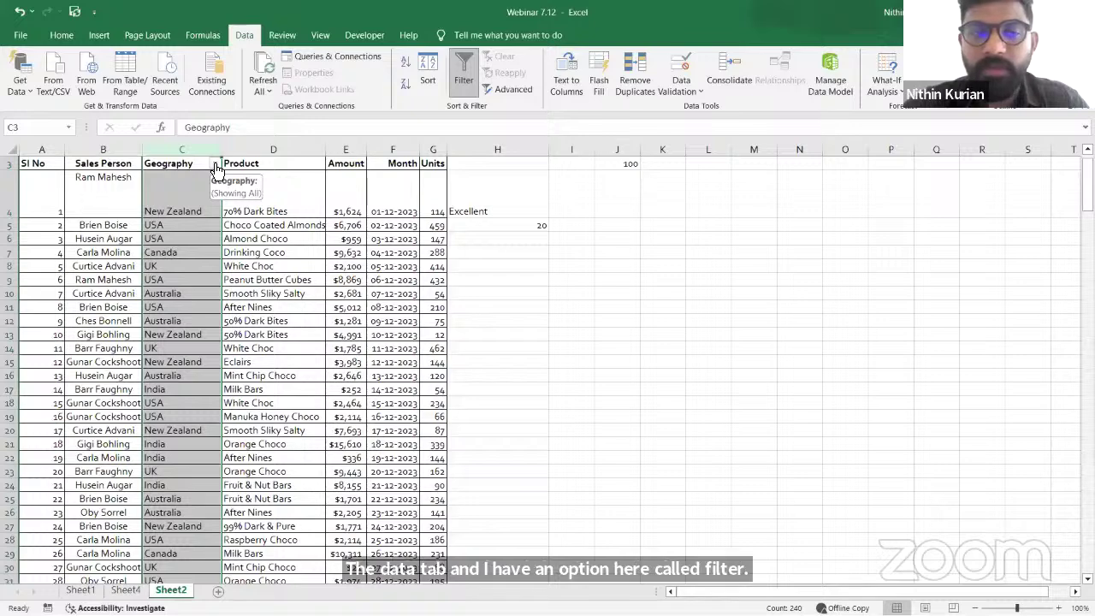
Filter the Geography column to show only USA and look through the filtered rows
click(215, 163)
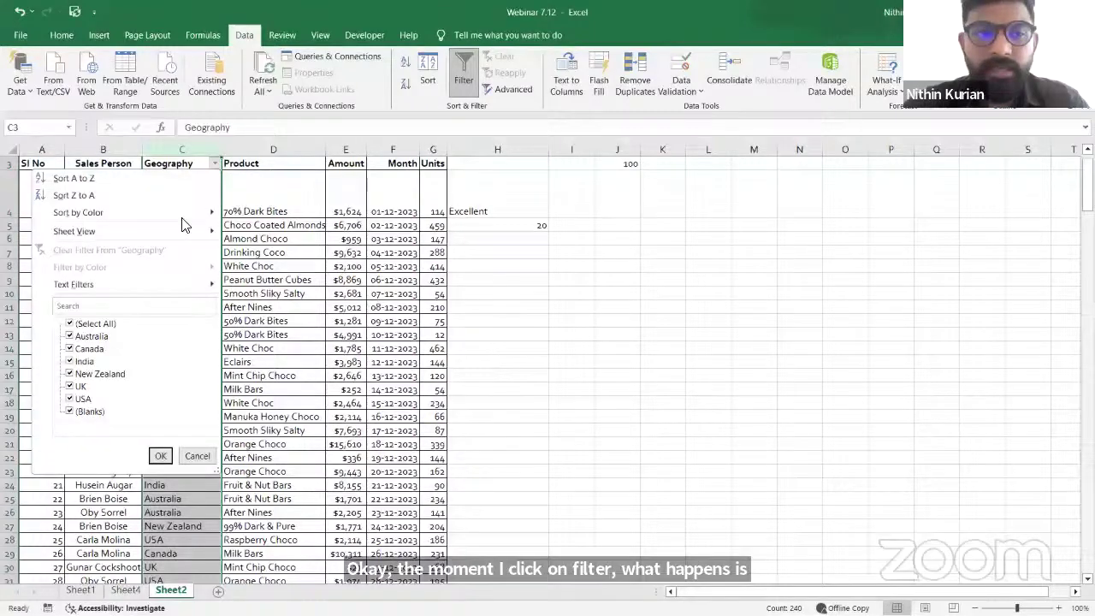
click(69, 325)
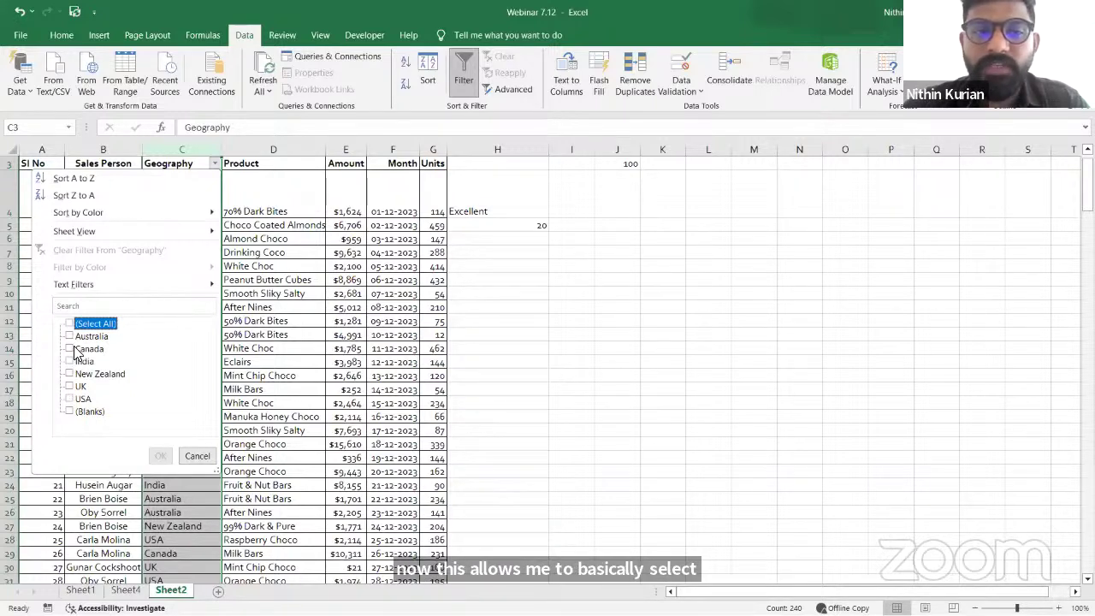
click(70, 399)
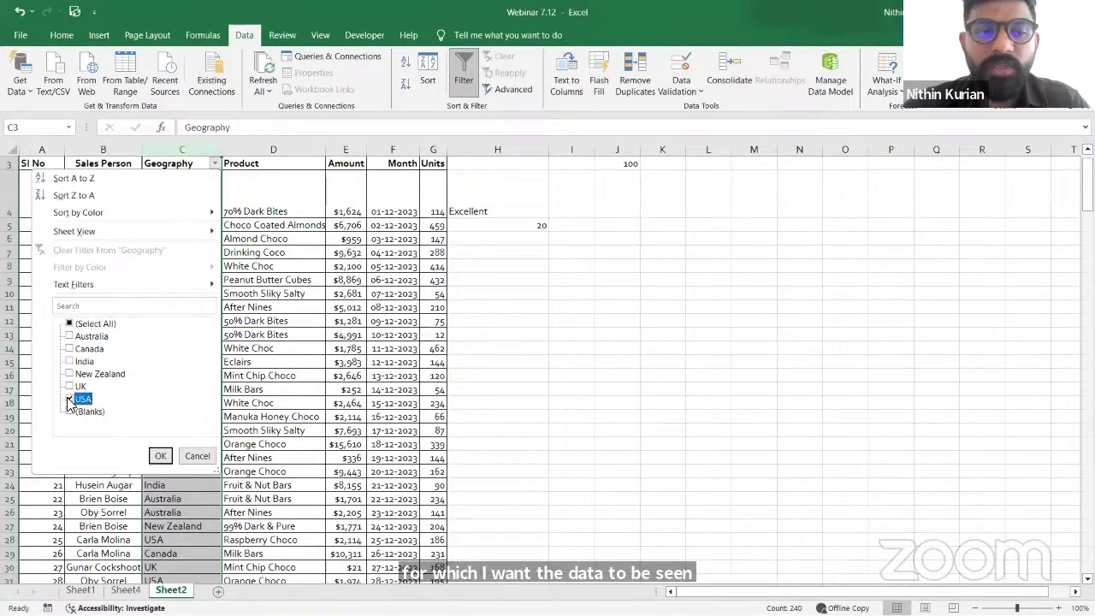
click(160, 456)
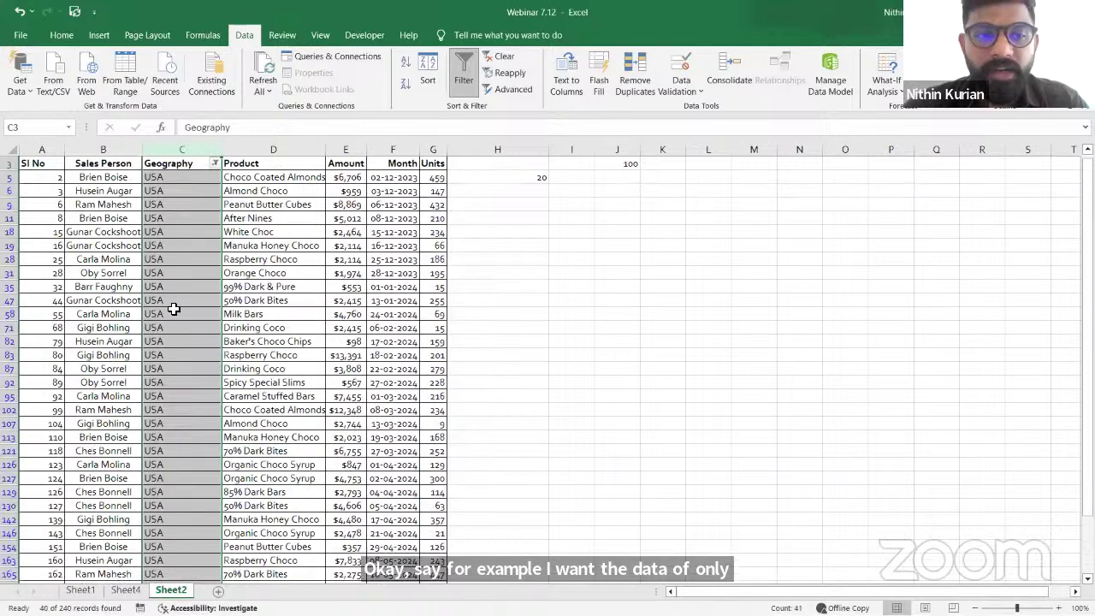
scroll(166, 342, down, 3)
scroll(164, 357, down, 3)
scroll(165, 357, up, 6)
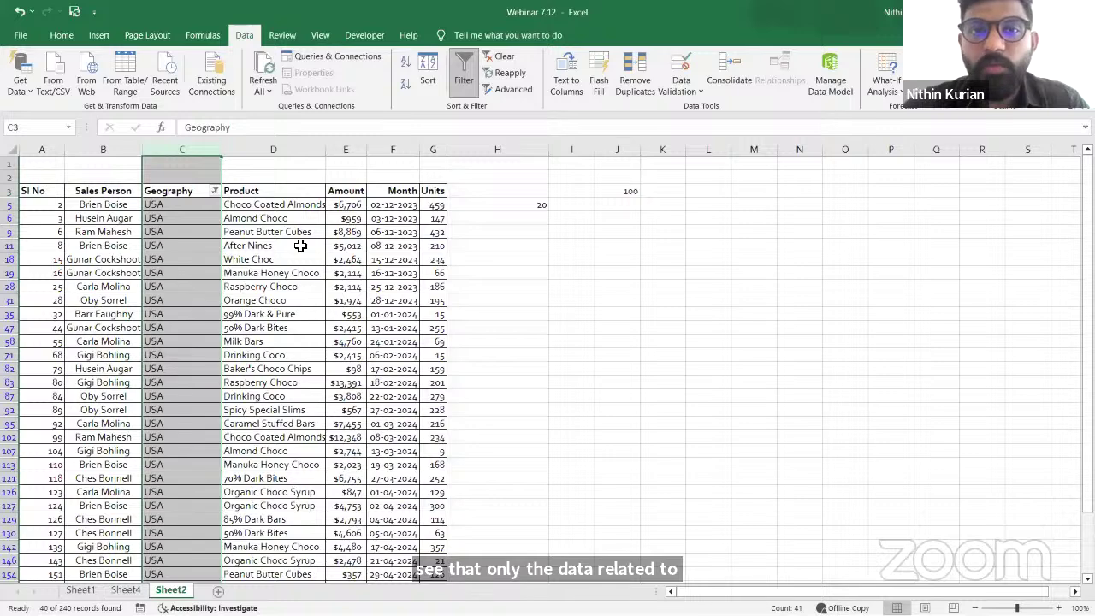
Clear the USA filter and turn off filtering on the Geography column
click(497, 64)
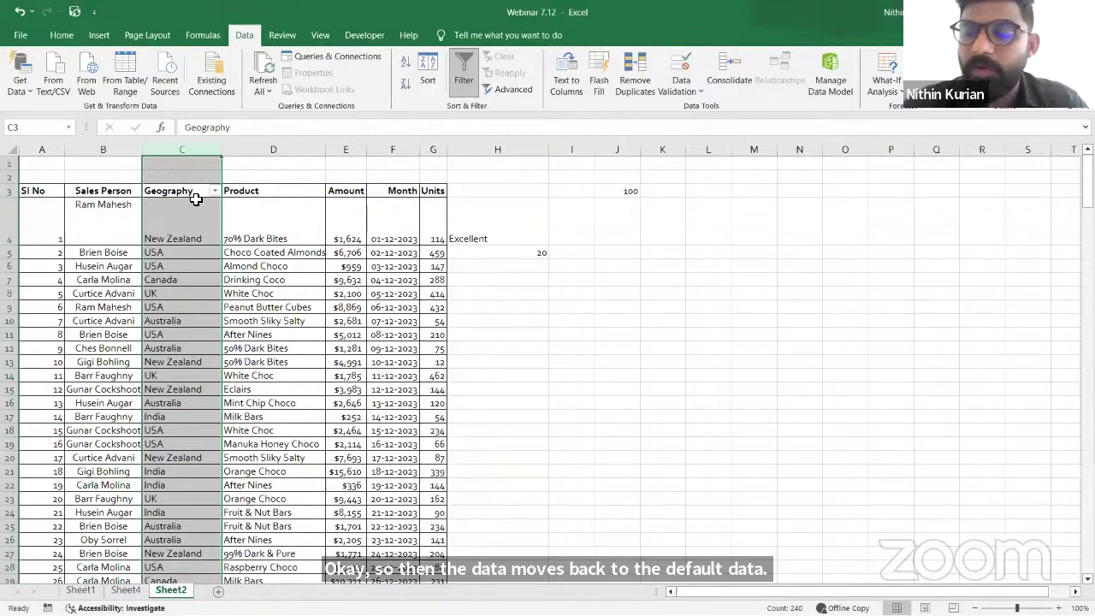
click(258, 193)
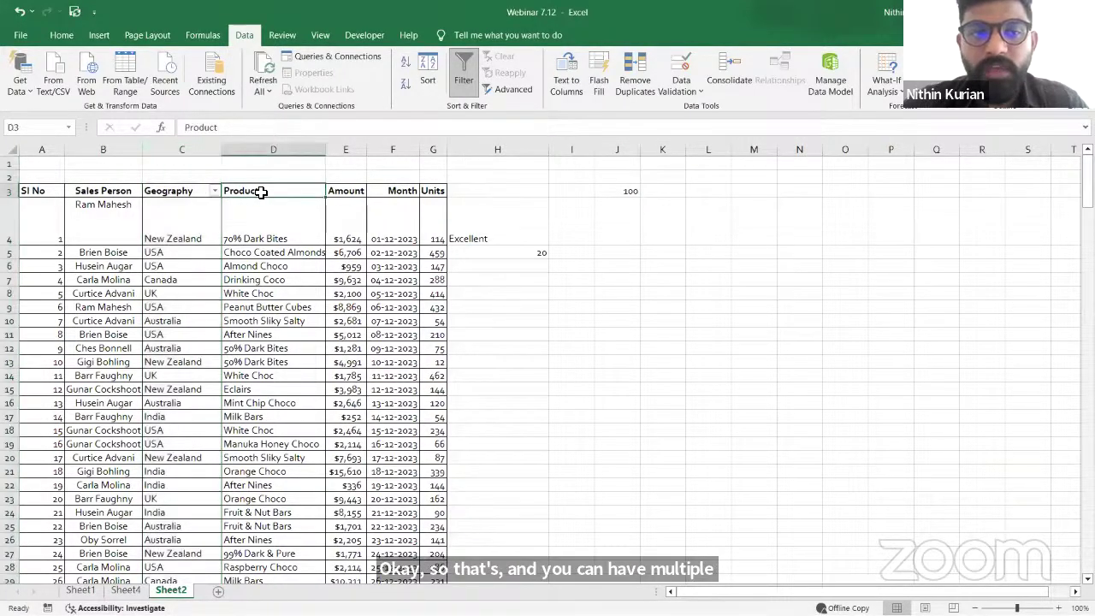
click(460, 81)
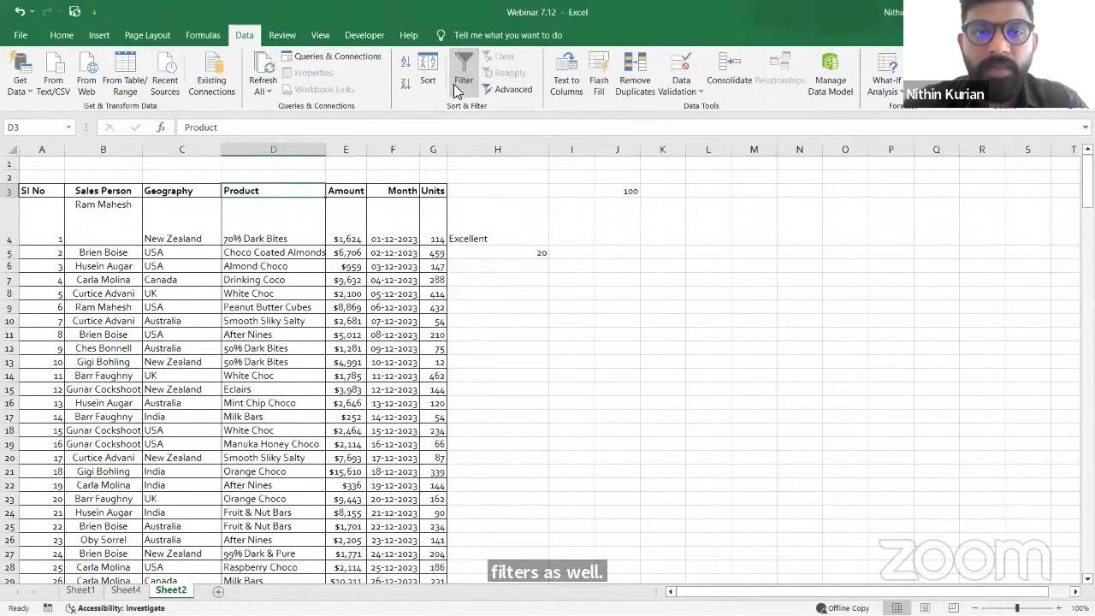
Turn on filtering for the Geography and Product columns together
click(181, 191)
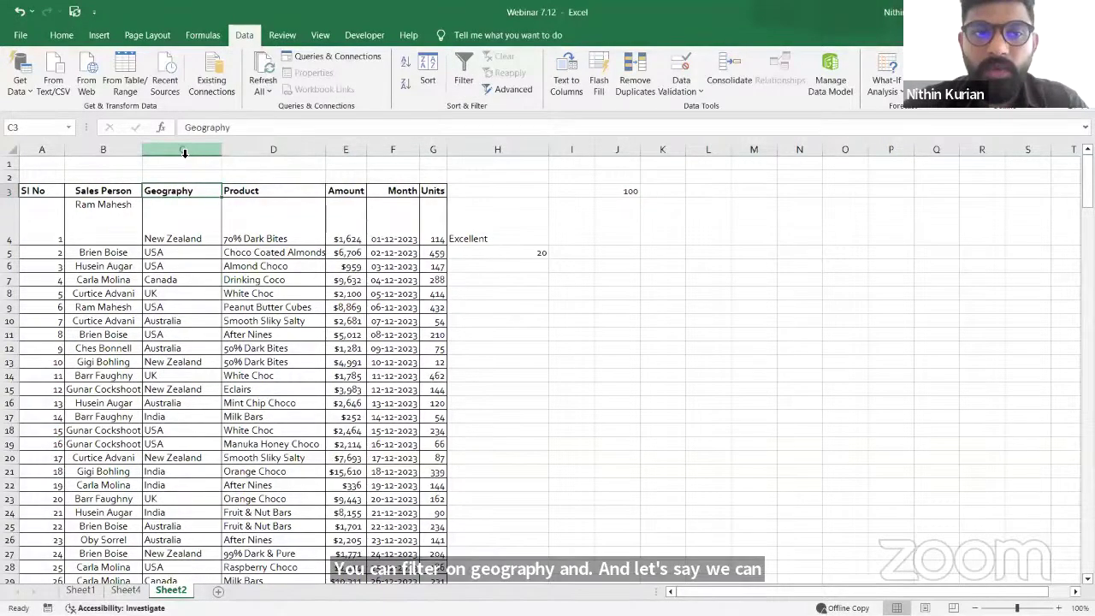
click(178, 151)
click(249, 153)
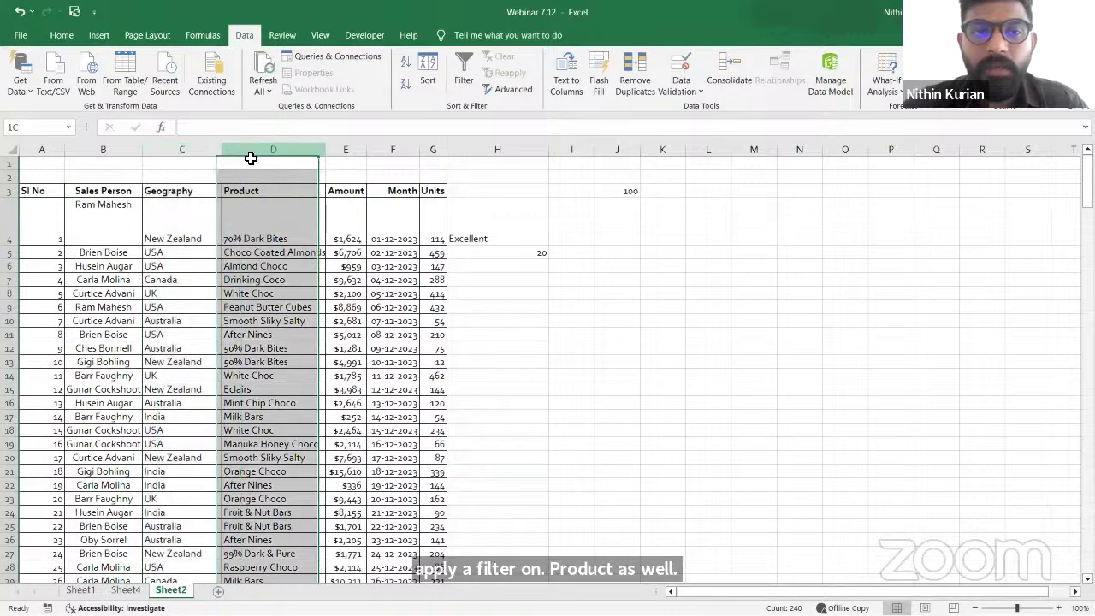
click(205, 151)
shift+click(257, 158)
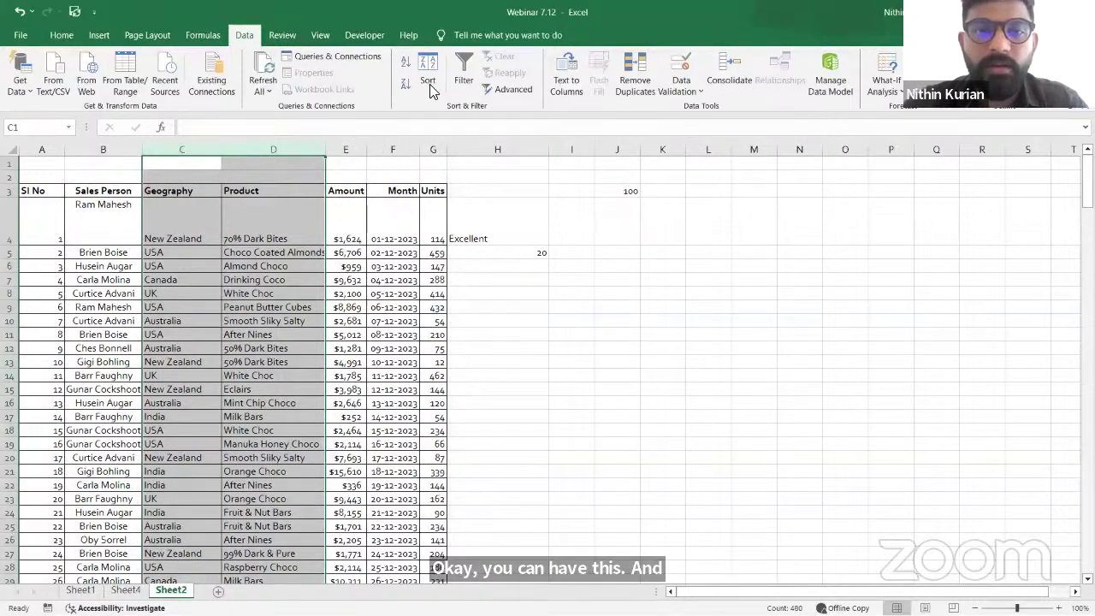
click(464, 65)
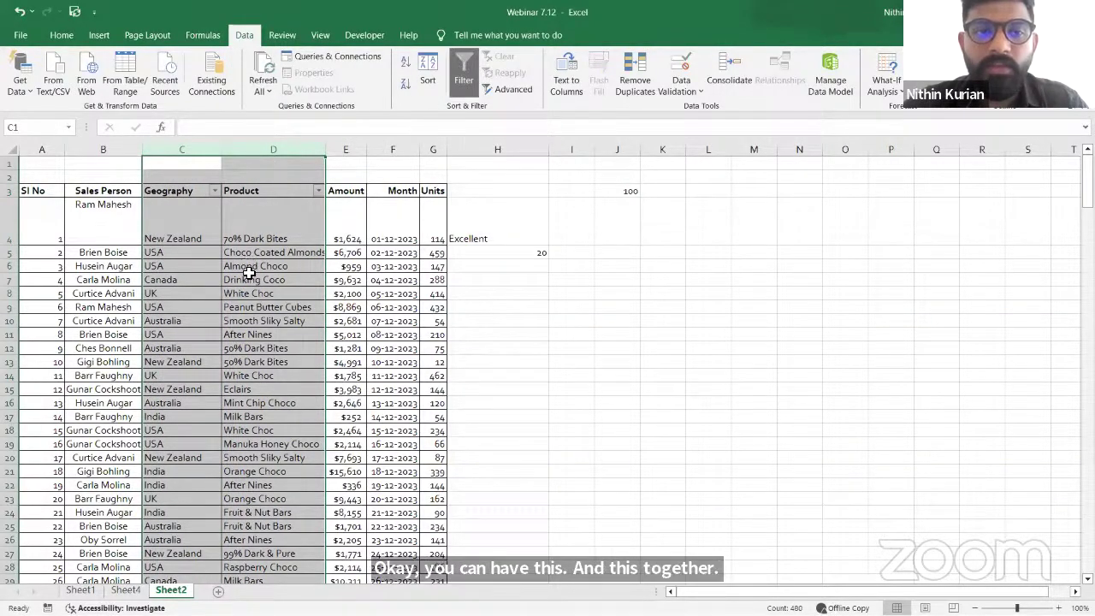
click(474, 279)
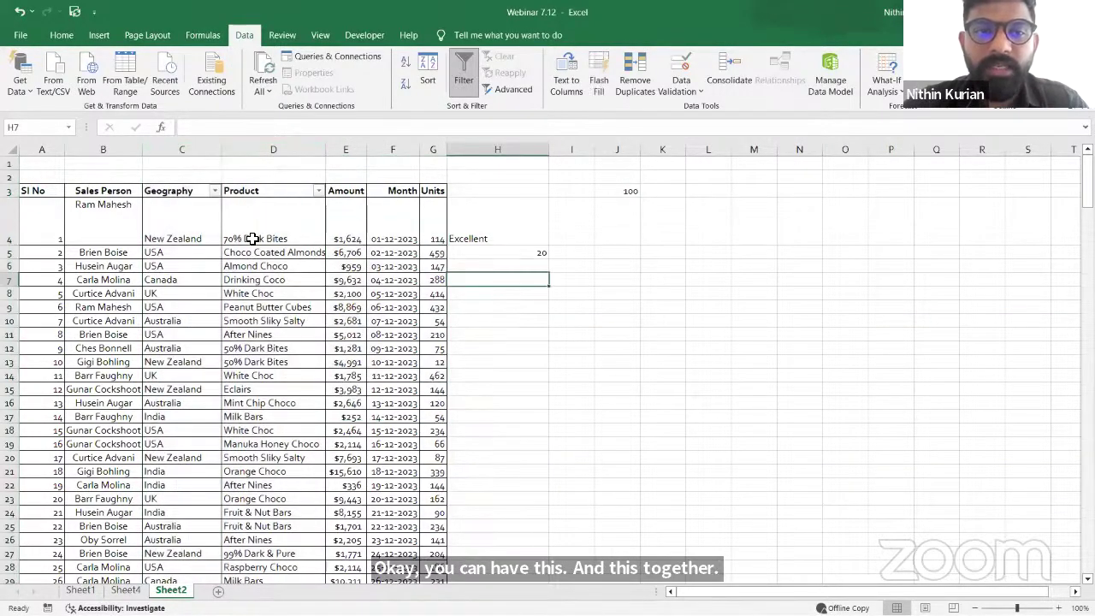
Restrict the Geography column to USA rows with its filter, deselecting all other entries
click(215, 190)
click(69, 352)
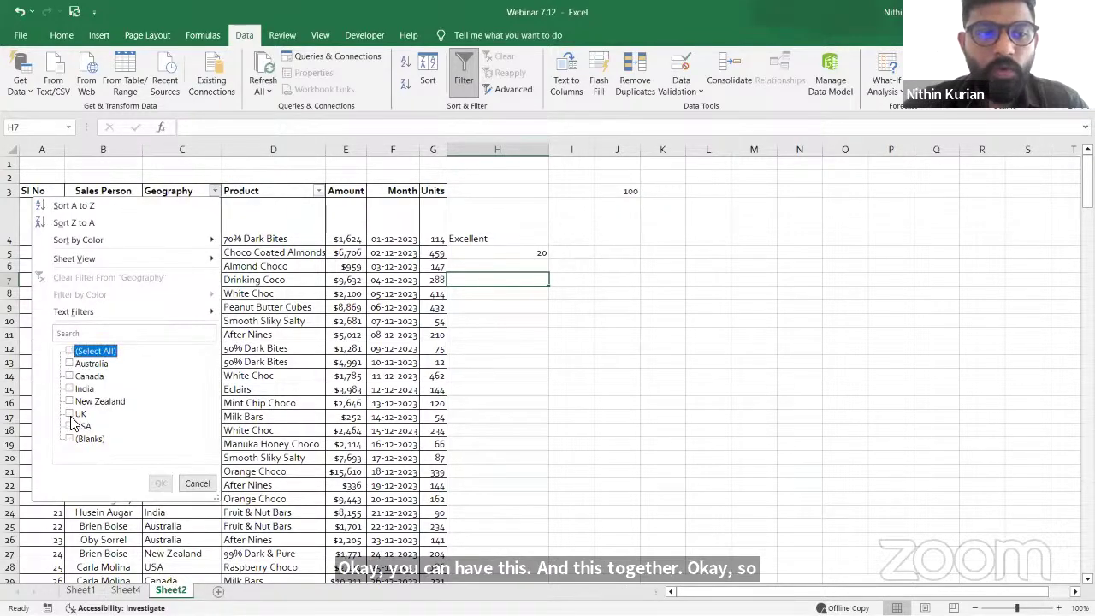
click(70, 427)
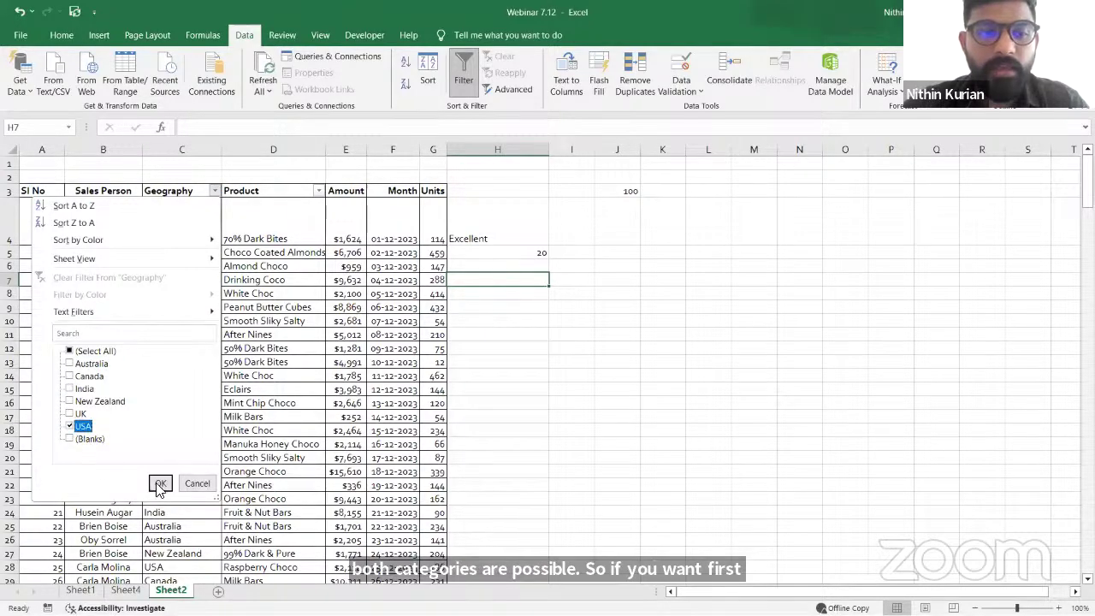
click(160, 483)
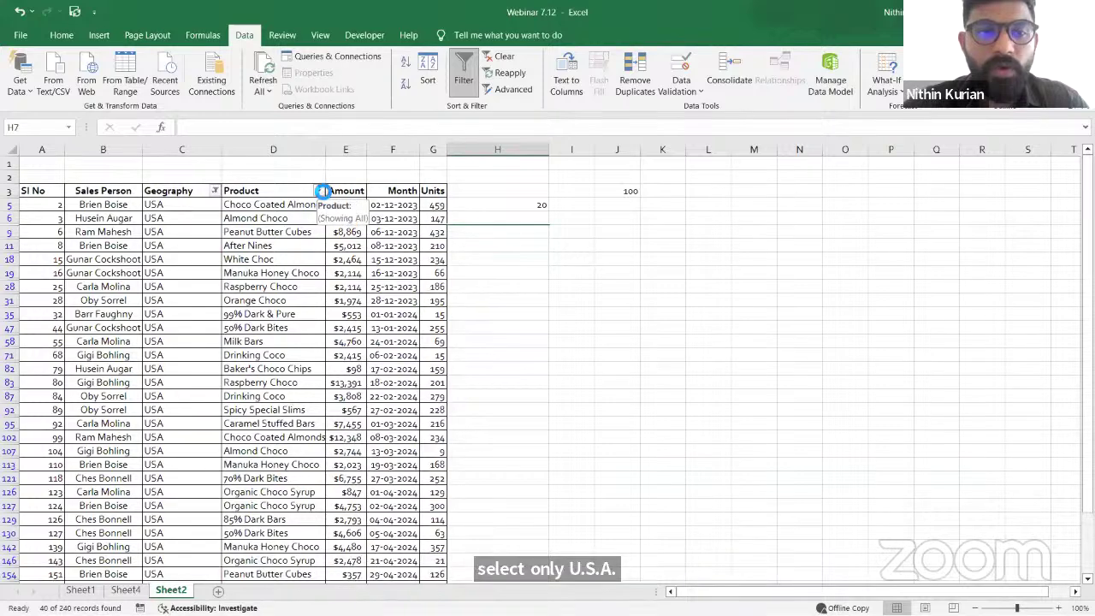
Narrow the USA rows further by filtering the Product column to Almond Choco only
click(319, 190)
click(174, 351)
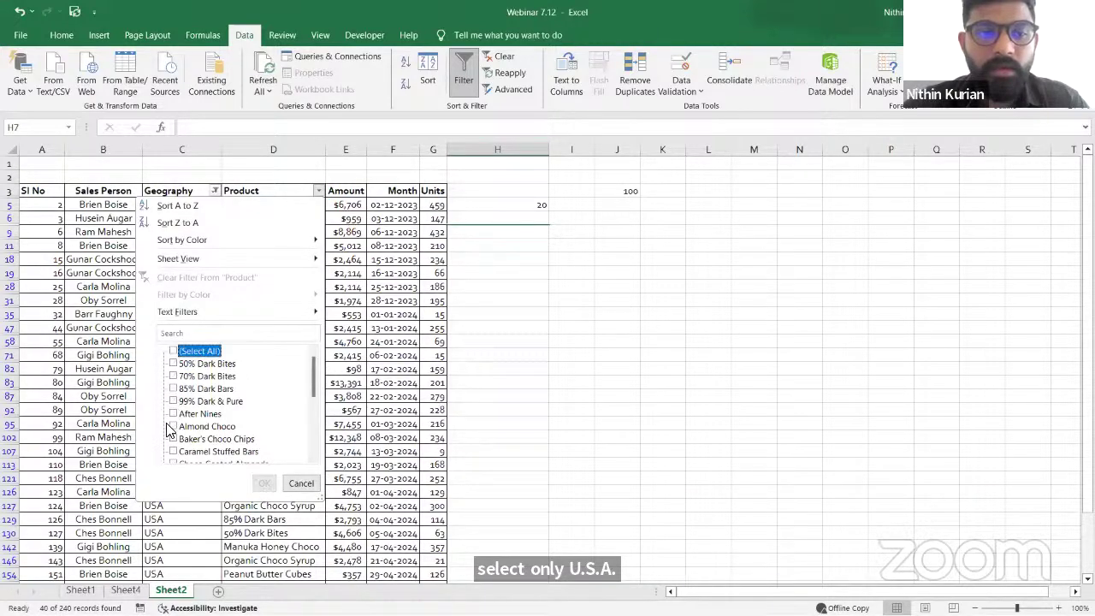
click(175, 426)
click(264, 484)
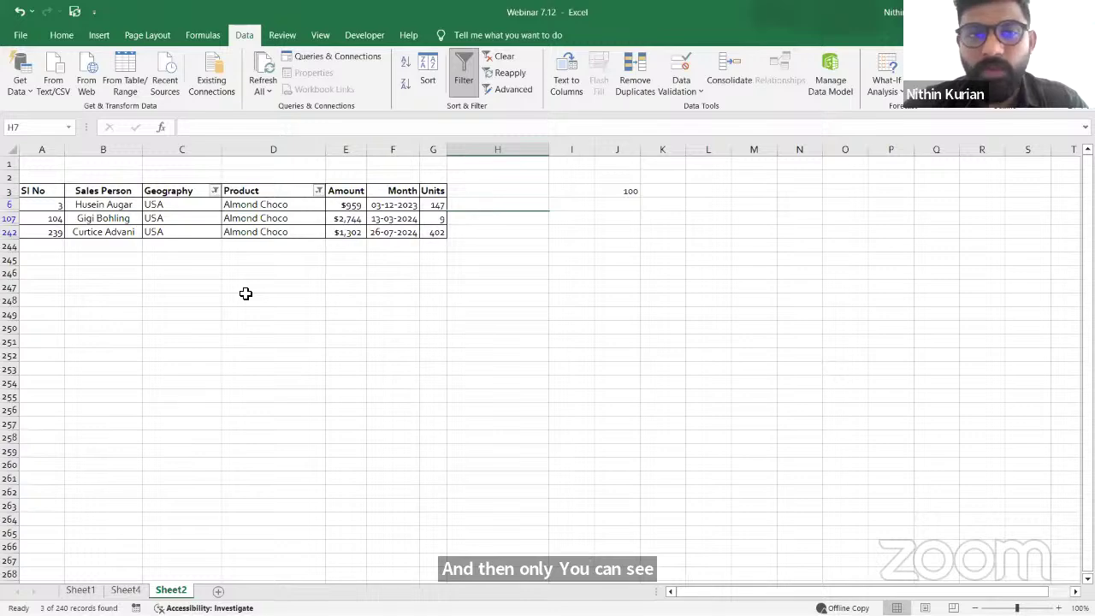
Undo the Product and Geography filters and the turning on of filtering for both columns
click(19, 12)
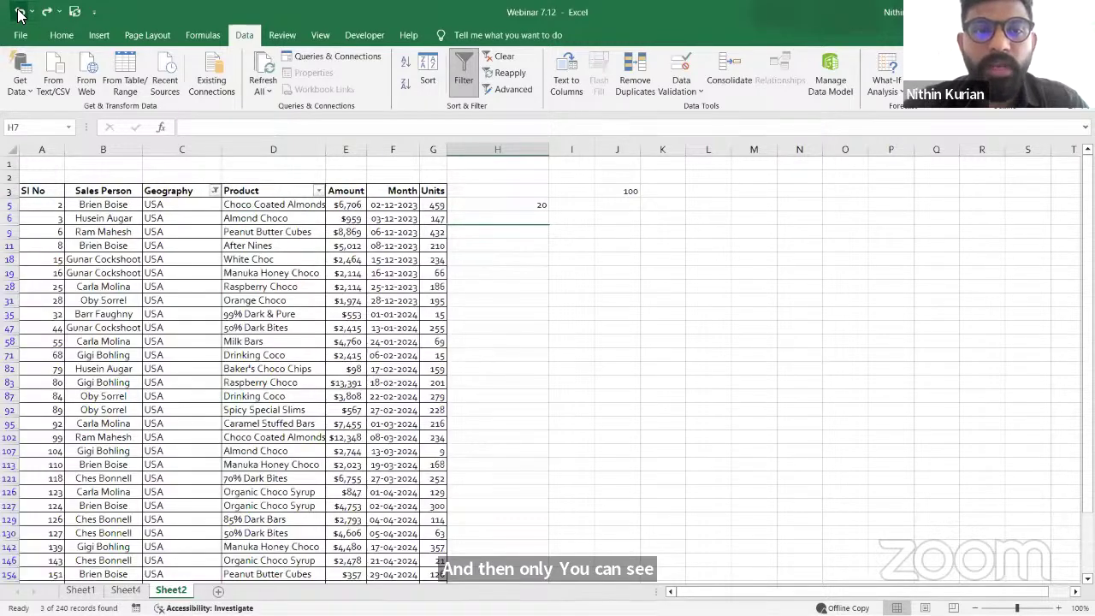
click(19, 11)
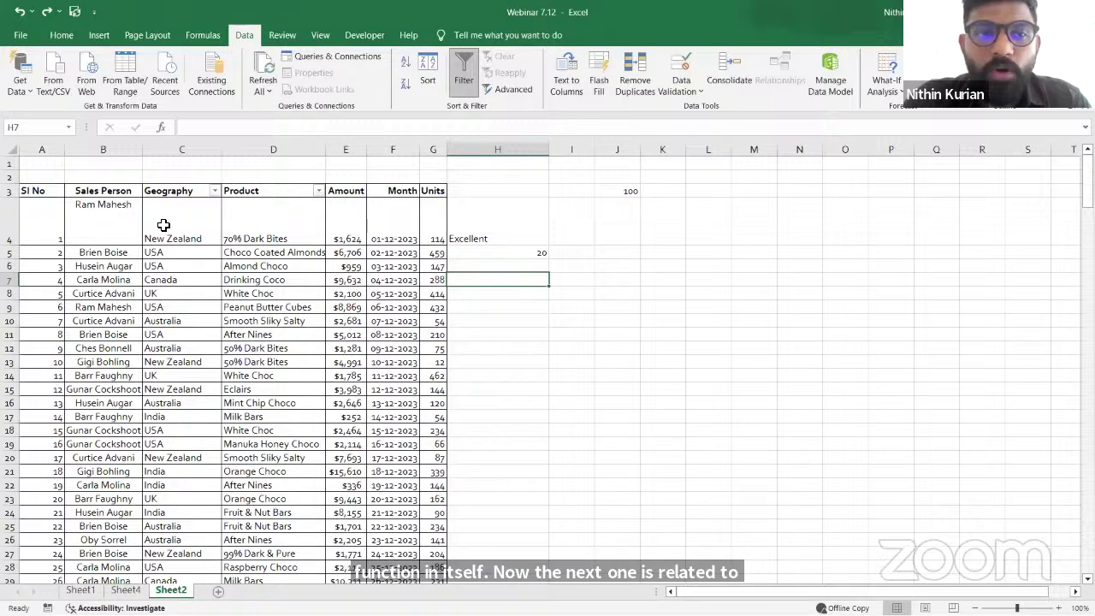
click(165, 253)
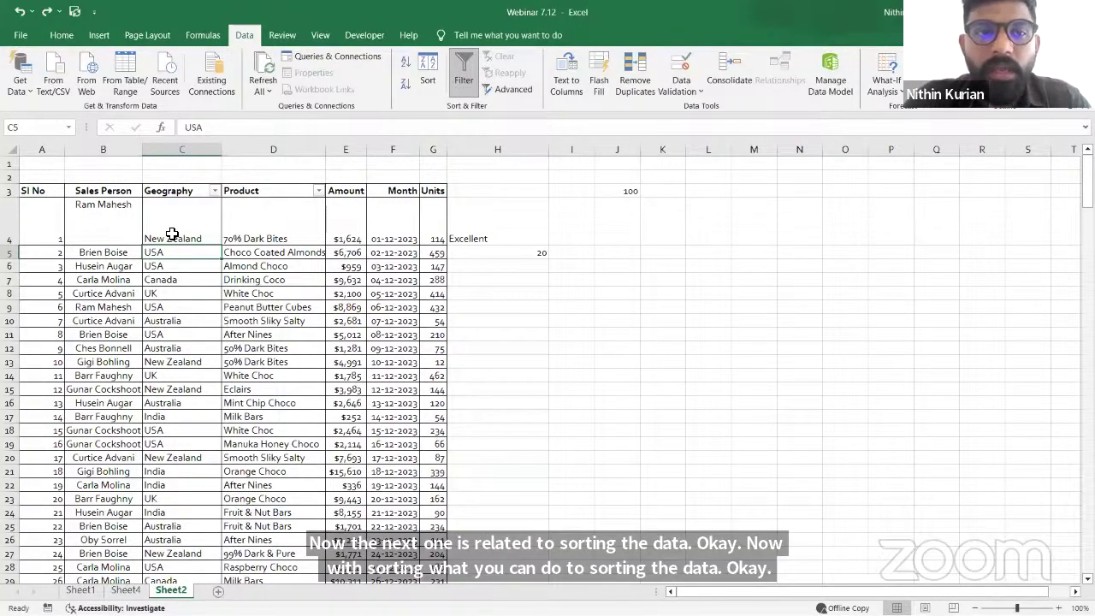
click(18, 13)
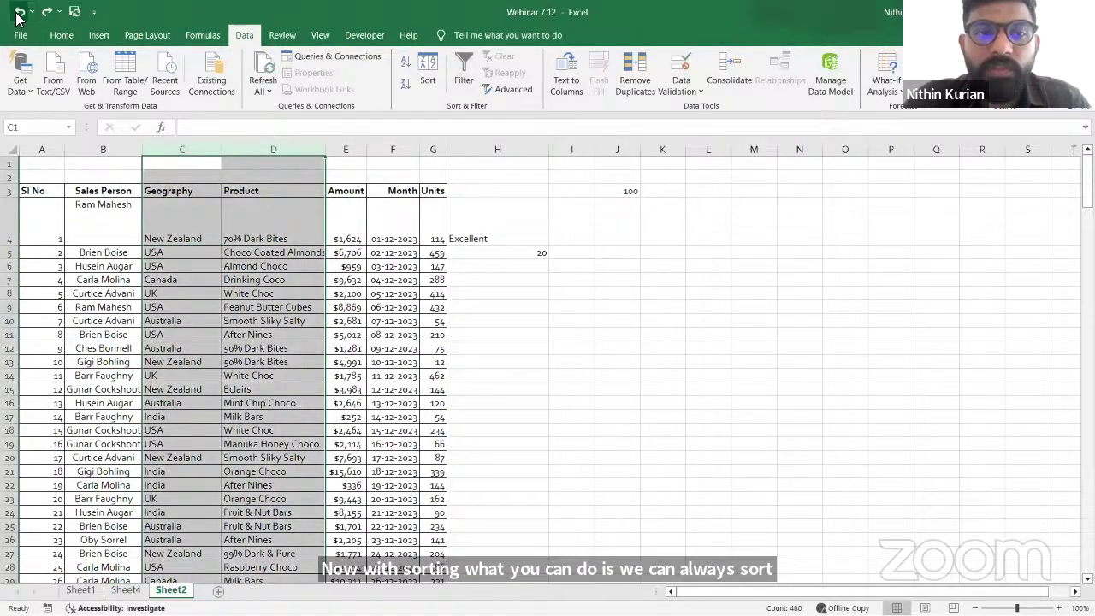
Sort only the Geography column by cell values in A to Z order and look through the sorted entries
click(188, 266)
click(168, 150)
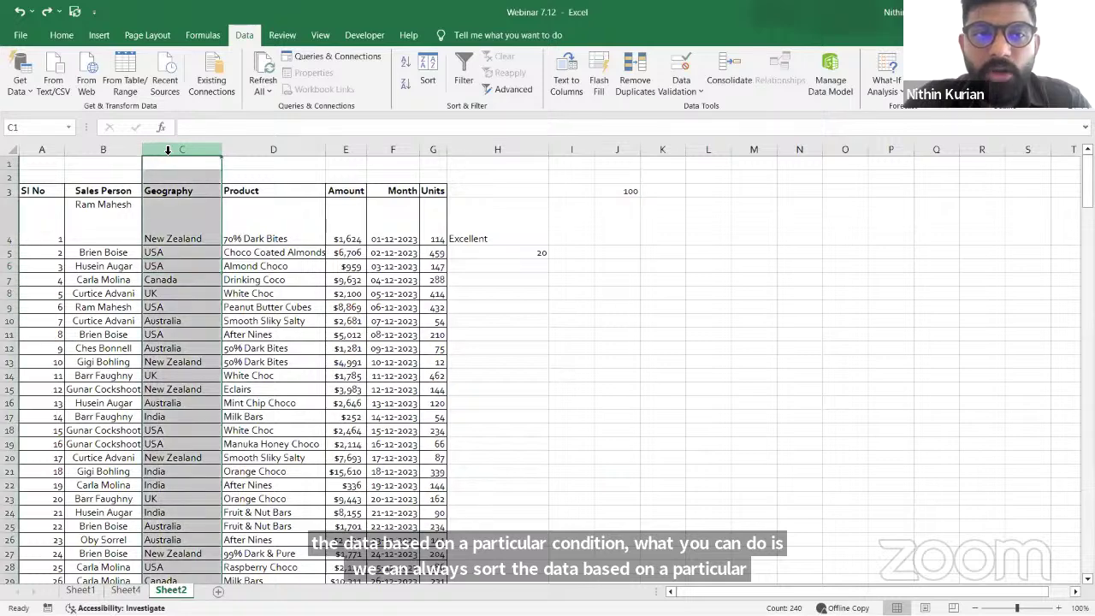
click(427, 85)
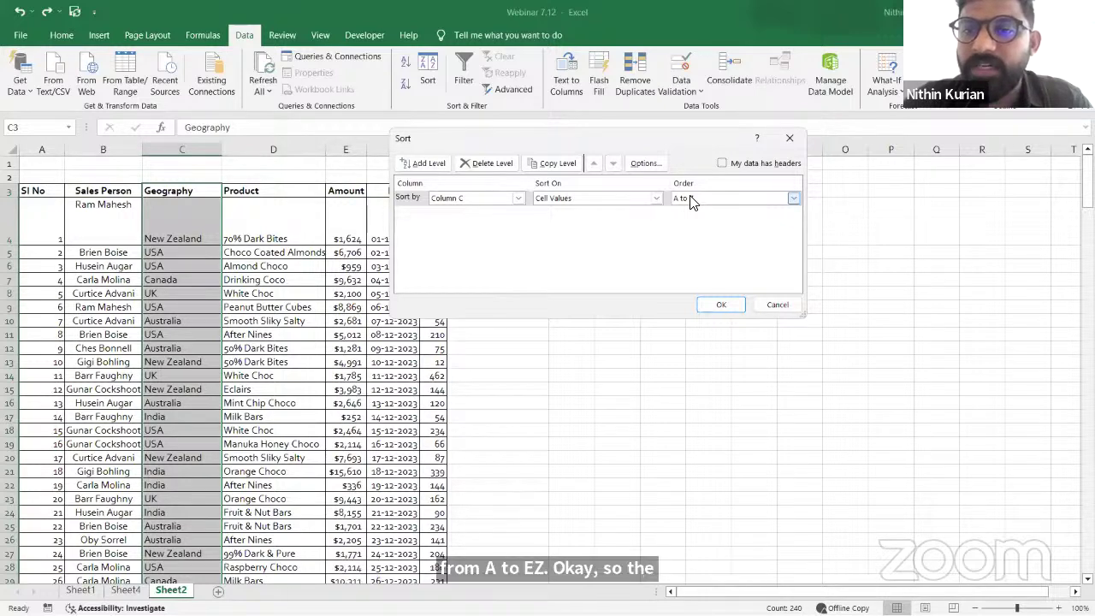
click(721, 304)
scroll(188, 345, down, 2)
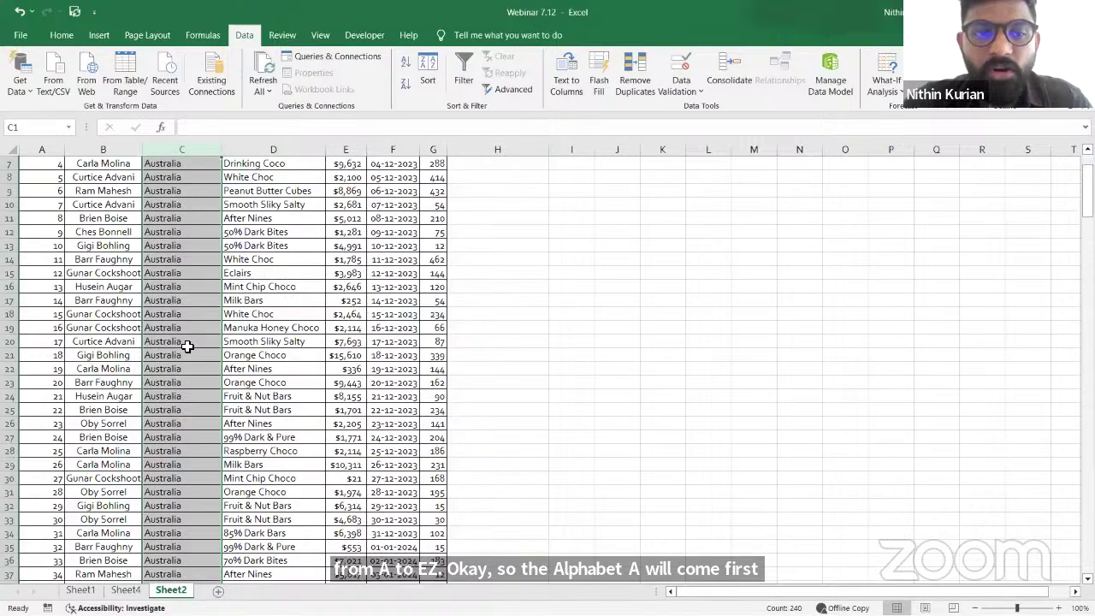
scroll(188, 346, down, 6)
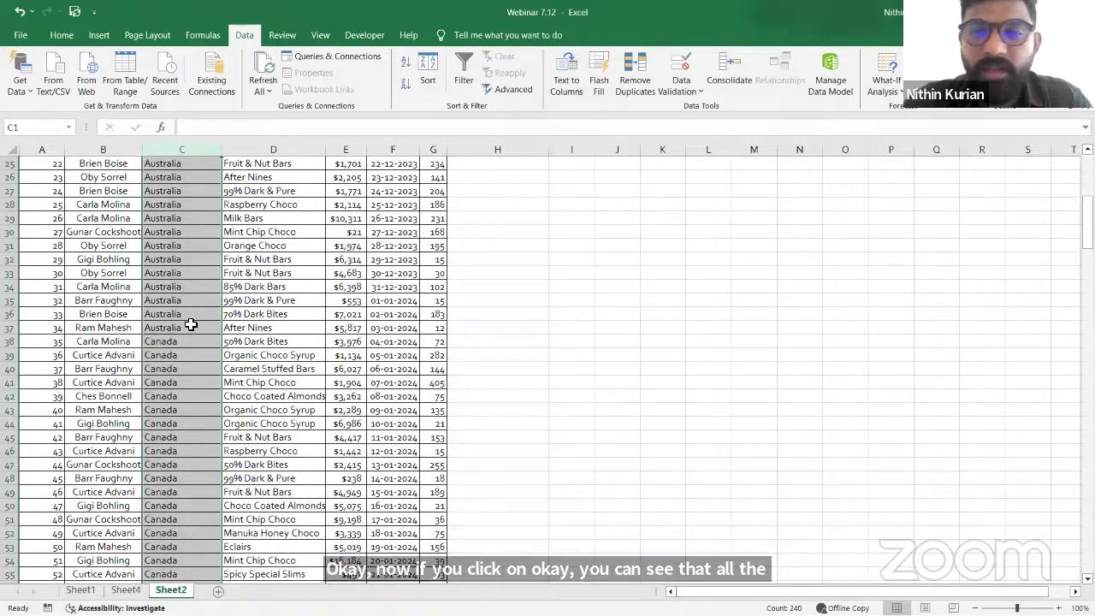
scroll(192, 376, down, 3)
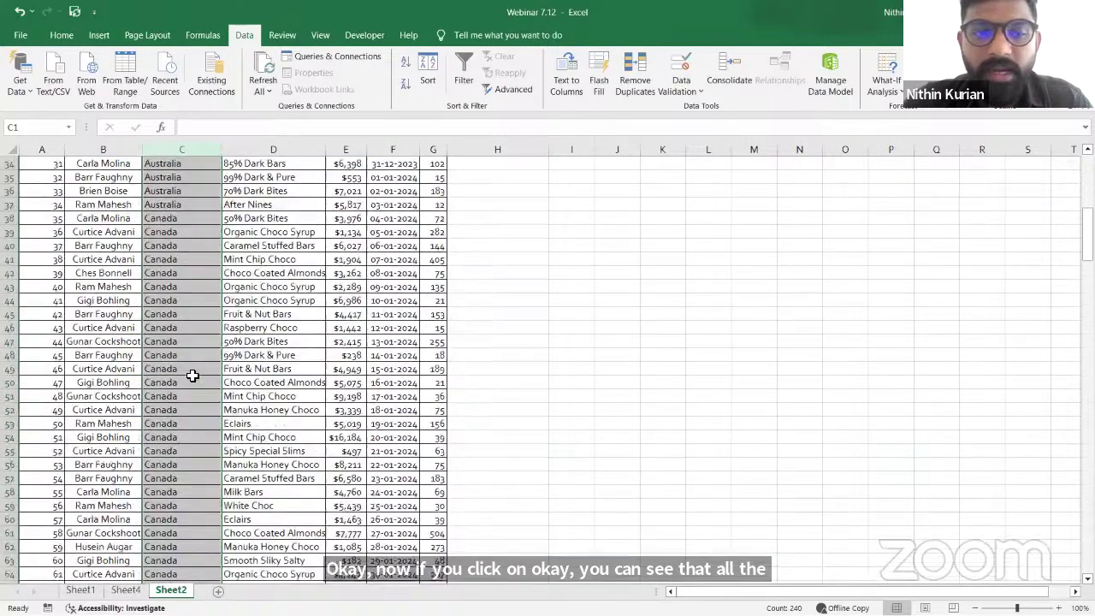
scroll(193, 376, up, 11)
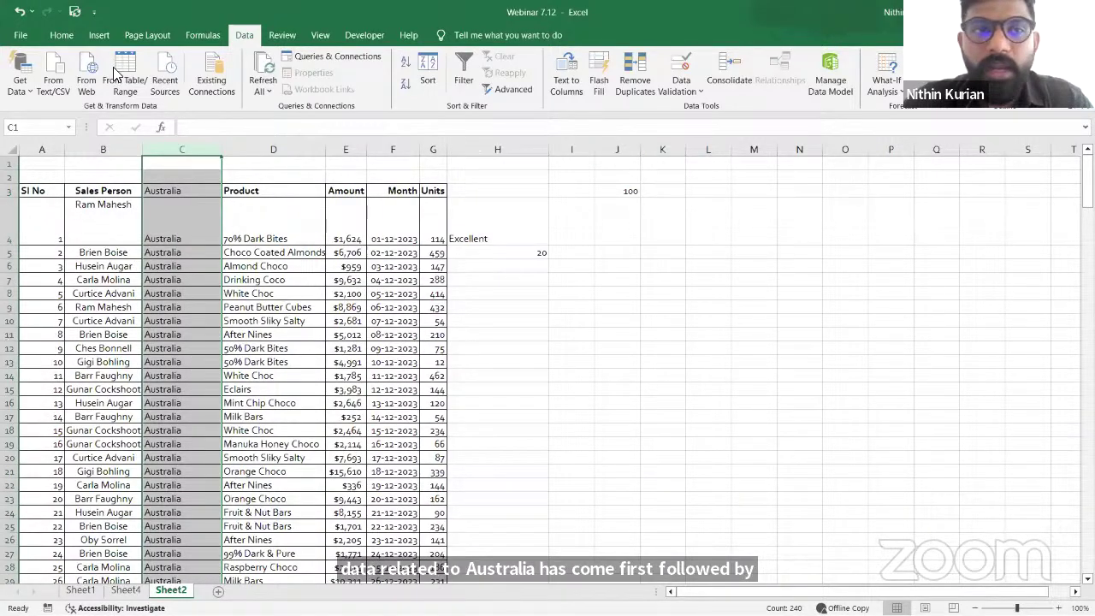
click(54, 39)
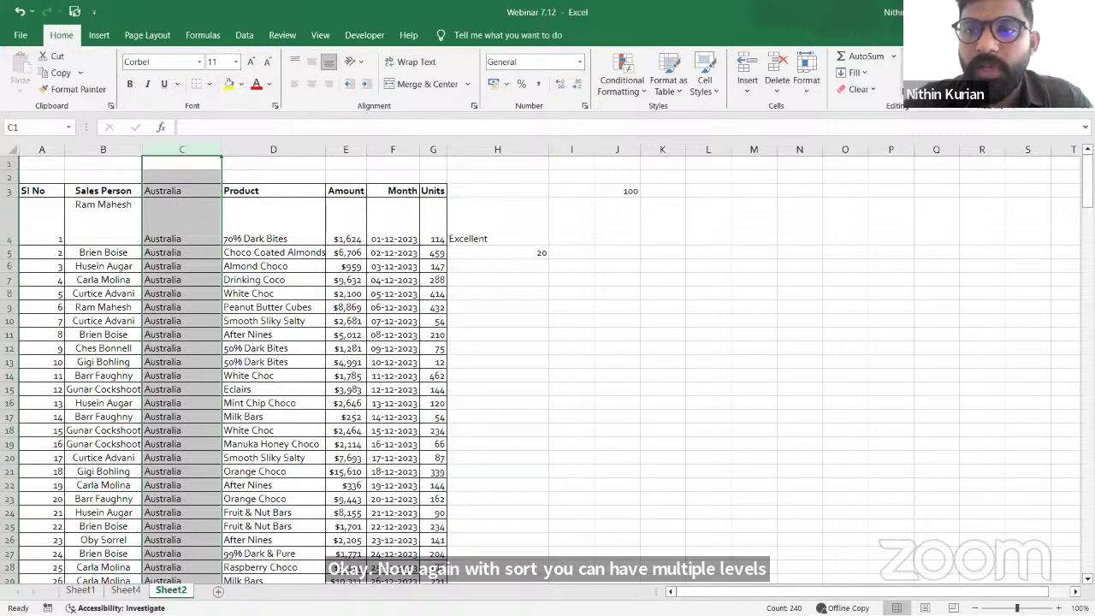
click(928, 77)
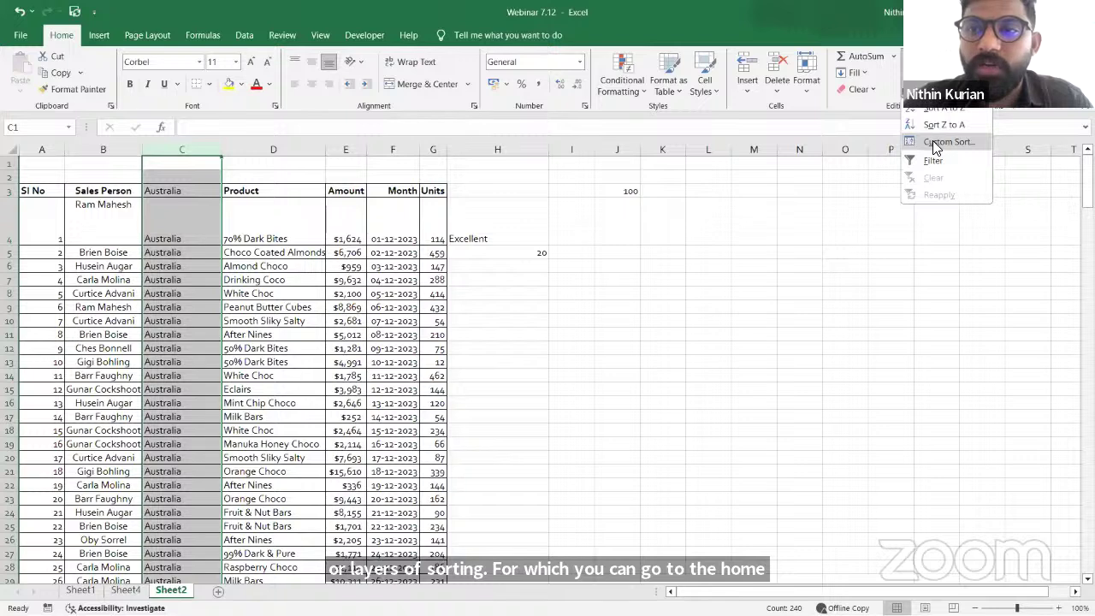
click(932, 140)
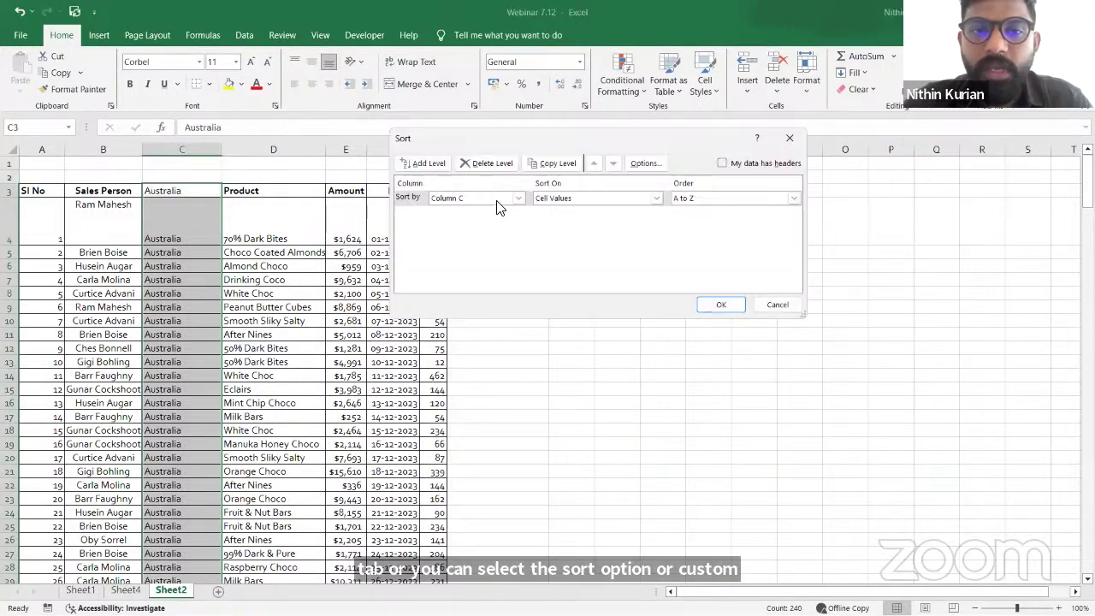
click(432, 166)
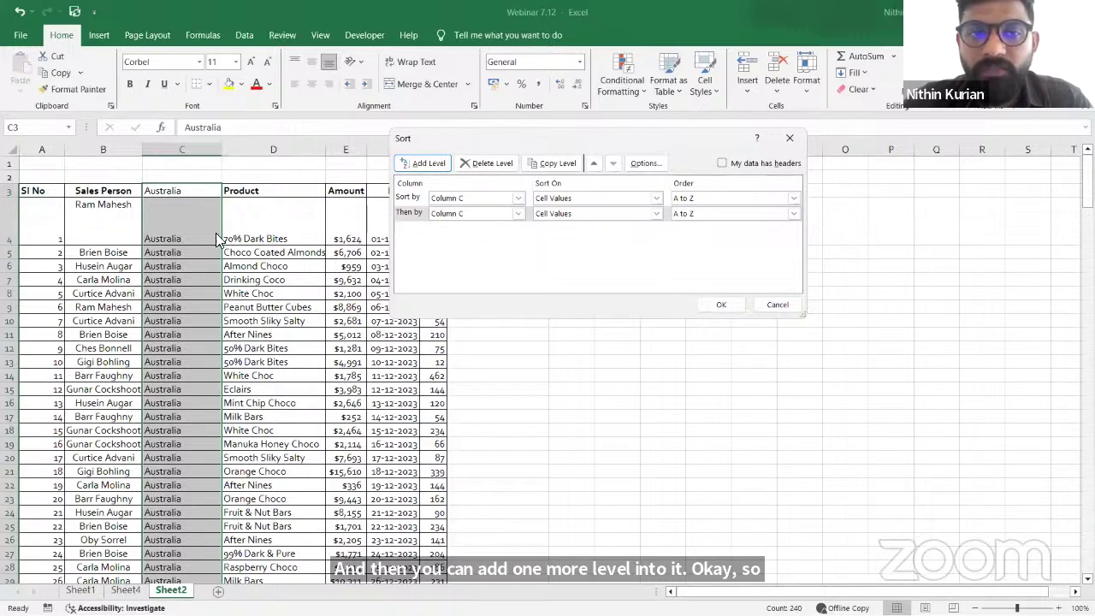
click(519, 214)
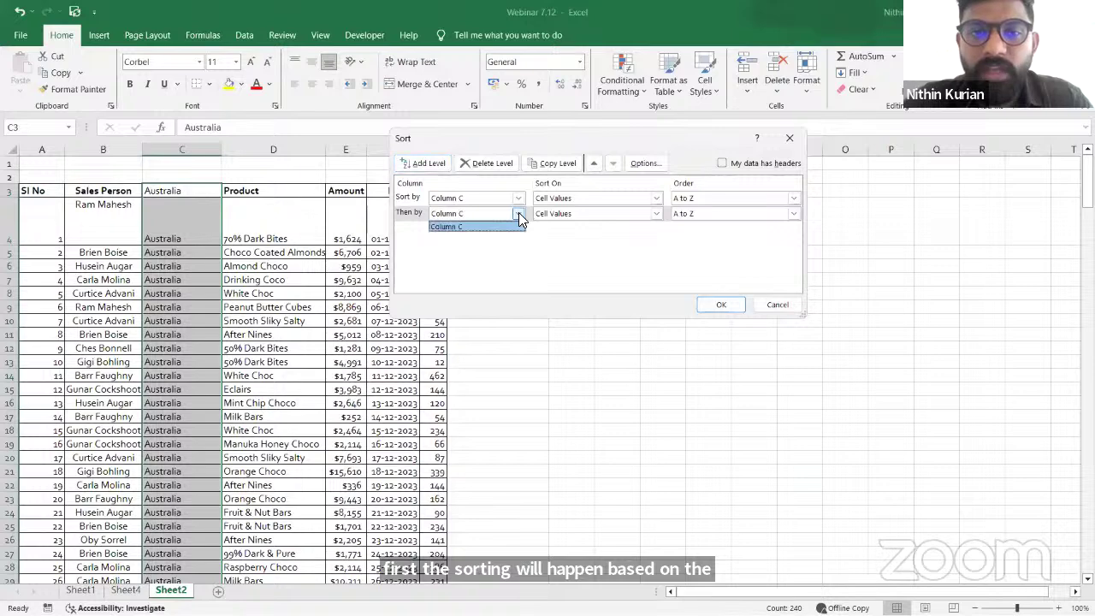
click(282, 254)
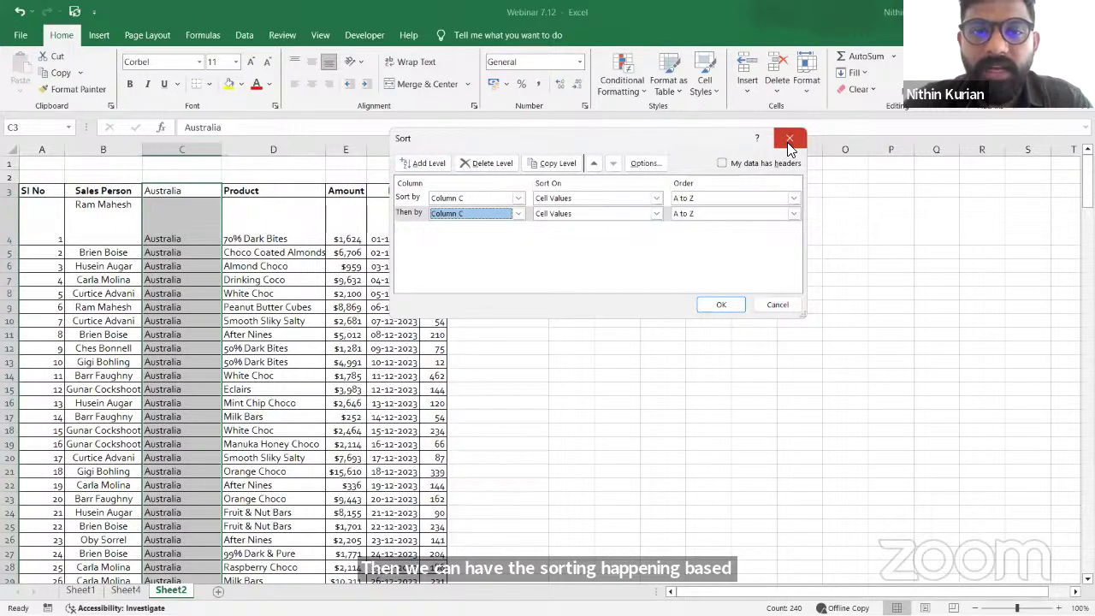
click(788, 141)
click(469, 266)
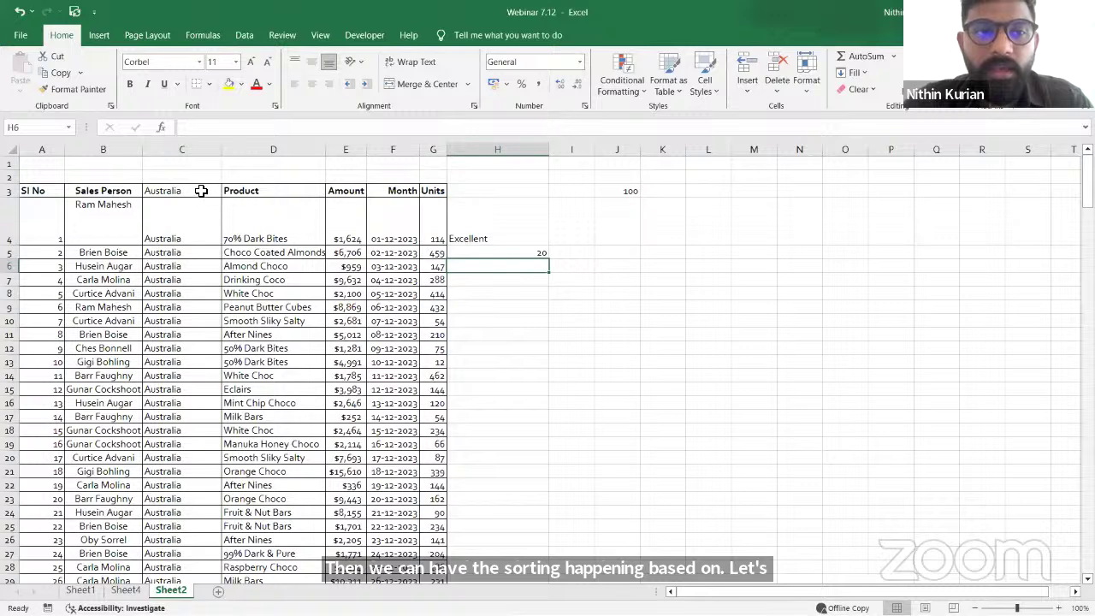
Replace the header in C3 with Geography and copy the Sales Person header's formatting onto it
click(201, 191)
key(Delete)
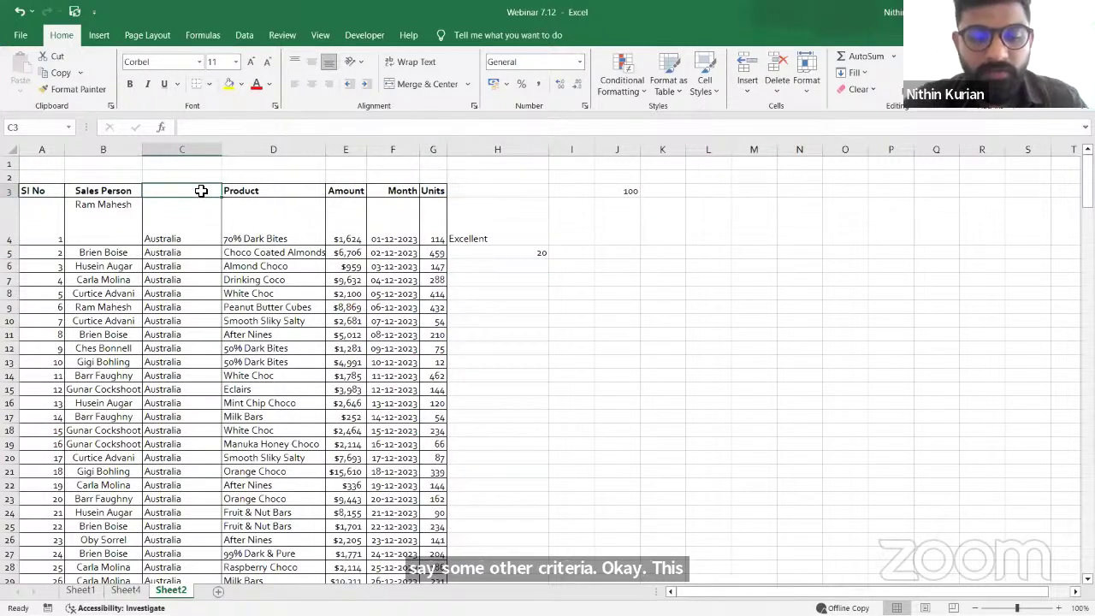
text(Geography)
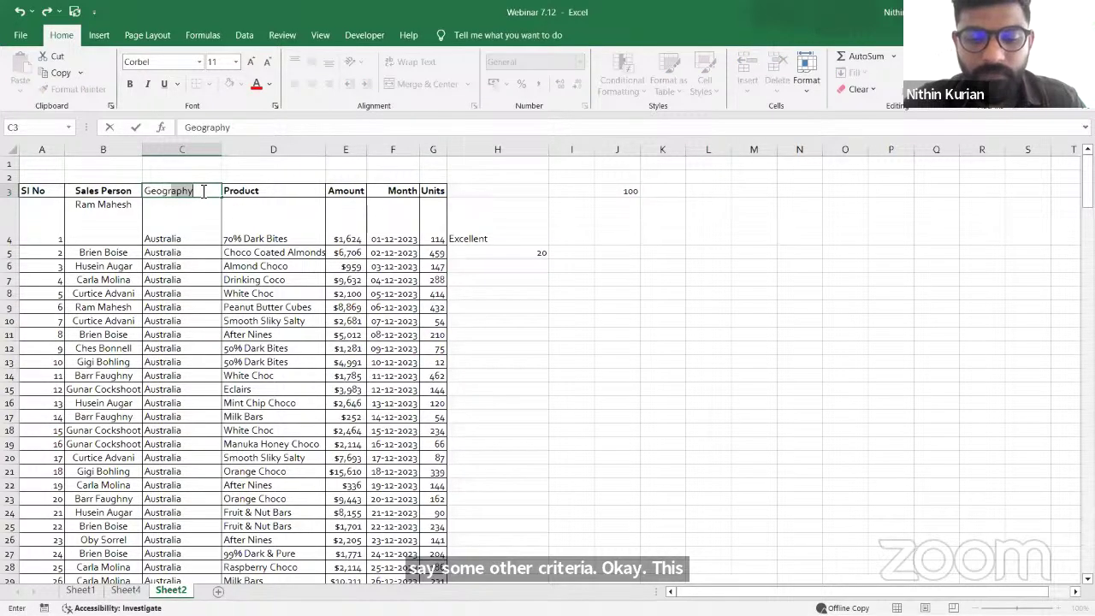
click(502, 278)
click(94, 191)
click(72, 89)
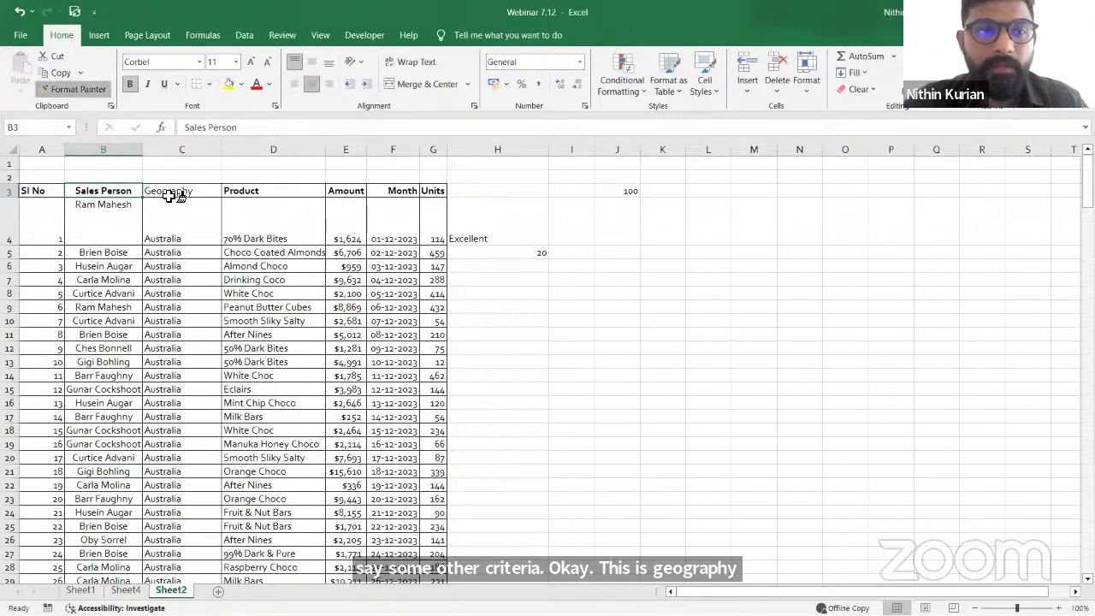
click(189, 193)
click(182, 150)
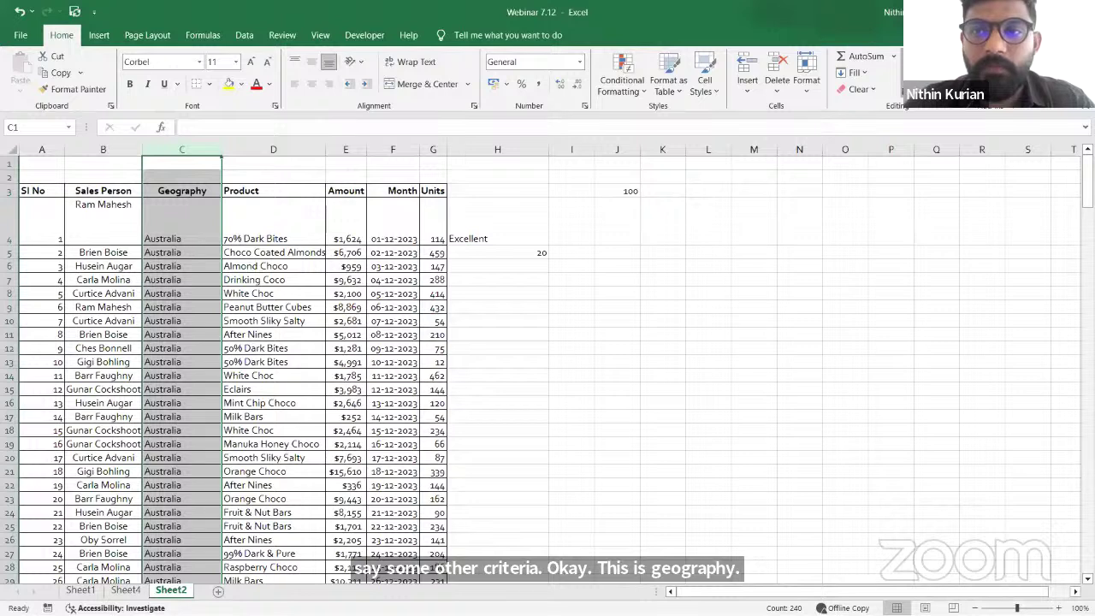
click(926, 84)
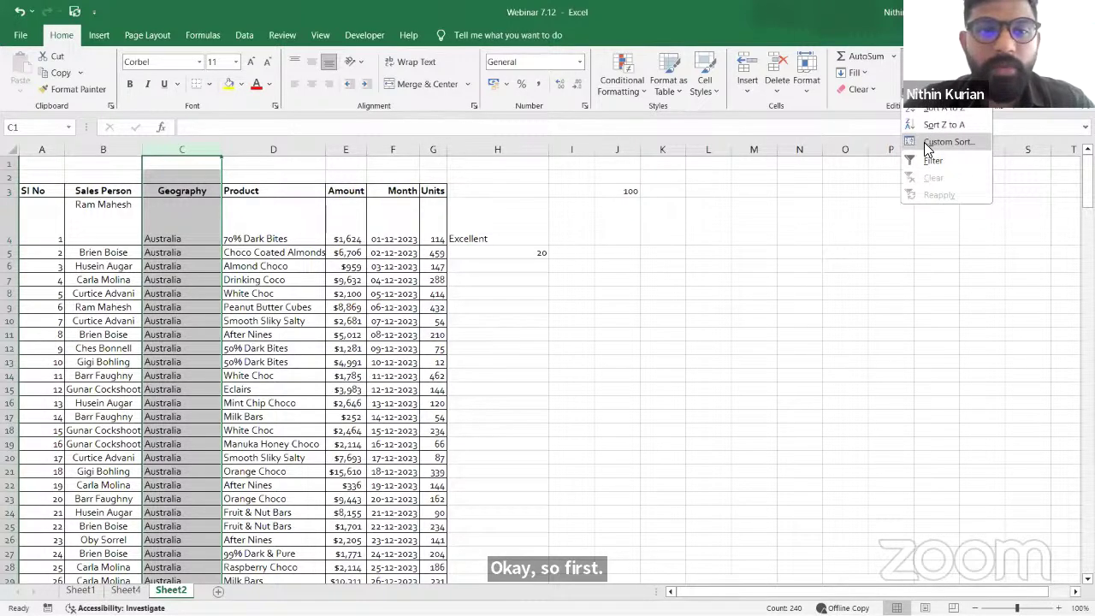
click(926, 142)
click(436, 163)
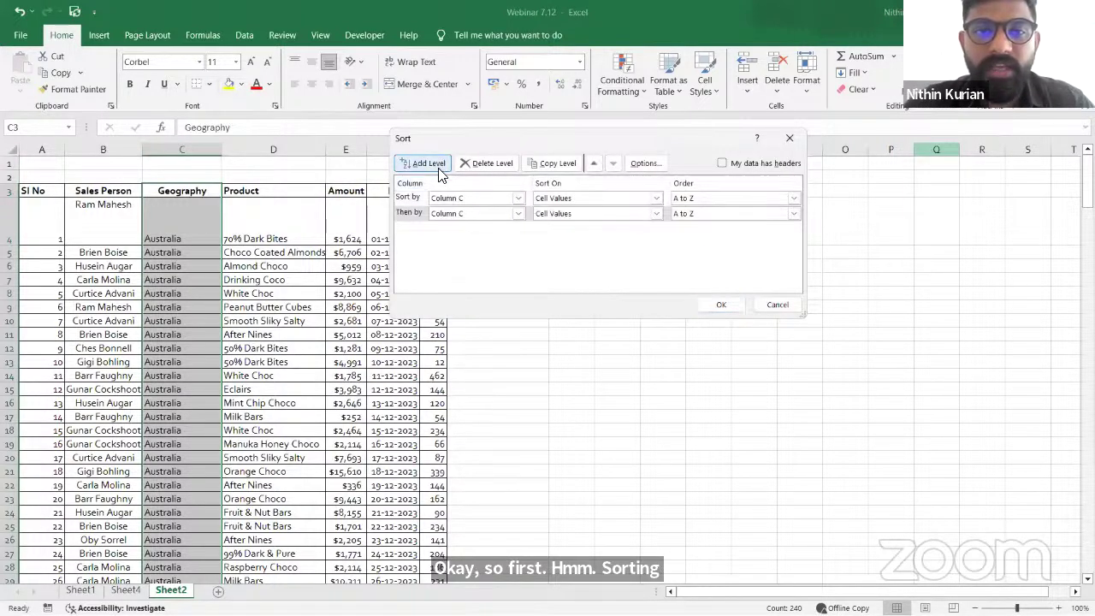
click(518, 213)
click(479, 246)
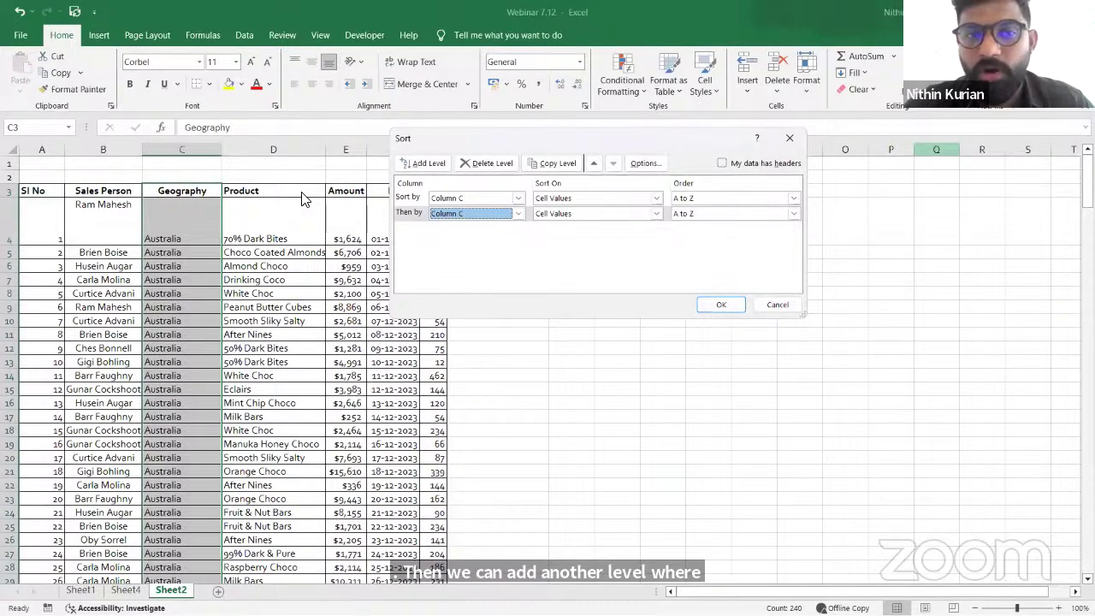
click(790, 138)
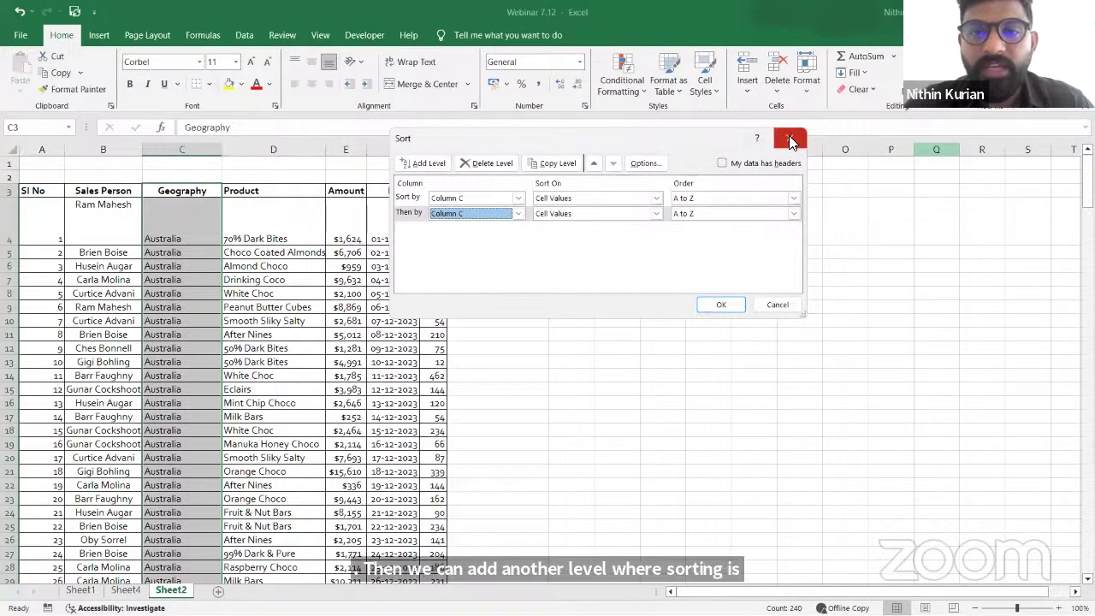
Custom-sort the whole data range by Column C from A to Z, with a second level on Column E from Smallest to Largest
click(338, 321)
key(ctrl+a)
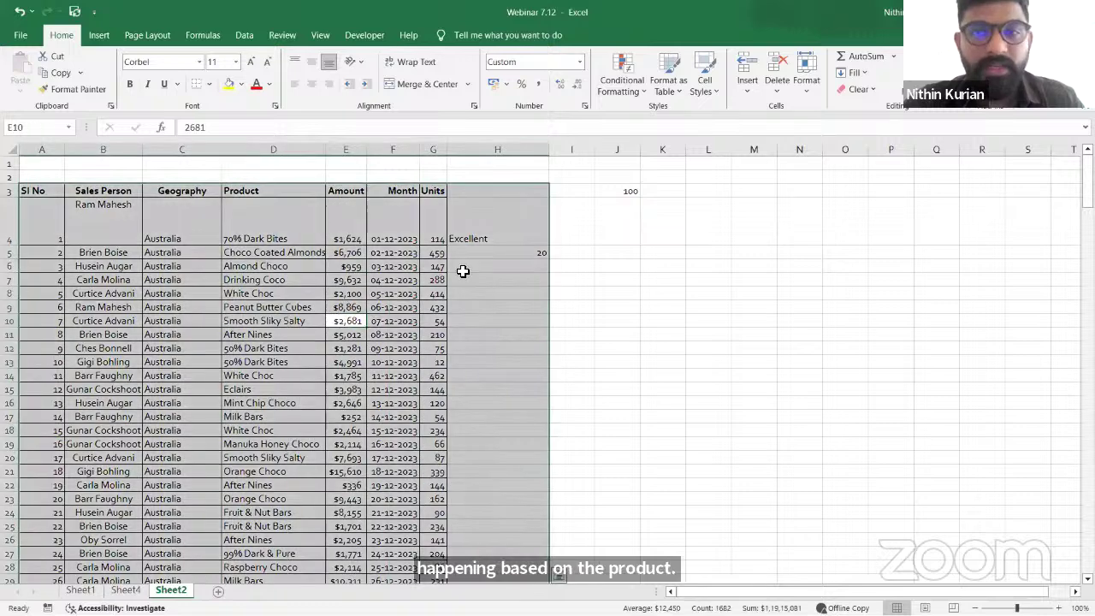
click(922, 84)
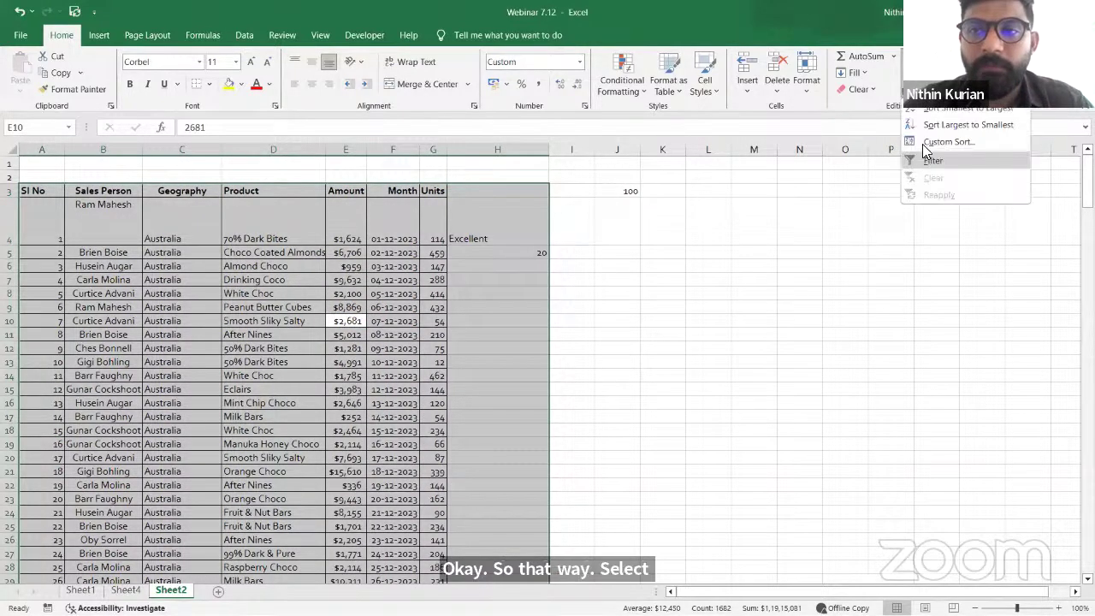
key(Return)
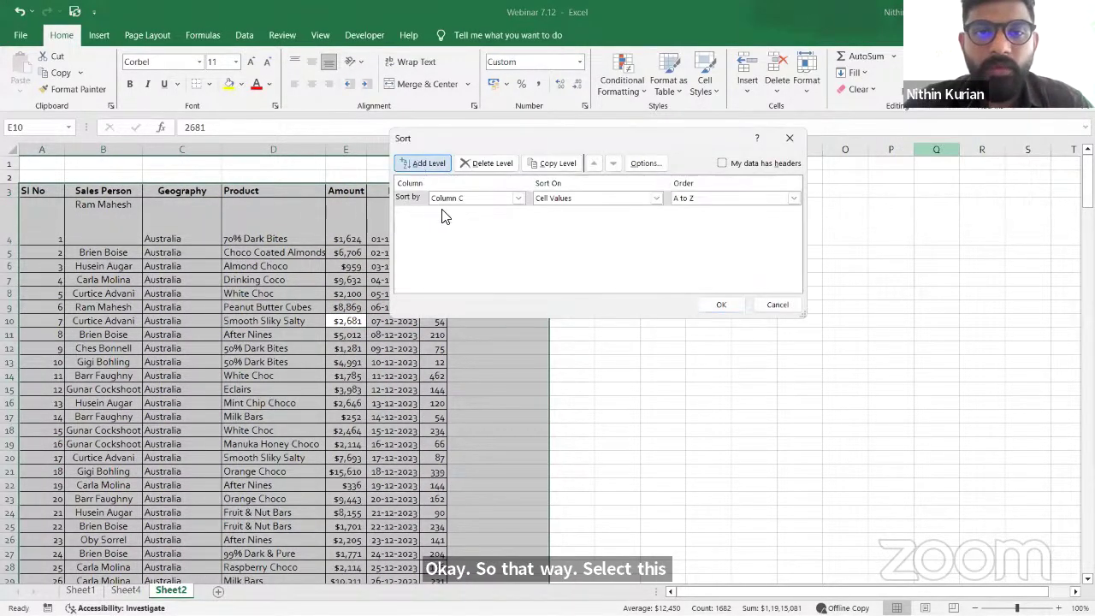
click(423, 163)
click(519, 214)
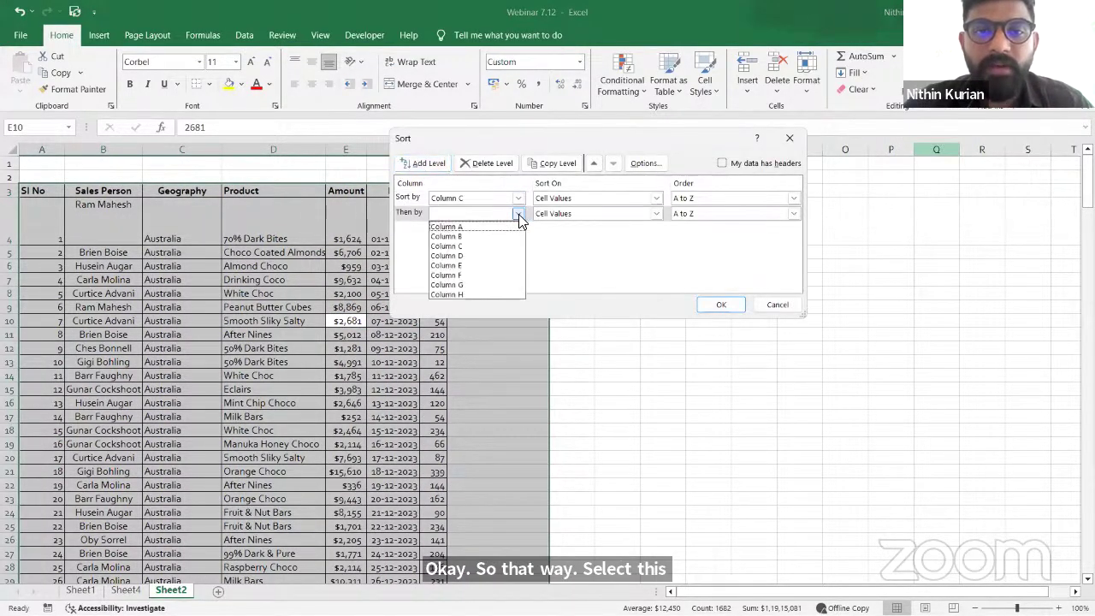
click(458, 255)
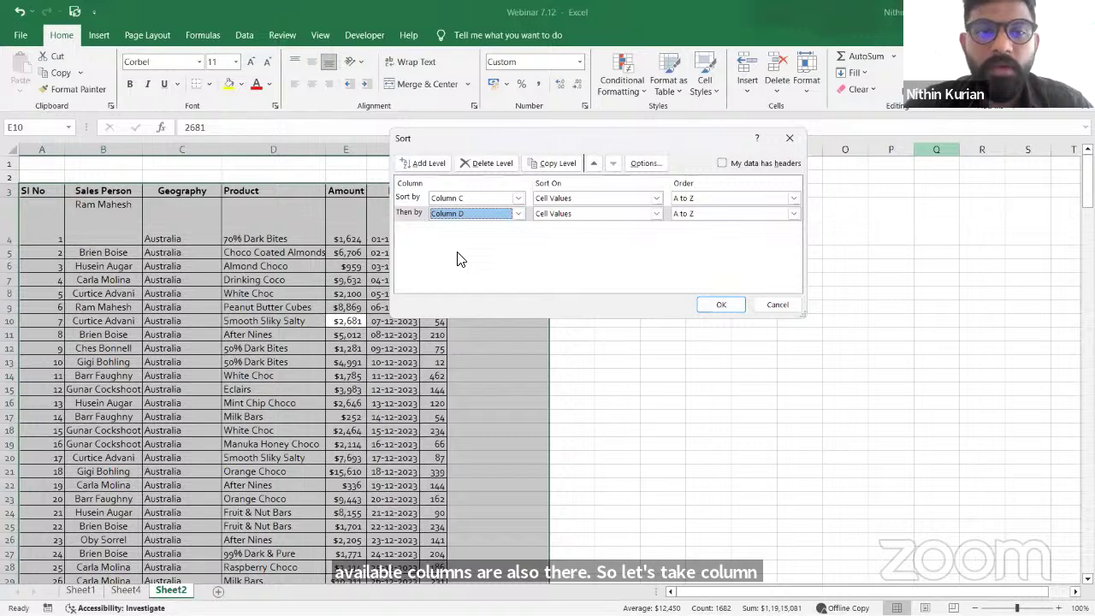
click(517, 214)
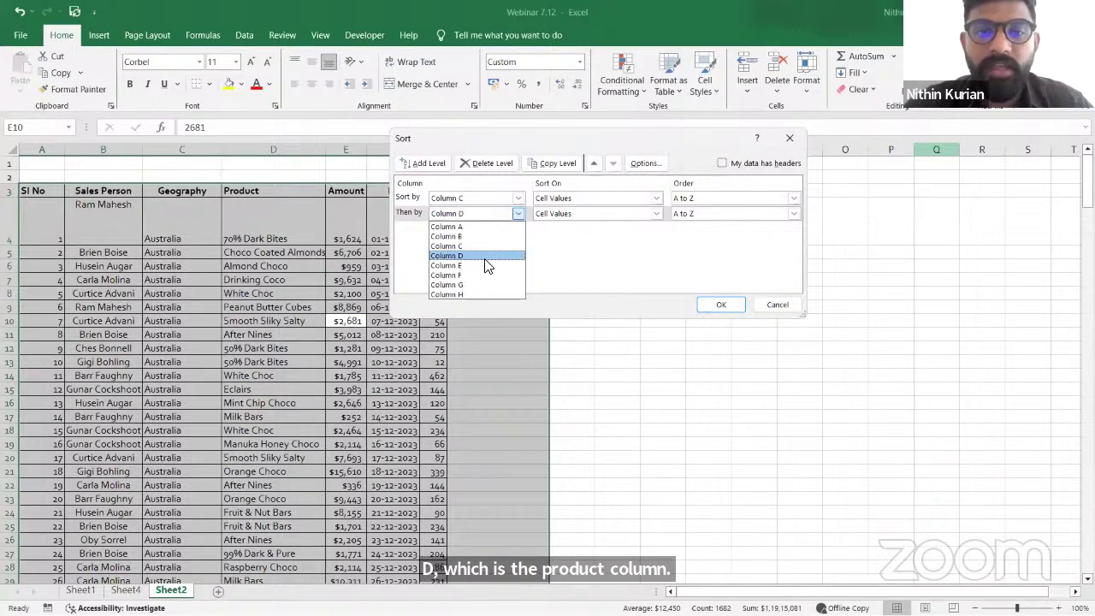
click(482, 265)
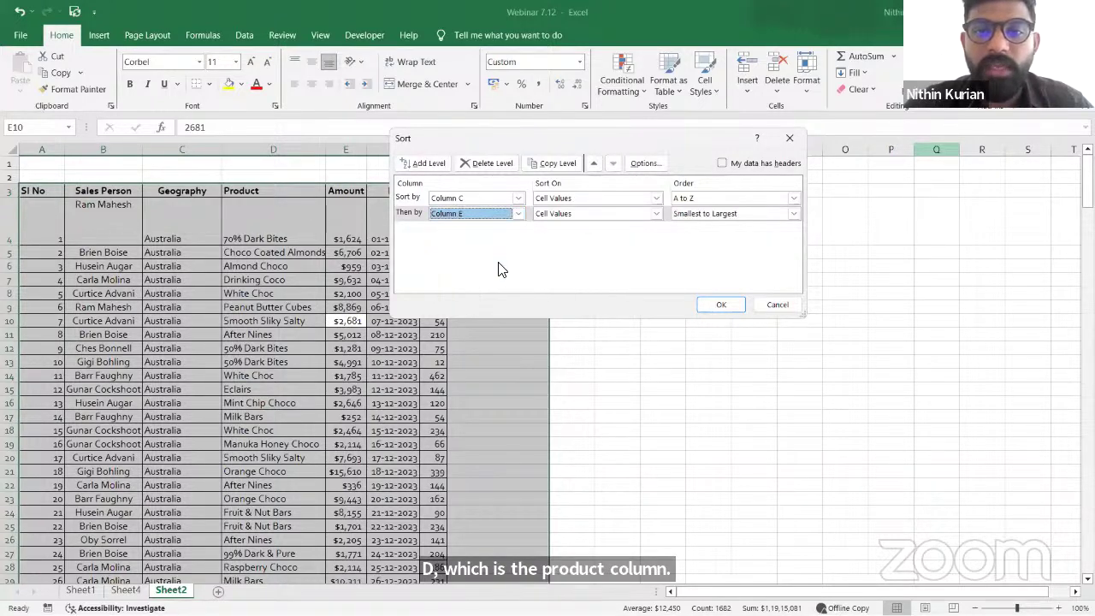
click(707, 308)
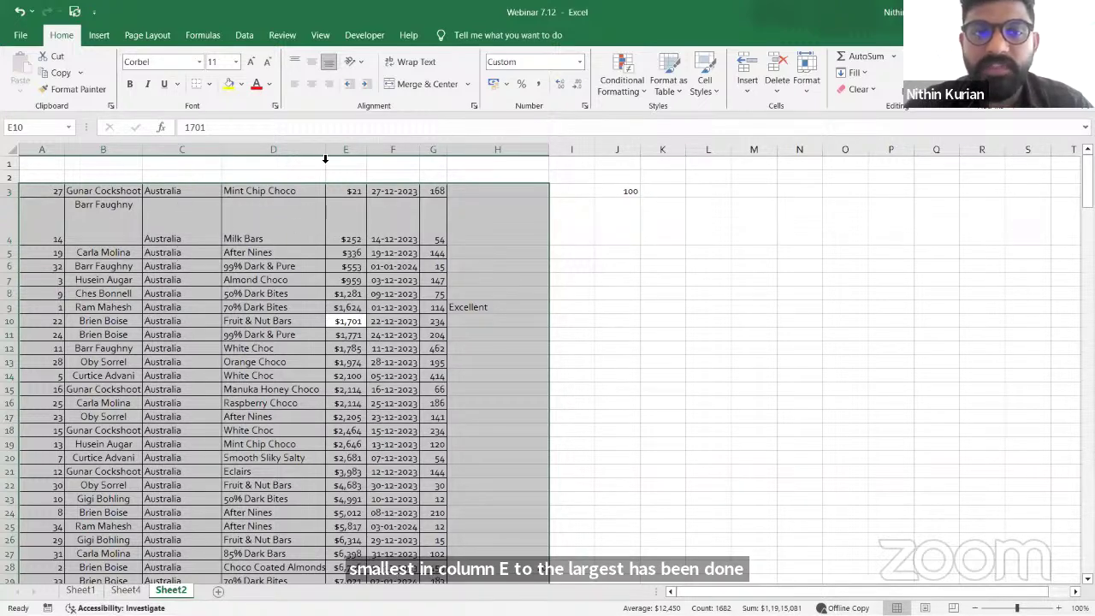
Undo the two-level sort of the table, keeping the copied formatting on the Geography header
click(17, 12)
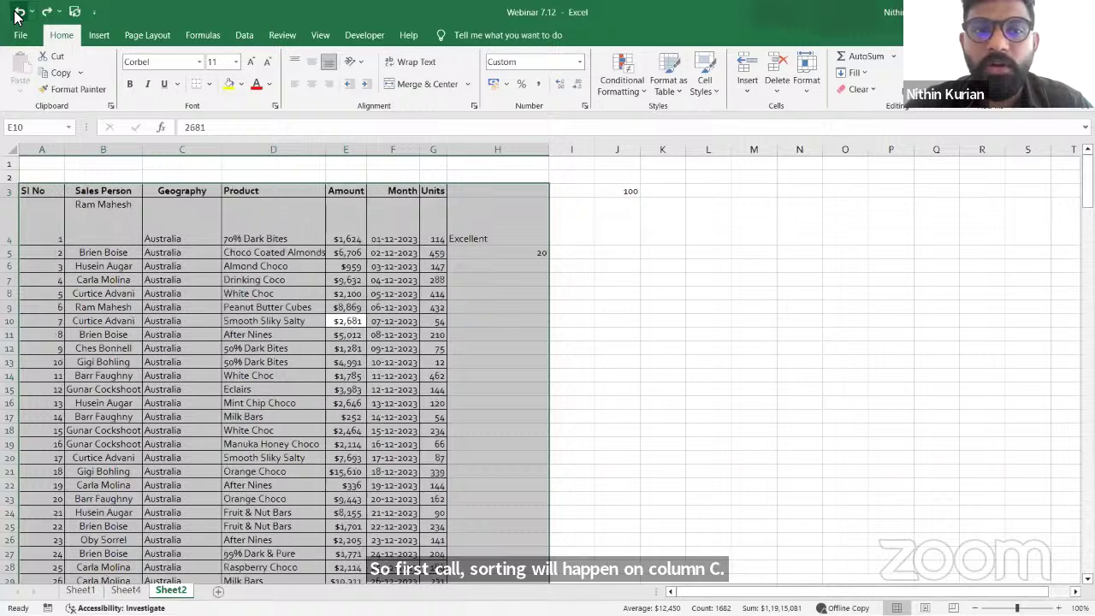
click(17, 12)
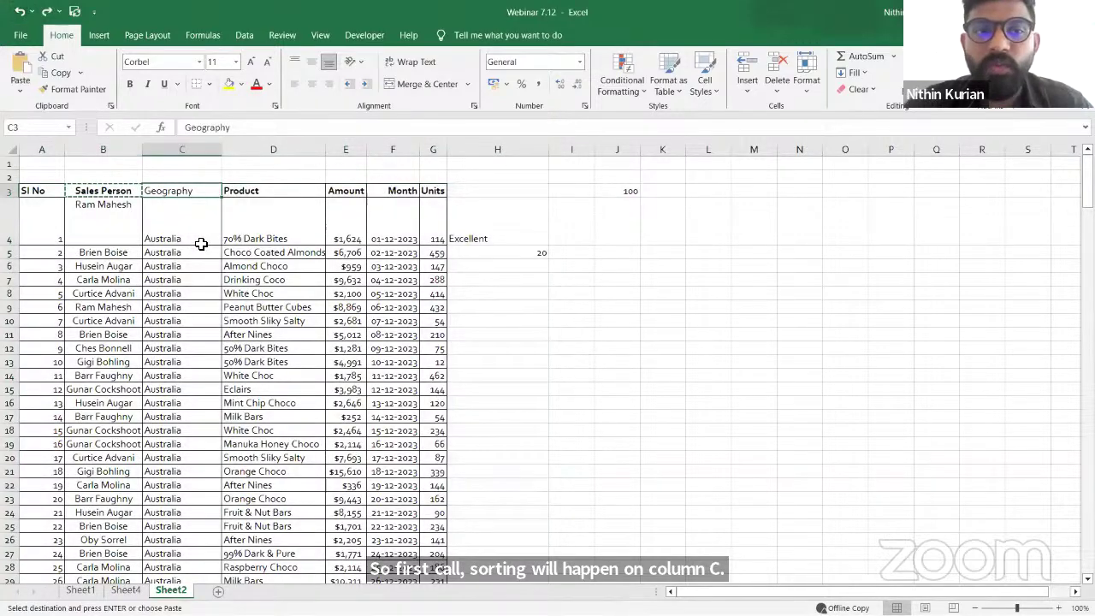
click(48, 12)
click(482, 281)
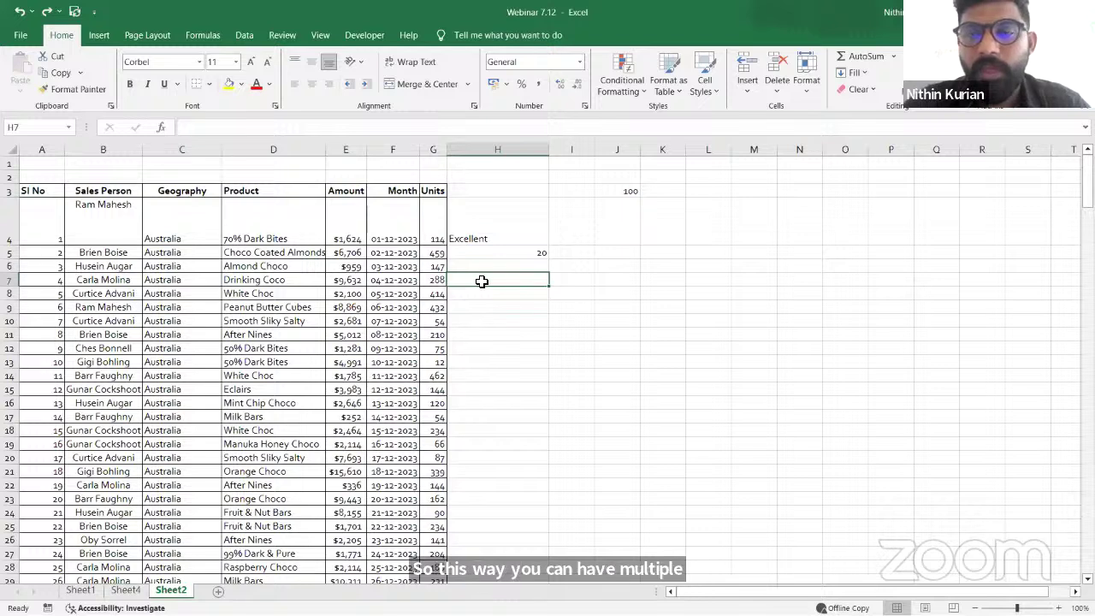
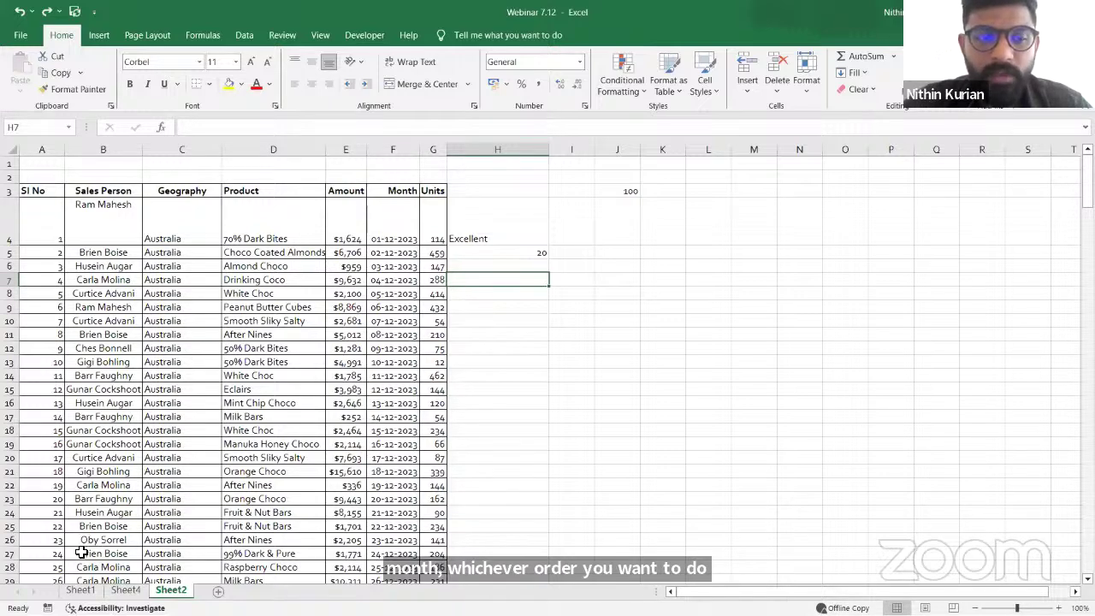
After a look at the topic outline on Sheet1, widen the Units column on Sheet2 and clear the cells H3:J6
click(82, 589)
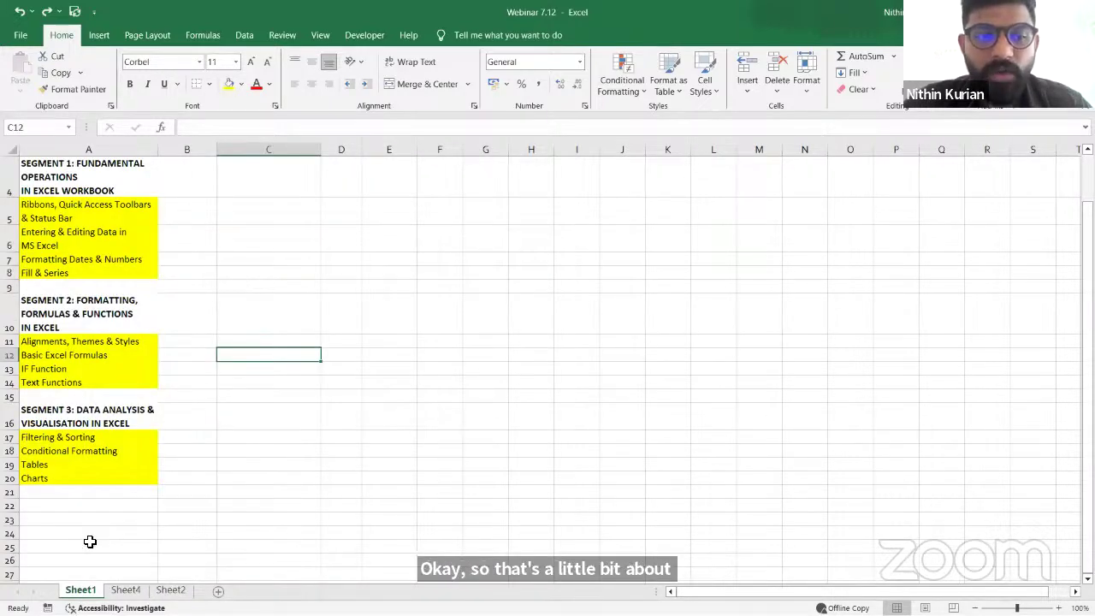
click(170, 590)
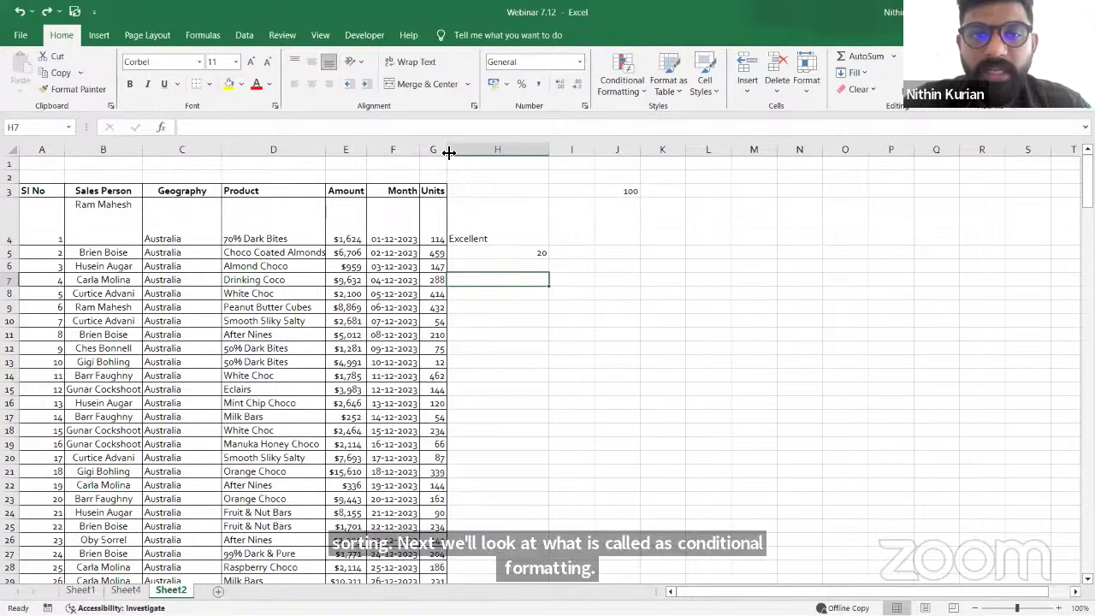
drag(512, 159, 511, 159)
drag(574, 190, 686, 268)
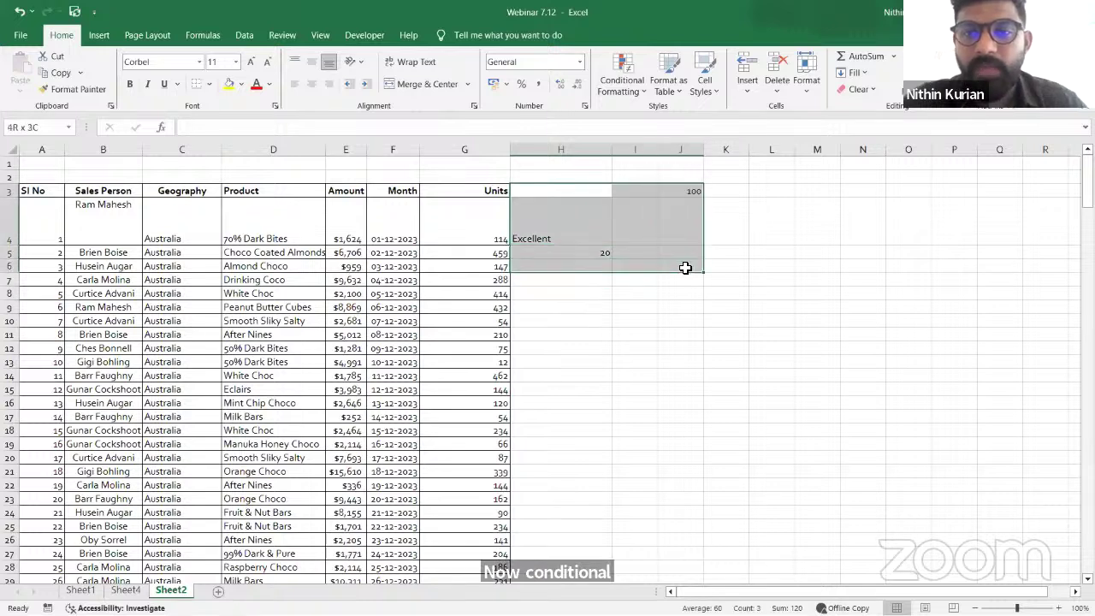
click(587, 296)
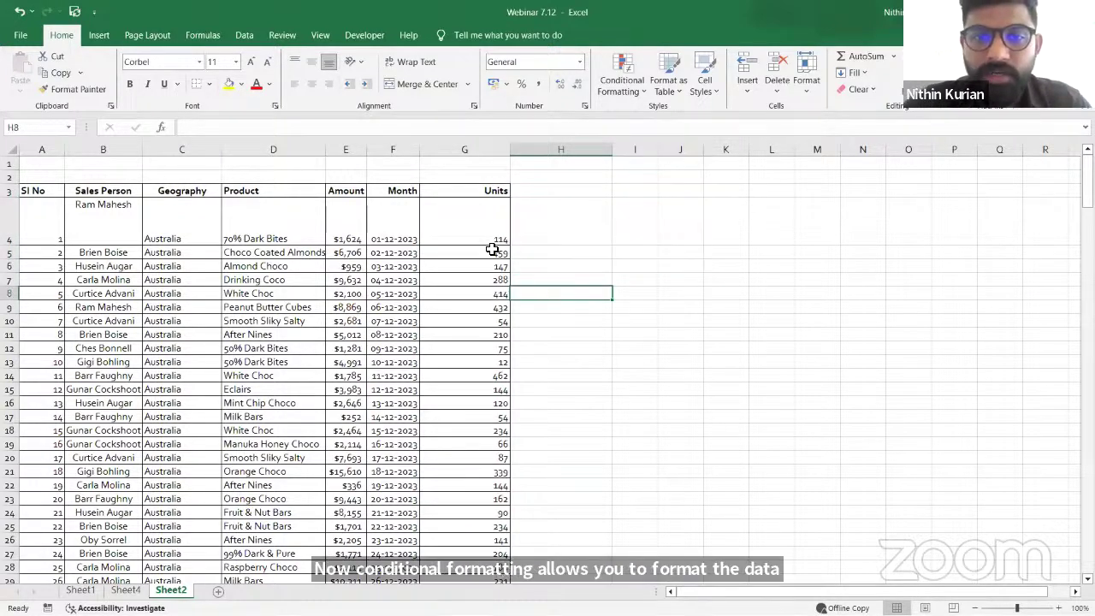
Highlight values greater than 200 in the Units column using Light Red Fill with Dark Red Text
click(457, 152)
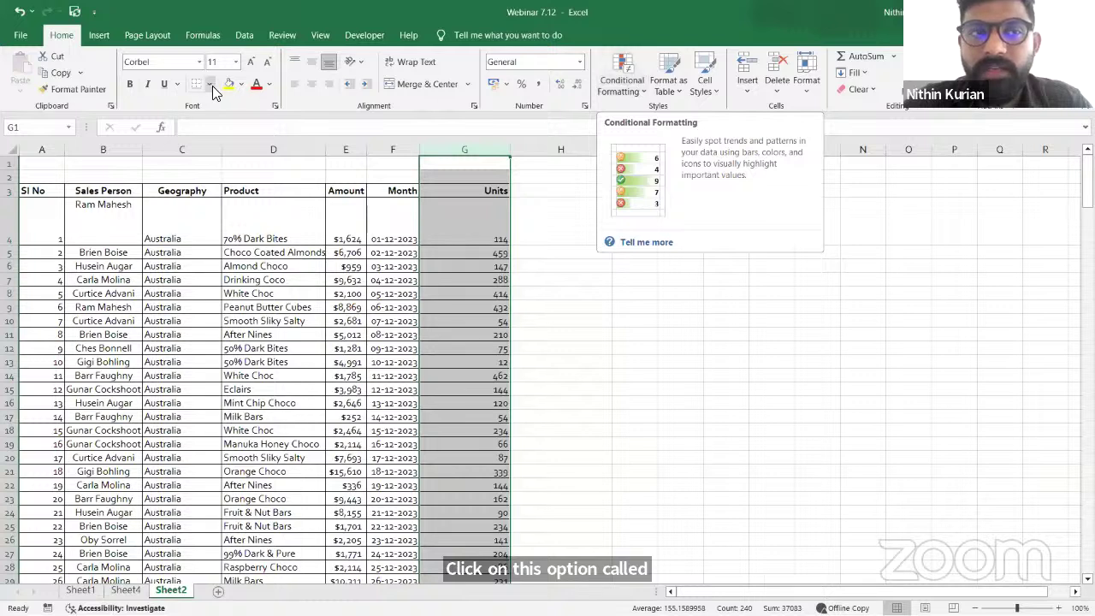
click(632, 87)
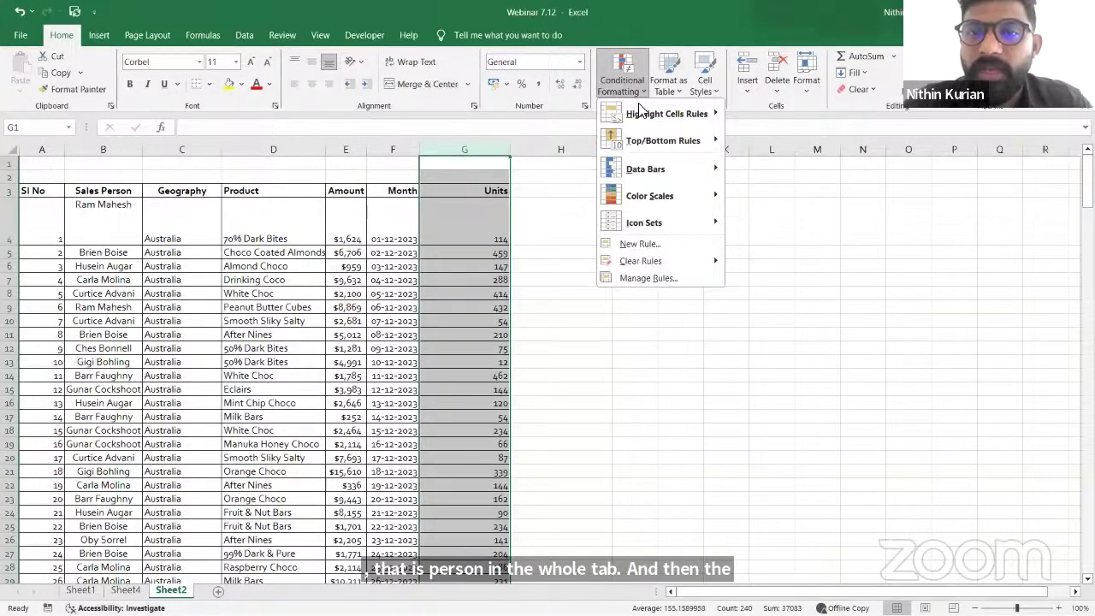
mouse_move(647, 114)
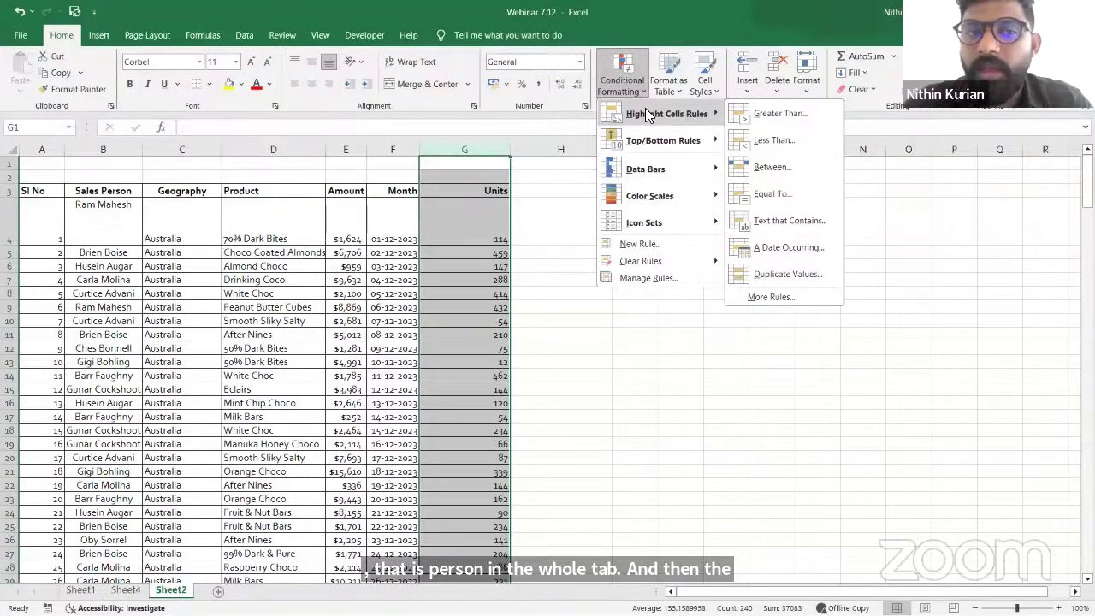
click(758, 113)
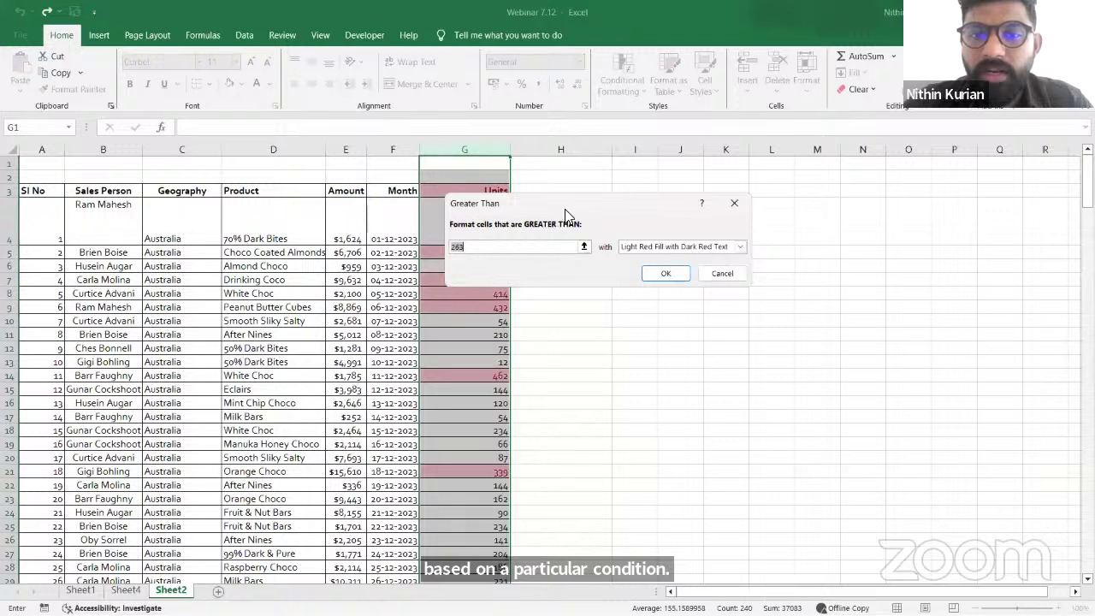
drag(473, 212, 570, 209)
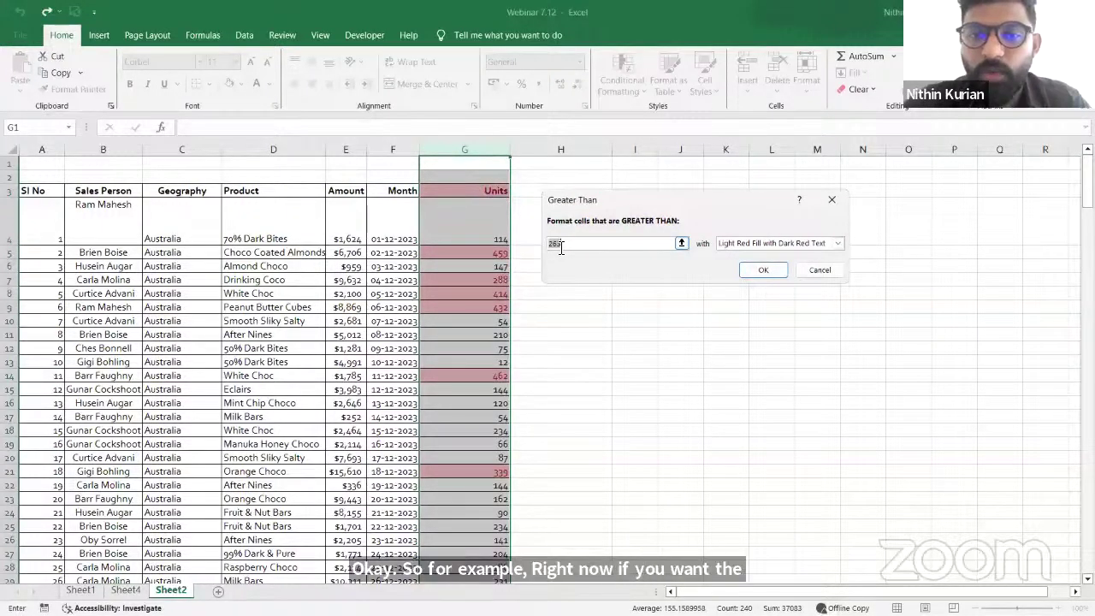
text(200)
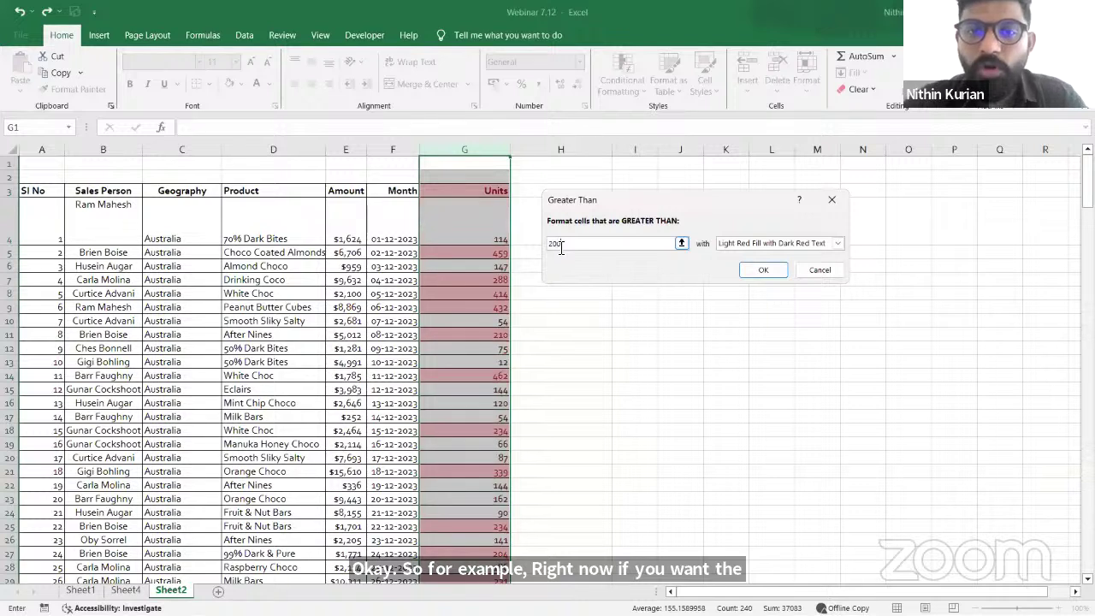
click(762, 269)
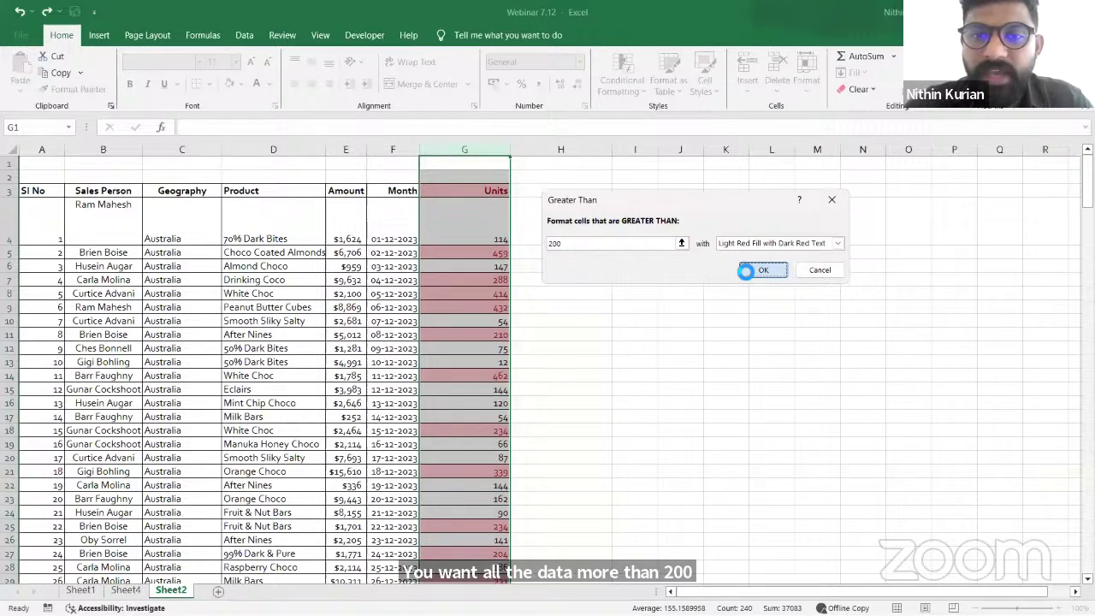
click(566, 316)
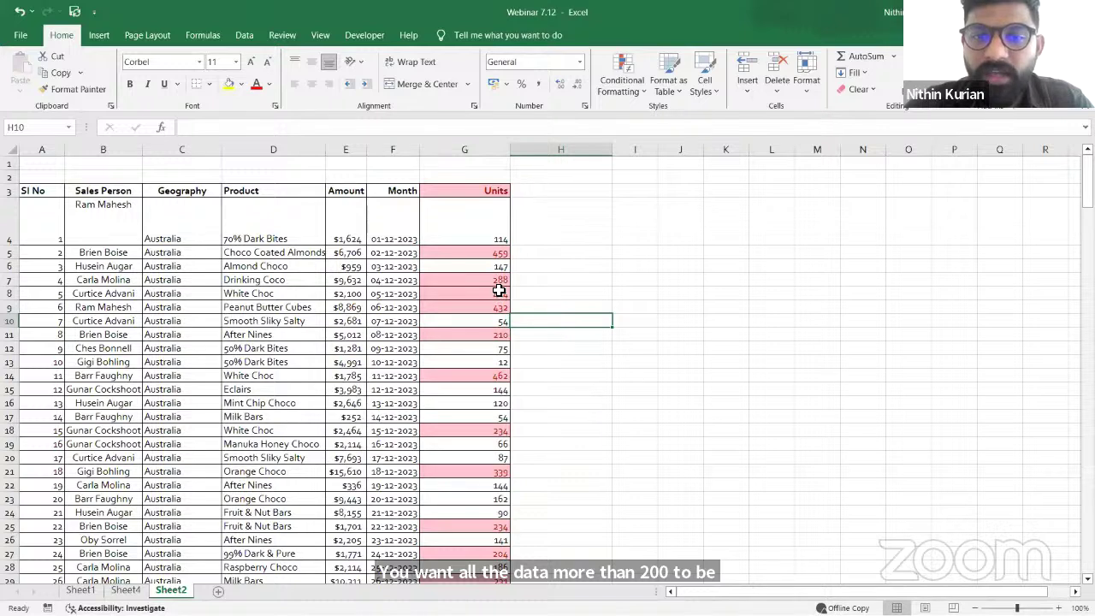
Add a Top 10 Items rule to the Units column with Light Red Fill with Dark Red Text, and review the highlighted rows
click(446, 150)
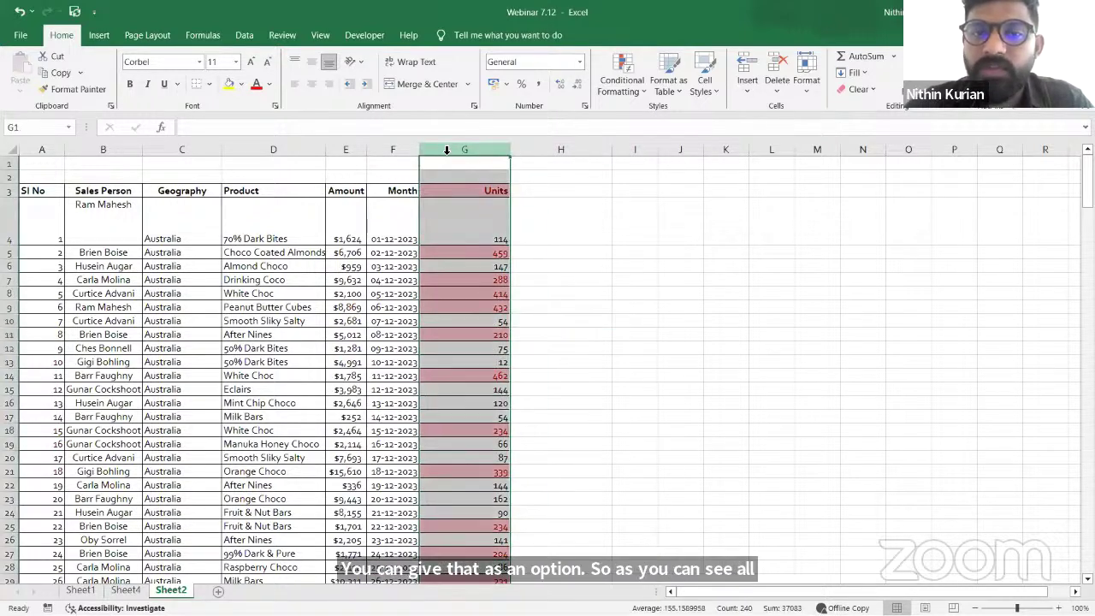
click(630, 72)
mouse_move(704, 137)
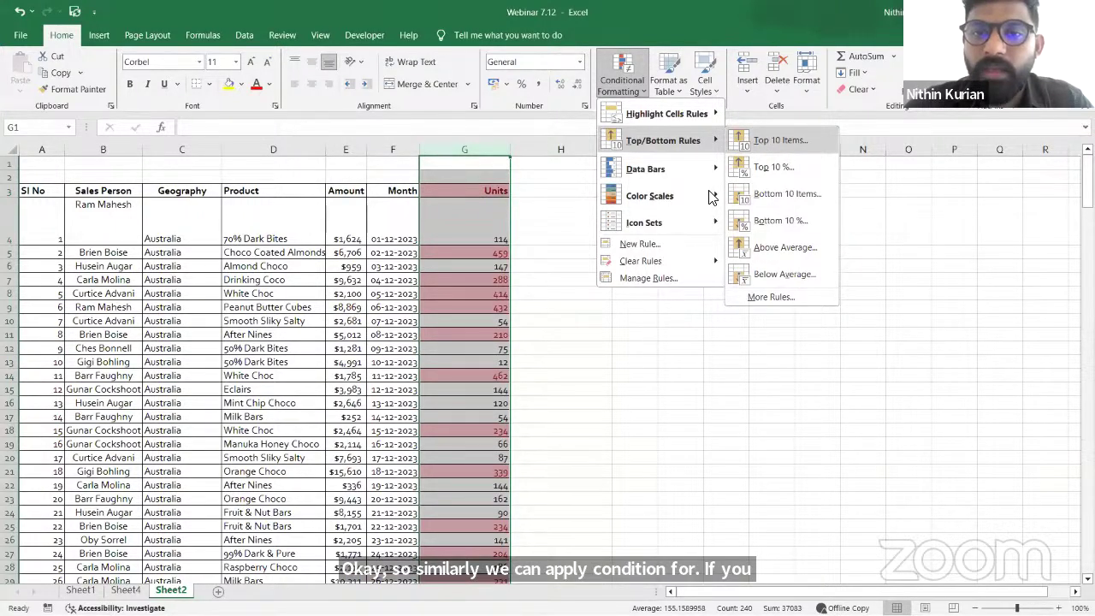
click(776, 140)
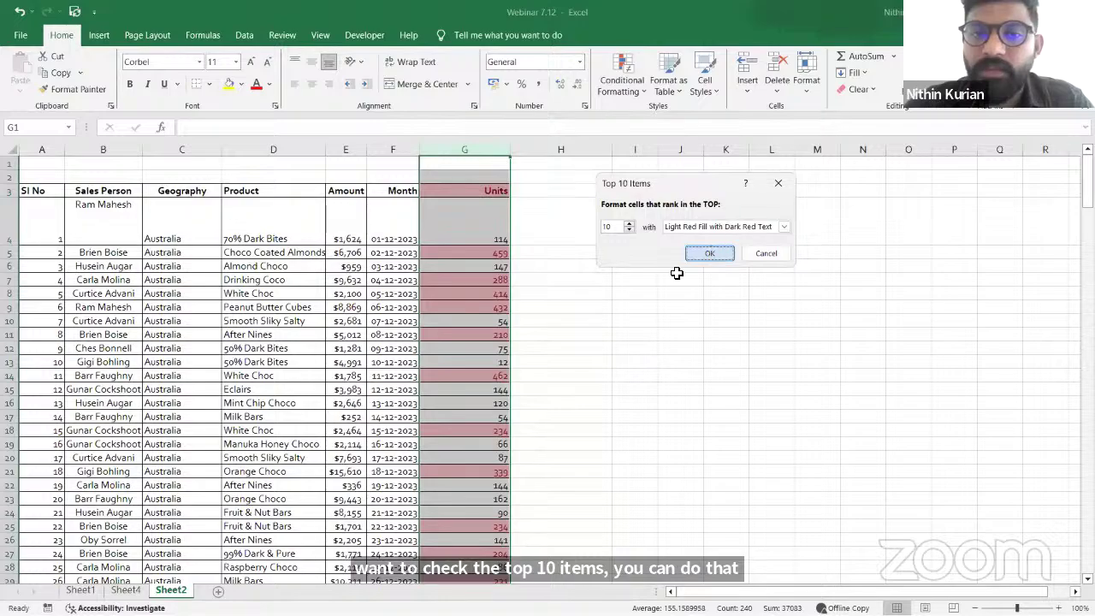
key(Return)
click(676, 275)
scroll(573, 344, down, 7)
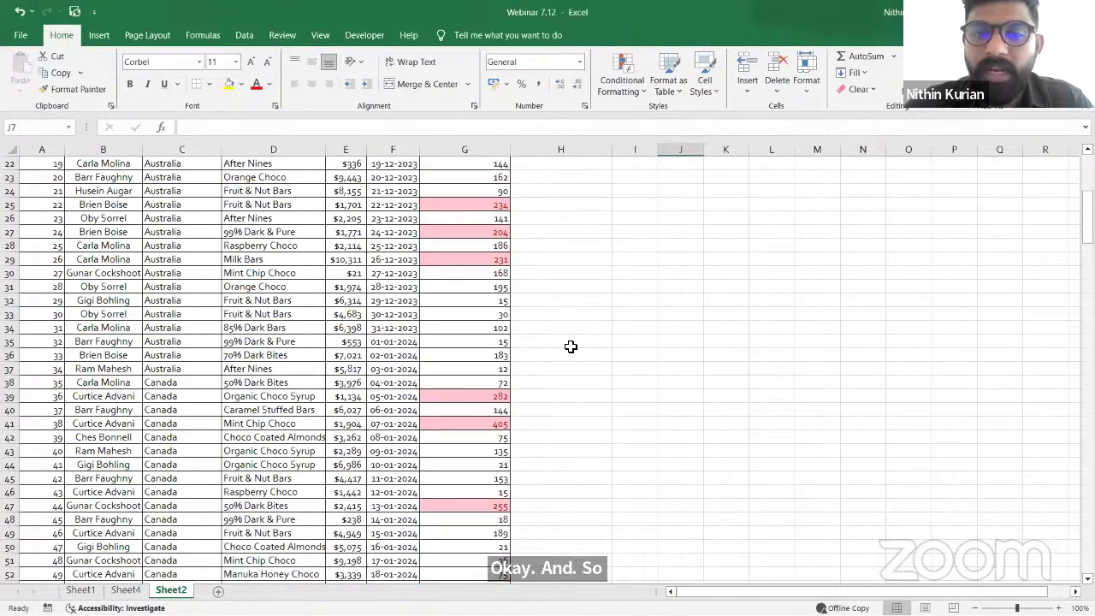
scroll(569, 345, down, 9)
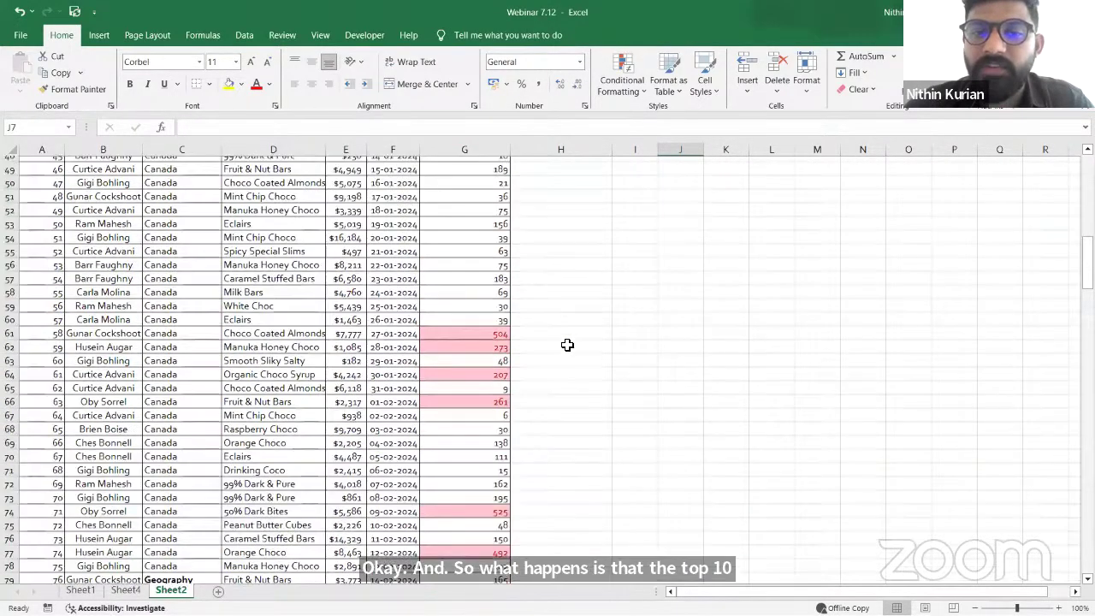
scroll(568, 343, up, 10)
scroll(567, 342, up, 6)
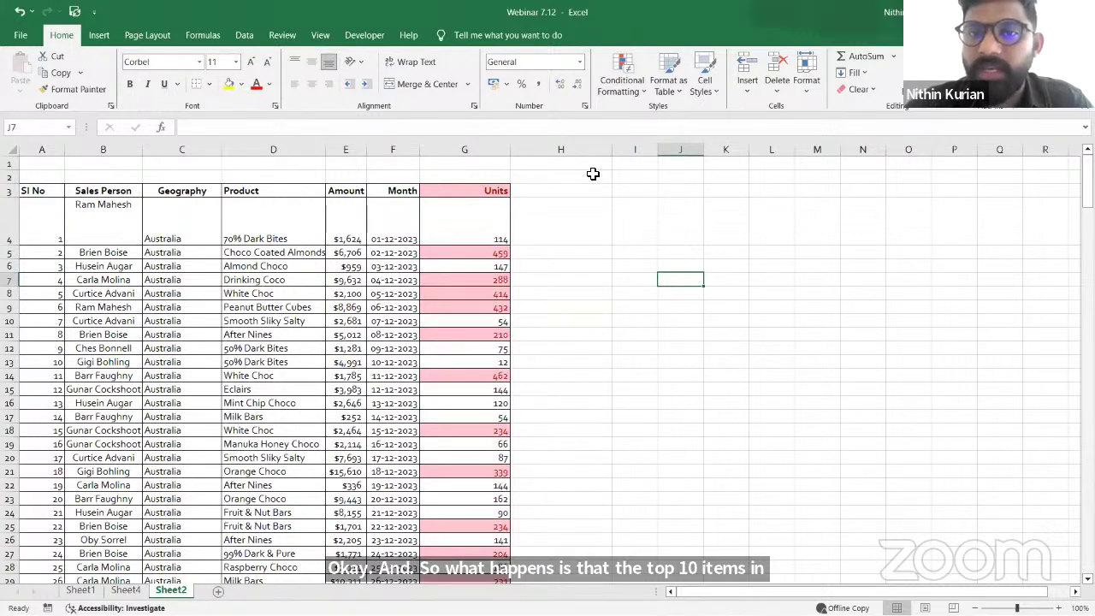
click(498, 151)
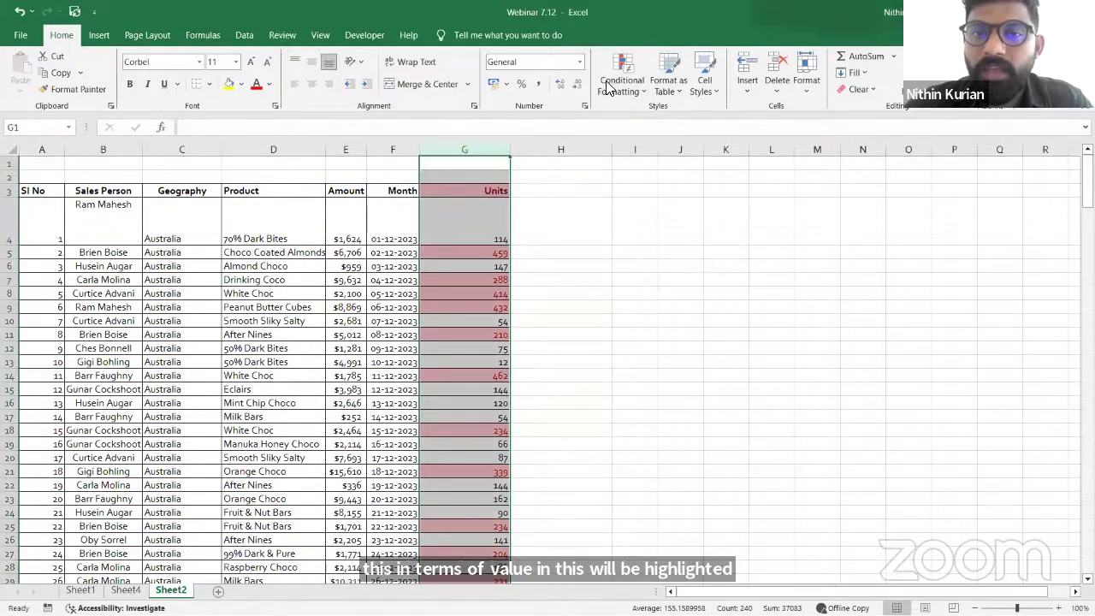
click(609, 83)
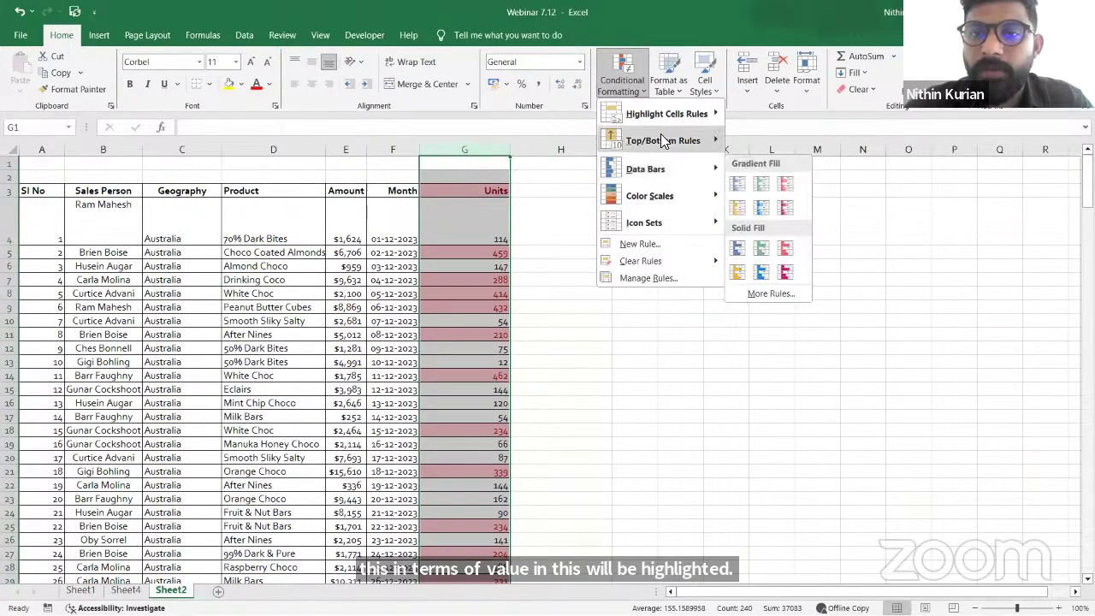
mouse_move(705, 140)
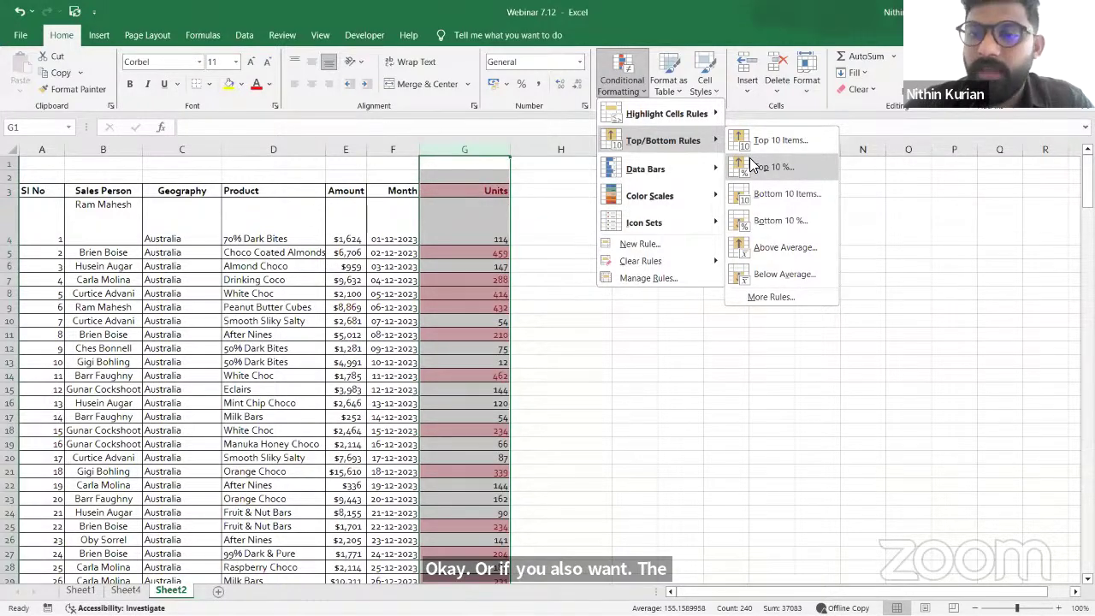
click(678, 245)
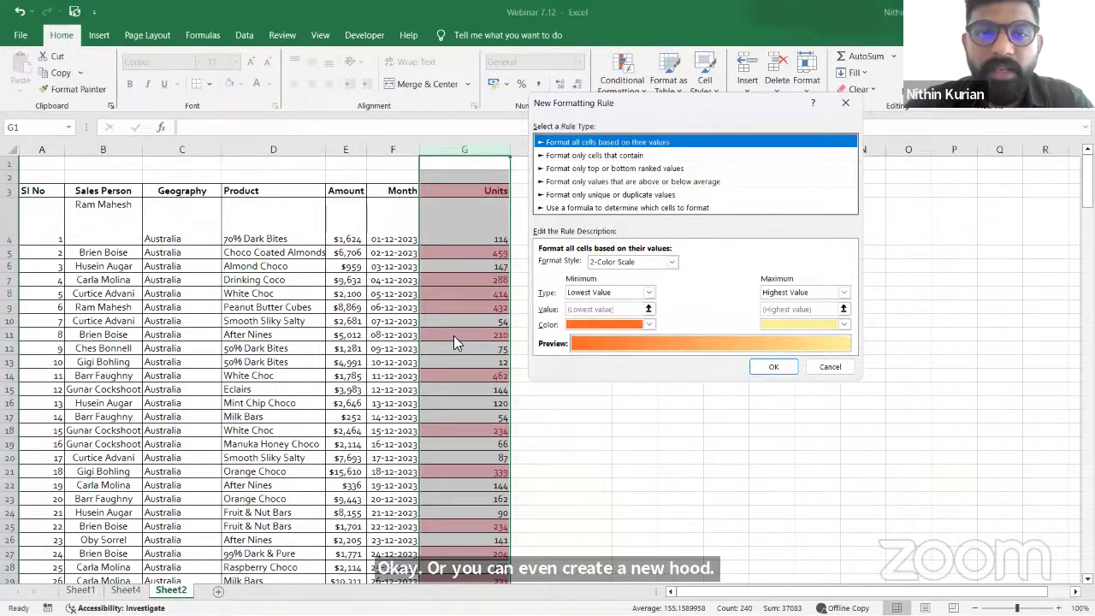
click(844, 102)
click(189, 152)
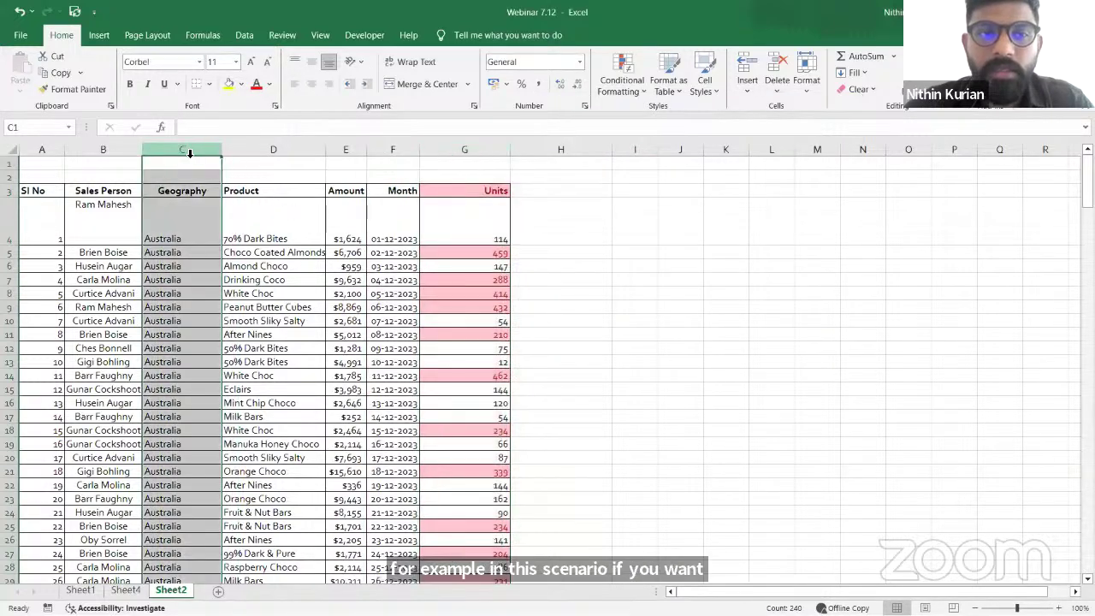
click(620, 89)
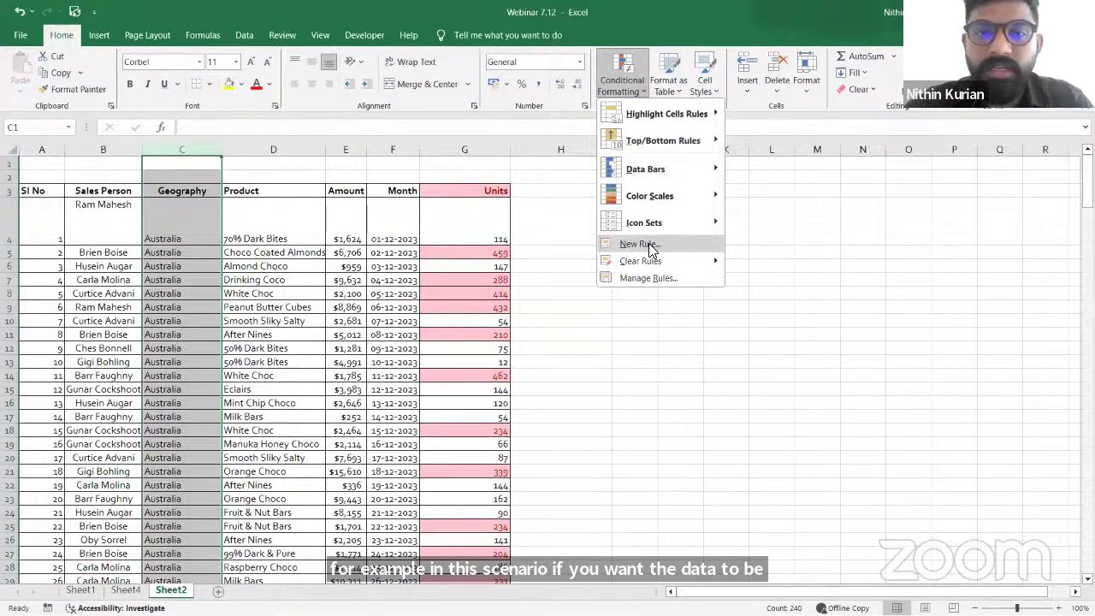
click(648, 243)
key(Down)
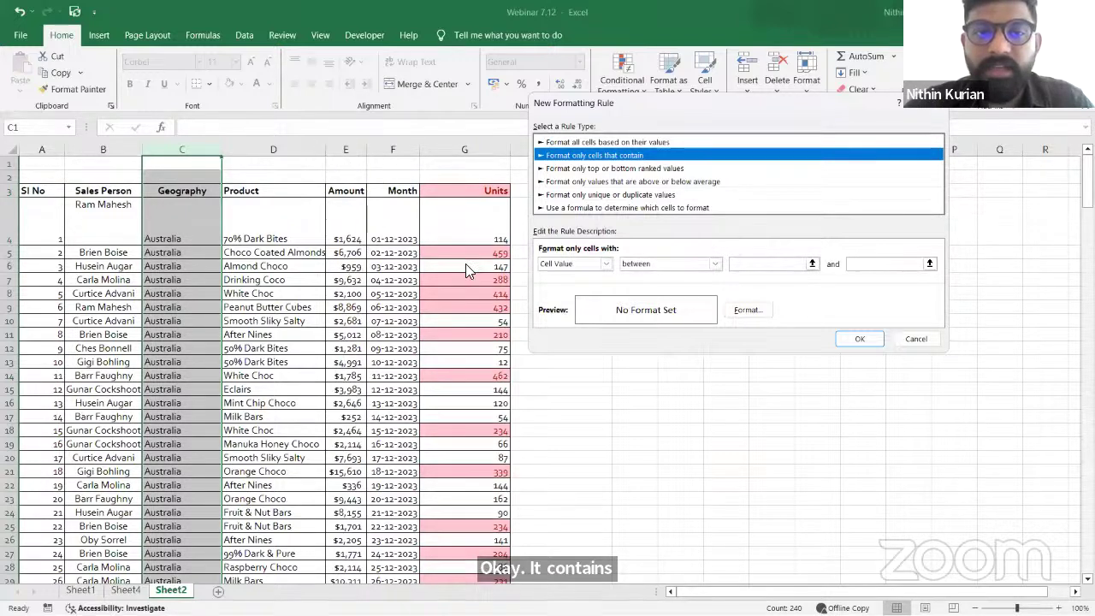
click(938, 103)
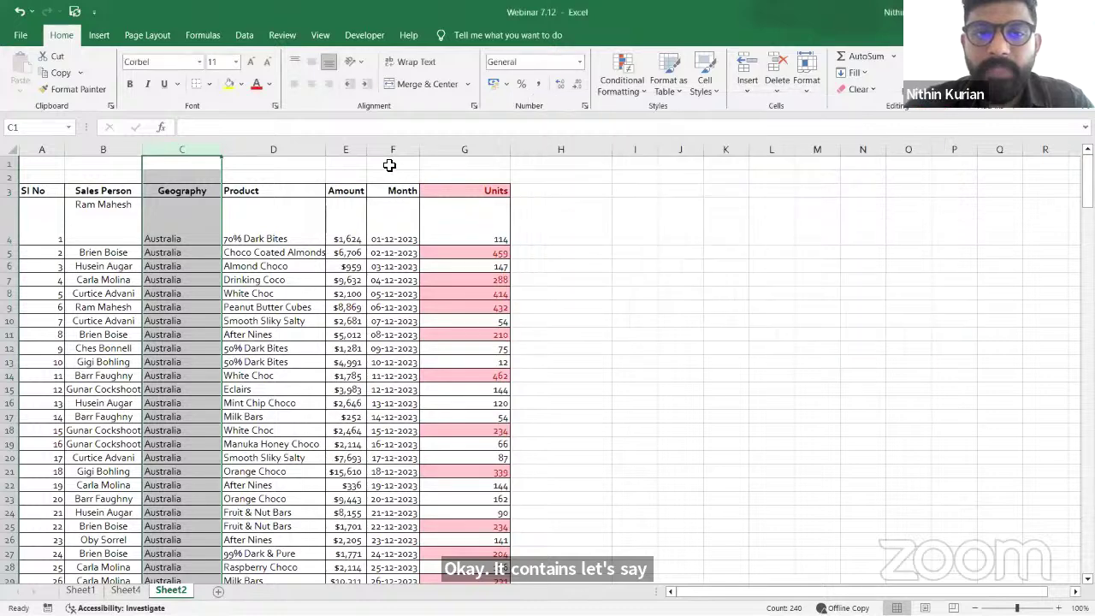
click(340, 162)
click(345, 149)
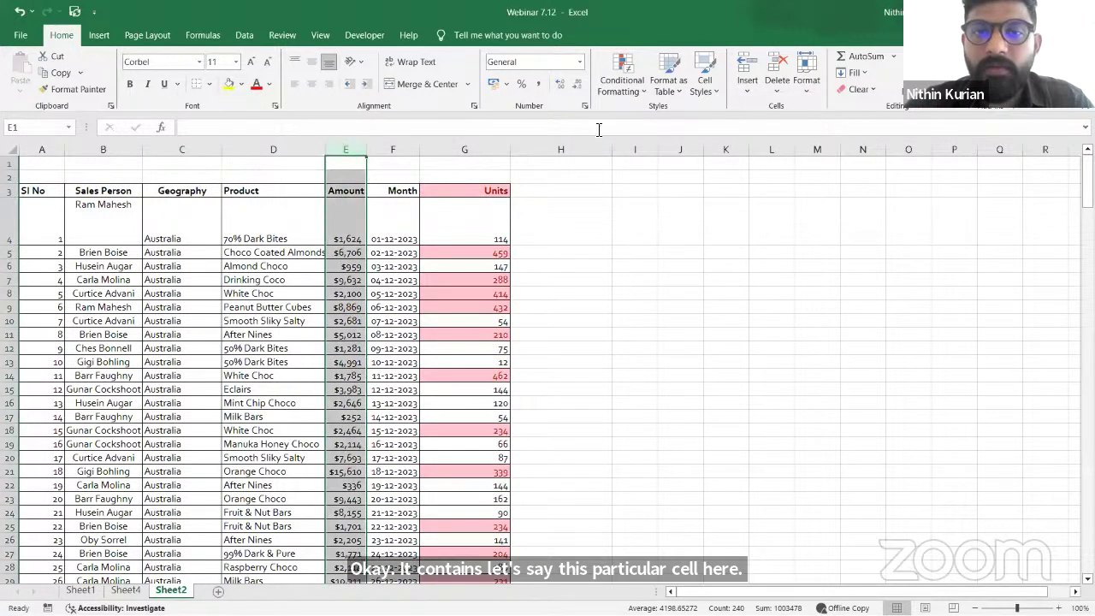
click(606, 89)
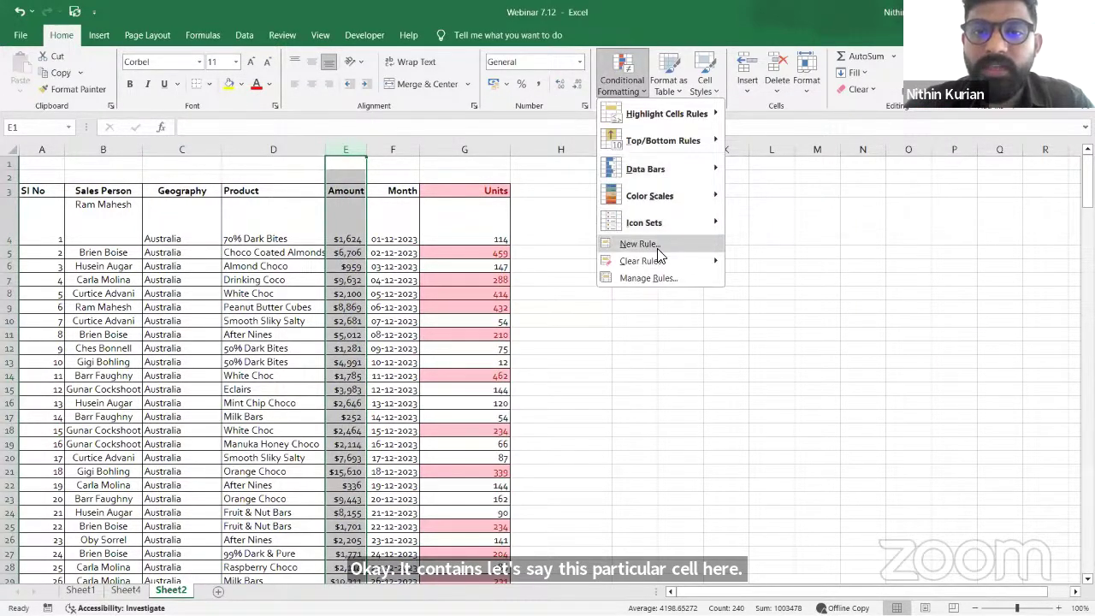
click(655, 247)
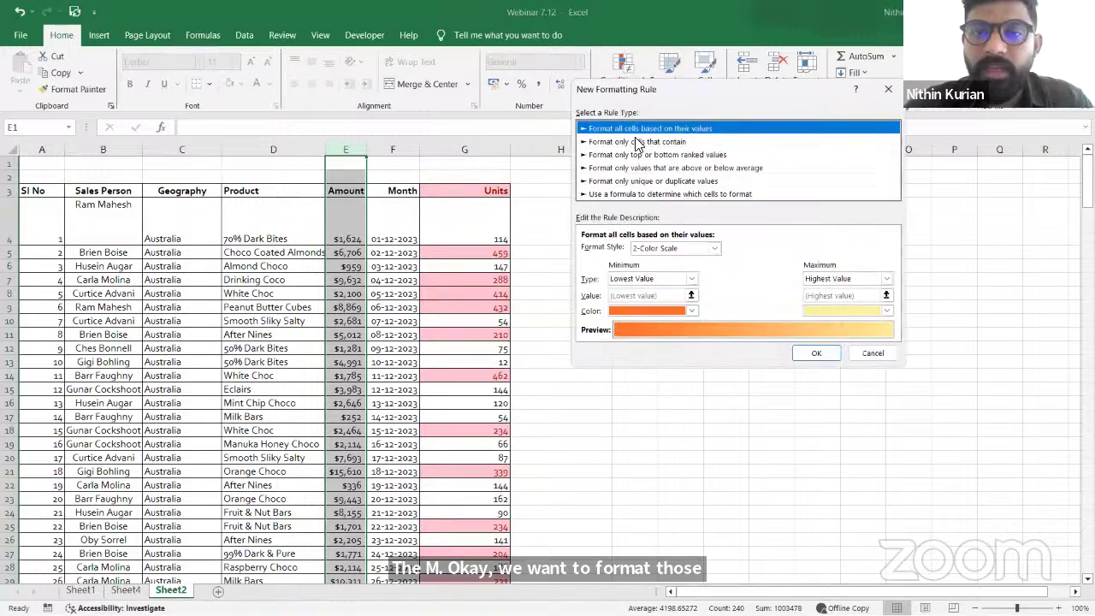
click(637, 142)
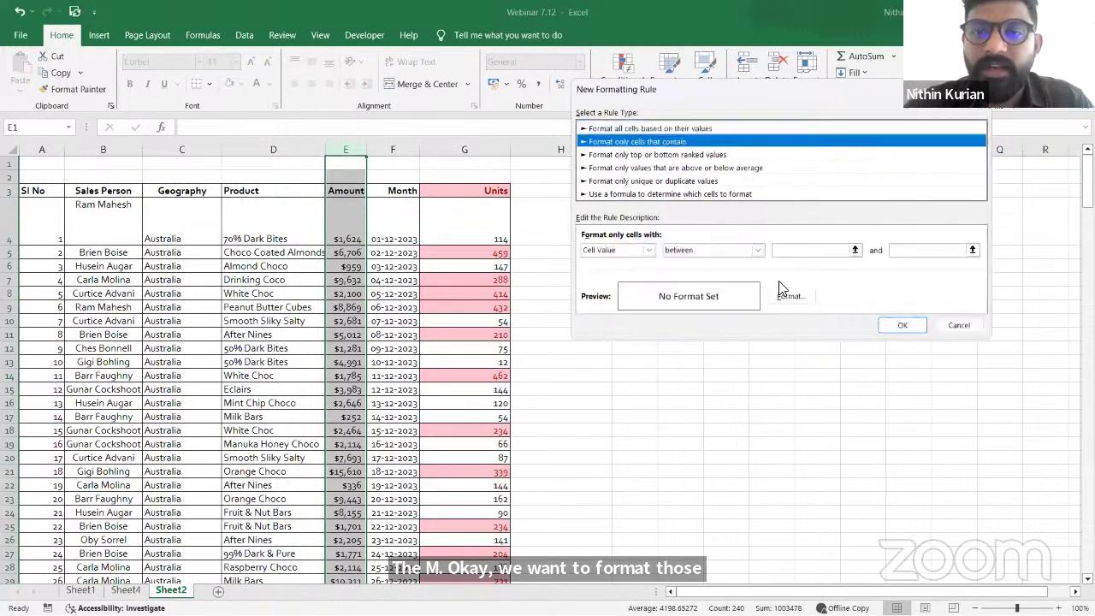
click(822, 254)
text(1)
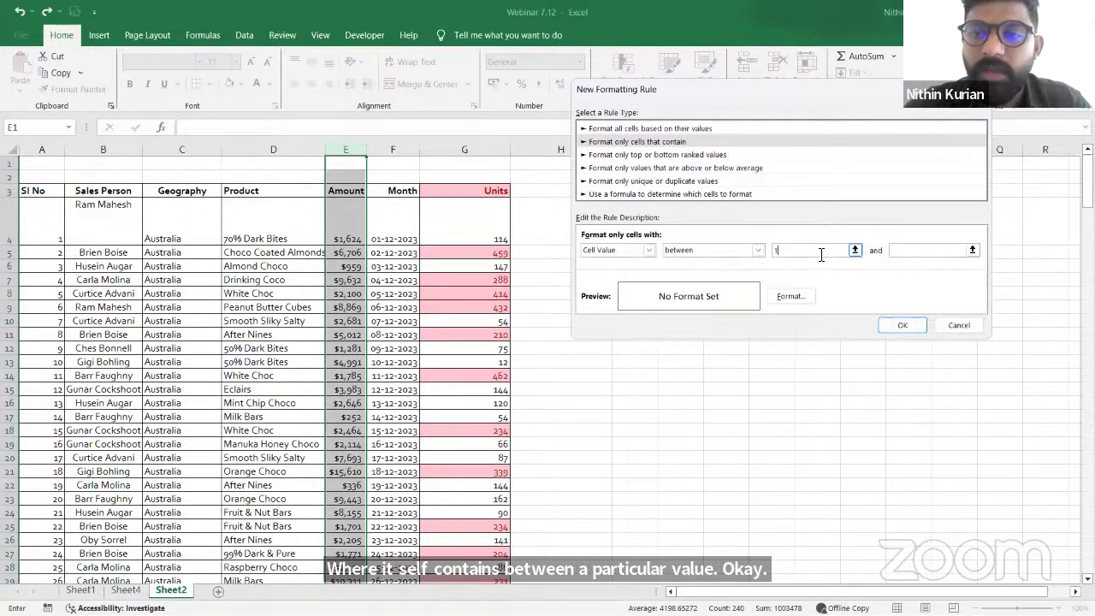
click(789, 296)
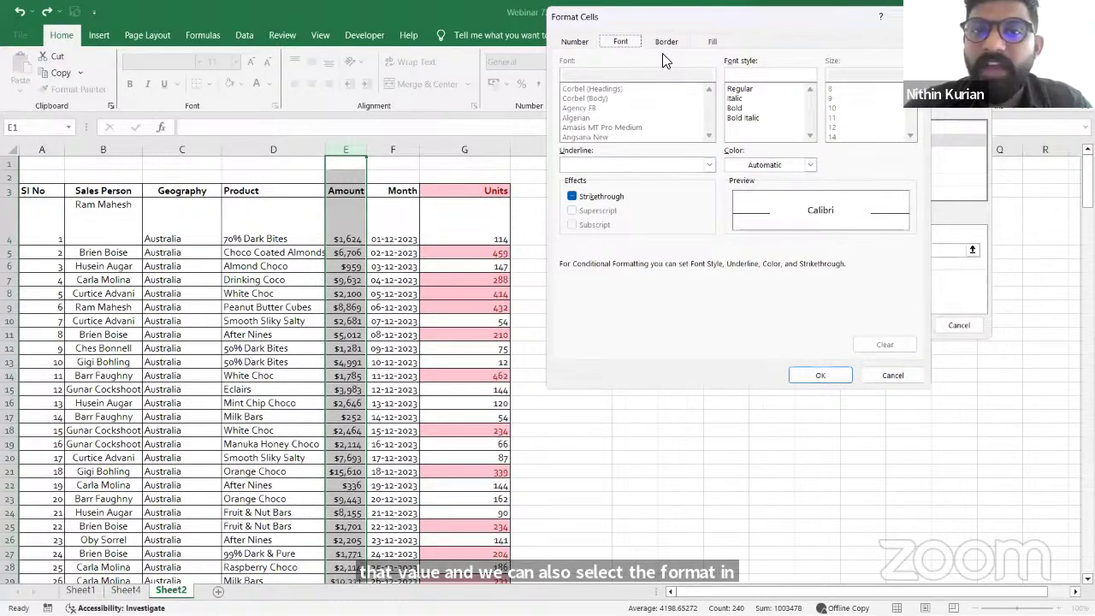
click(814, 379)
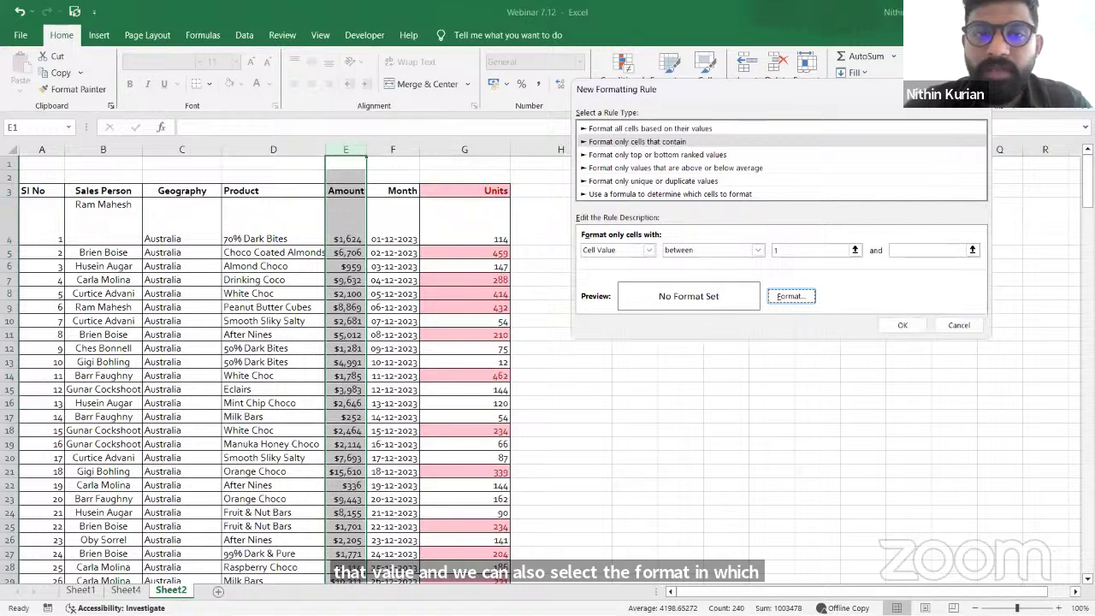
key(Escape)
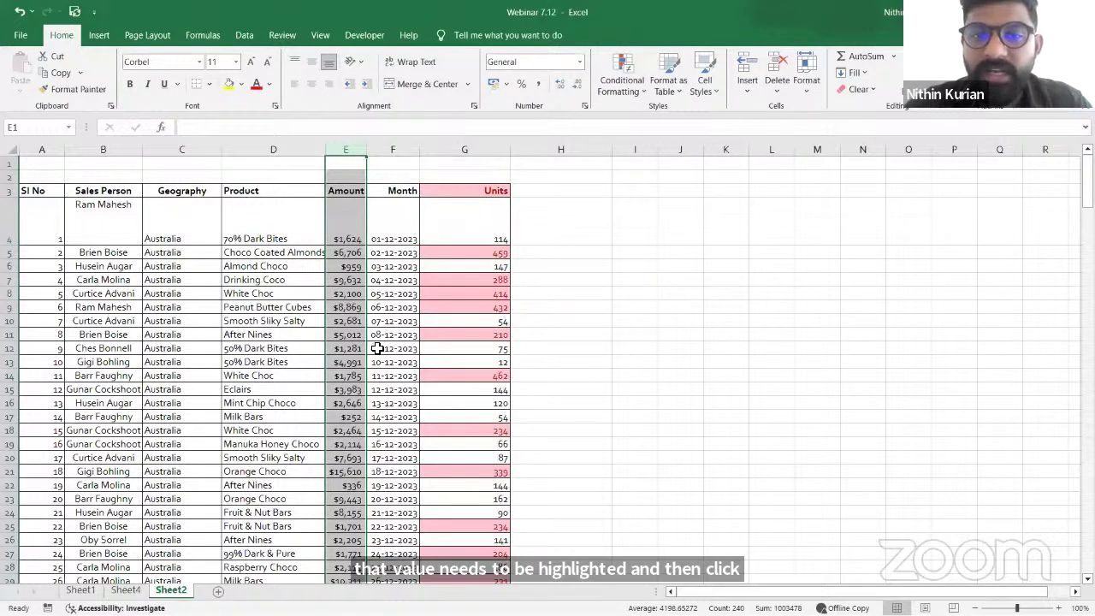
Start a new conditional formatting rule on the Units column for cell values between 100 and 200
click(461, 151)
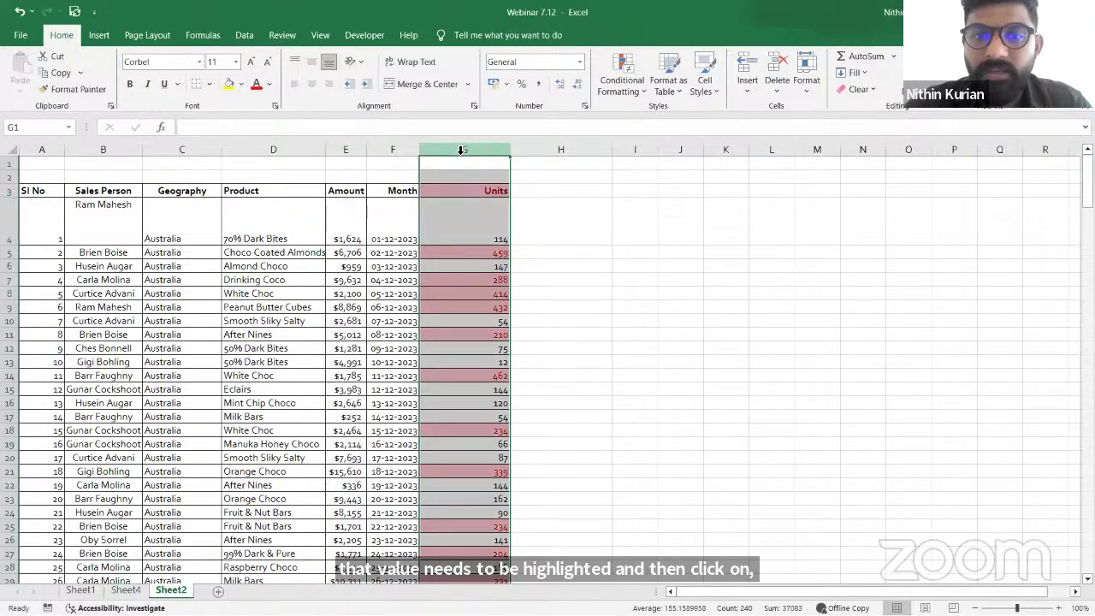
click(609, 84)
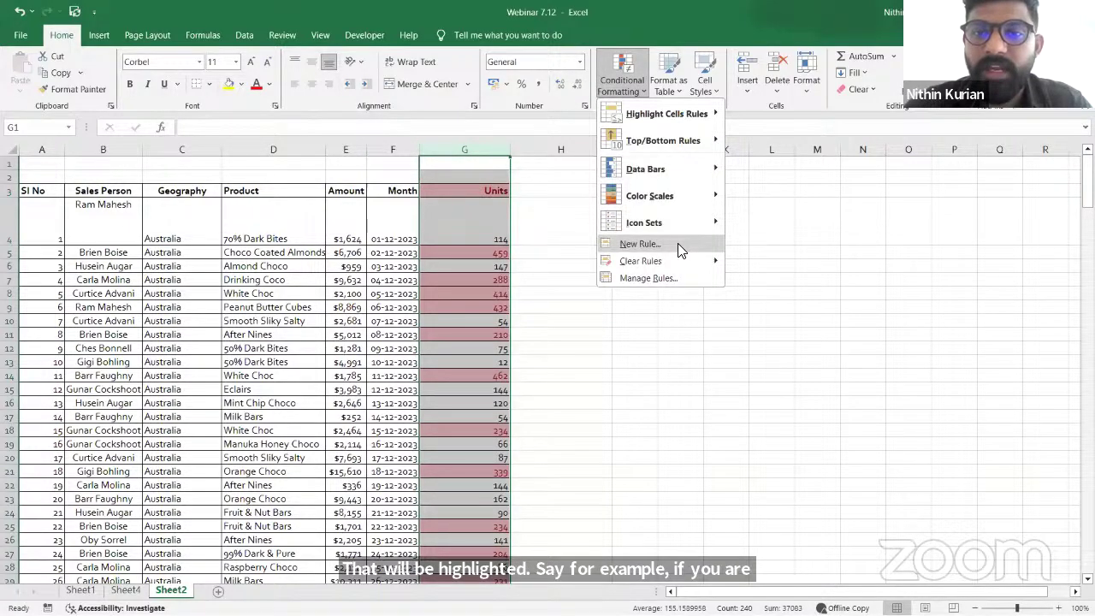
click(677, 242)
key(Down)
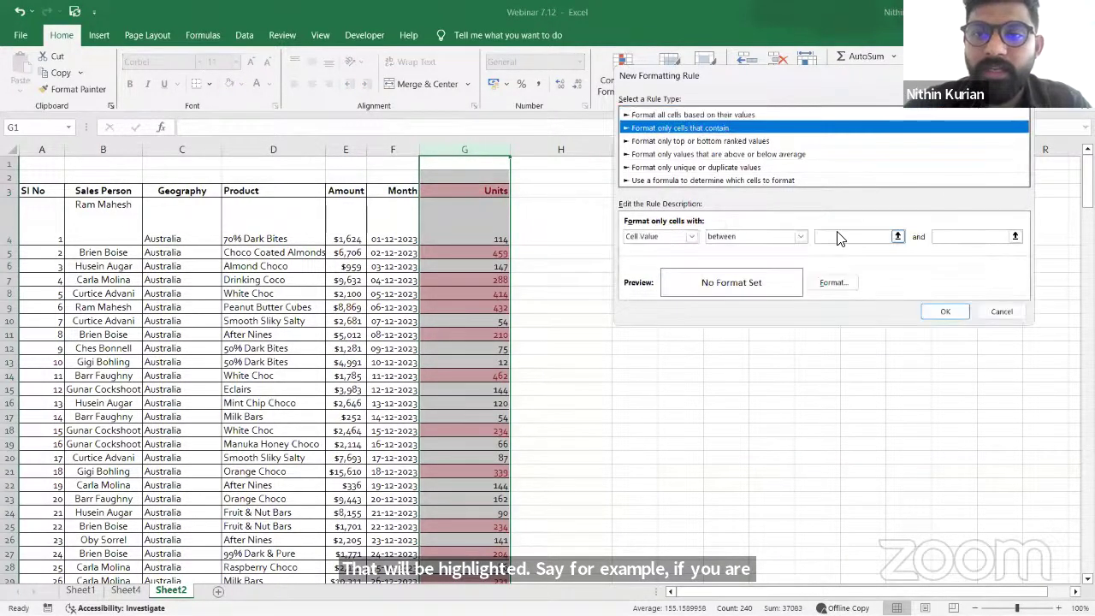
click(835, 239)
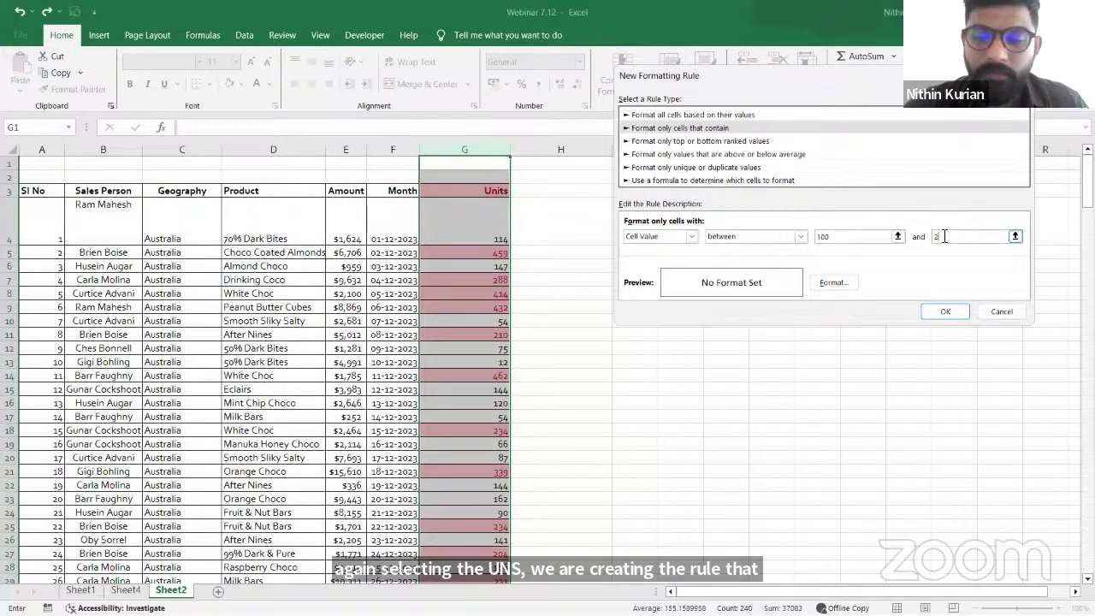
Give the new rule a green fill, apply it to the Units column, and review the highlighted cells
click(830, 283)
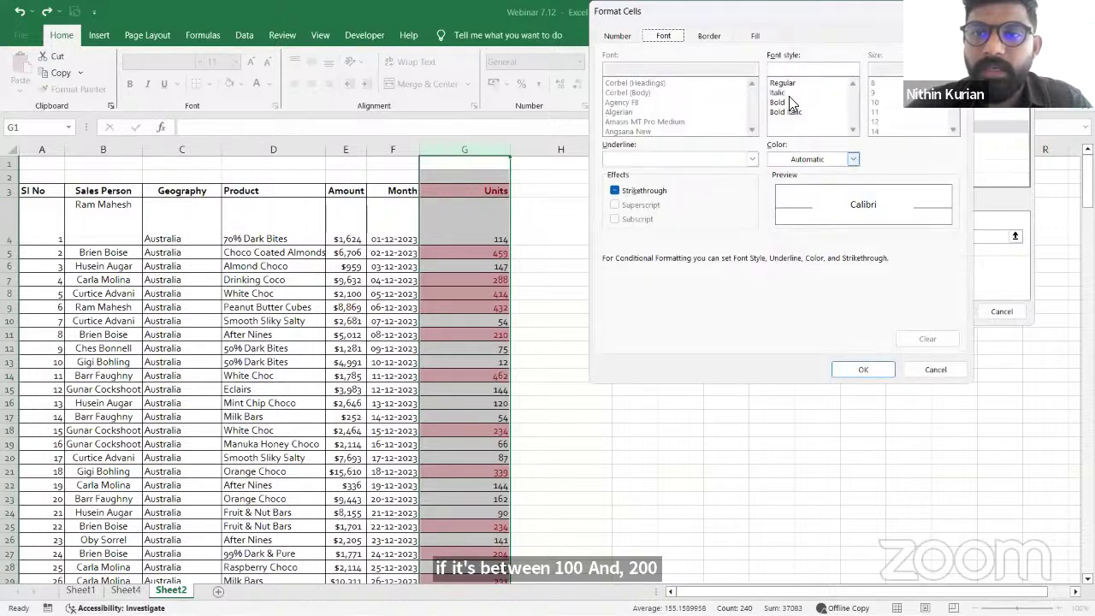
click(743, 37)
click(666, 87)
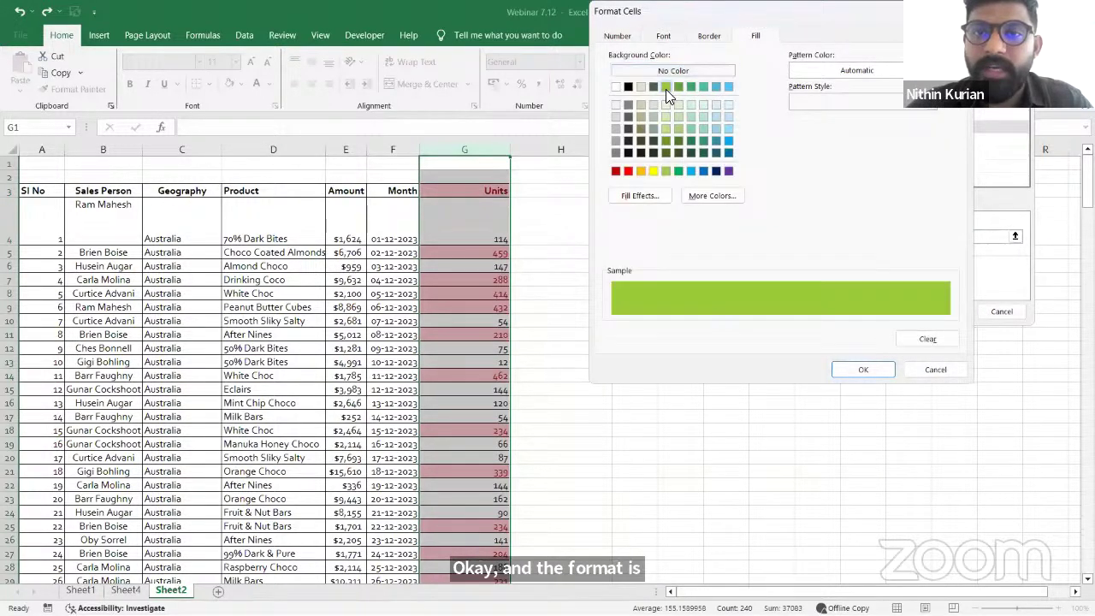
click(862, 370)
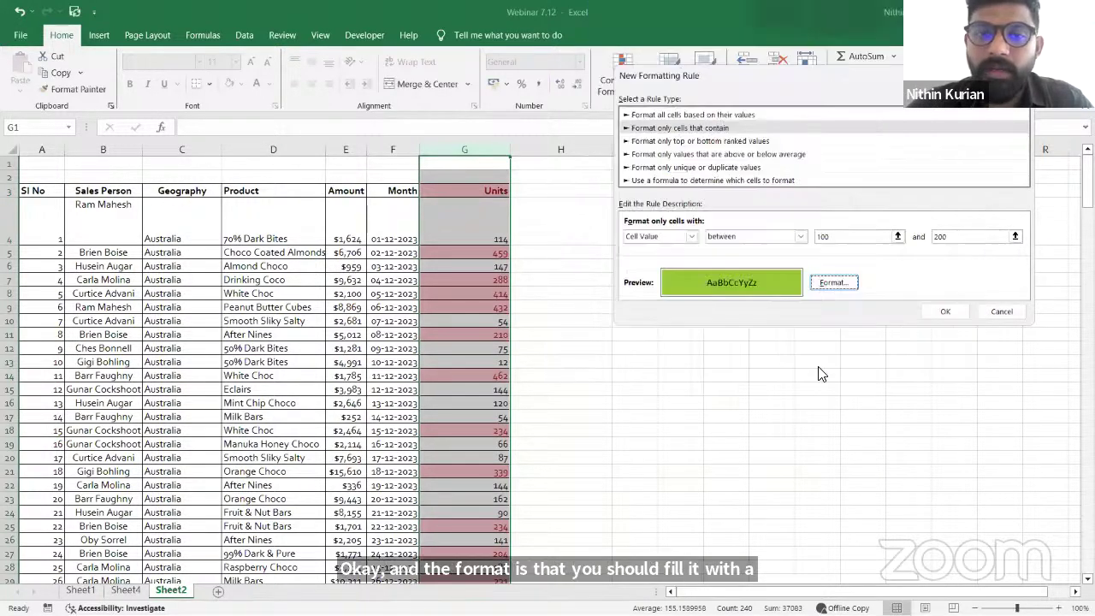
click(944, 312)
scroll(547, 411, down, 2)
scroll(543, 423, down, 8)
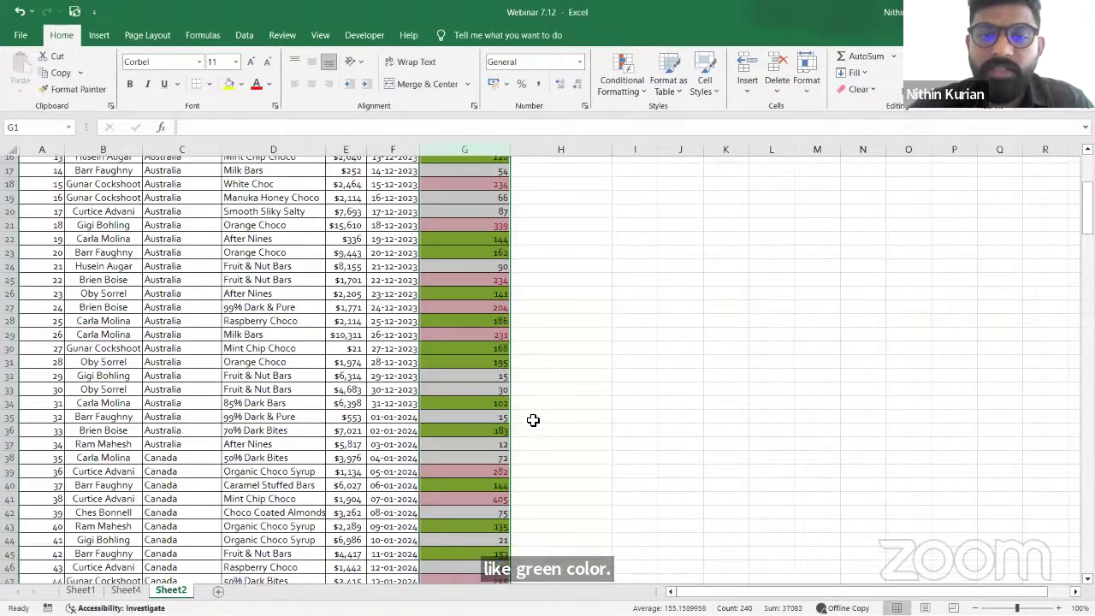
scroll(523, 411, up, 8)
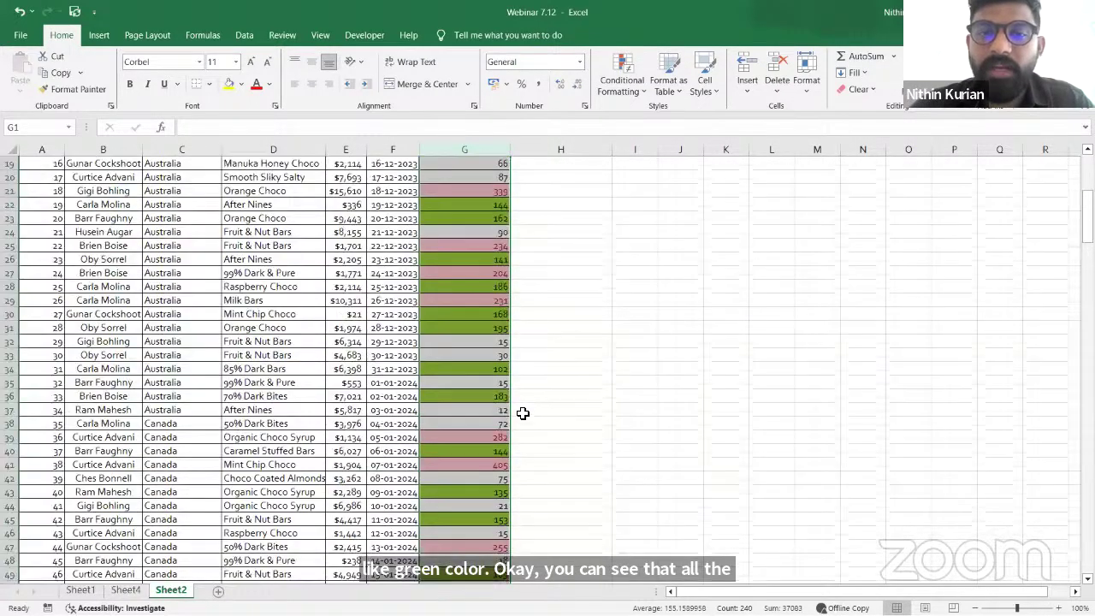
scroll(519, 404, up, 2)
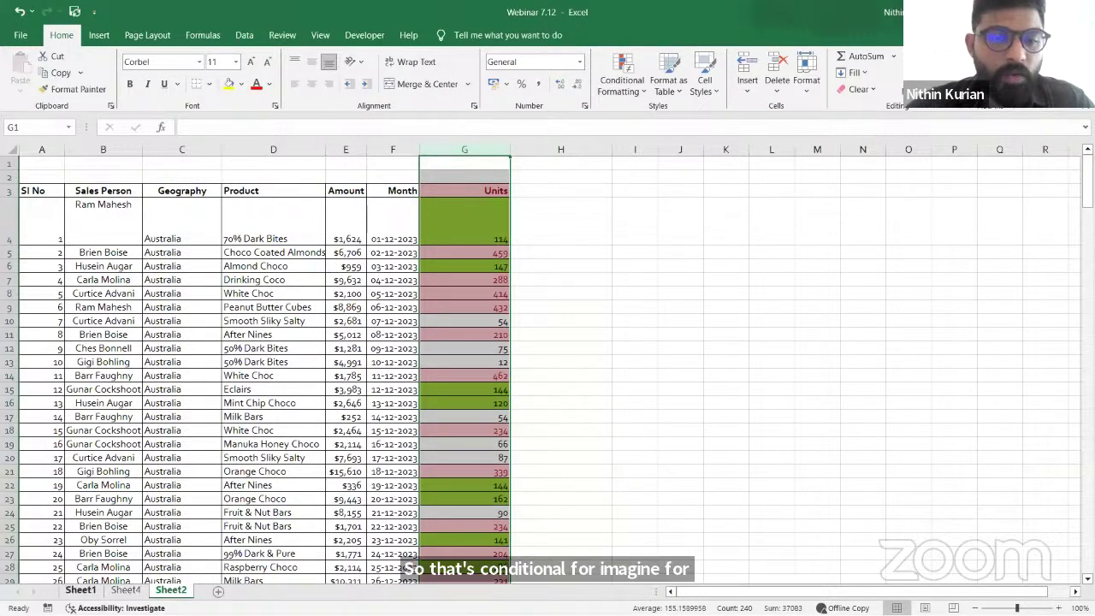
Check the topic outline on Sheet1, return to Sheet2, select a Geography cell and look over the sales data
click(80, 591)
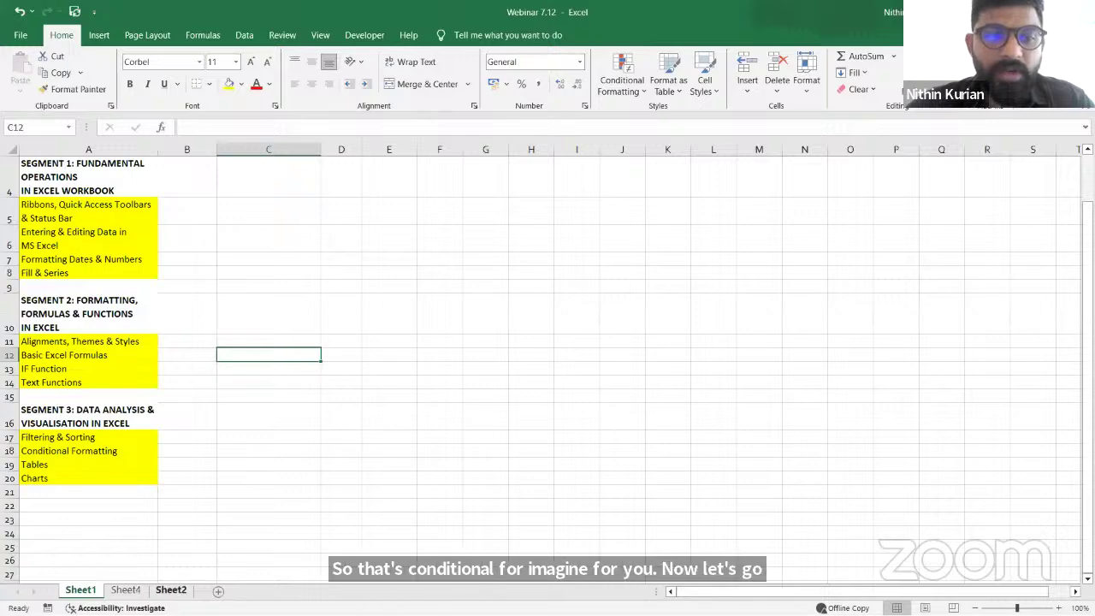
click(170, 590)
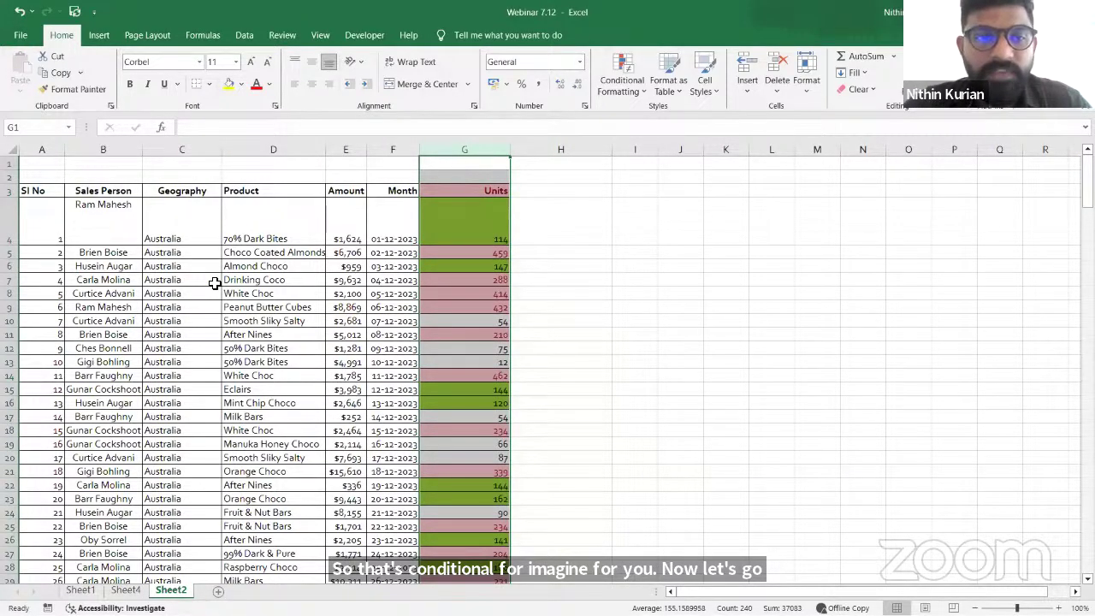
click(190, 292)
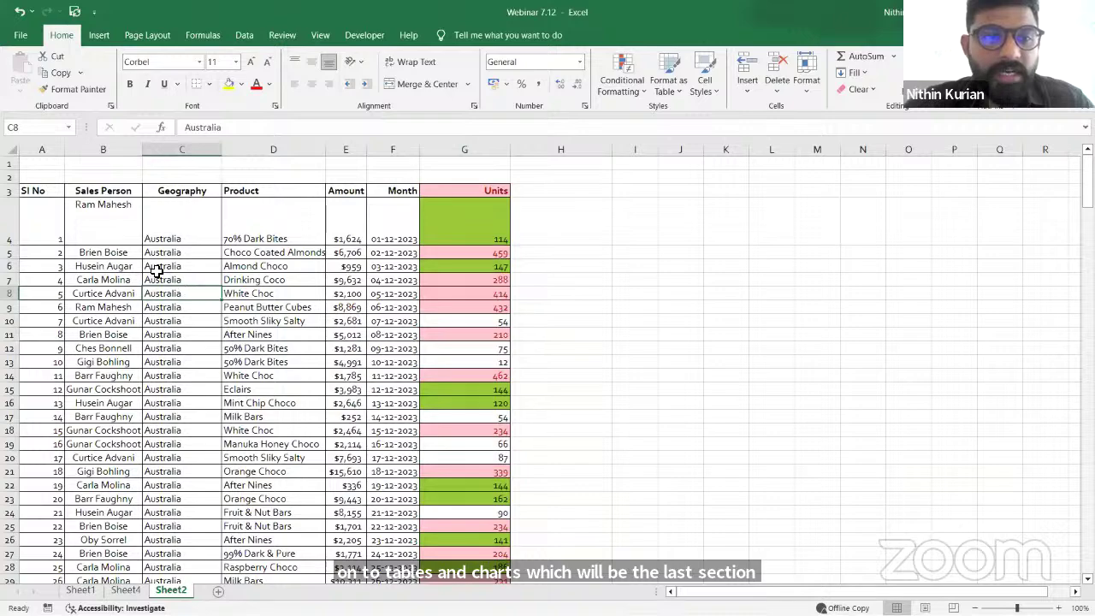
scroll(184, 308, down, 1)
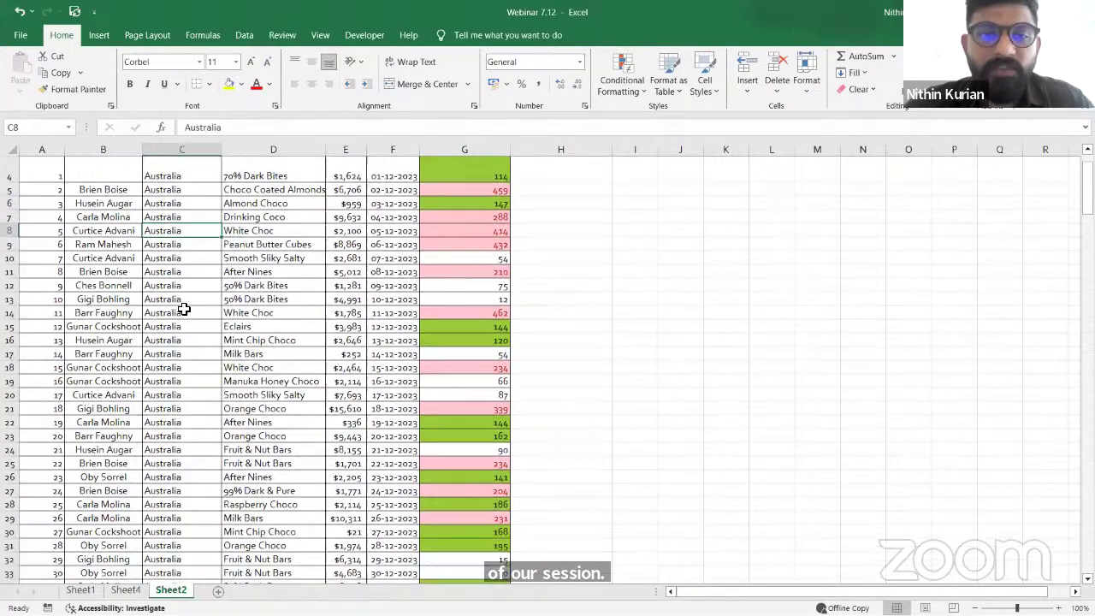
scroll(184, 310, down, 3)
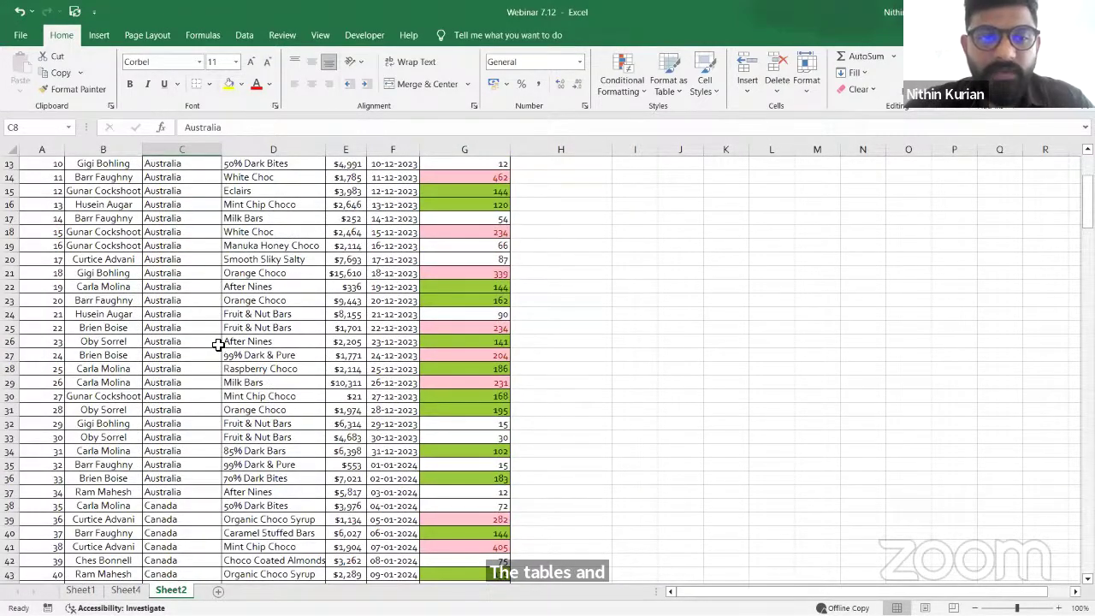
scroll(219, 344, up, 4)
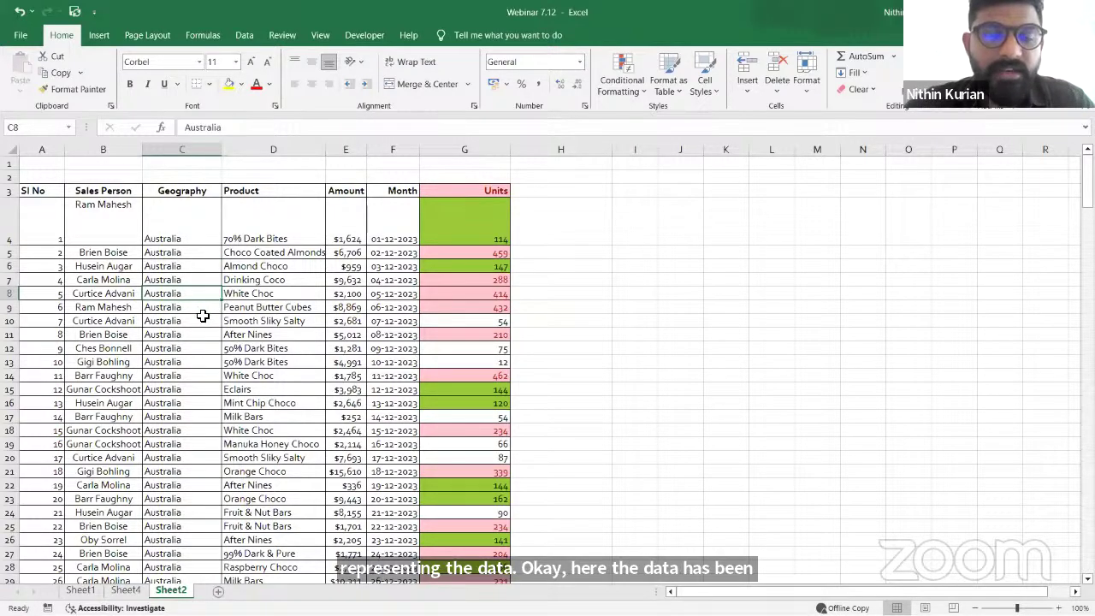
scroll(202, 317, down, 1)
scroll(201, 314, up, 1)
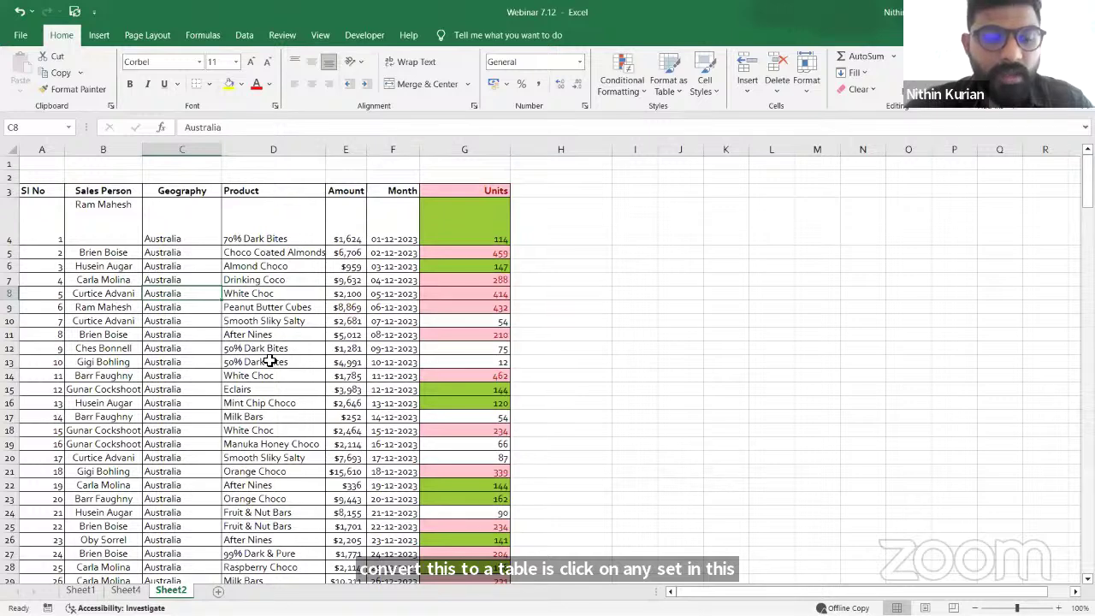
Convert the whole sales data range A3:G242 into a table with headers
key(ctrl+a)
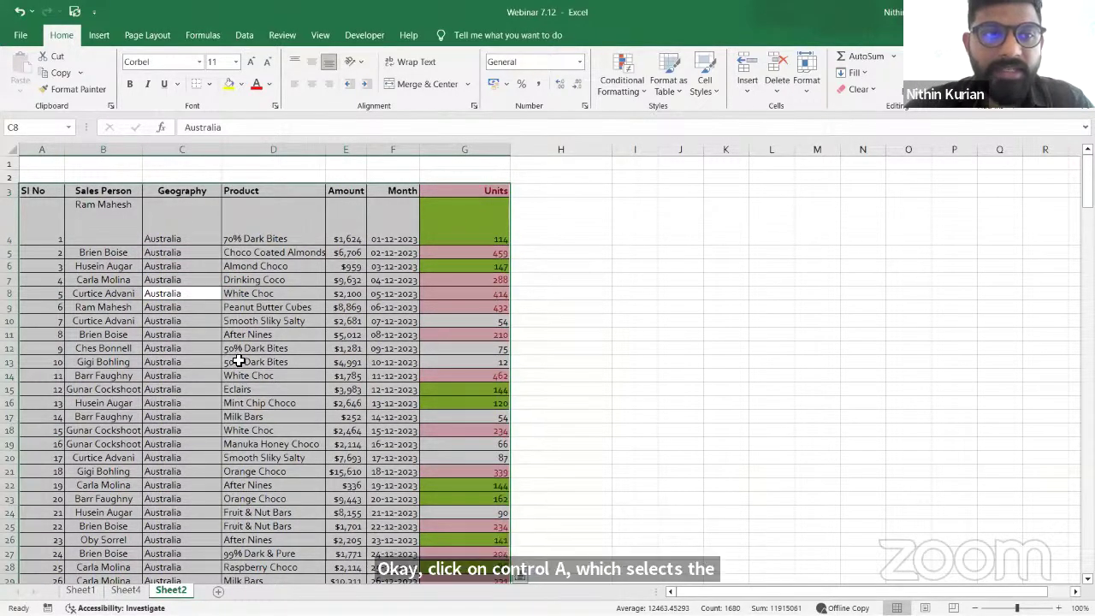
click(99, 35)
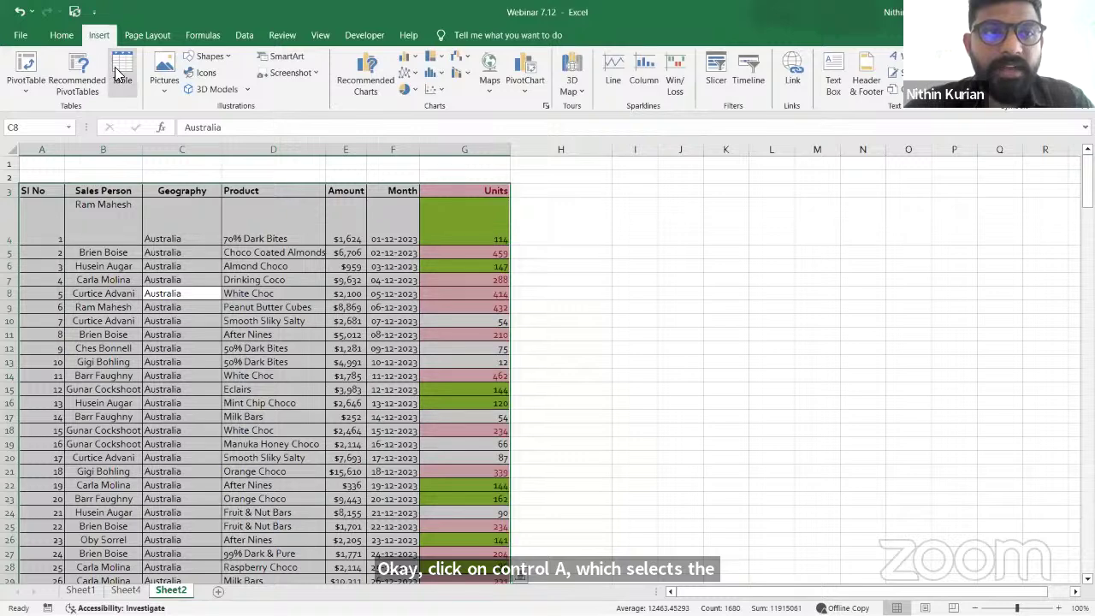
click(117, 70)
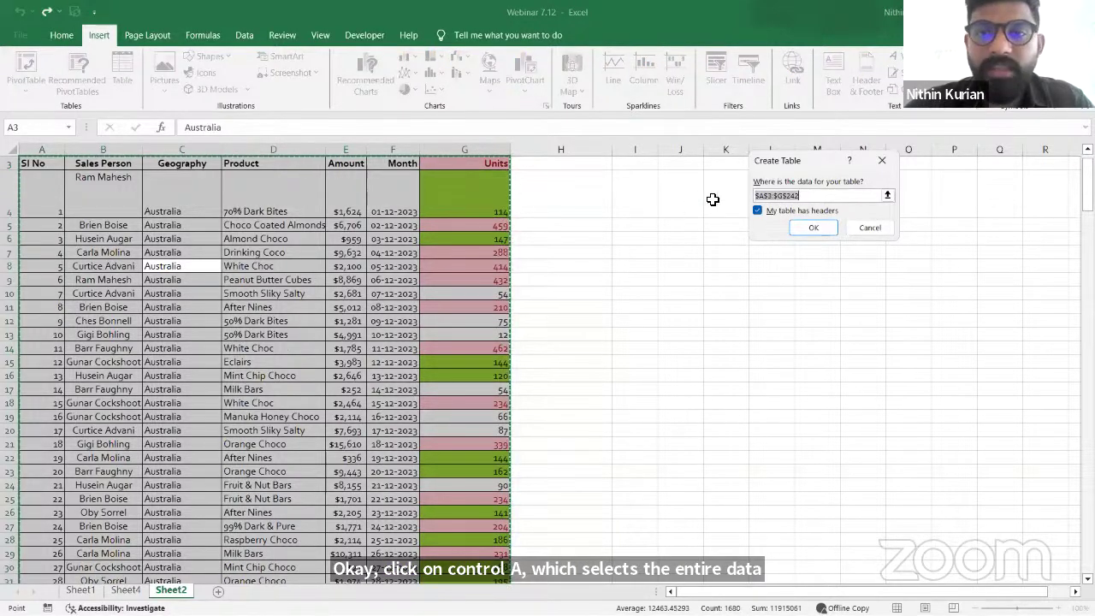
click(802, 225)
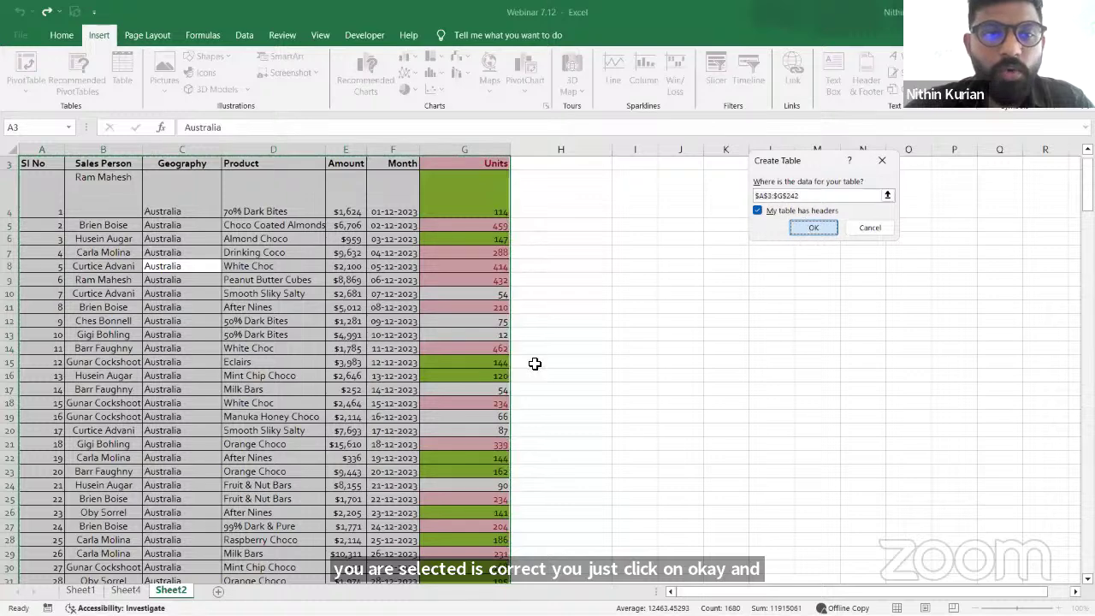
click(263, 310)
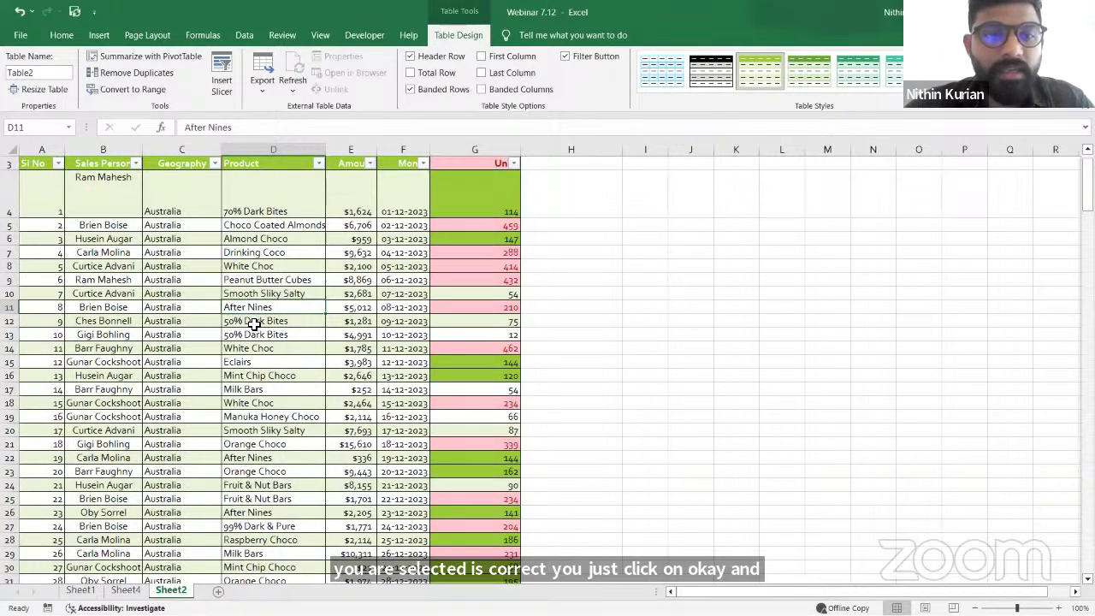
Look through the new table down to its last row, checking the column names and banded rows
scroll(252, 321, down, 2)
scroll(244, 295, up, 3)
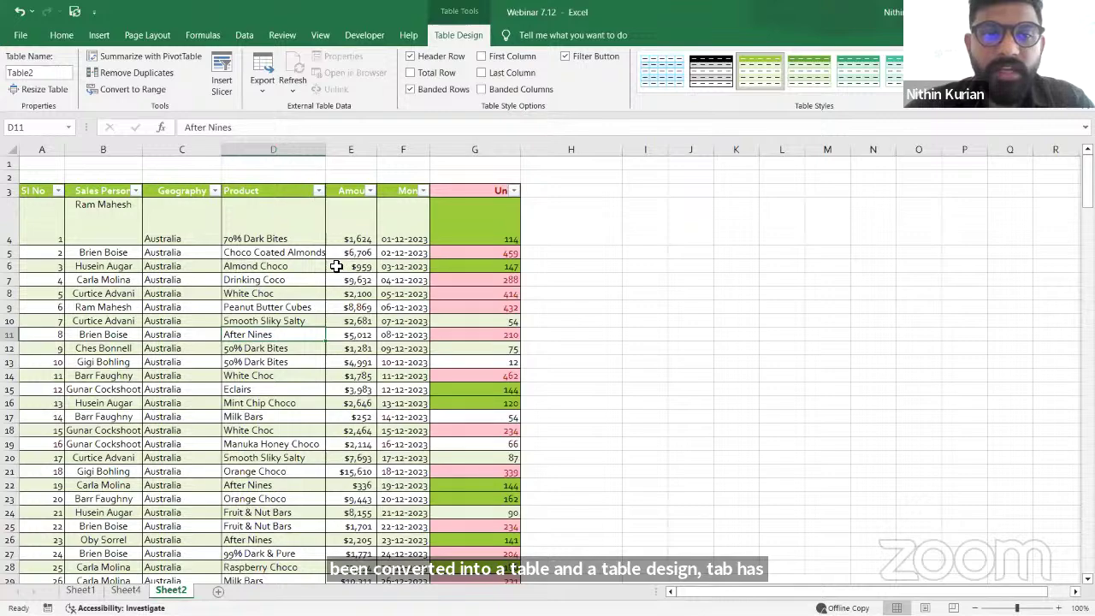
scroll(336, 266, down, 3)
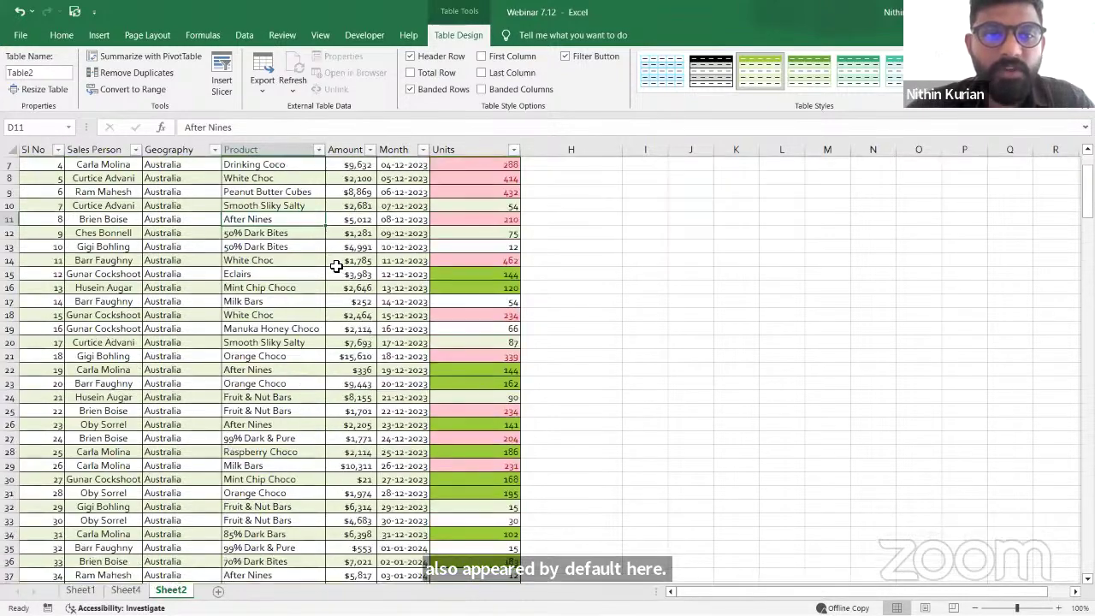
scroll(334, 268, down, 8)
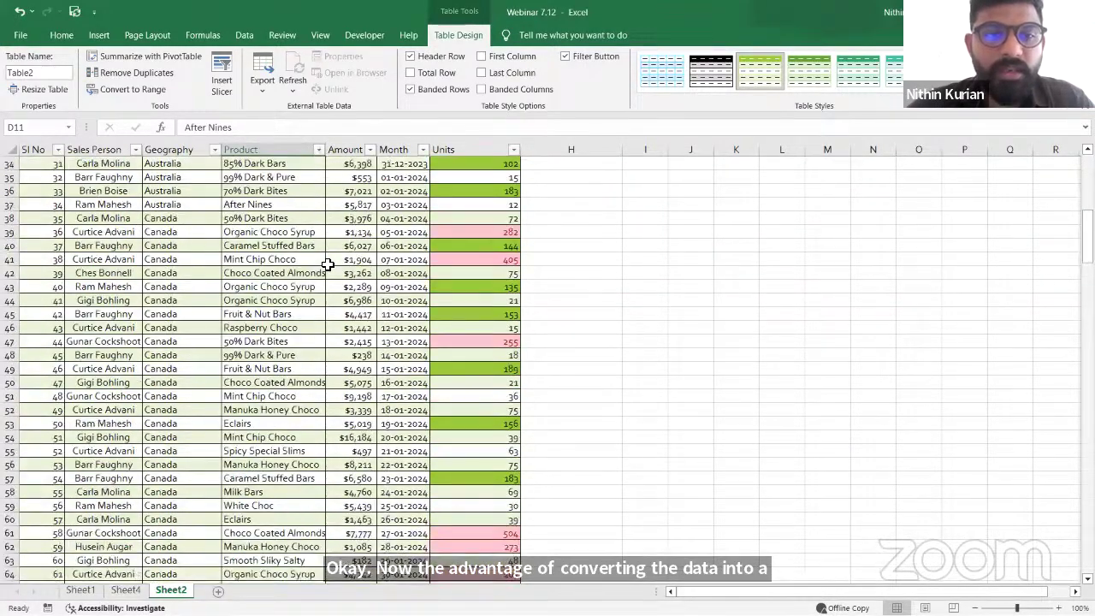
scroll(106, 247, up, 6)
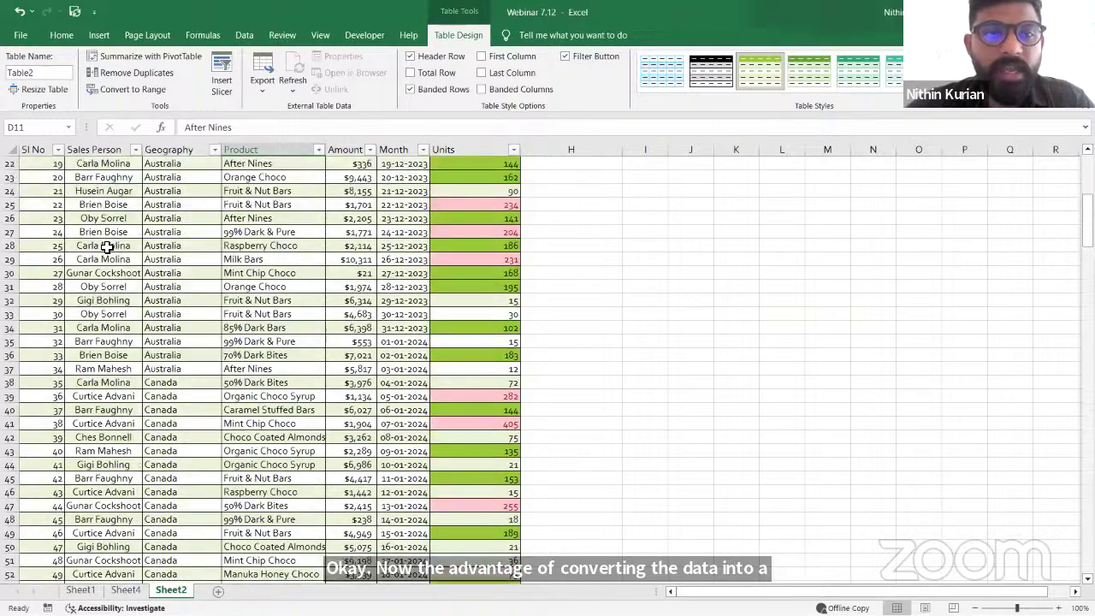
scroll(106, 247, down, 3)
scroll(106, 247, down, 7)
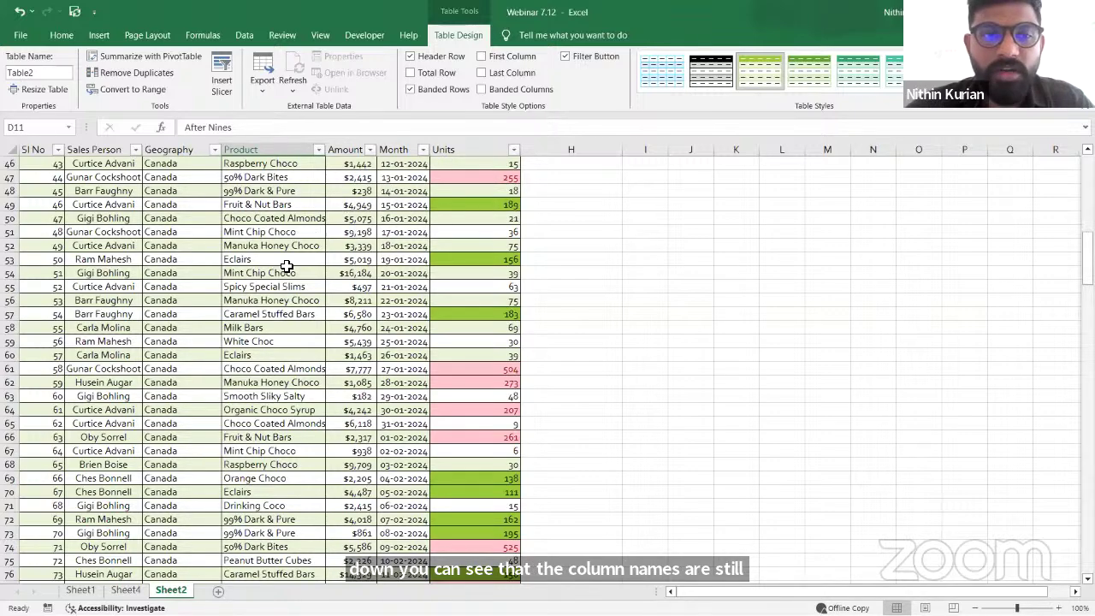
scroll(282, 268, down, 7)
scroll(279, 271, down, 17)
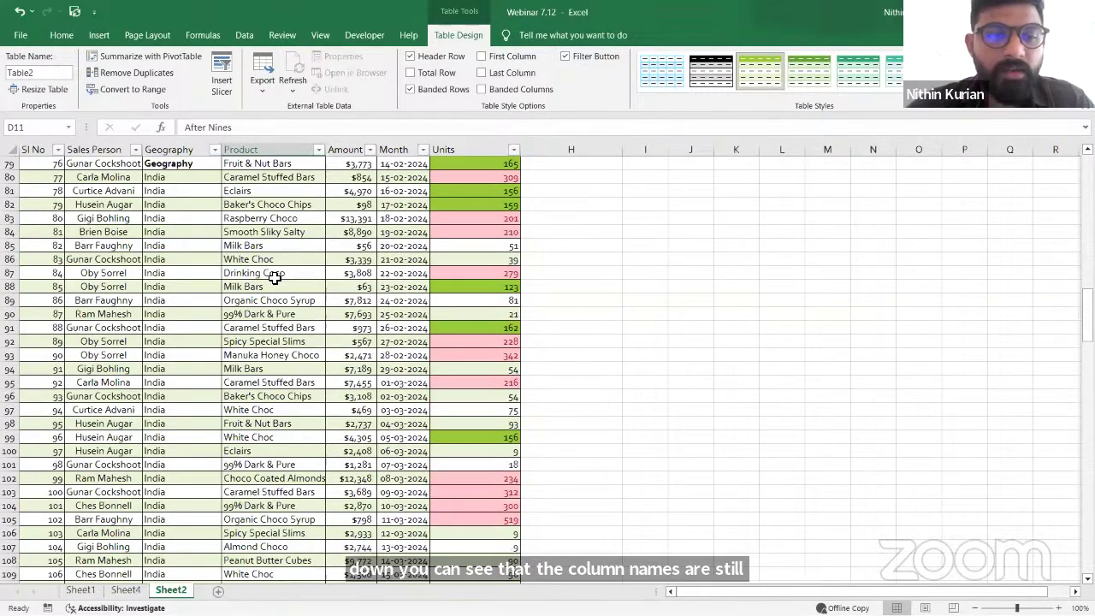
scroll(234, 317, down, 18)
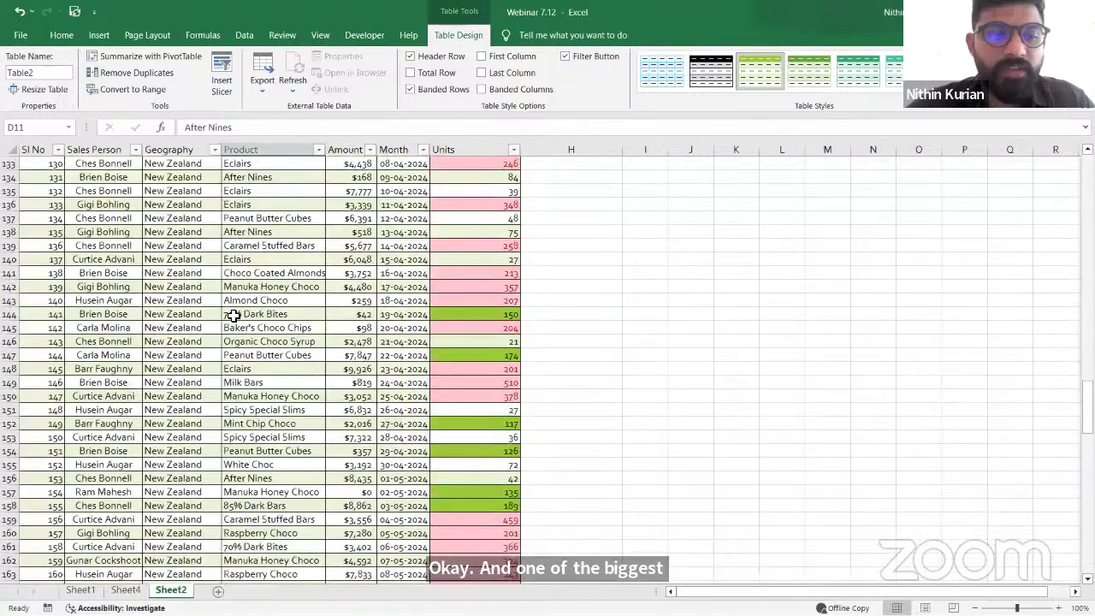
scroll(233, 312, down, 15)
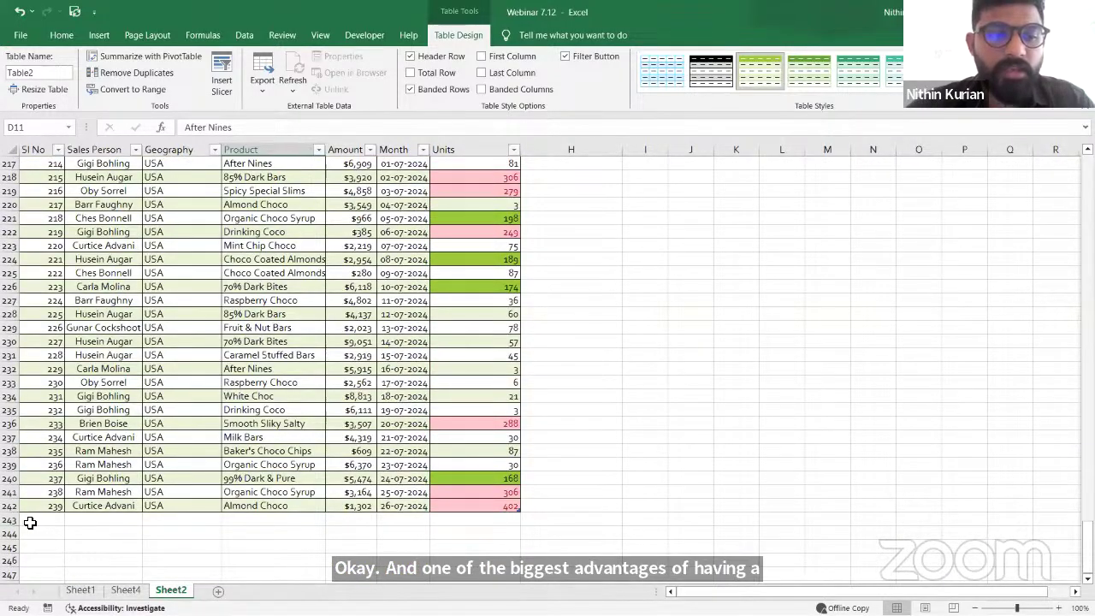
Add a Total Row at the end of the sales table
click(23, 522)
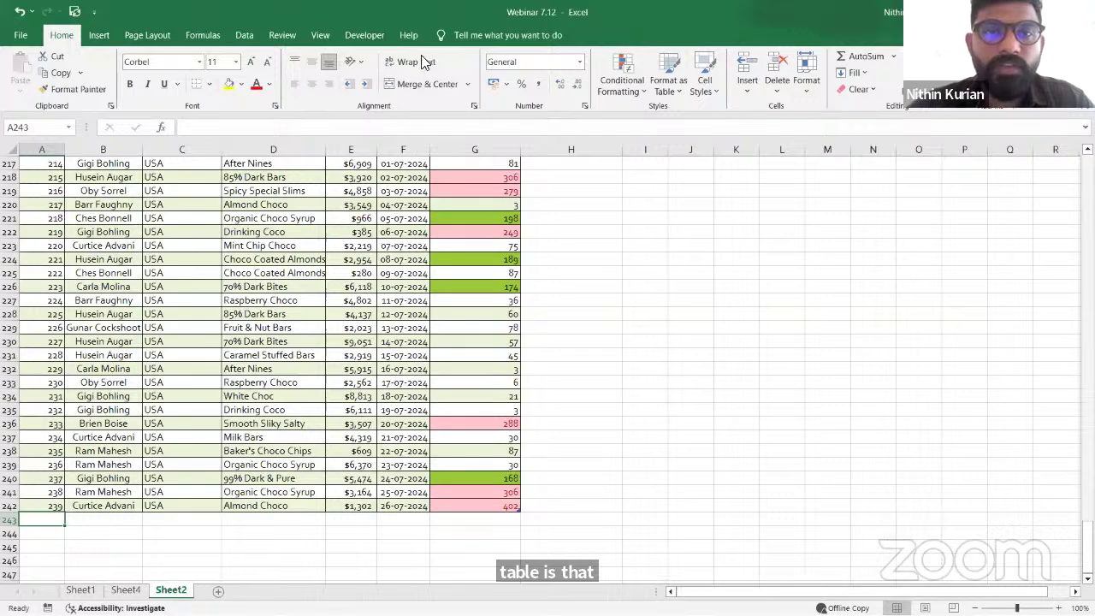
click(353, 204)
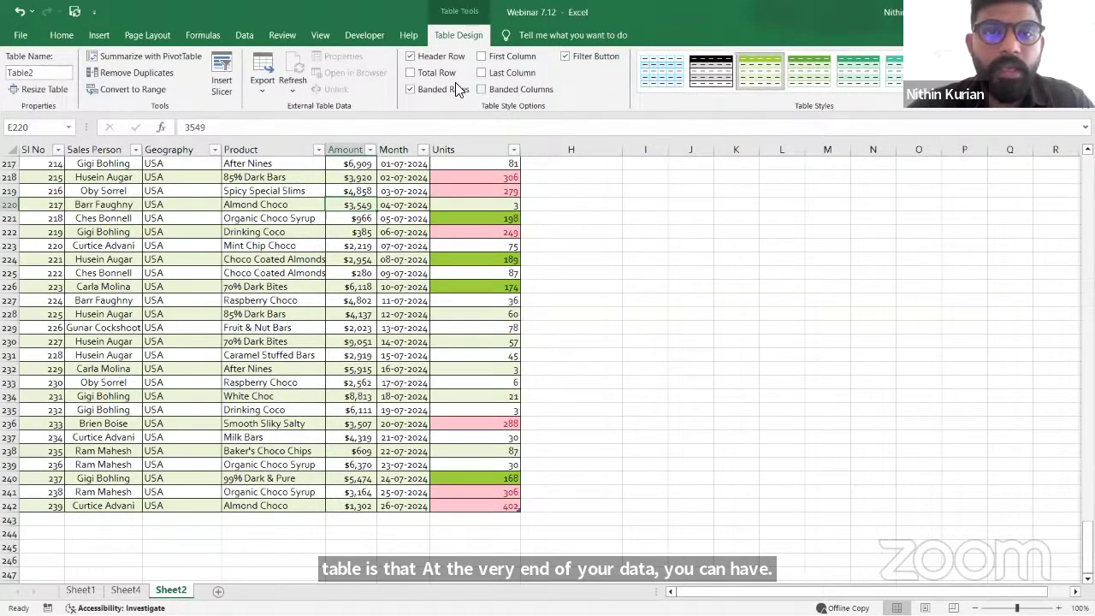
click(431, 76)
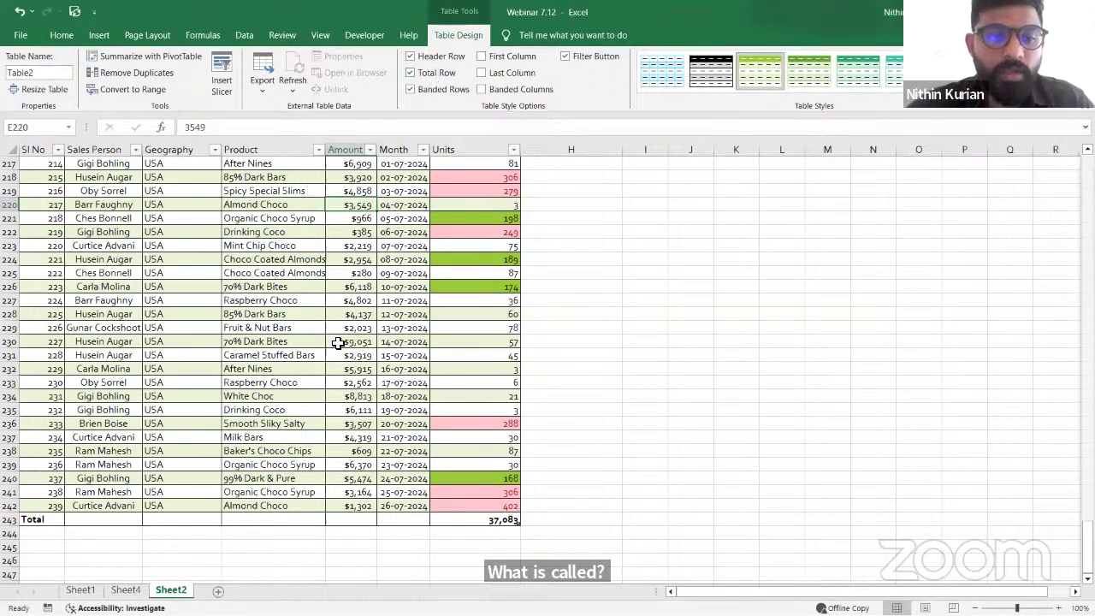
scroll(348, 357, down, 3)
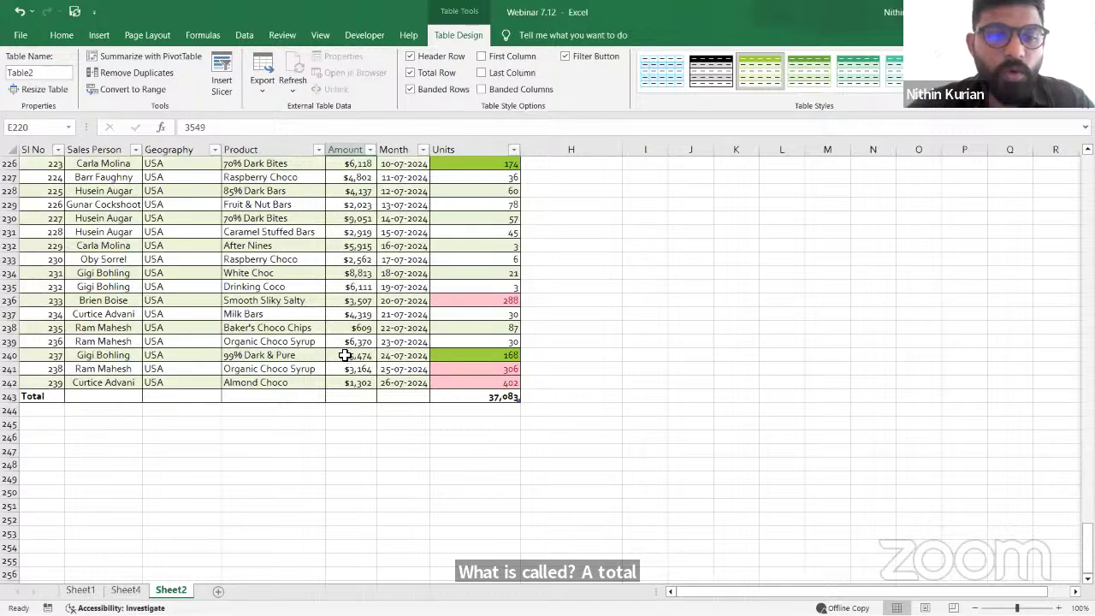
Set the Amount column's cell in the Total row to calculate Count
scroll(345, 355, down, 1)
click(357, 356)
click(382, 357)
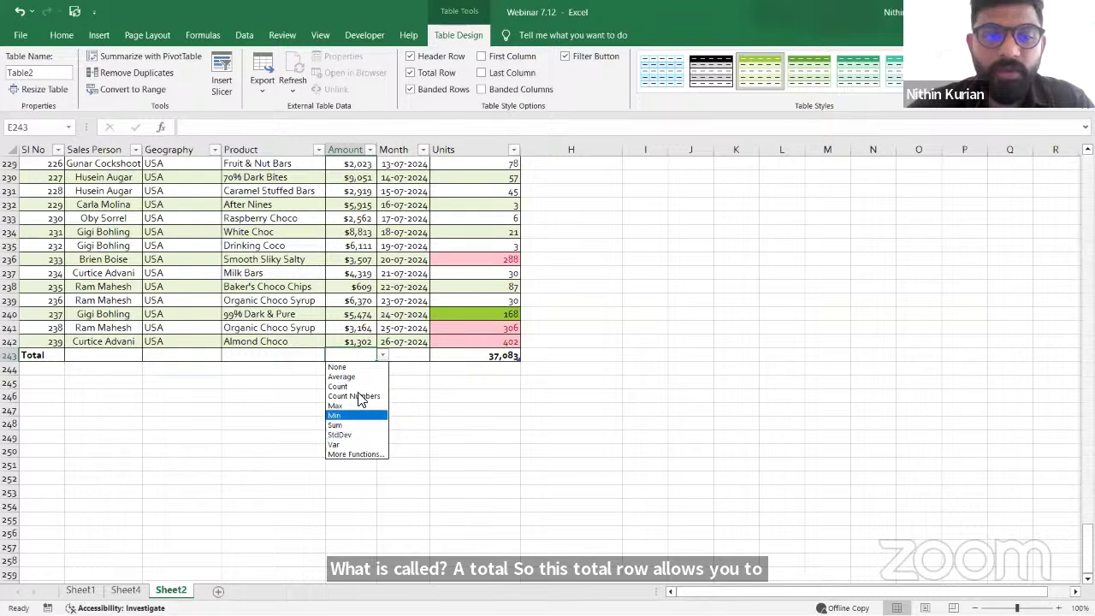
click(356, 387)
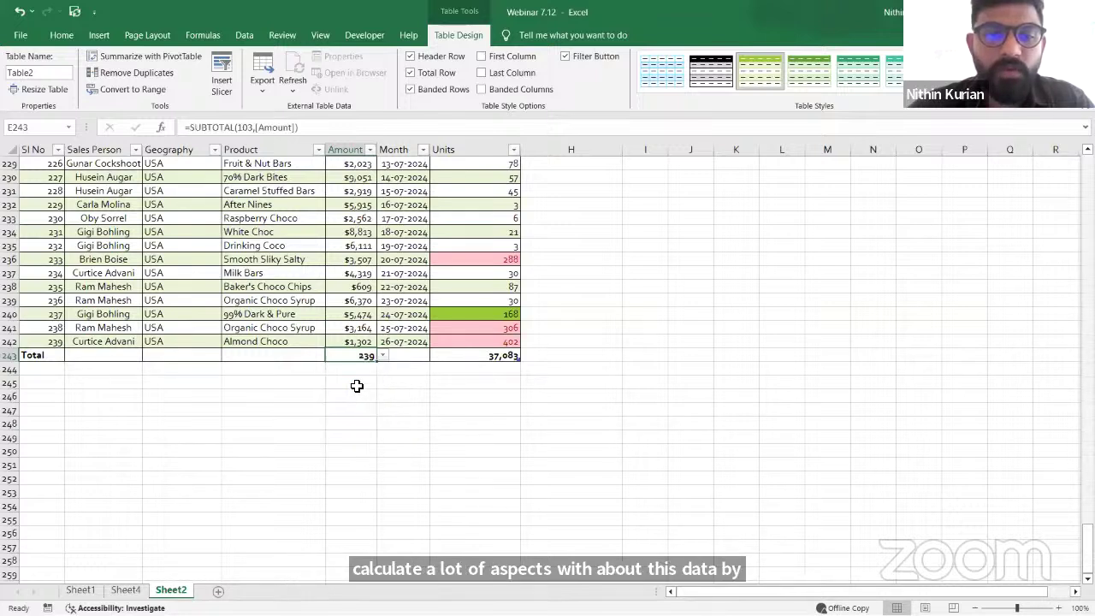
Check the other Total row cells and change the Amount column's total calculation to Average
click(299, 355)
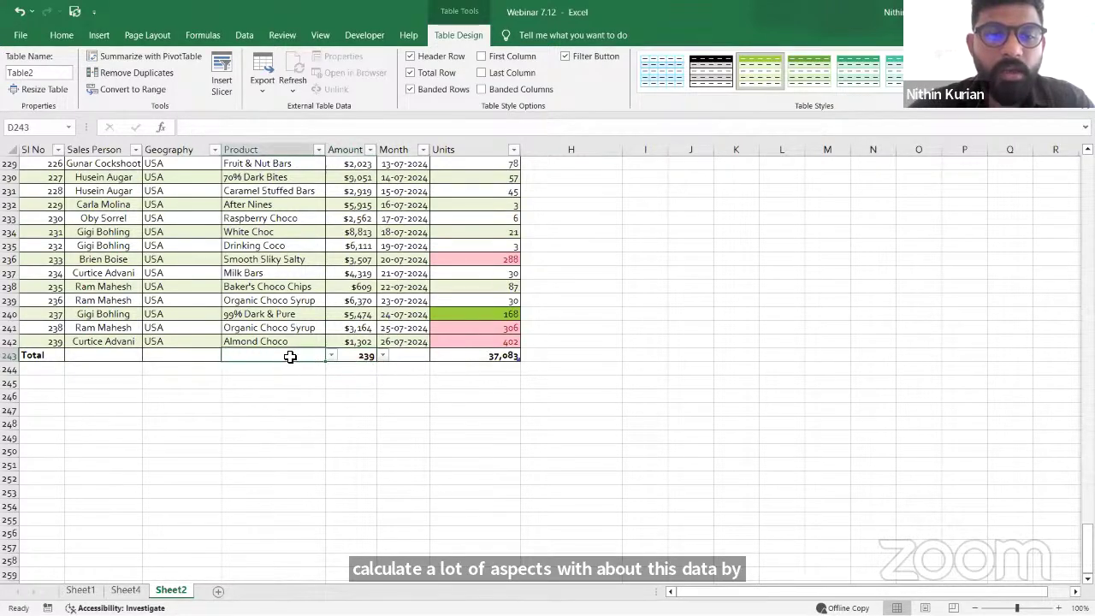
click(180, 354)
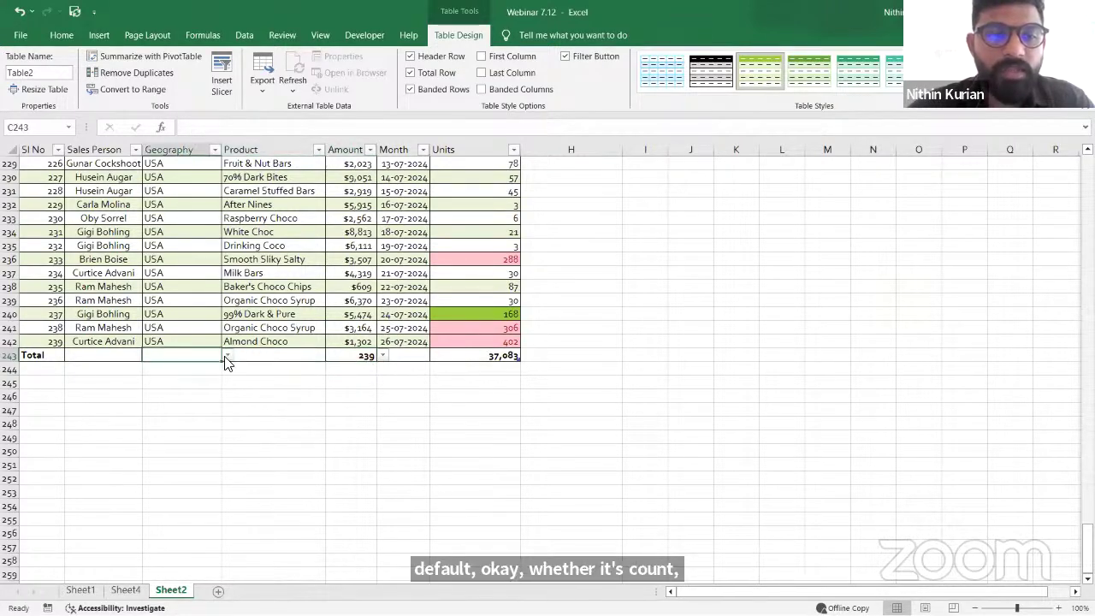
click(385, 355)
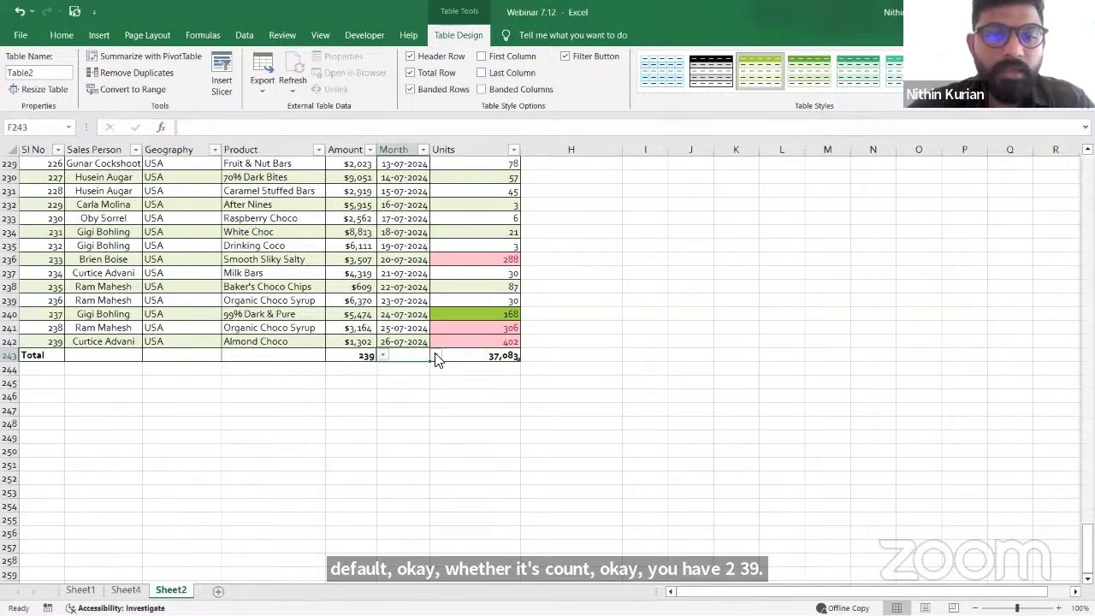
click(381, 372)
click(381, 355)
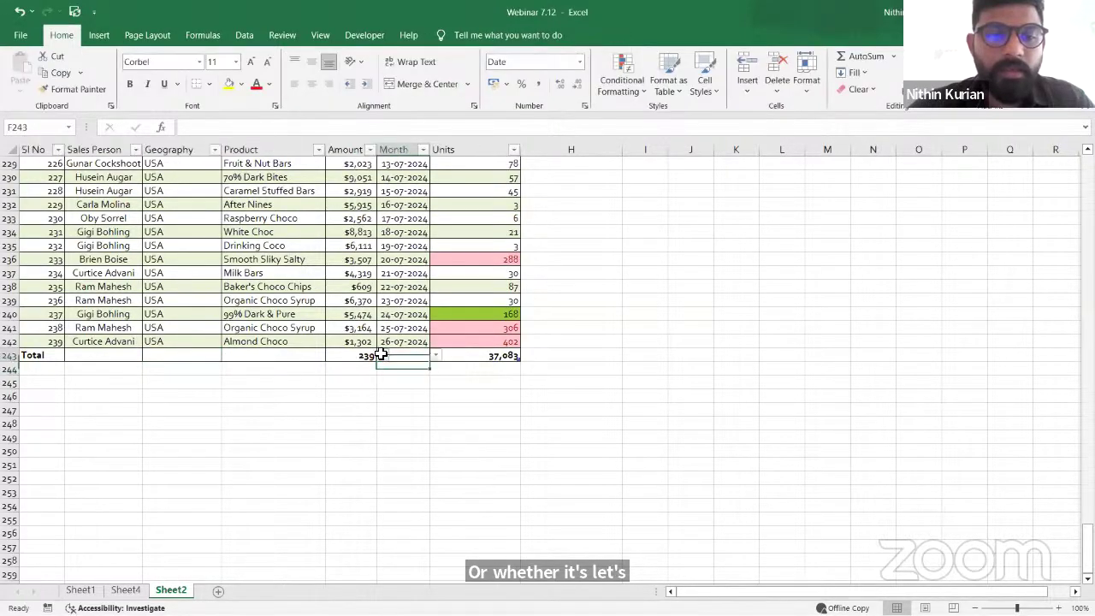
key(ctrl+a)
click(360, 391)
click(362, 356)
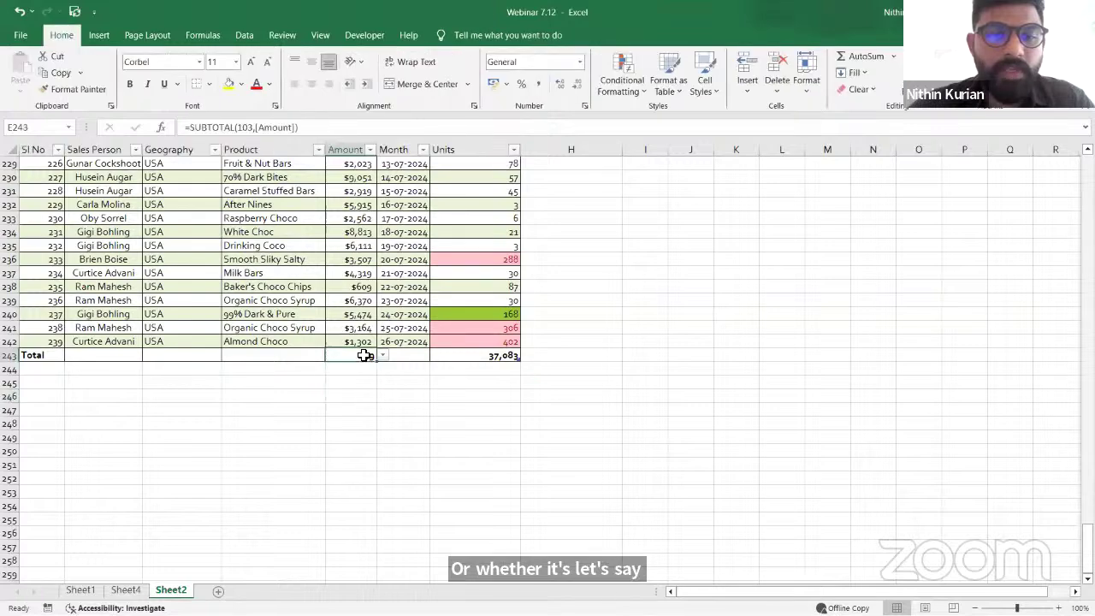
click(382, 356)
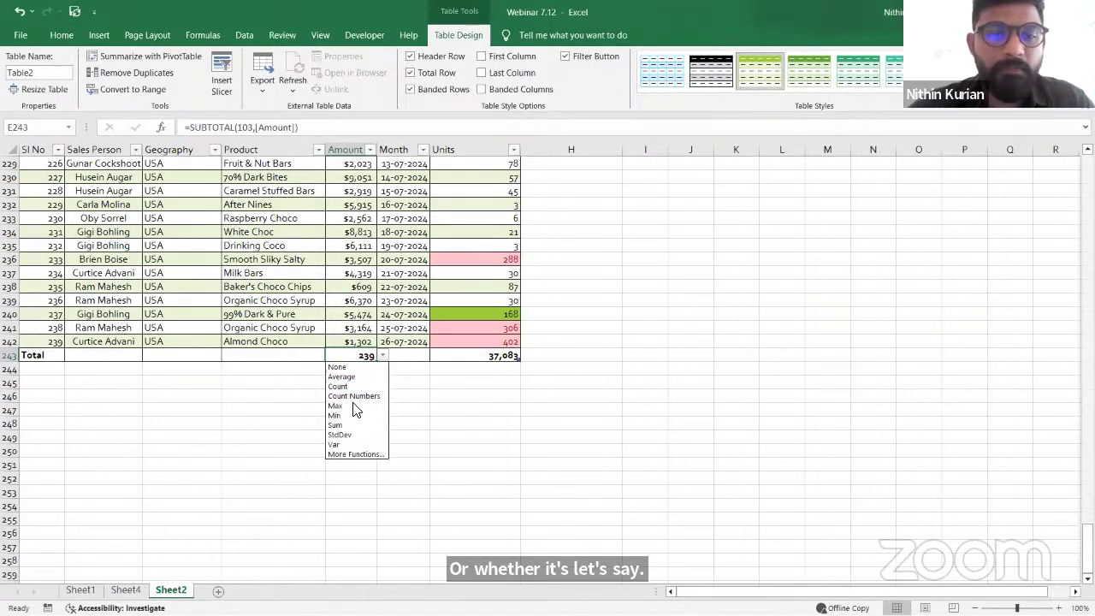
click(358, 383)
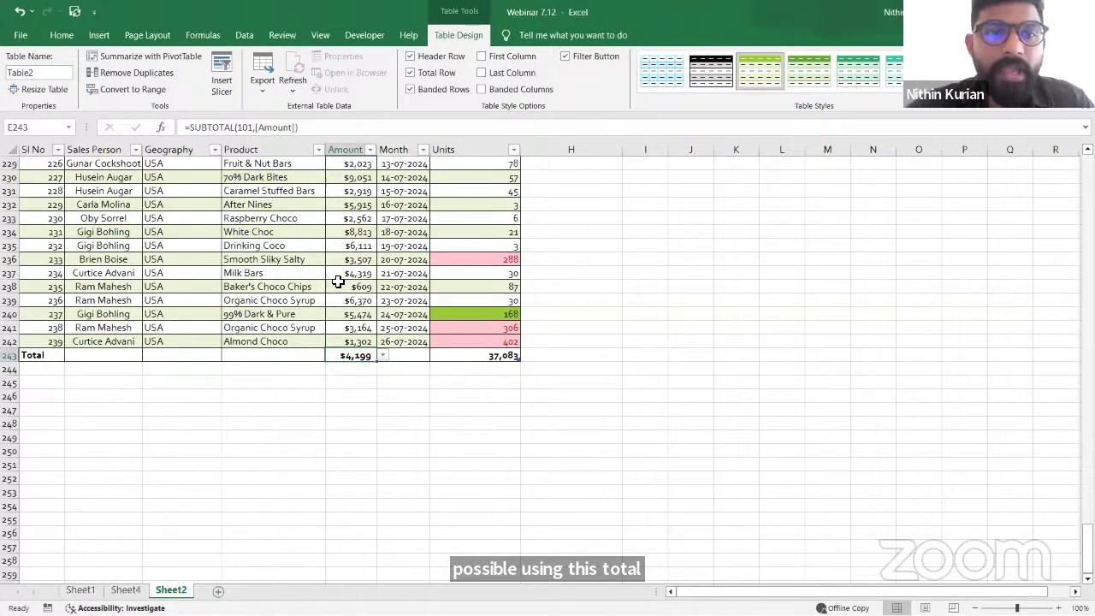
Look back through the sales table from the Total row up through the USA, UK, New Zealand and India records
scroll(334, 280, up, 8)
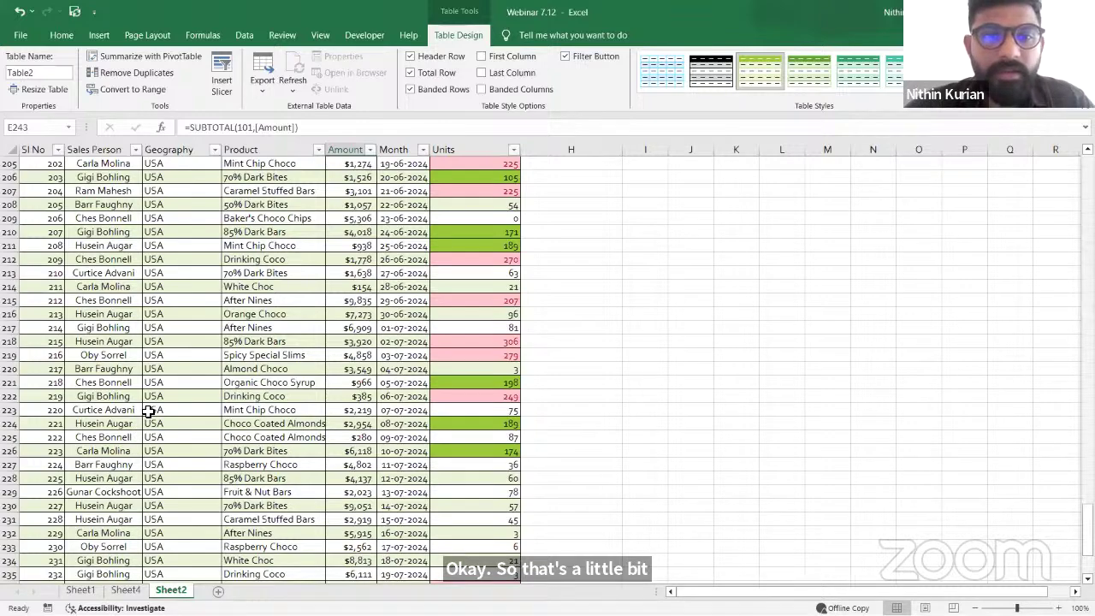
scroll(148, 412, down, 3)
scroll(148, 411, down, 2)
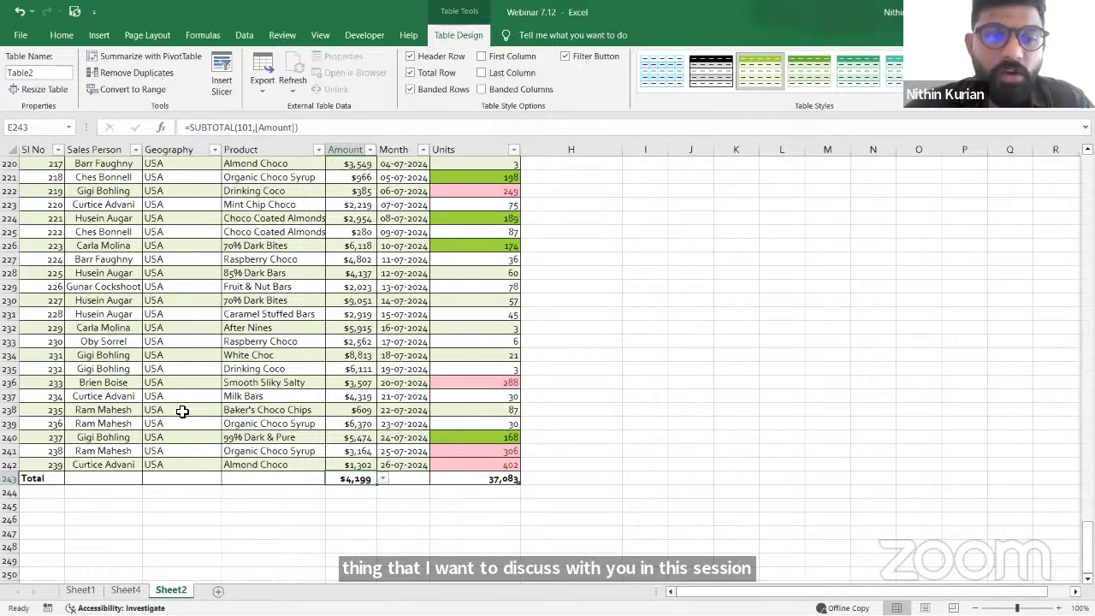
scroll(181, 404, up, 10)
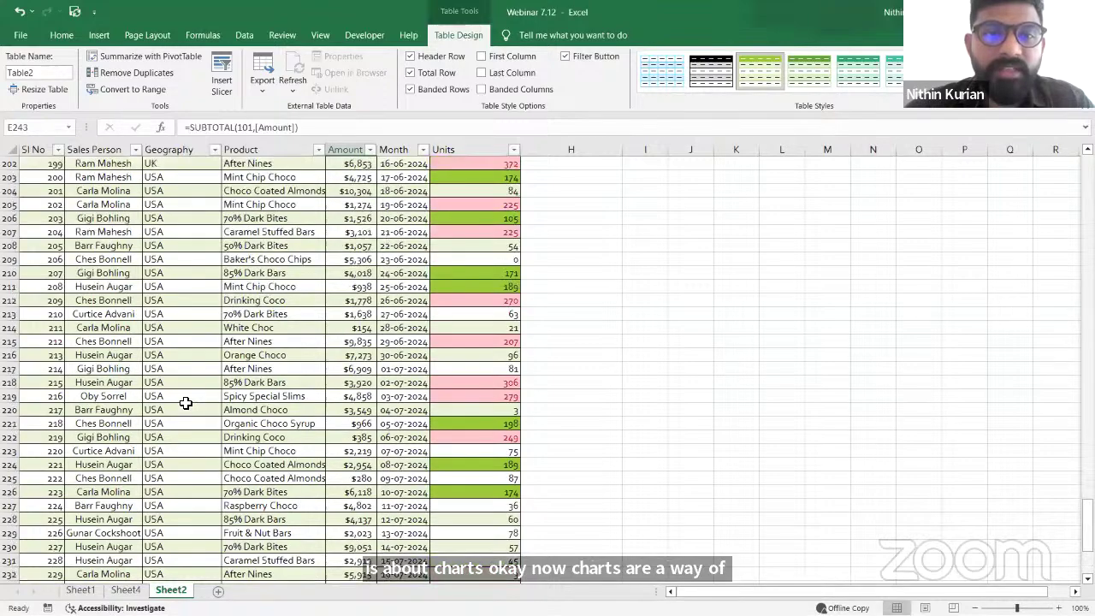
scroll(186, 403, up, 9)
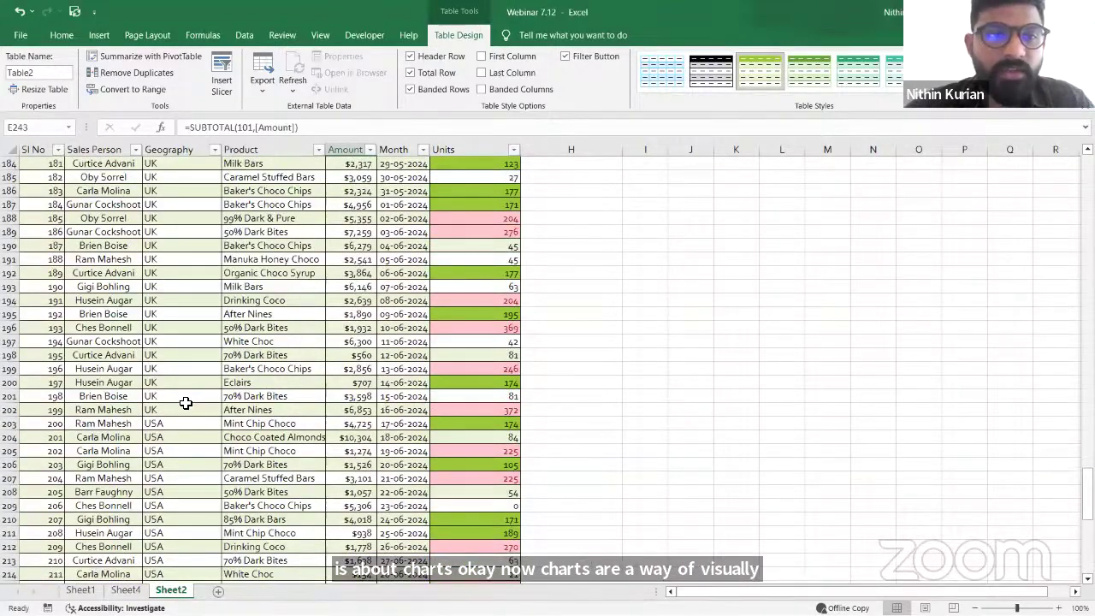
scroll(186, 403, up, 6)
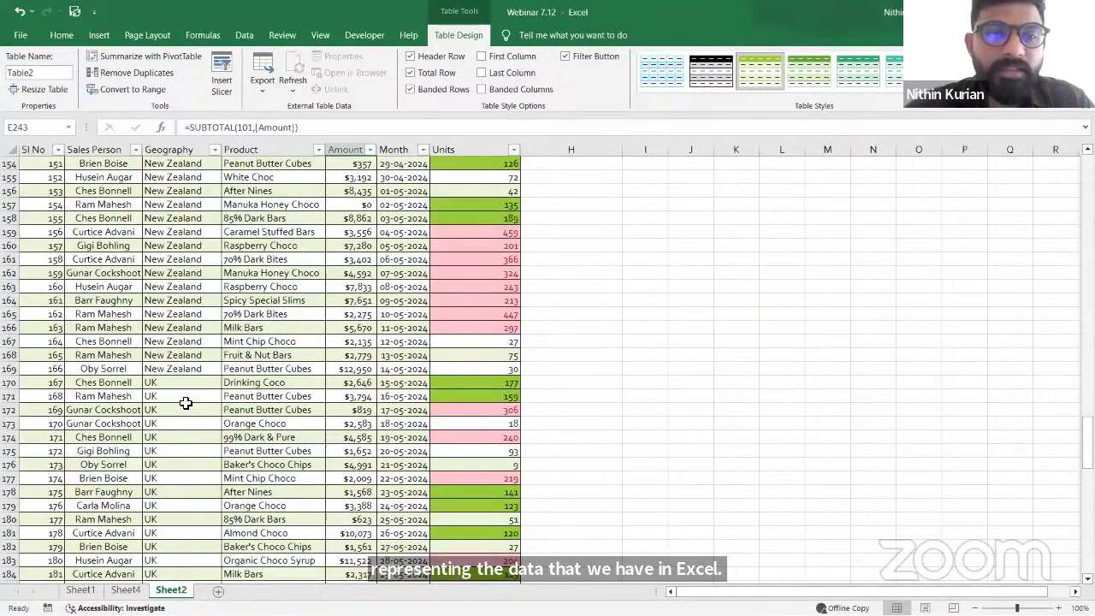
scroll(184, 348, up, 3)
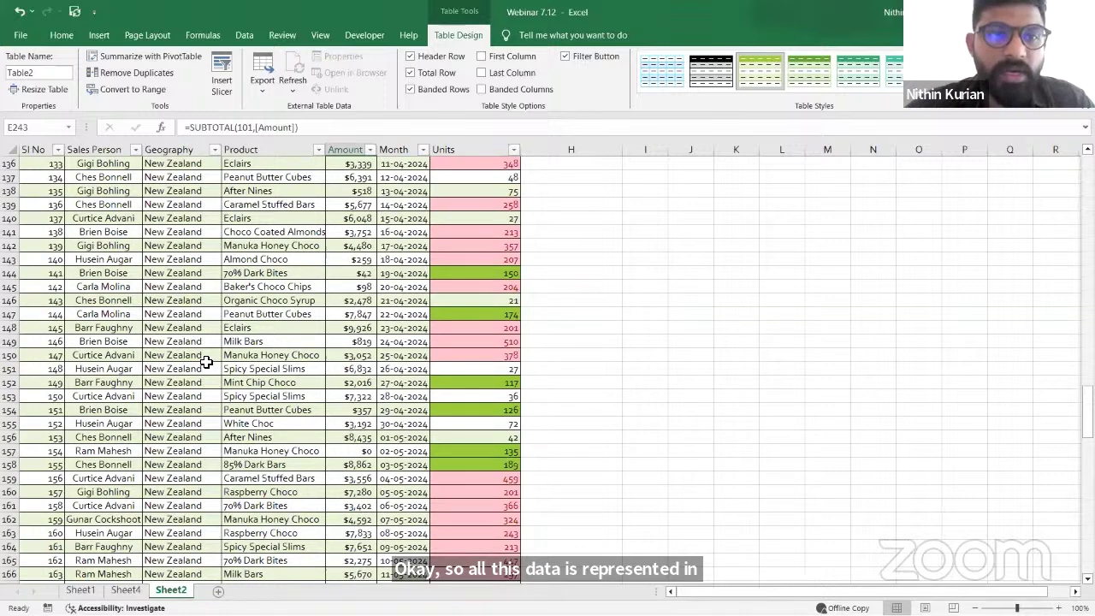
click(62, 35)
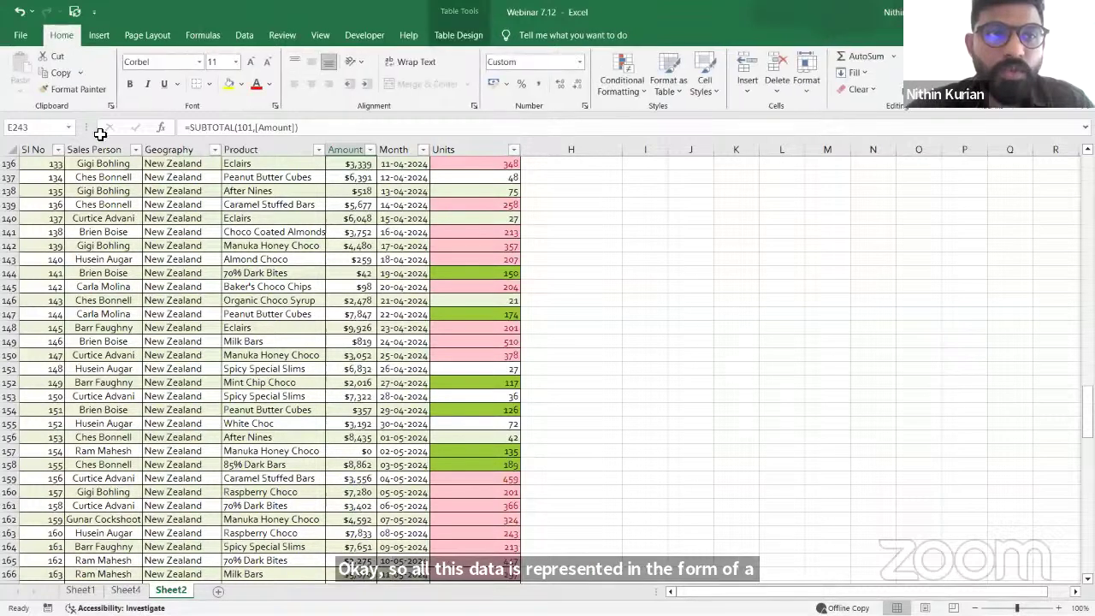
scroll(184, 335, up, 11)
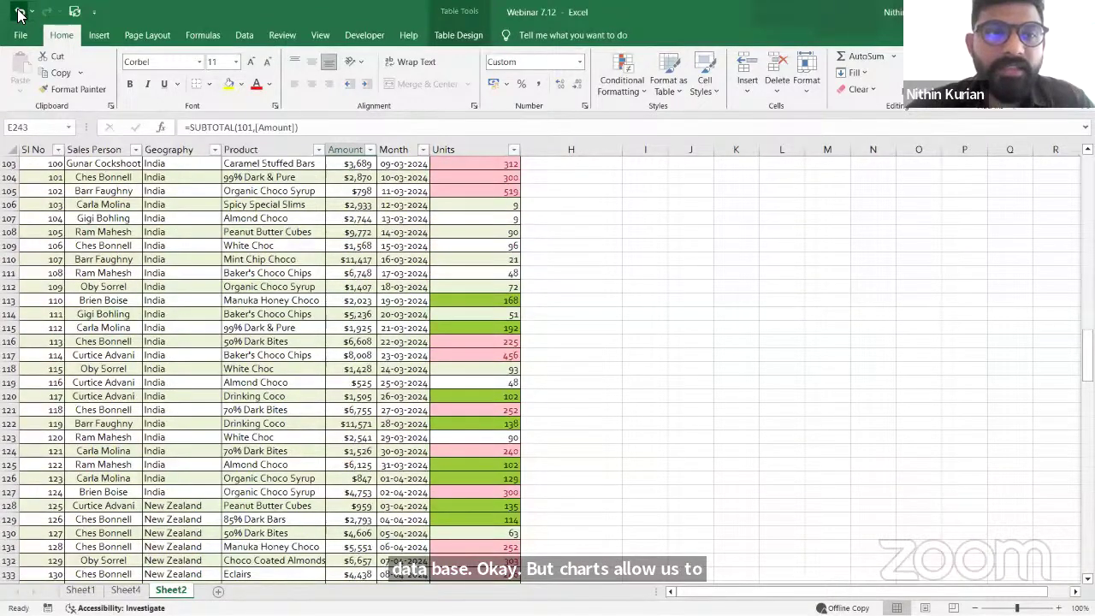
Undo the Amount total calculations, the Total Row and the table conversion, and clear the range selection
click(19, 13)
click(19, 13)
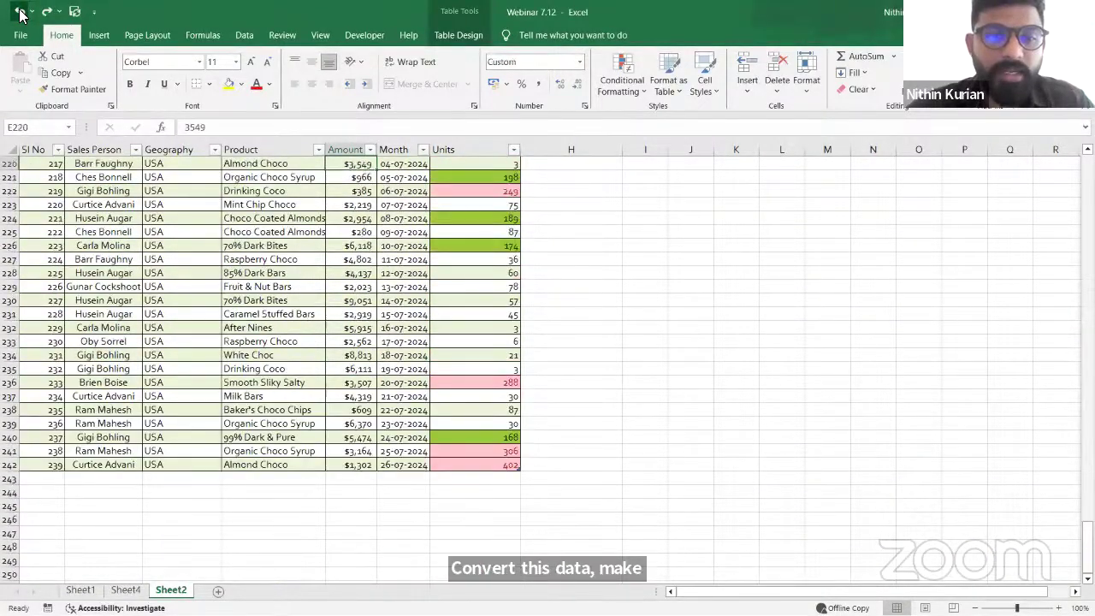
click(19, 13)
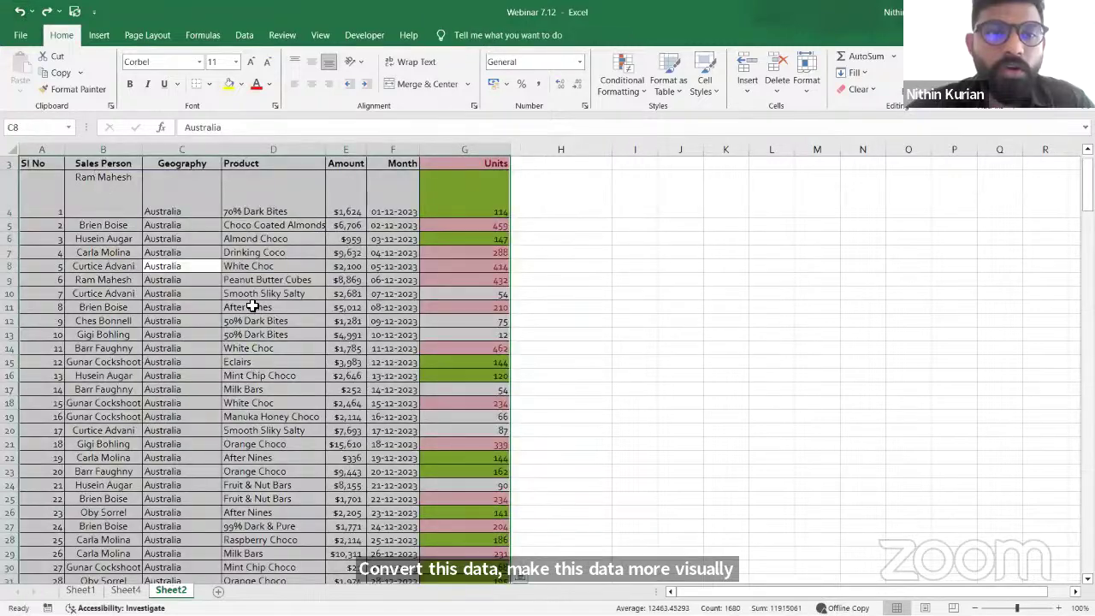
click(560, 295)
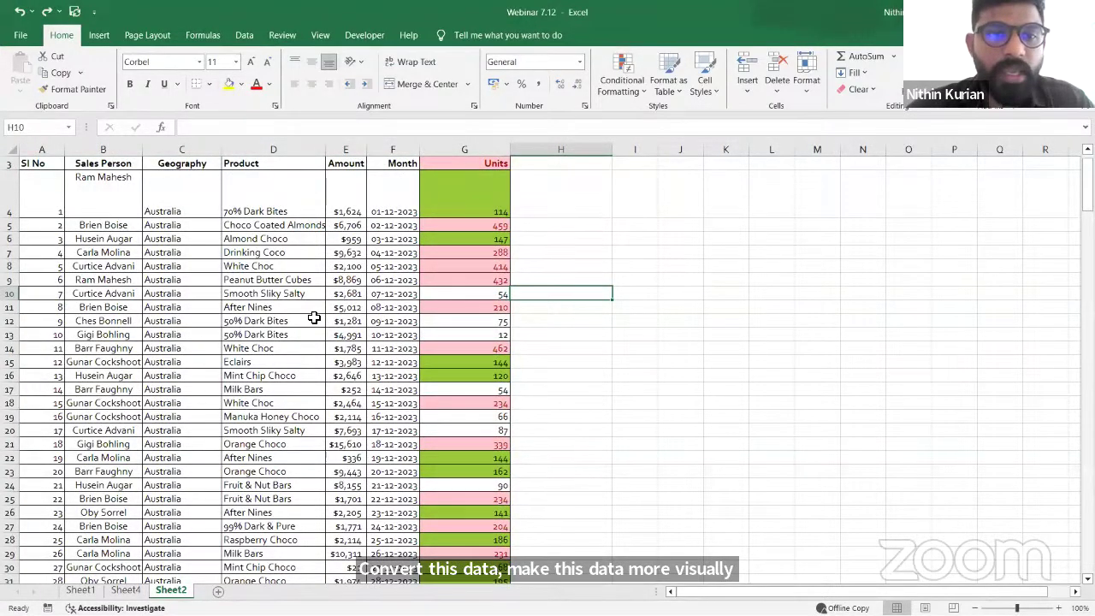
scroll(311, 314, down, 1)
scroll(311, 314, down, 1)
scroll(311, 311, up, 2)
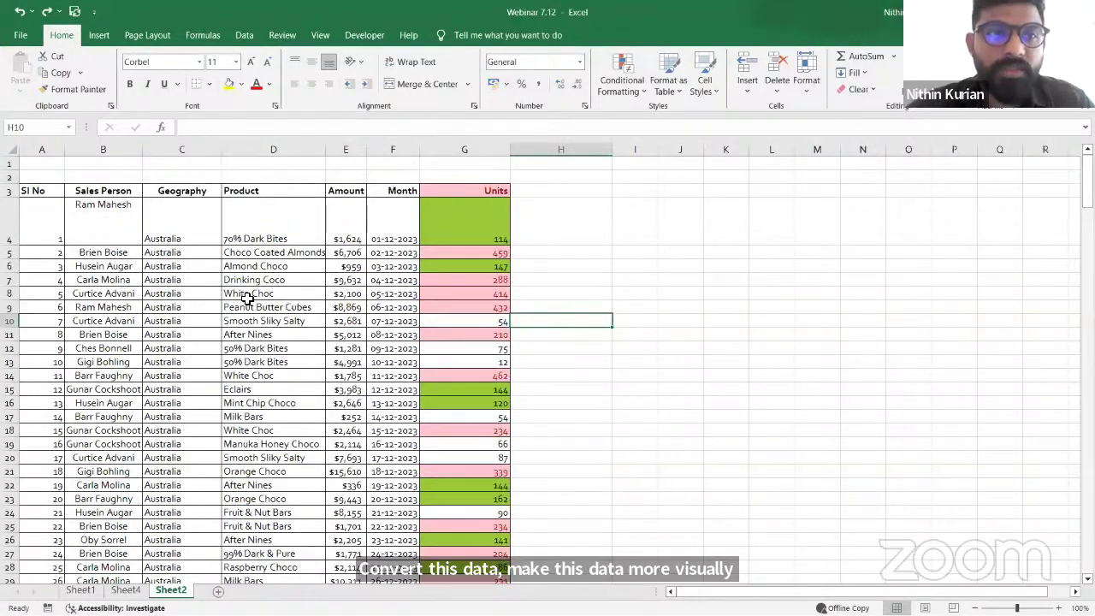
Insert the recommended clustered column chart Sum of Amount by Sales Person from the whole sales range and move it closer to the pivot data
click(202, 292)
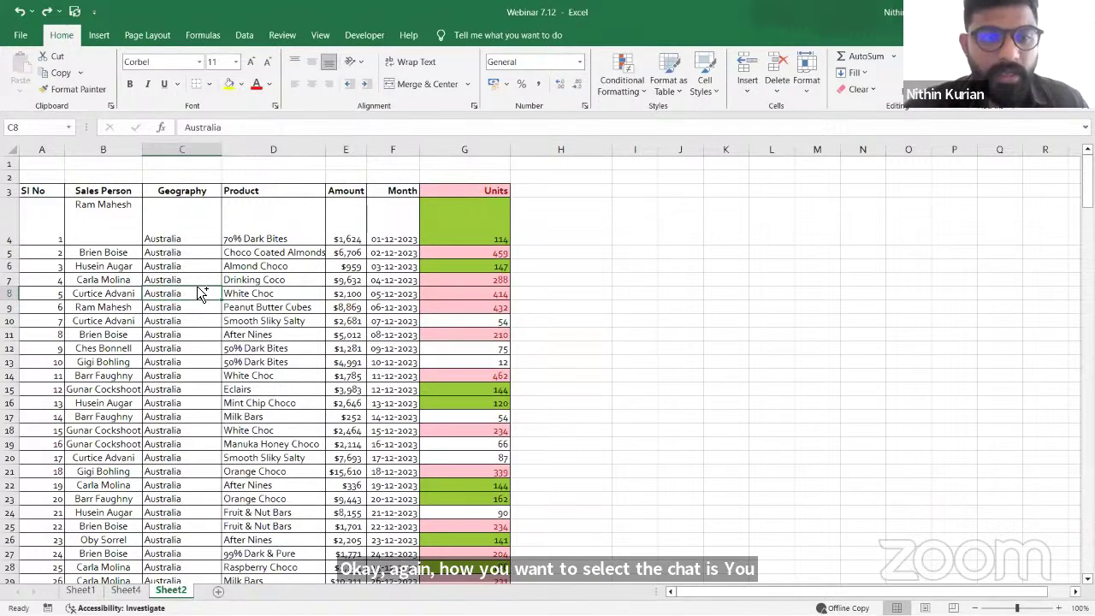
key(ctrl+a)
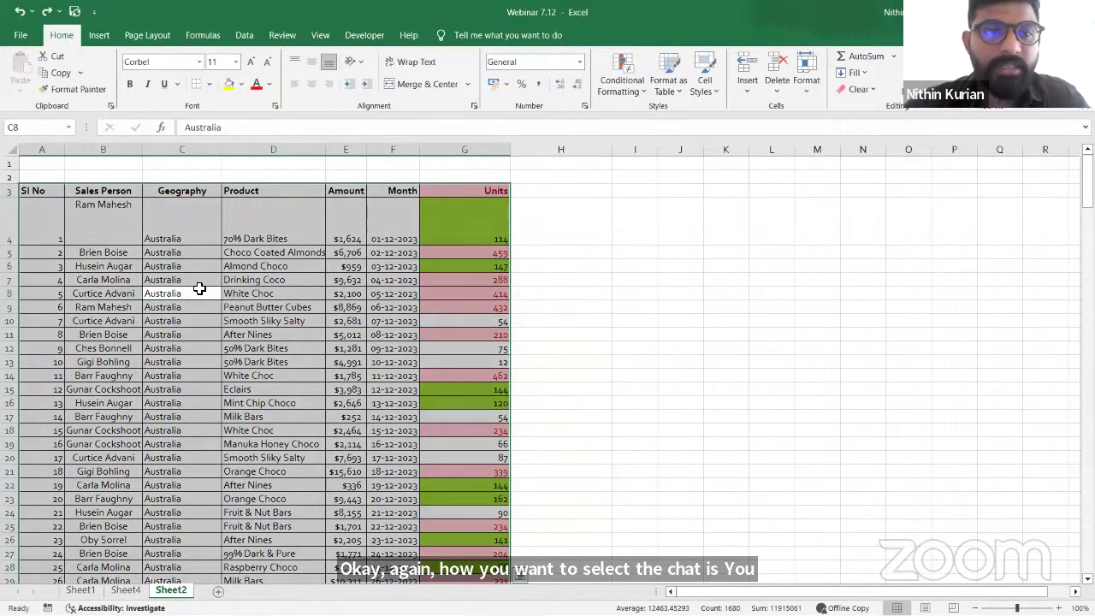
click(99, 38)
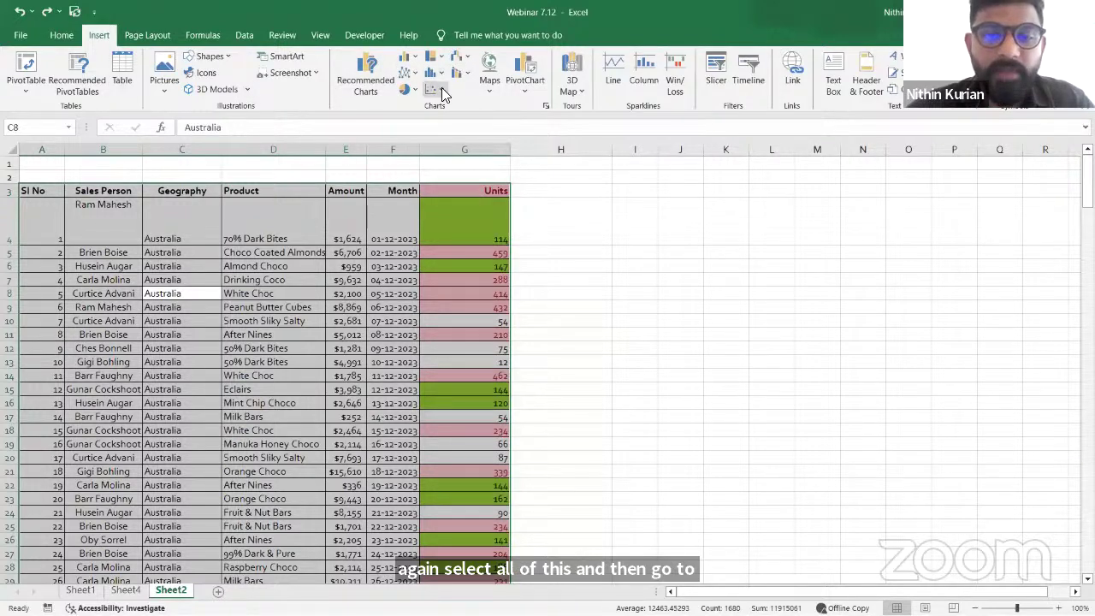
click(366, 79)
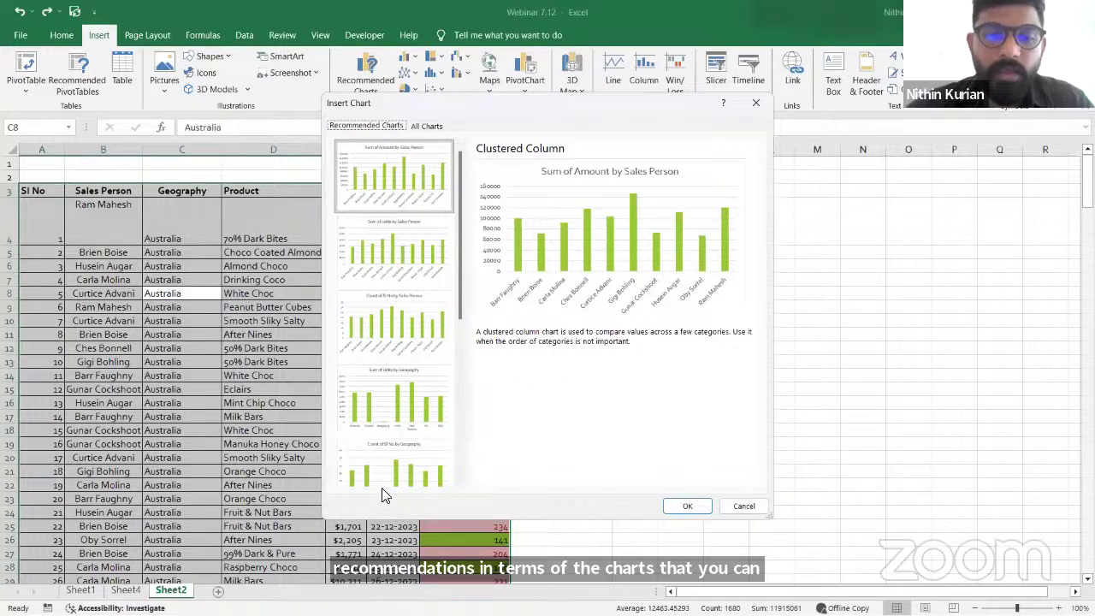
click(671, 506)
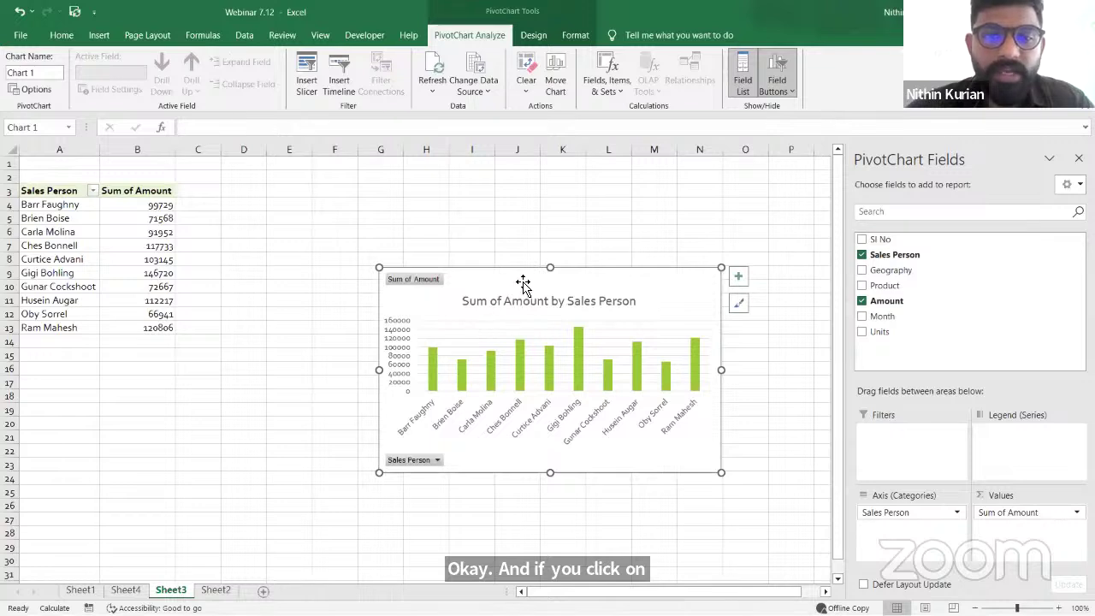
drag(513, 283, 452, 282)
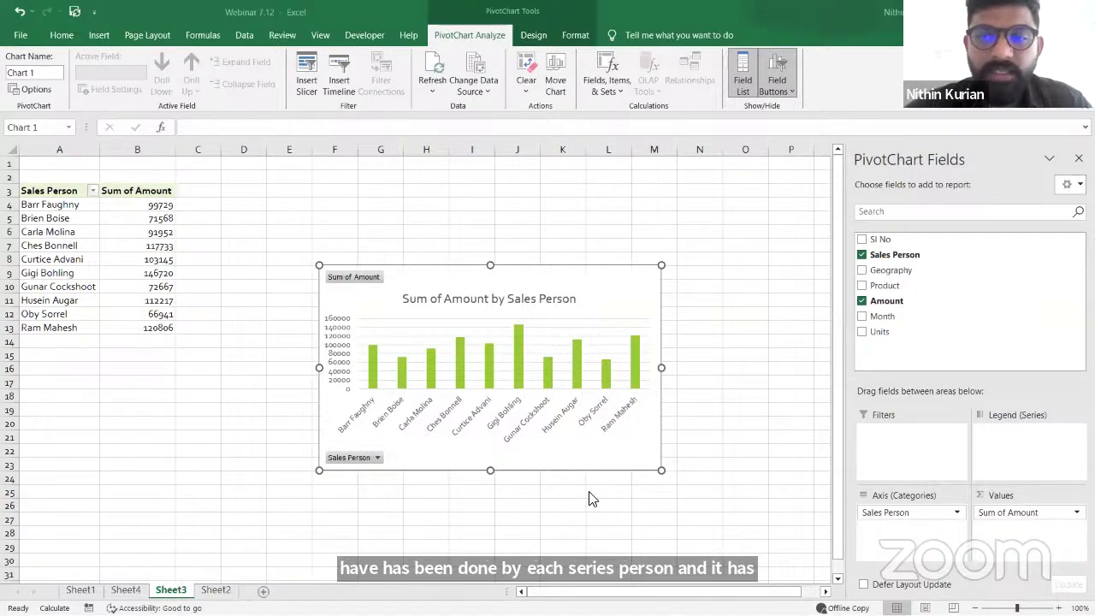
Change the PivotChart fields to Geography and Units, replacing Sales Person and Amount
click(862, 269)
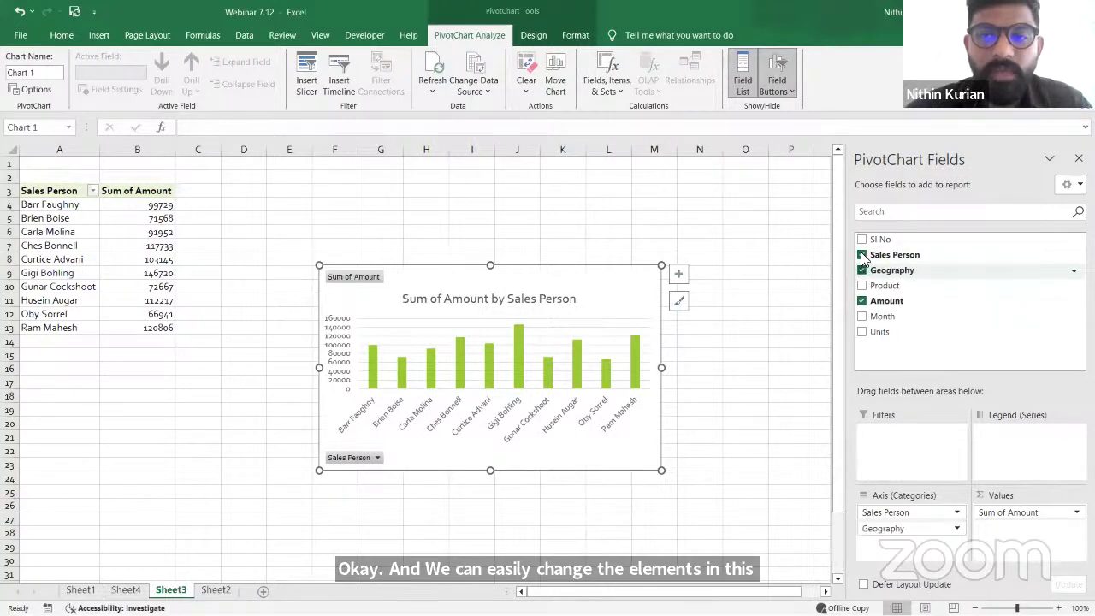
click(862, 254)
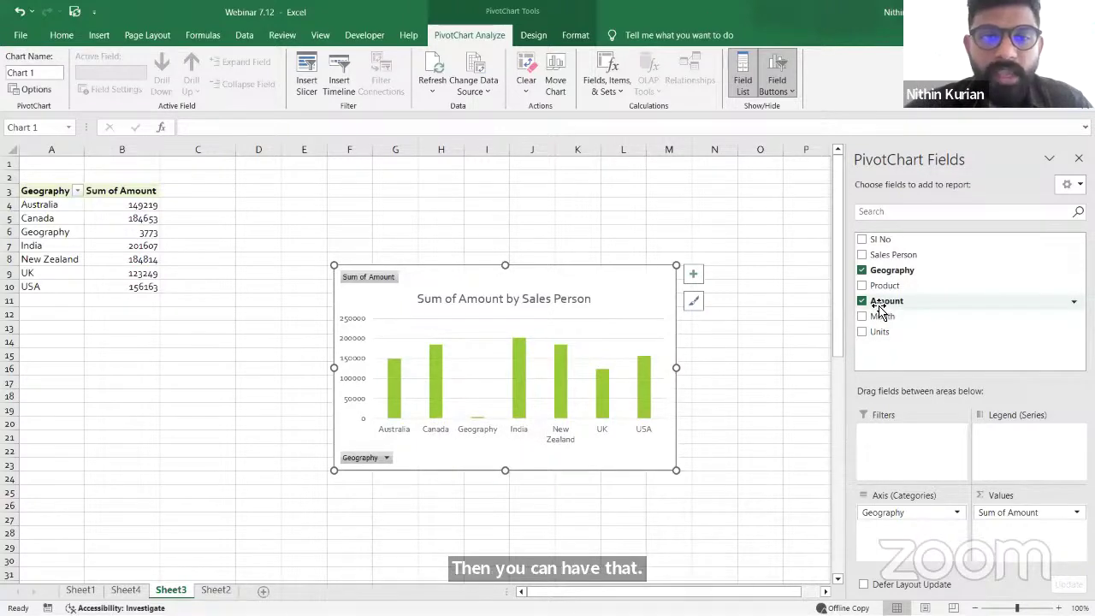
click(862, 332)
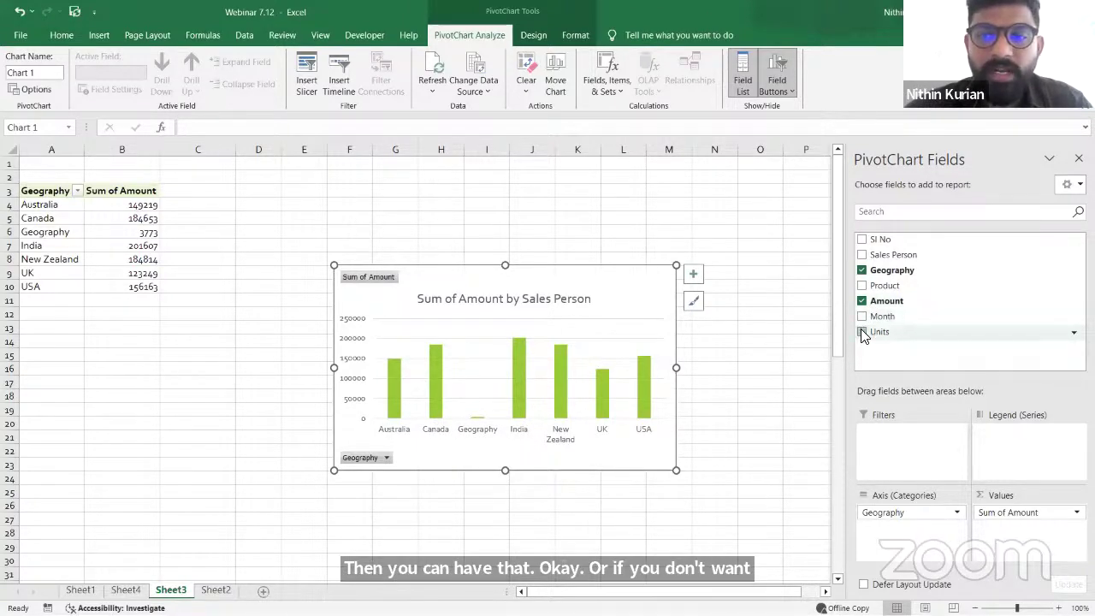
click(861, 301)
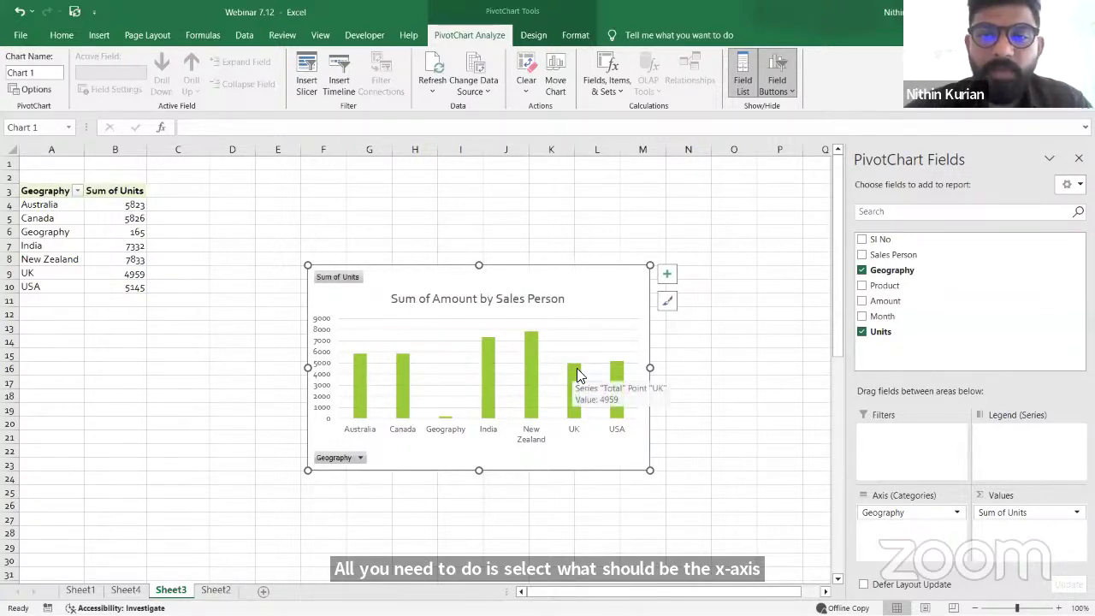
Review the PivotChart's style and color options and the sort and filter choices of its Geography field
click(666, 303)
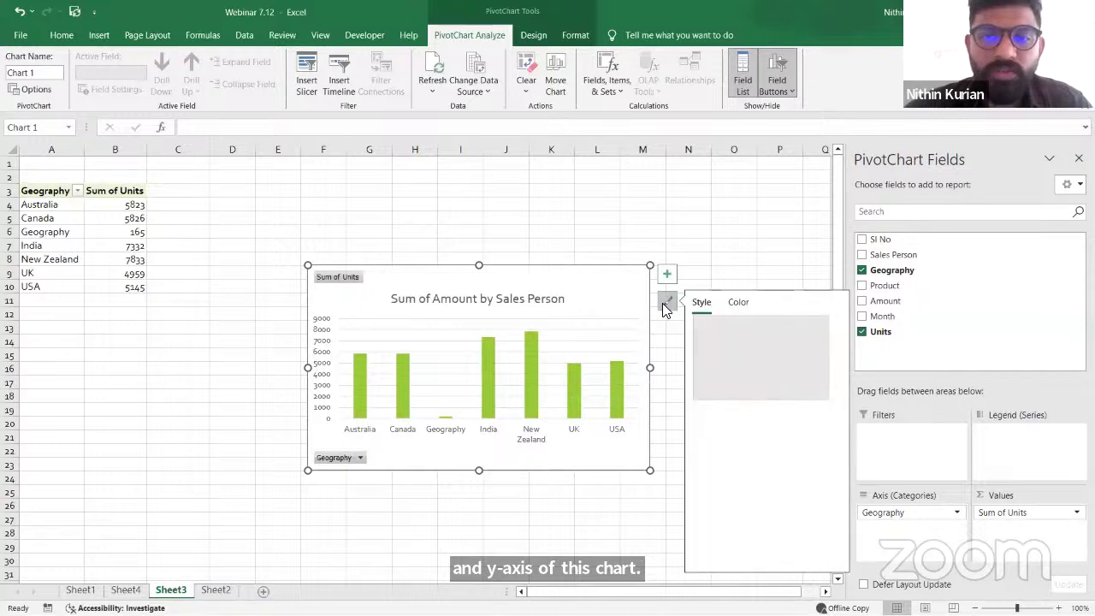
click(736, 303)
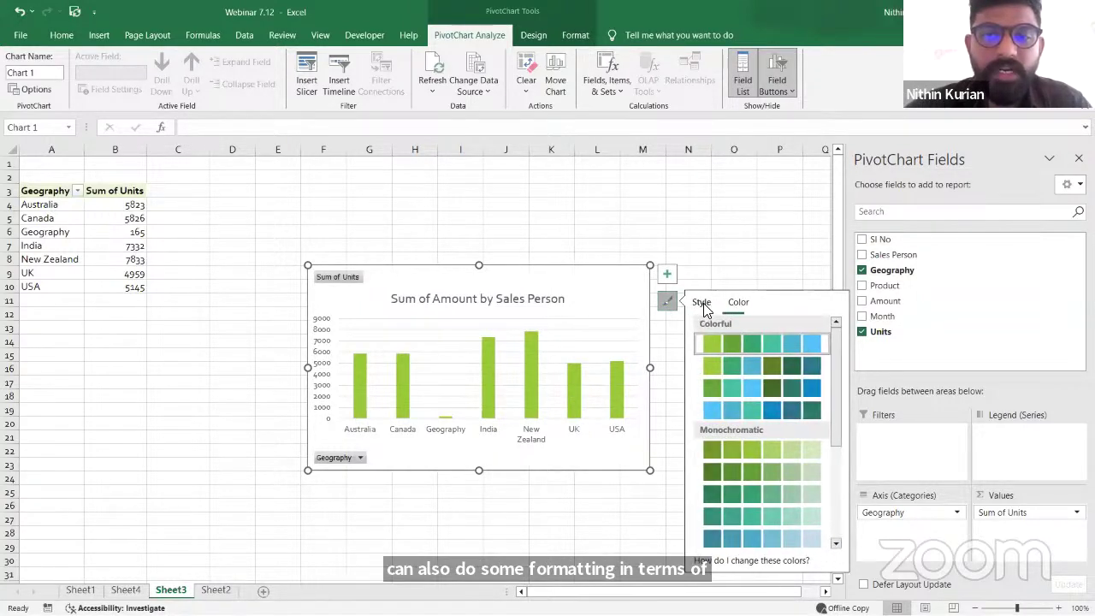
click(701, 305)
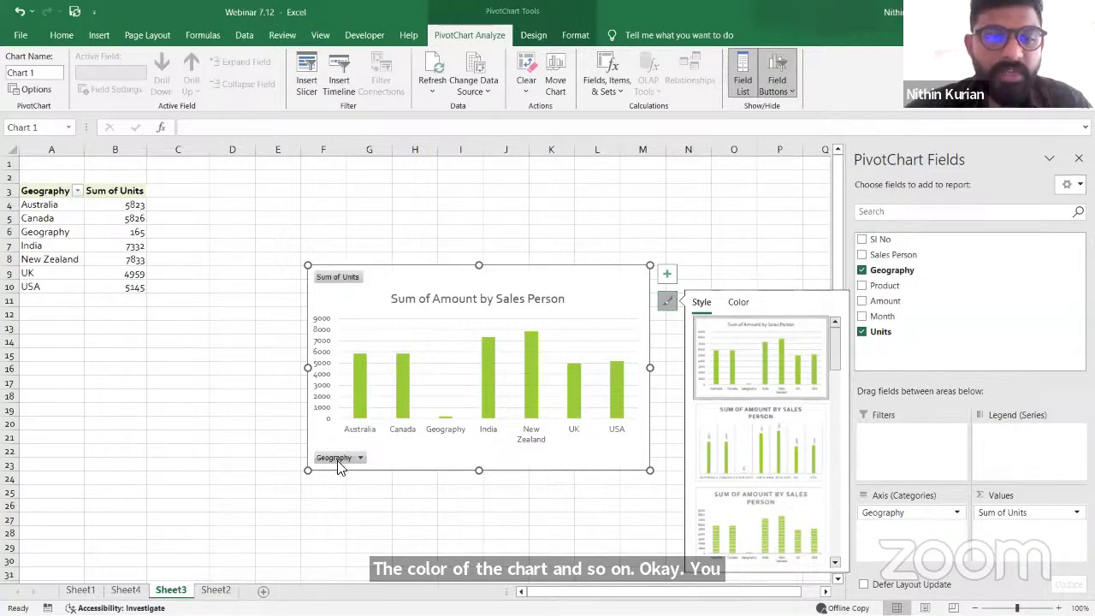
click(337, 460)
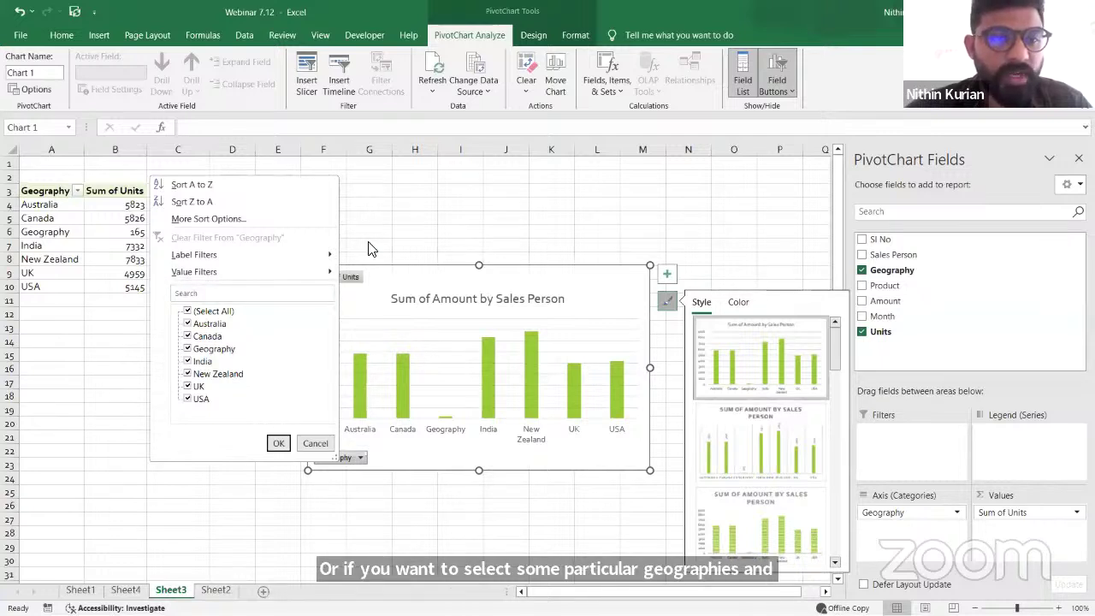
click(347, 286)
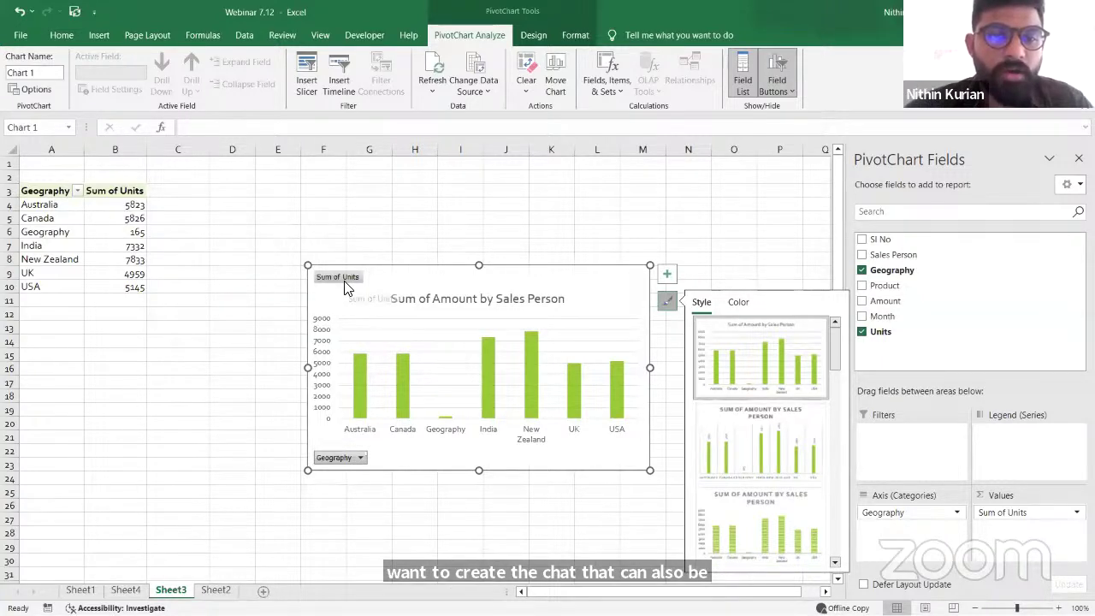
click(288, 291)
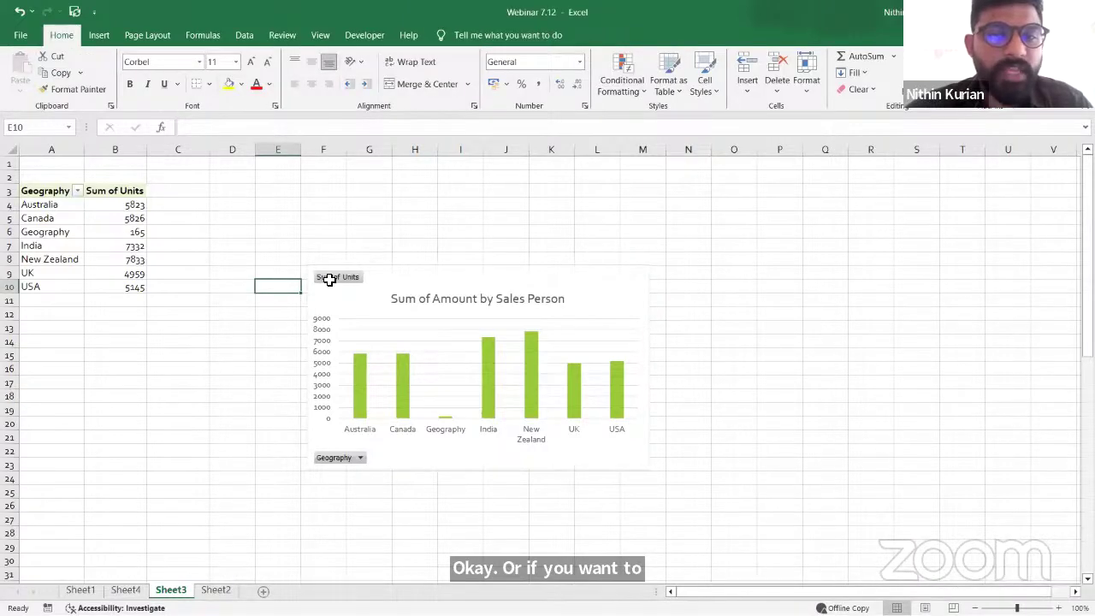
click(329, 280)
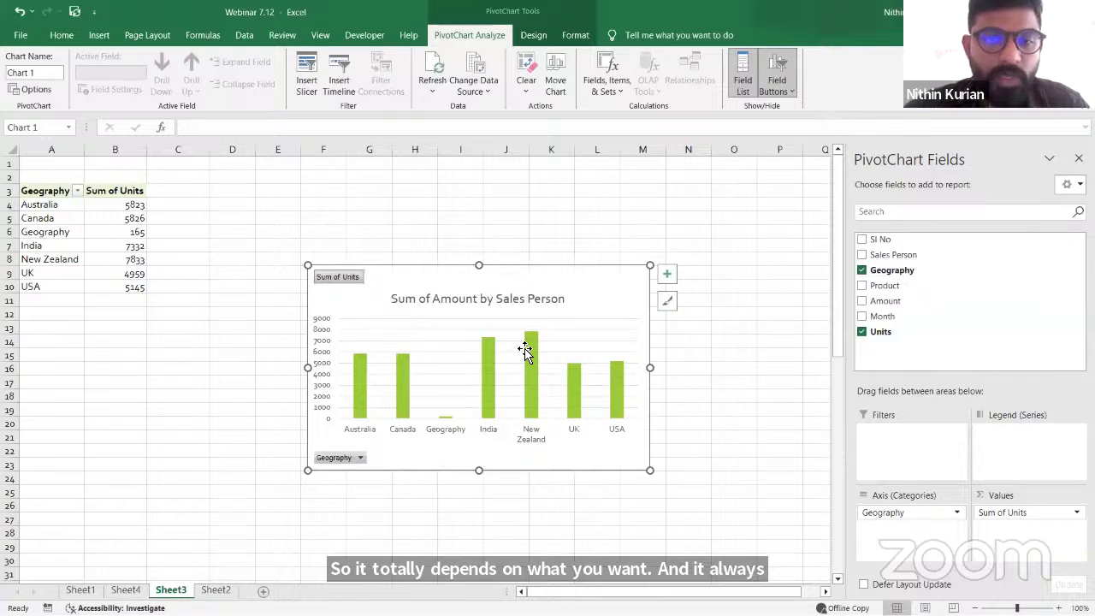
Check the topic outline on Sheet1 and view the chart insertion options for the sales data on Sheet2
click(83, 590)
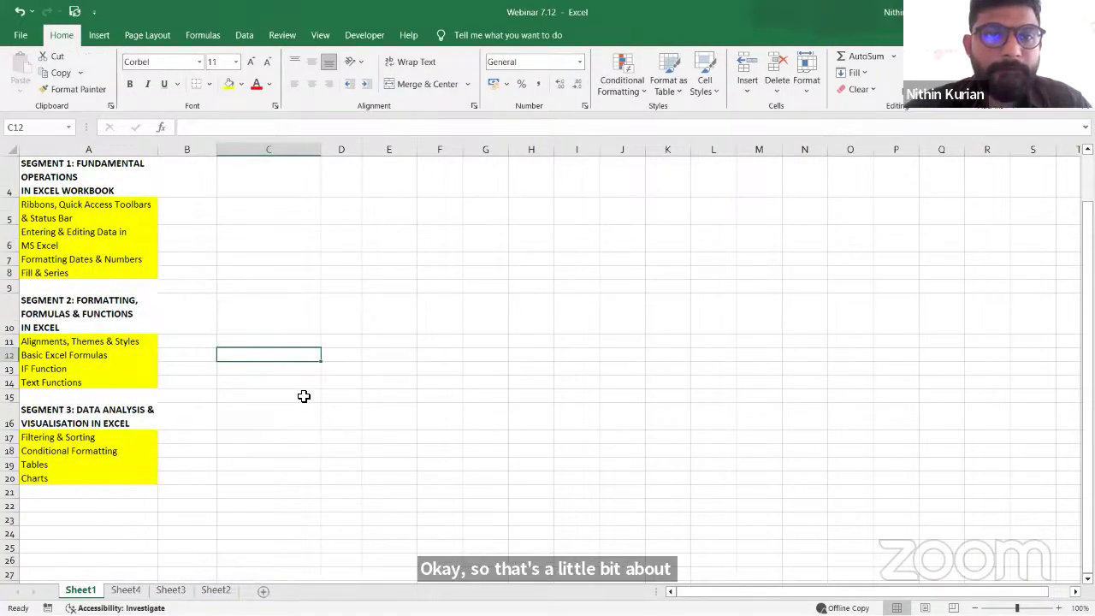
click(181, 589)
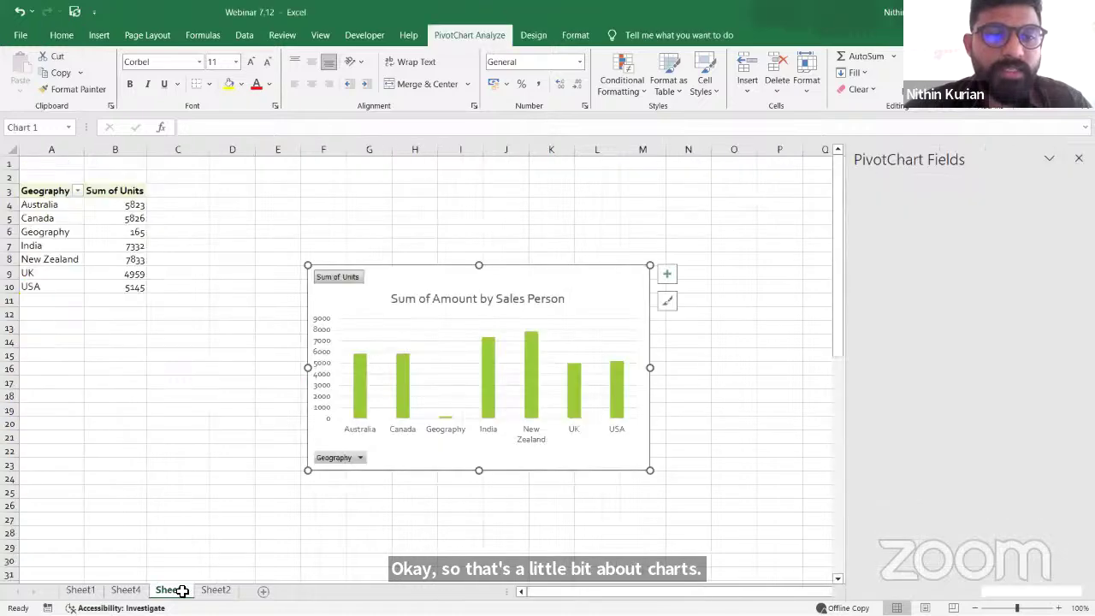
click(126, 590)
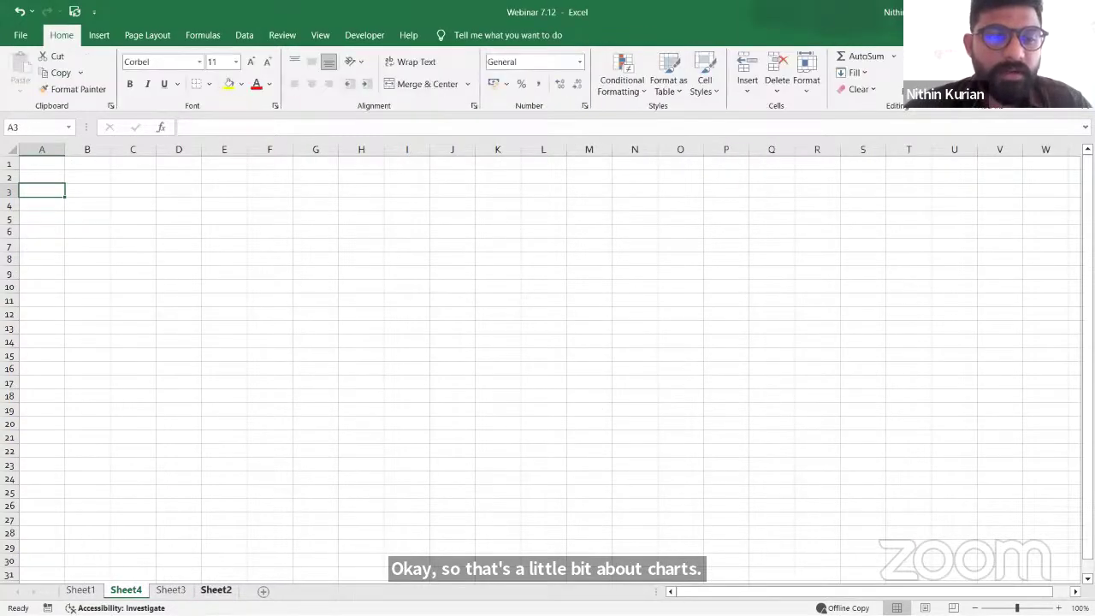
click(212, 589)
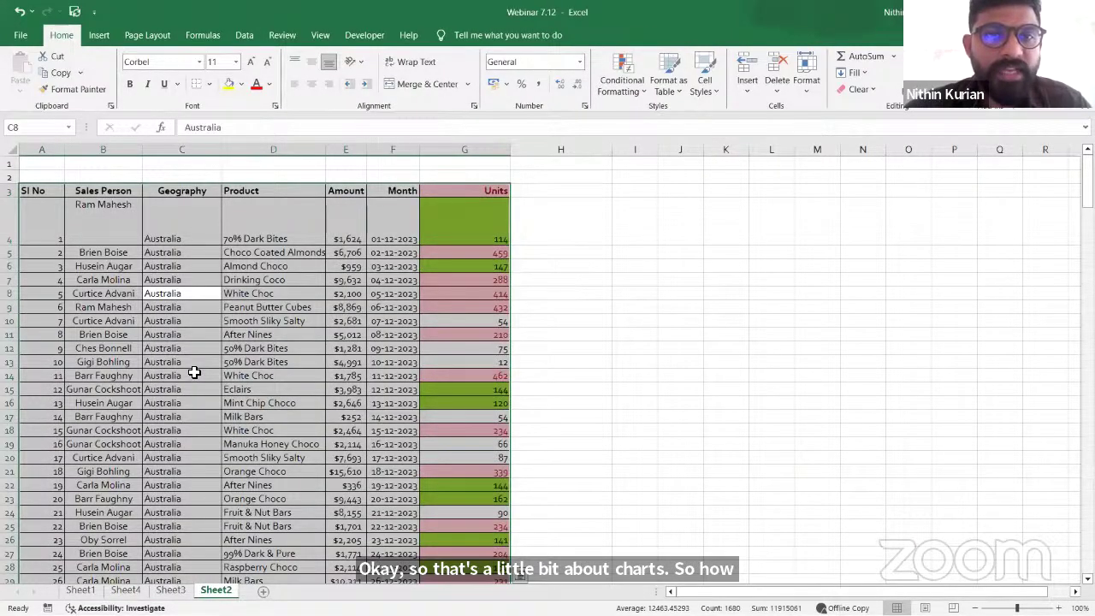
click(99, 35)
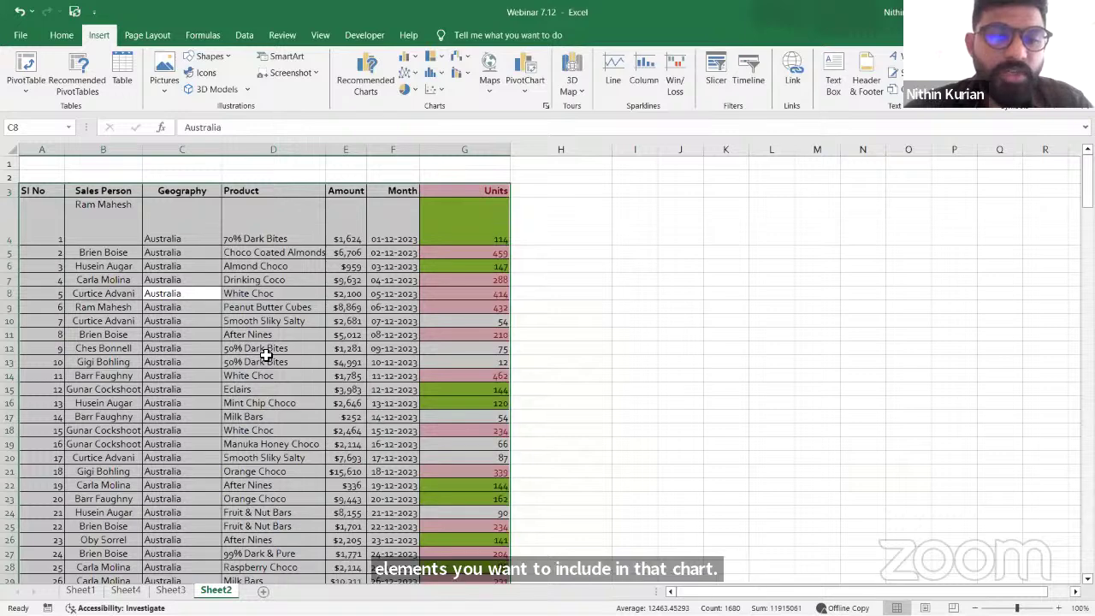
Compare the raw sales records on Sheet2 with the Units by Geography columns of the PivotChart on Sheet3
click(126, 591)
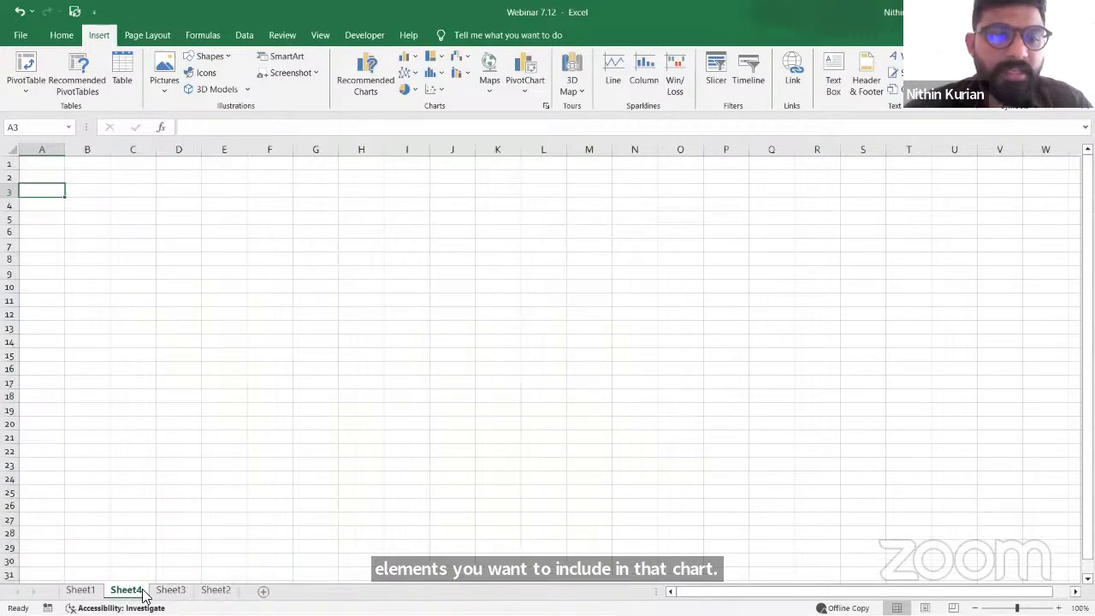
click(162, 591)
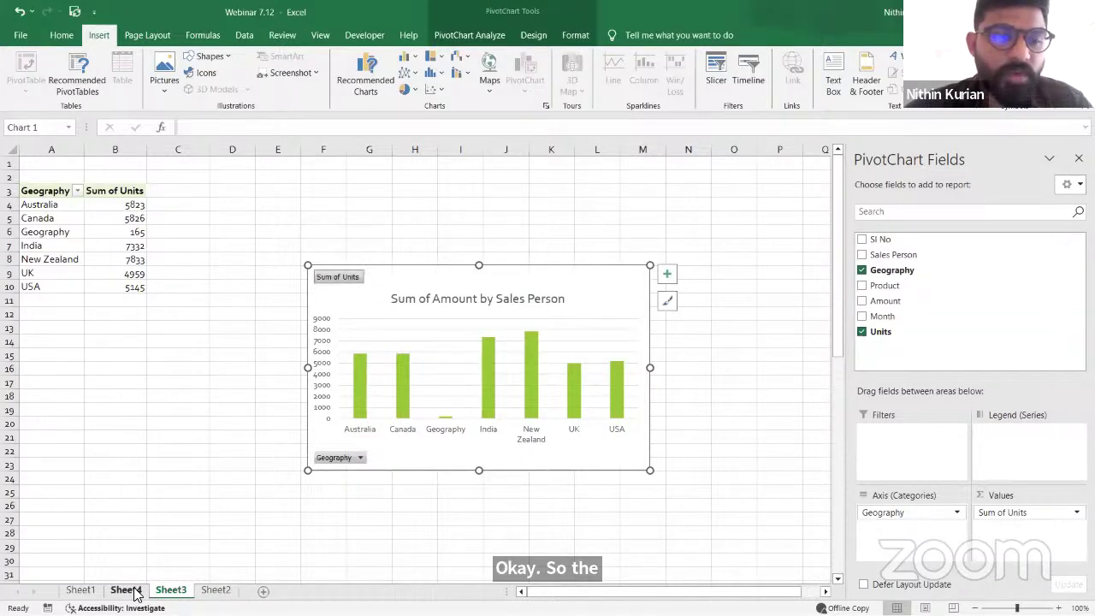
click(210, 591)
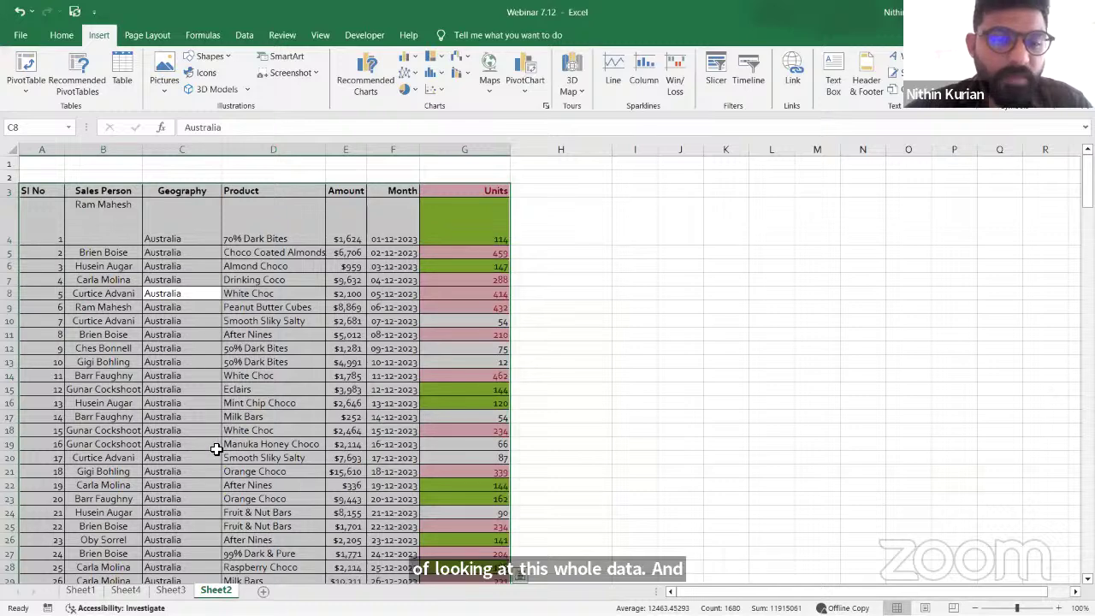
click(174, 590)
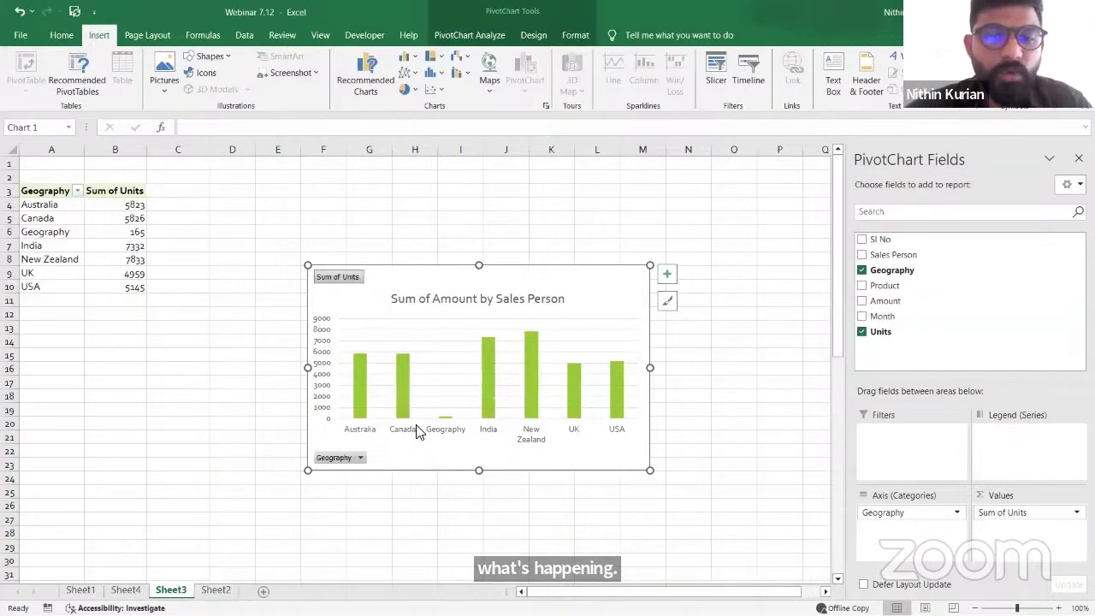
mouse_move(530, 343)
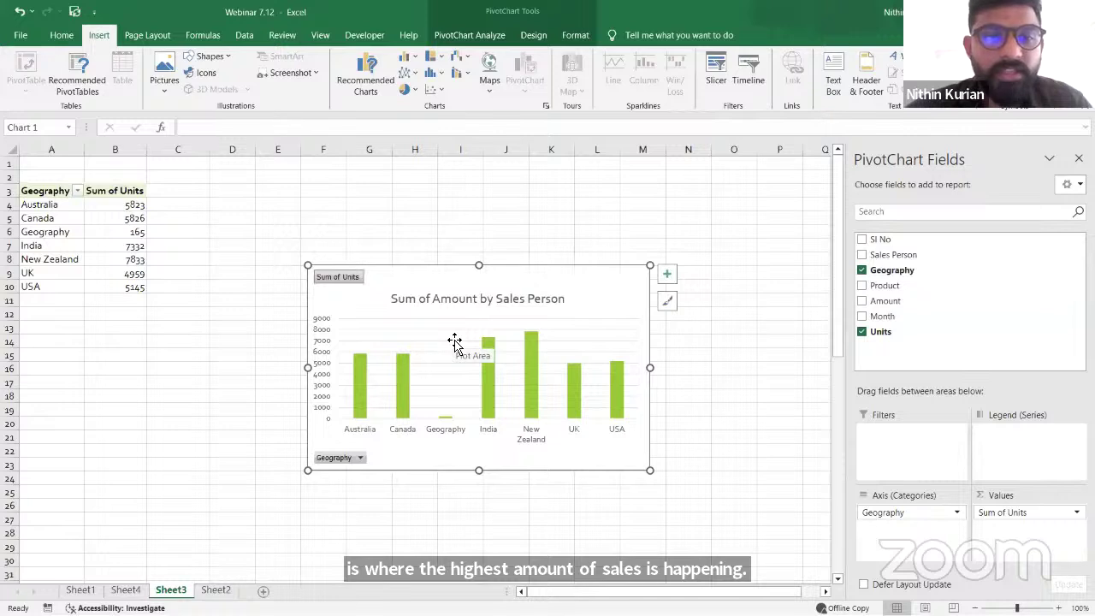
mouse_move(358, 372)
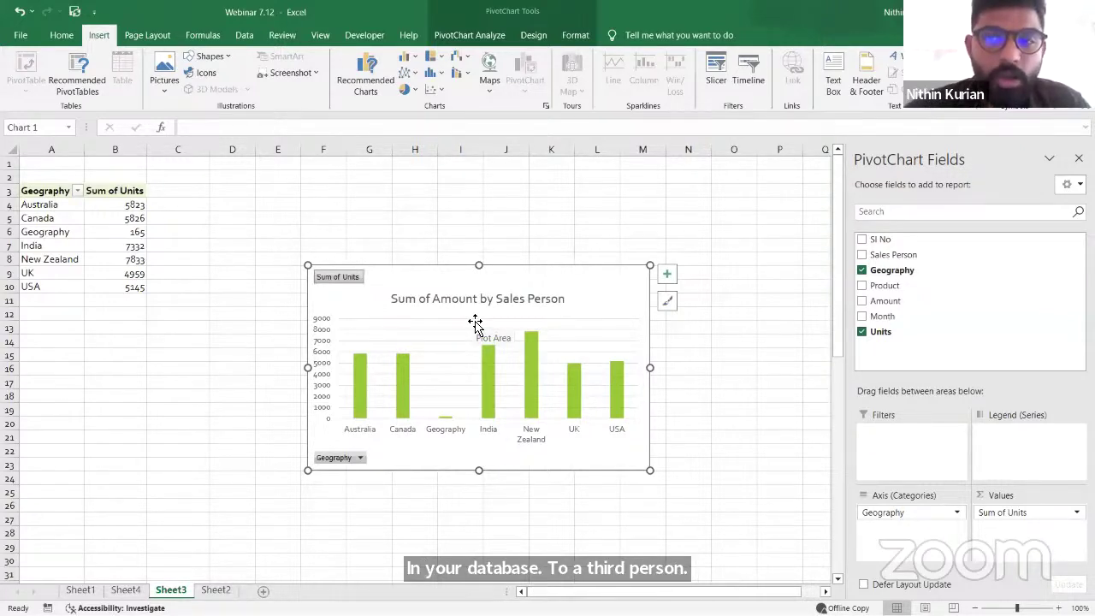
Replace Geography with Sales Person as the PivotChart's category field and return to the topic outline on Sheet1
click(861, 255)
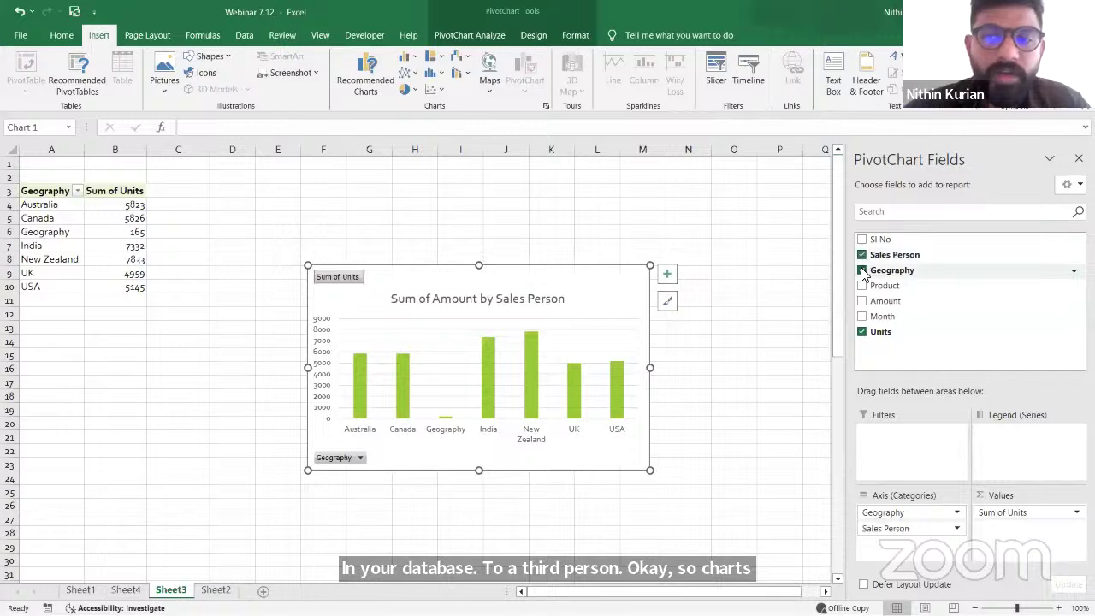
click(861, 270)
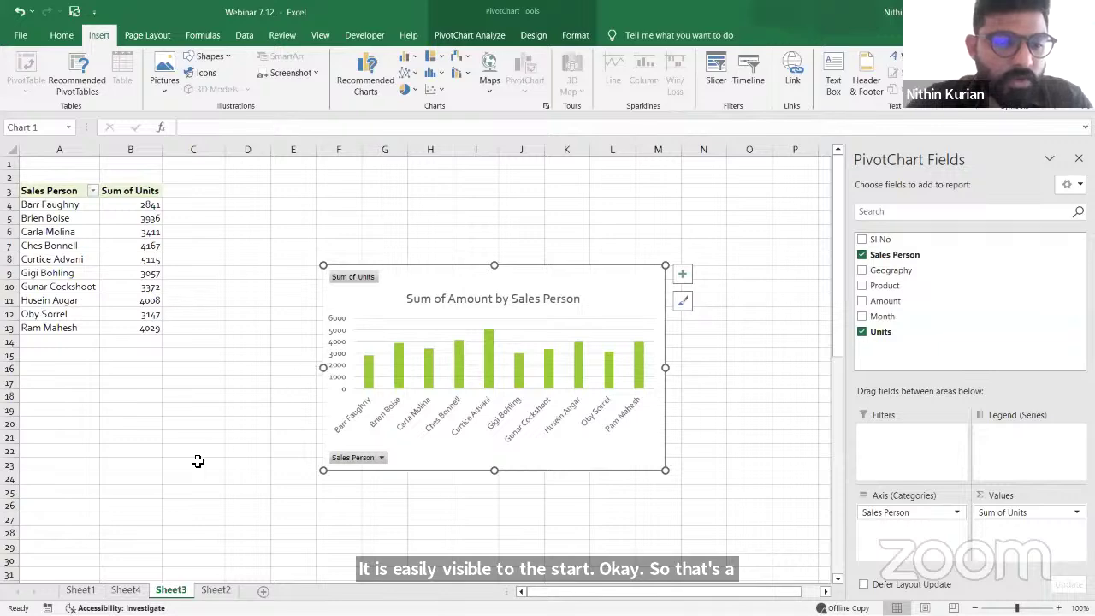
click(78, 589)
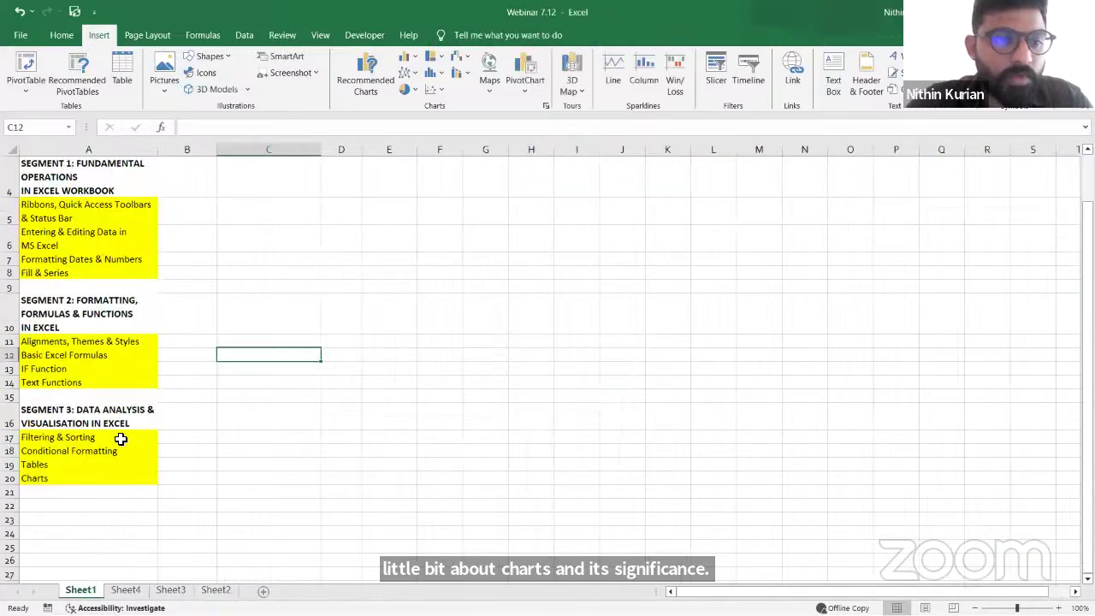